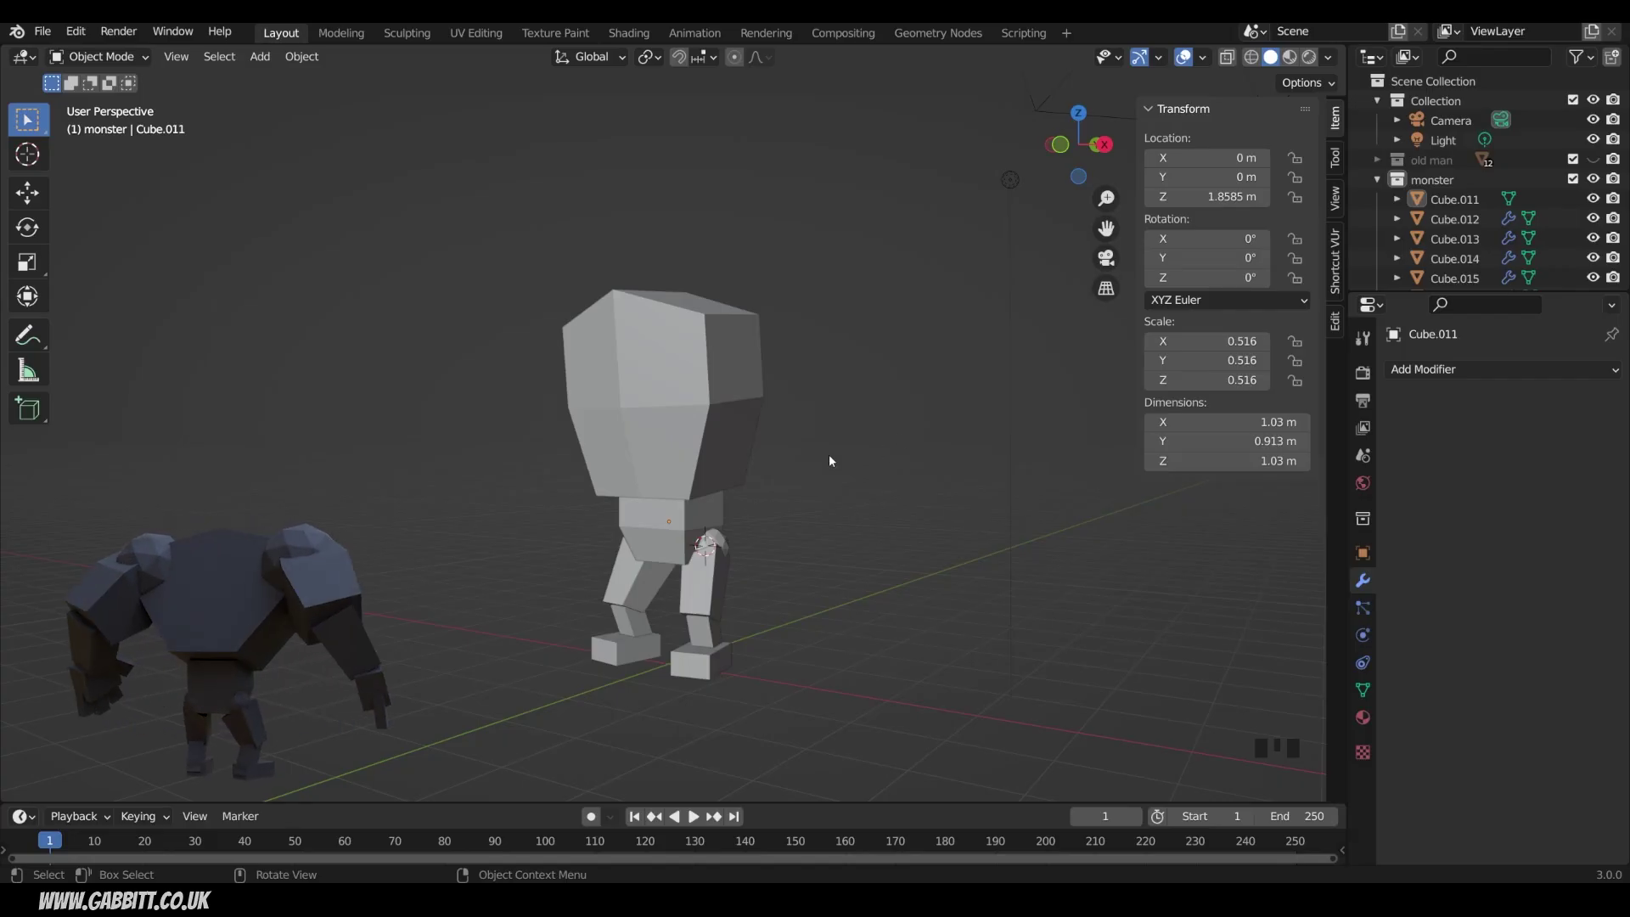
- Switch to the front view of the monster blockout
key(KP_1)
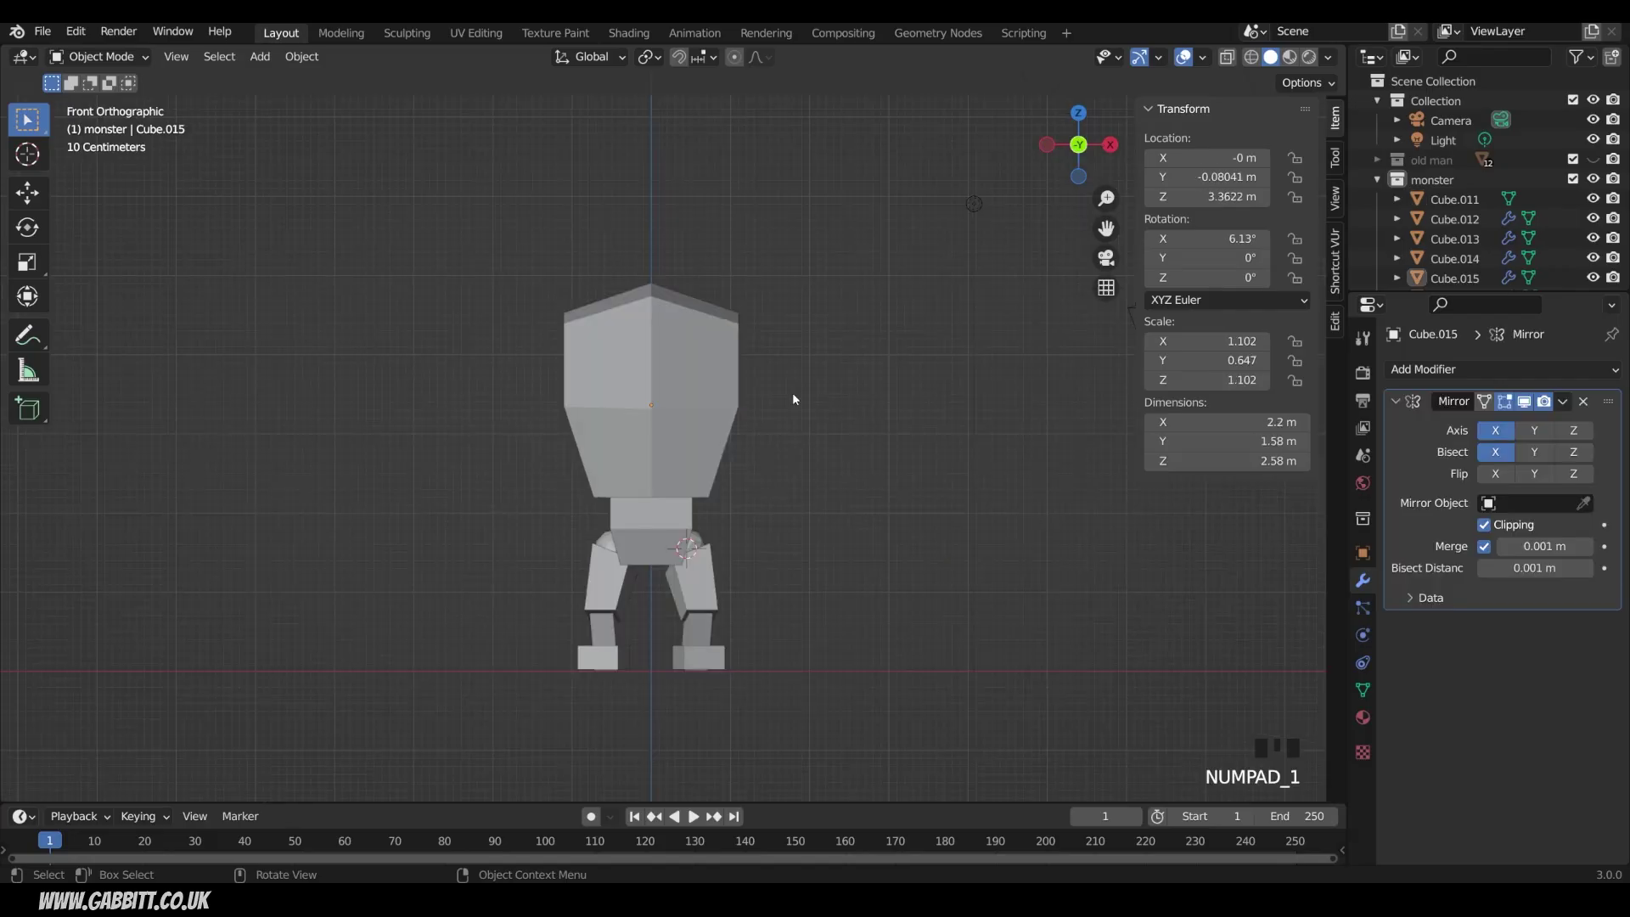
- Add a new cube beside the monster's head and narrow it to about half width
shift+right_click(760, 350)
key(shift+a)
mouse_move(818, 319)
click(893, 339)
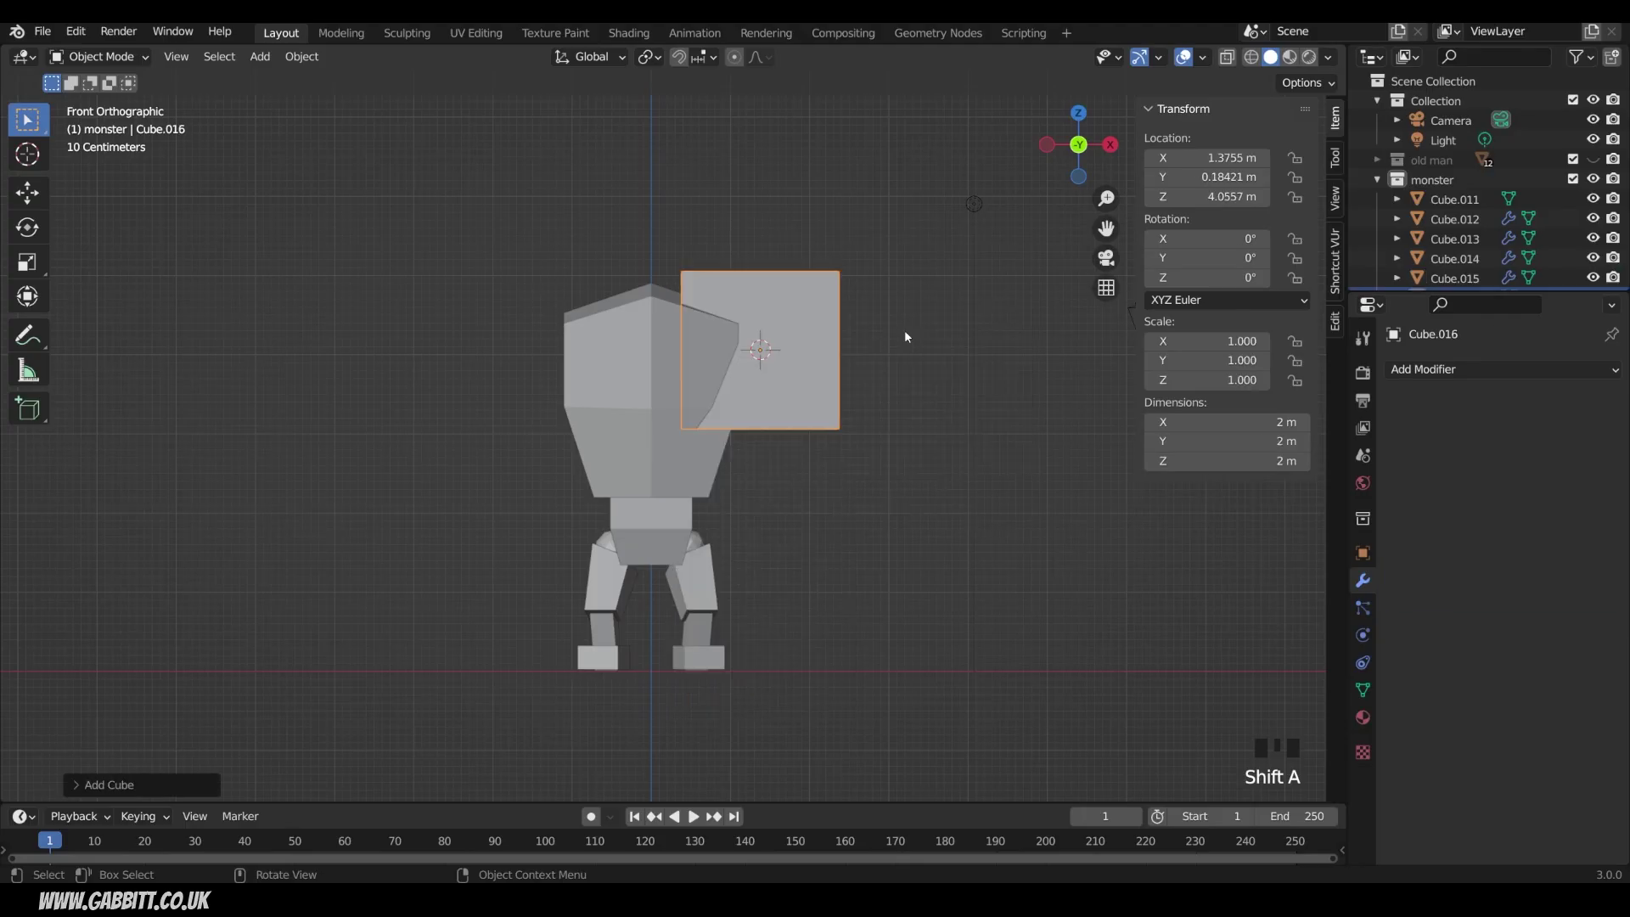
key(g)
click(900, 399)
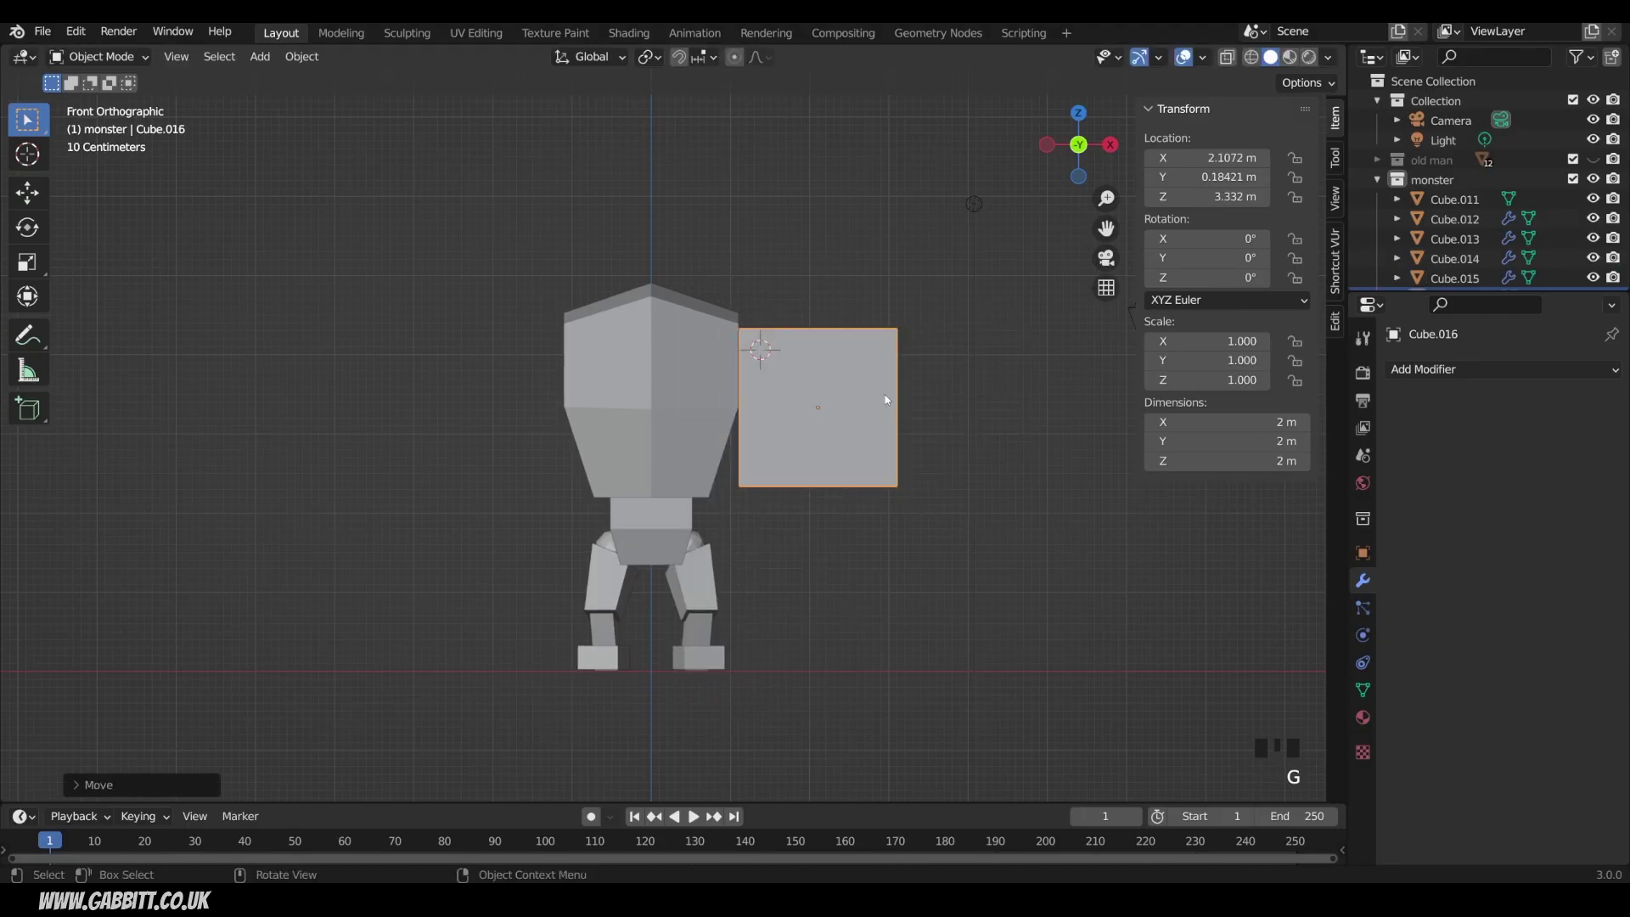
key(s)
key(shift+z)
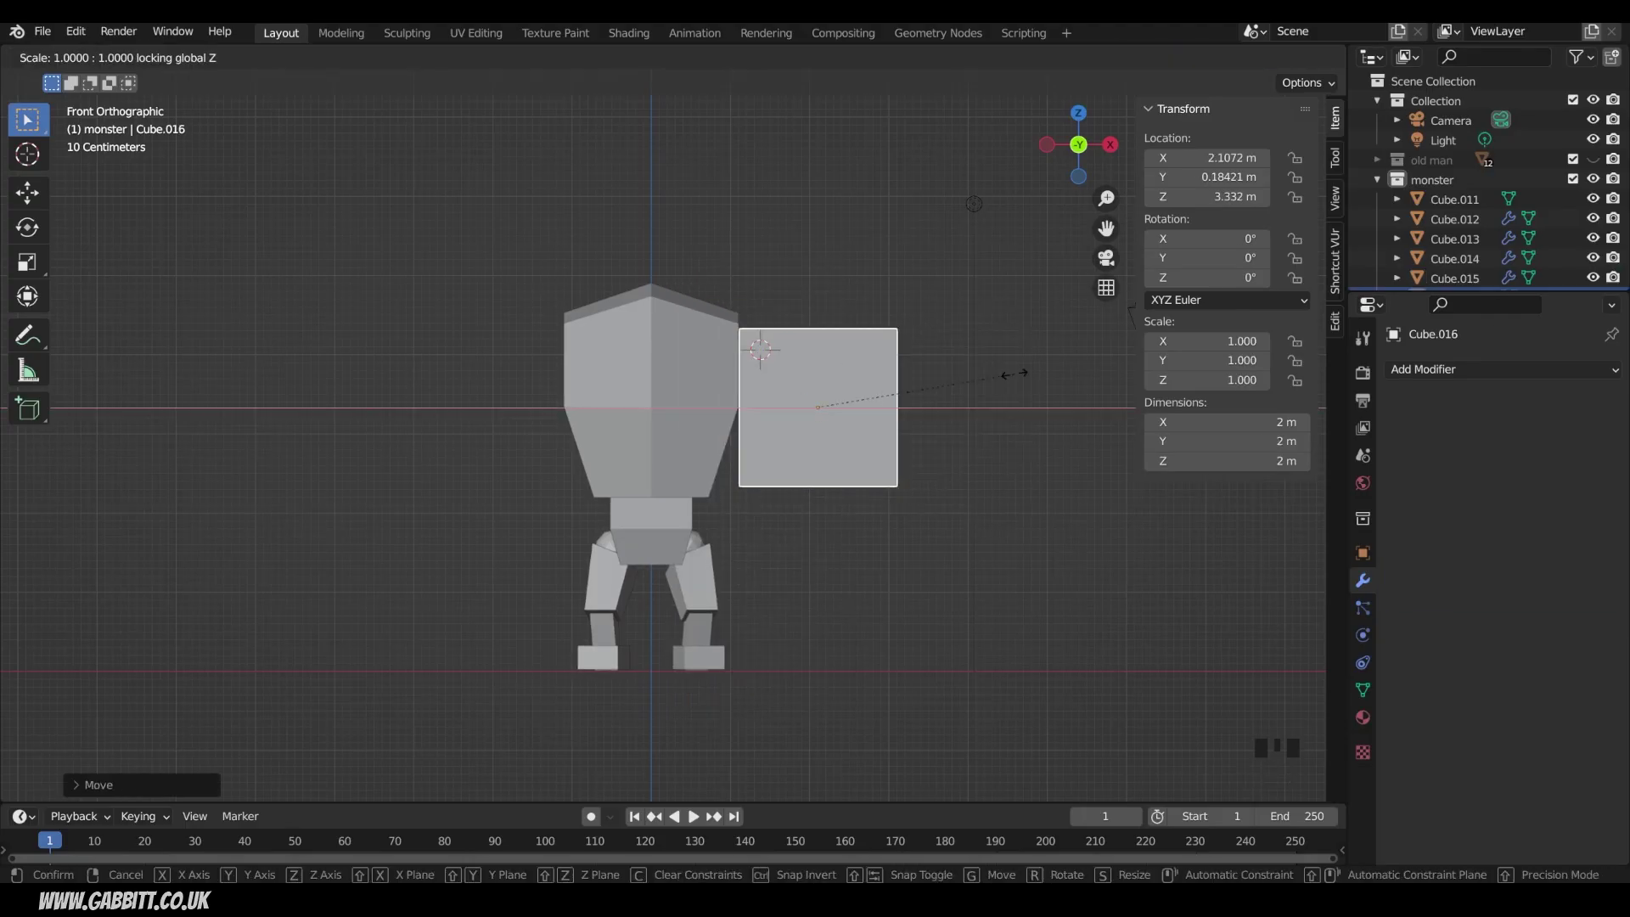
click(913, 379)
- Move the narrowed cube against the body and shorten it into the upper arm
key(g)
click(888, 375)
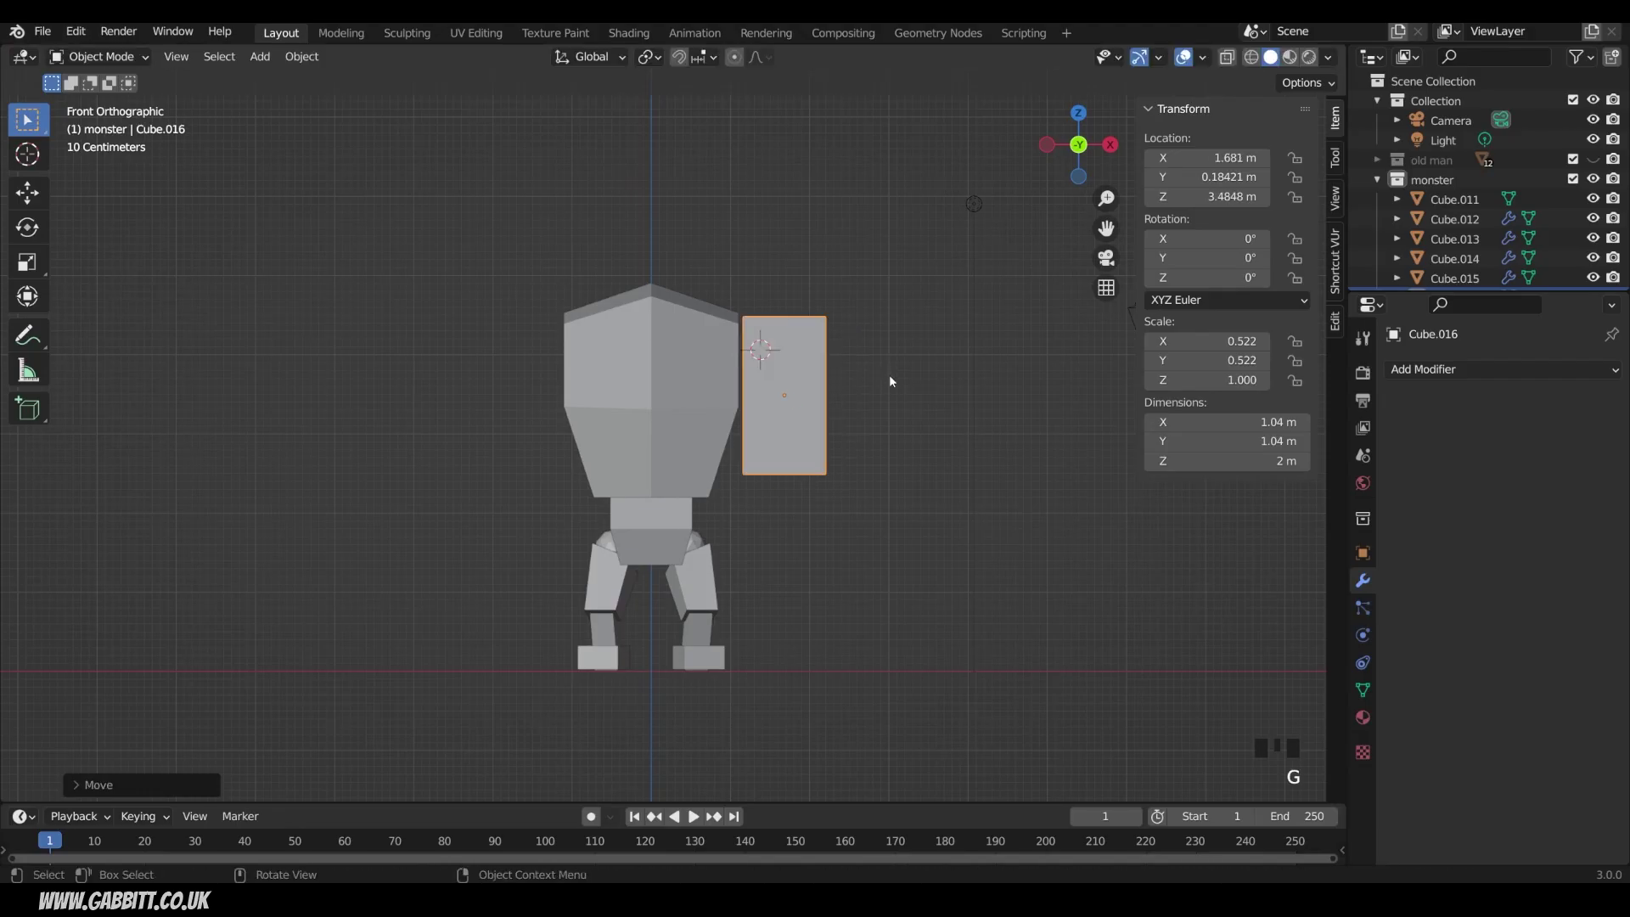
key(s)
key(z)
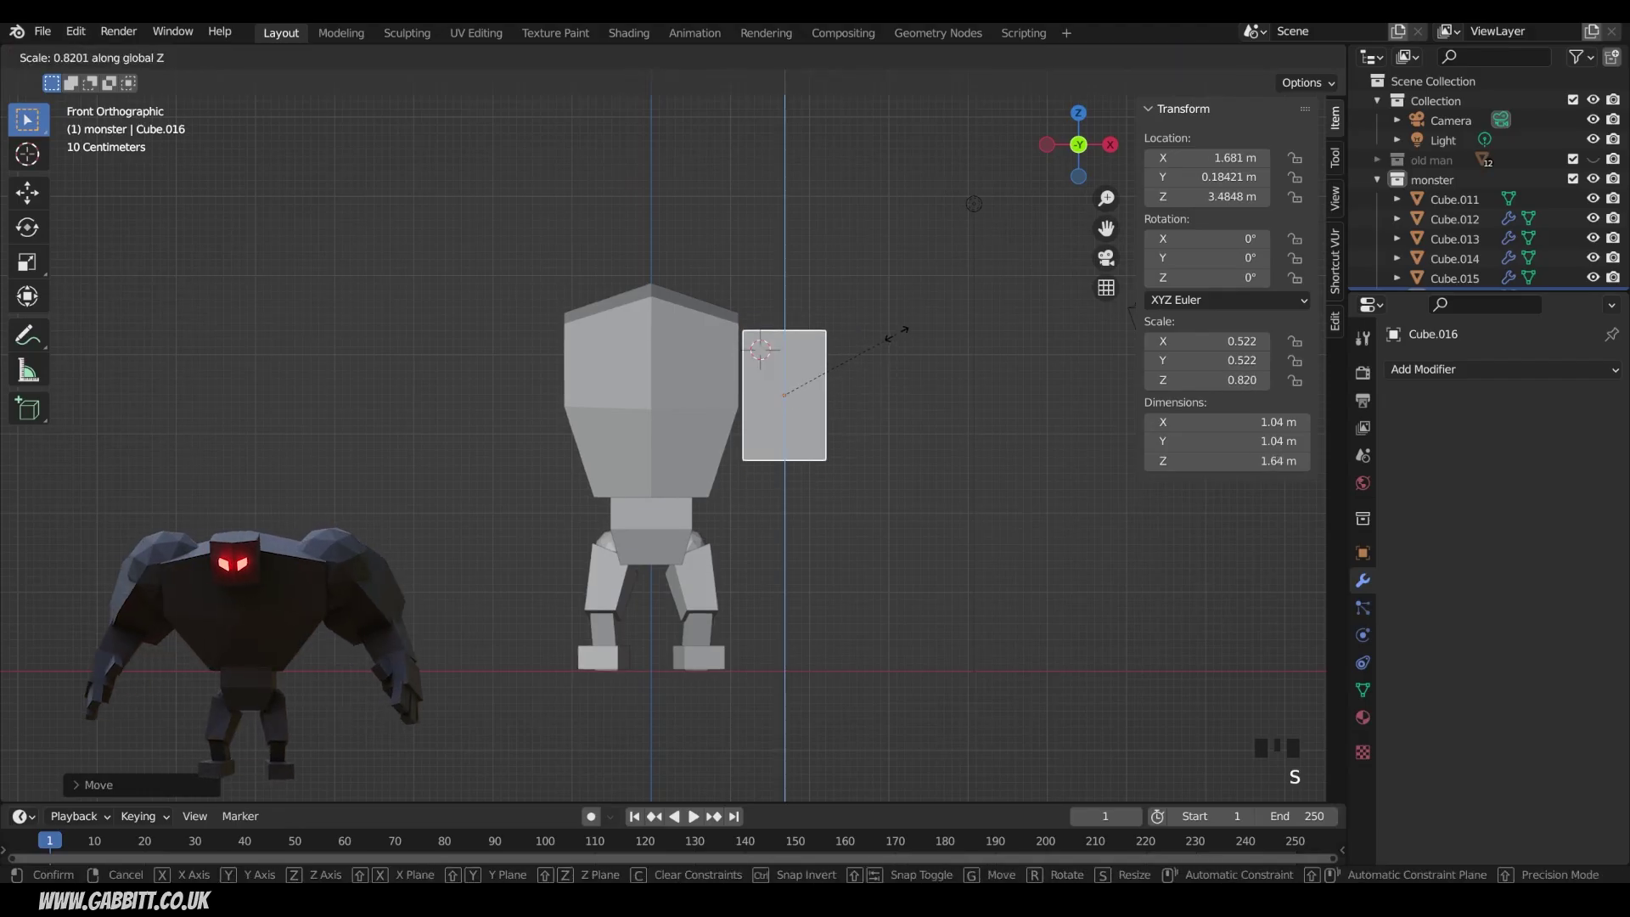
click(897, 337)
key(g)
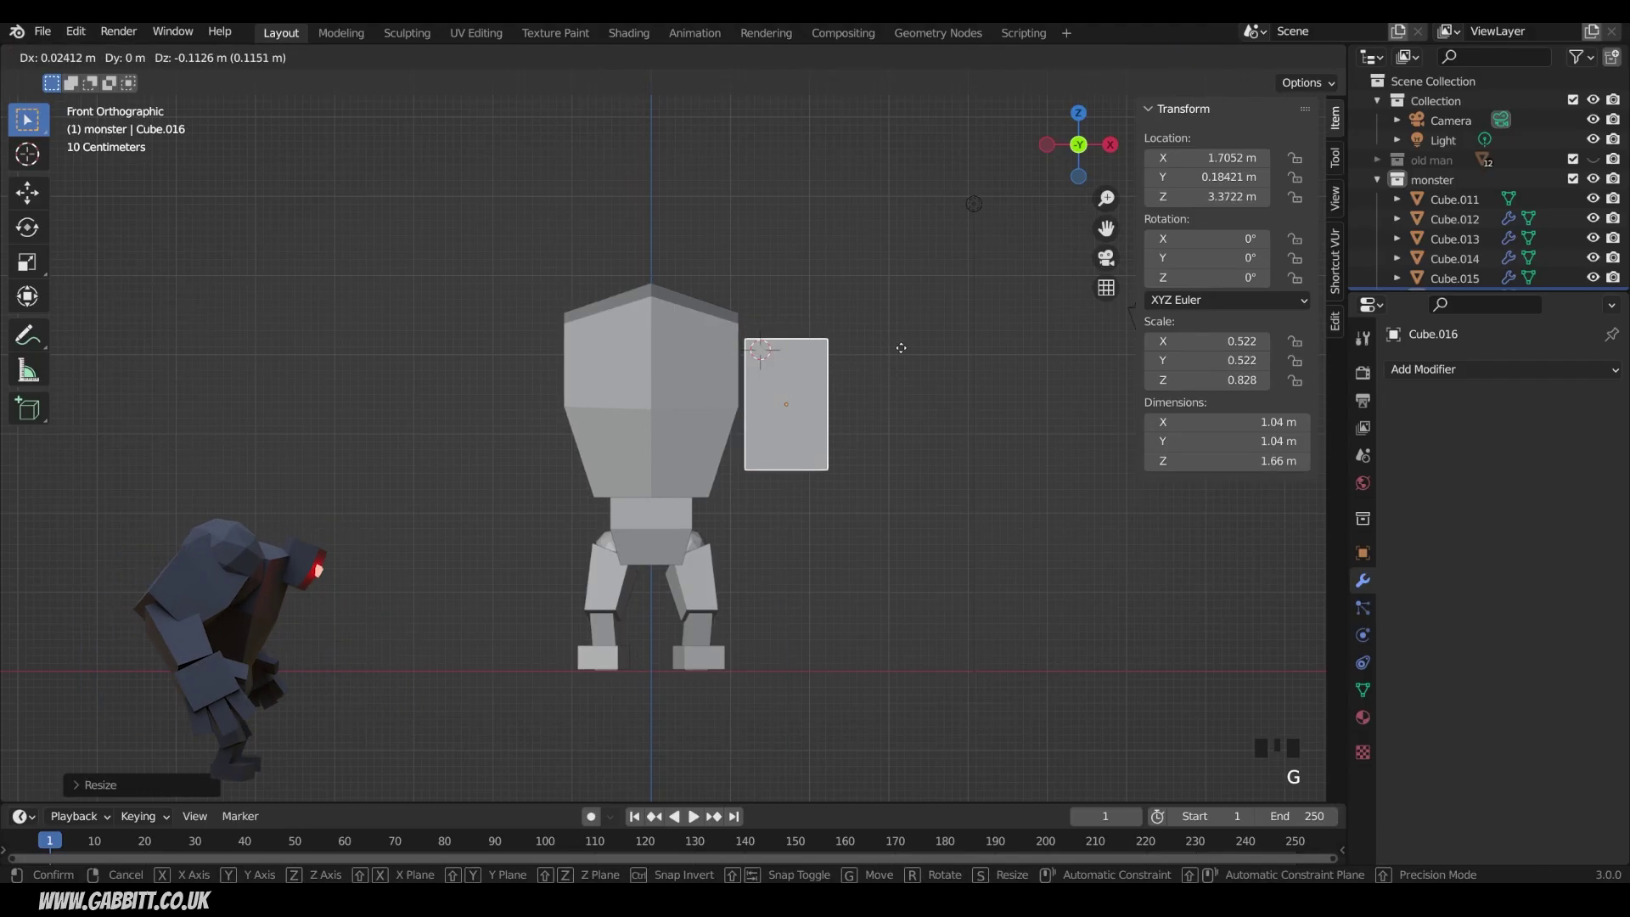
click(901, 347)
- Duplicate the upper arm into a smaller forearm just below it
key(shift+d)
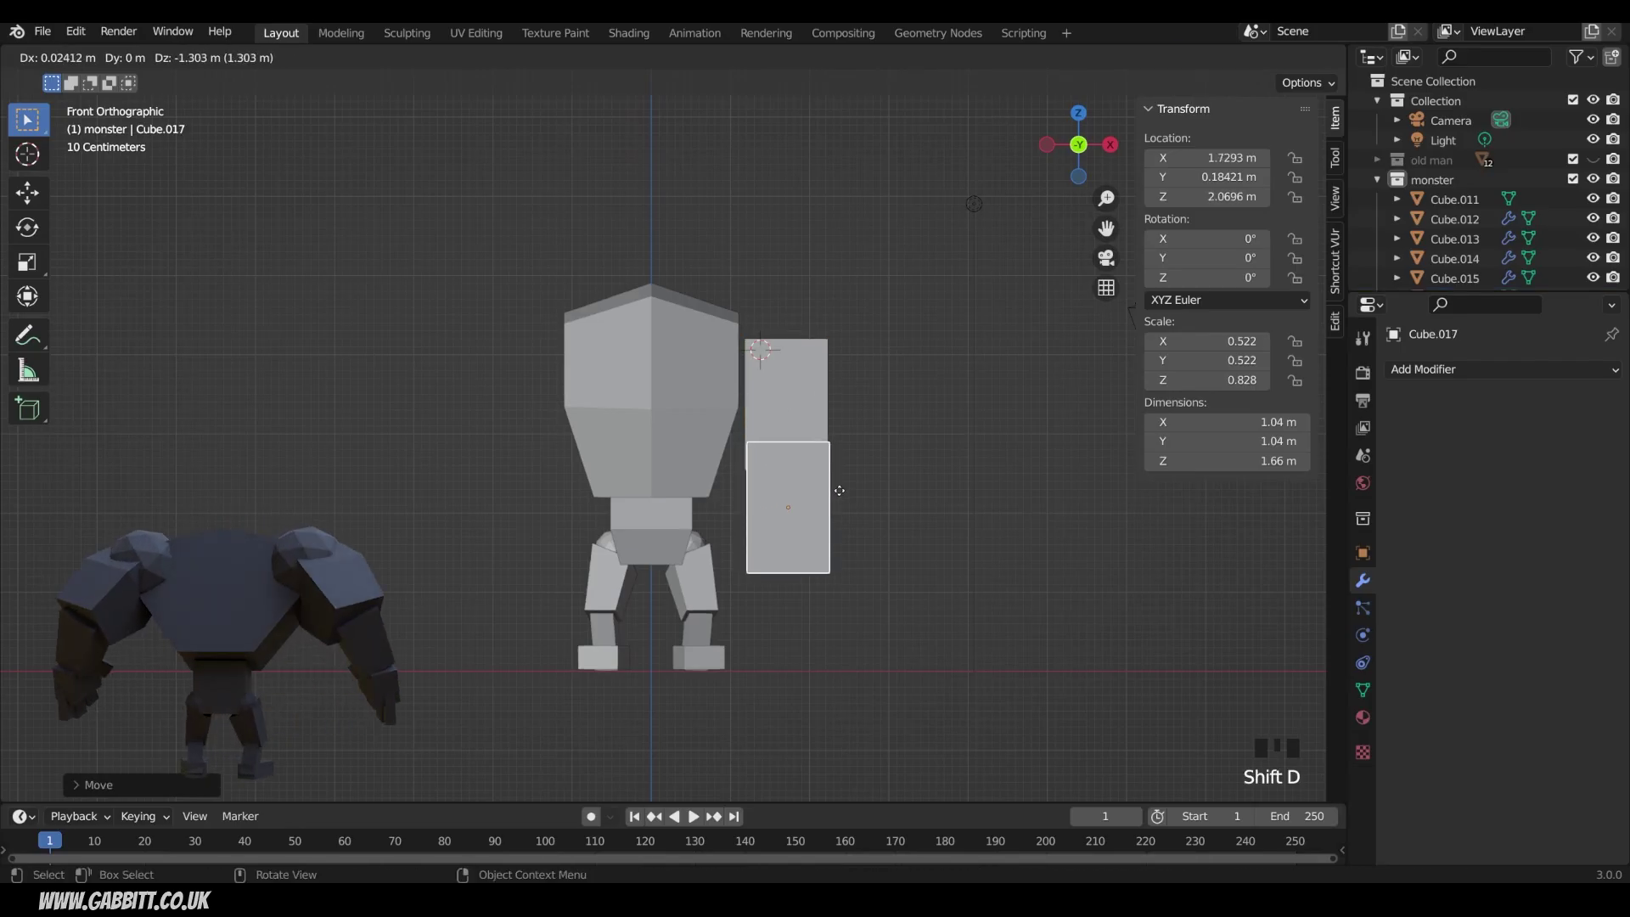
click(958, 474)
key(s)
click(913, 472)
key(g)
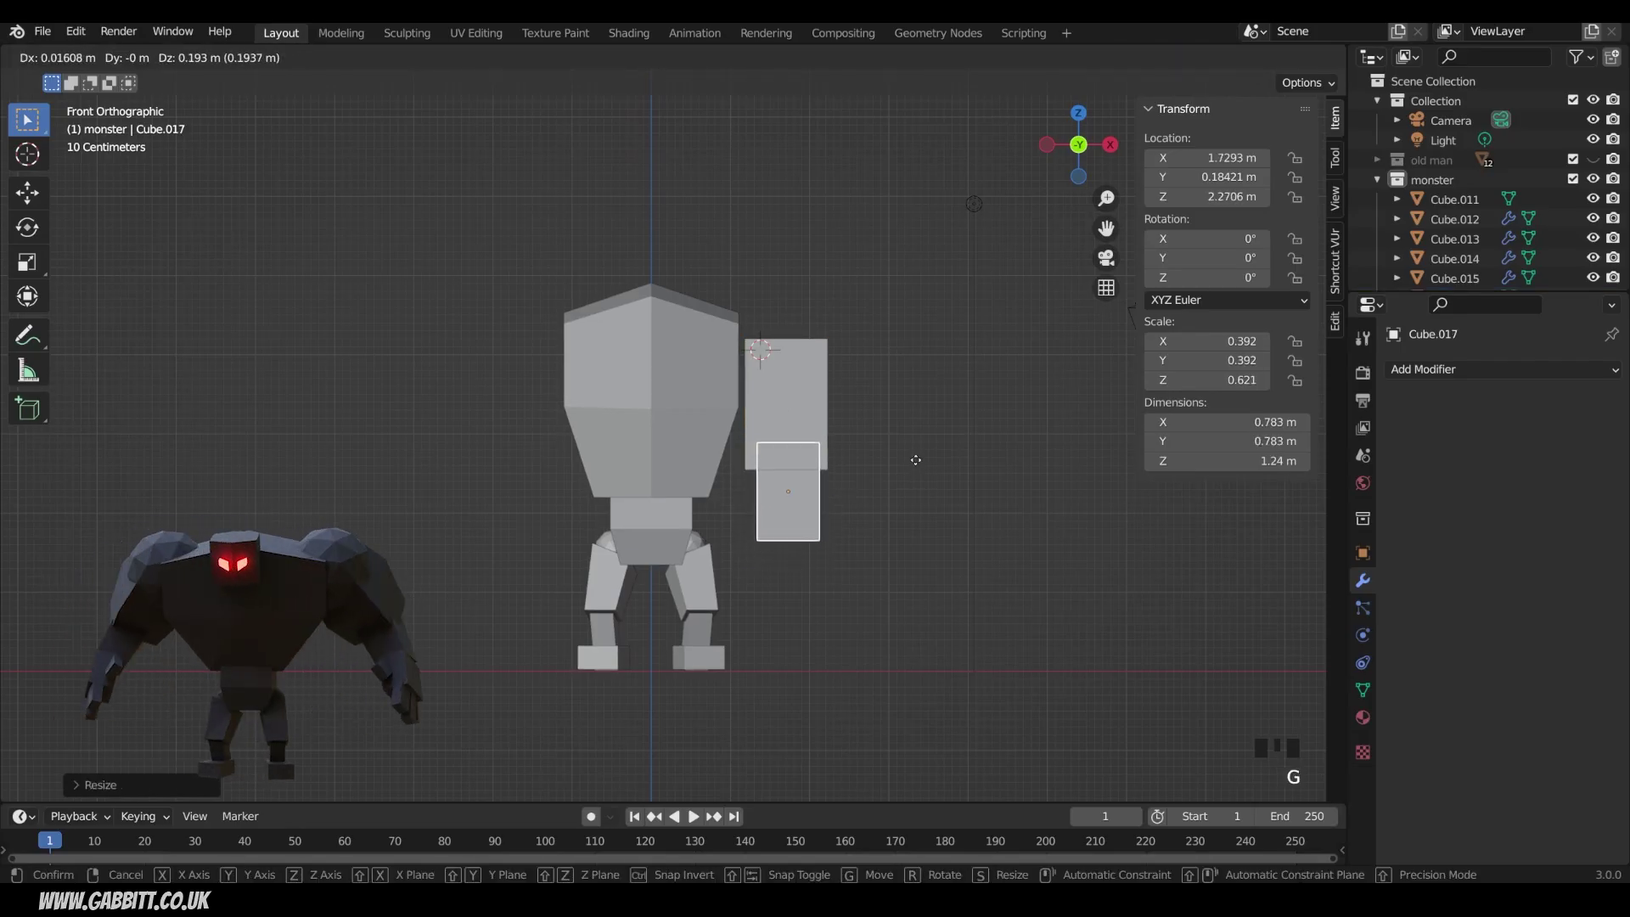
click(917, 471)
- Duplicate the forearm into a flattened, narrow 0.46 m-wide hand beneath it
key(shift+d)
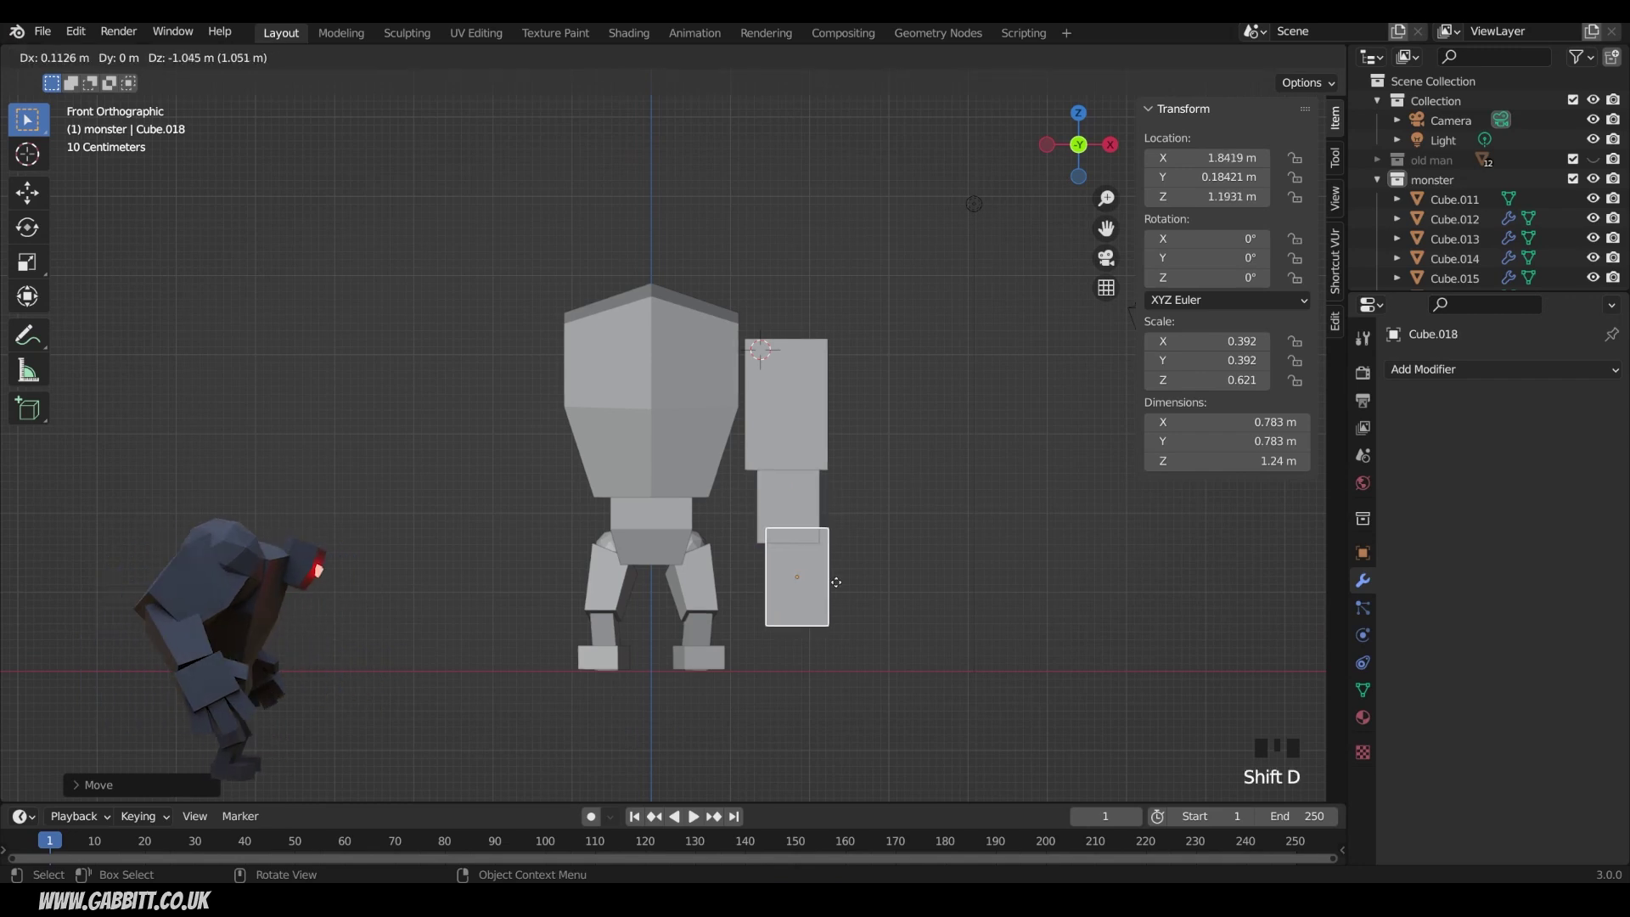
click(946, 515)
key(s)
key(z)
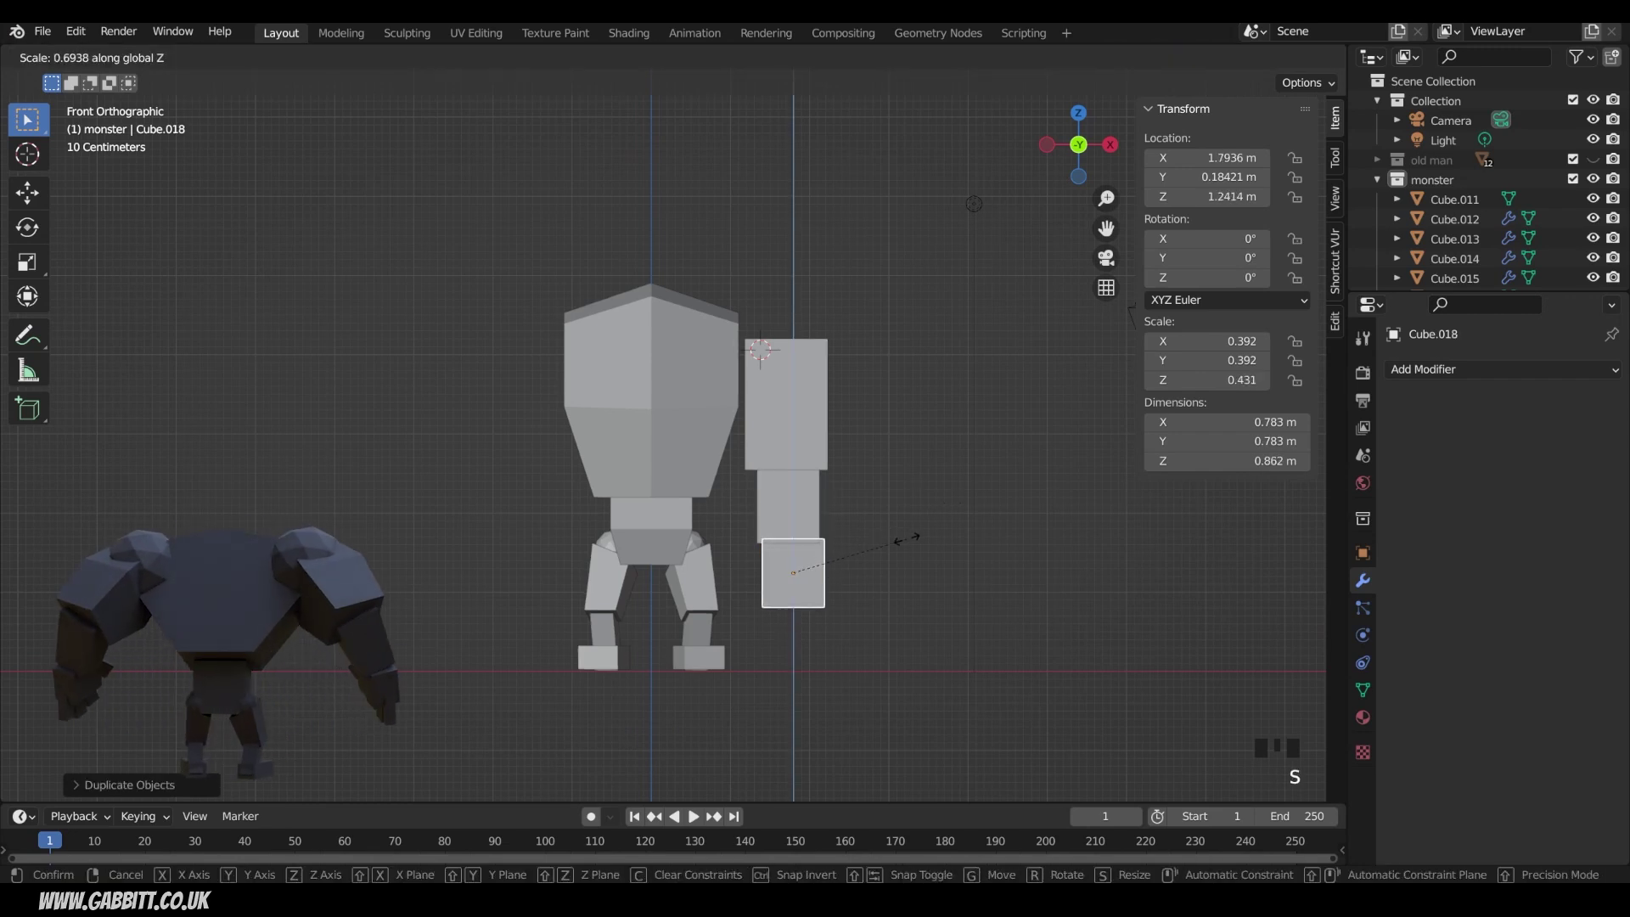
click(880, 551)
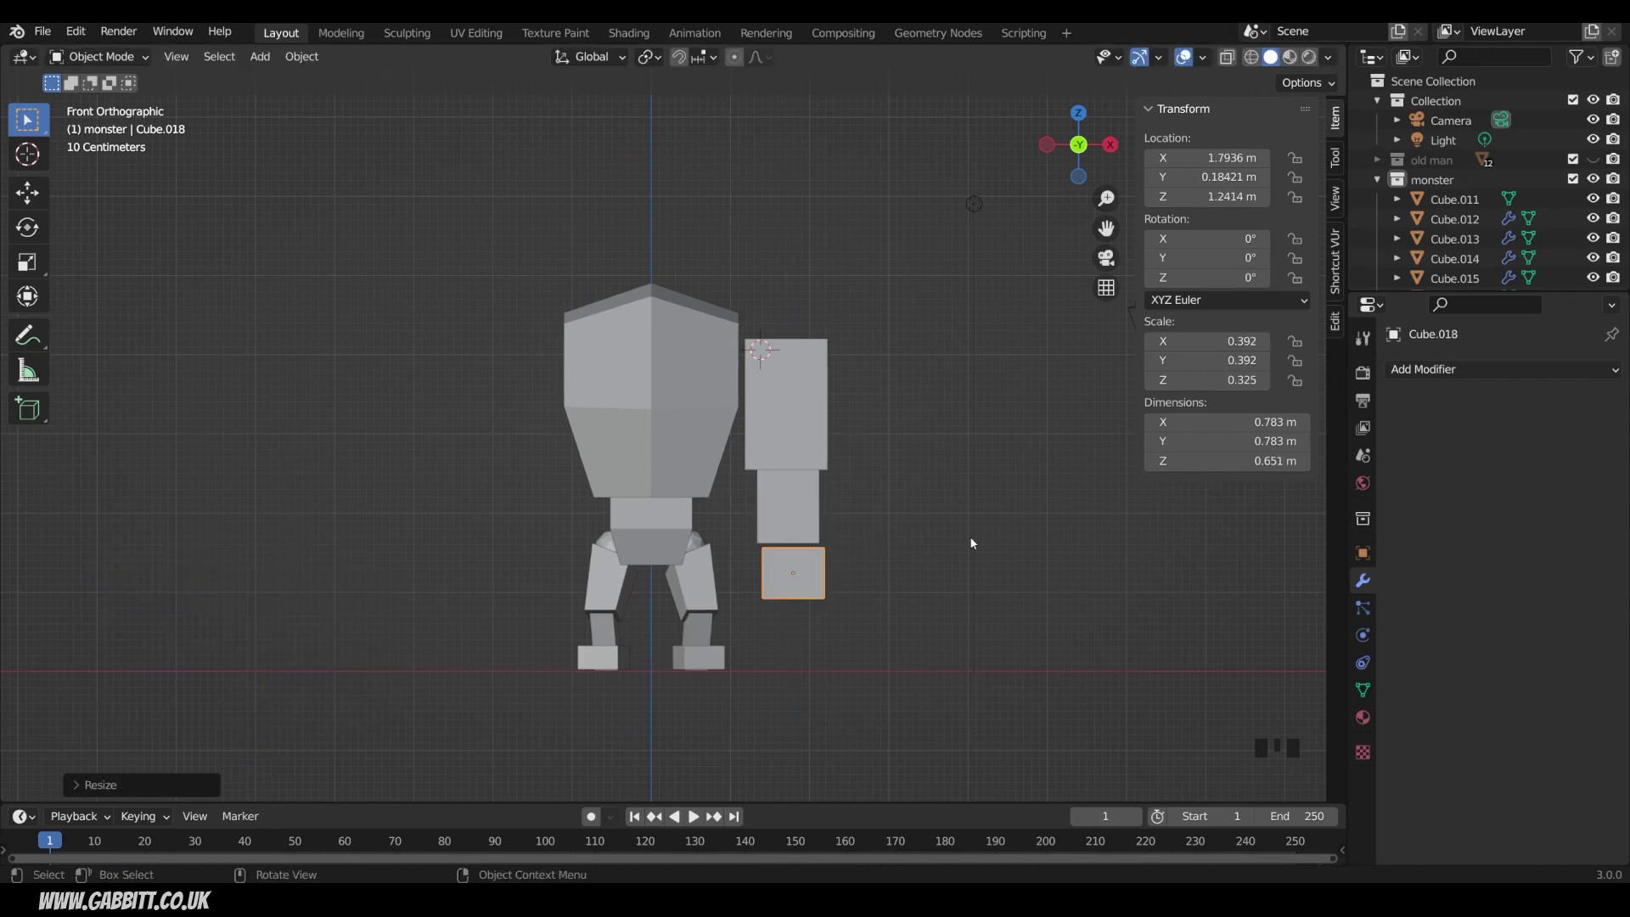
key(s)
key(x)
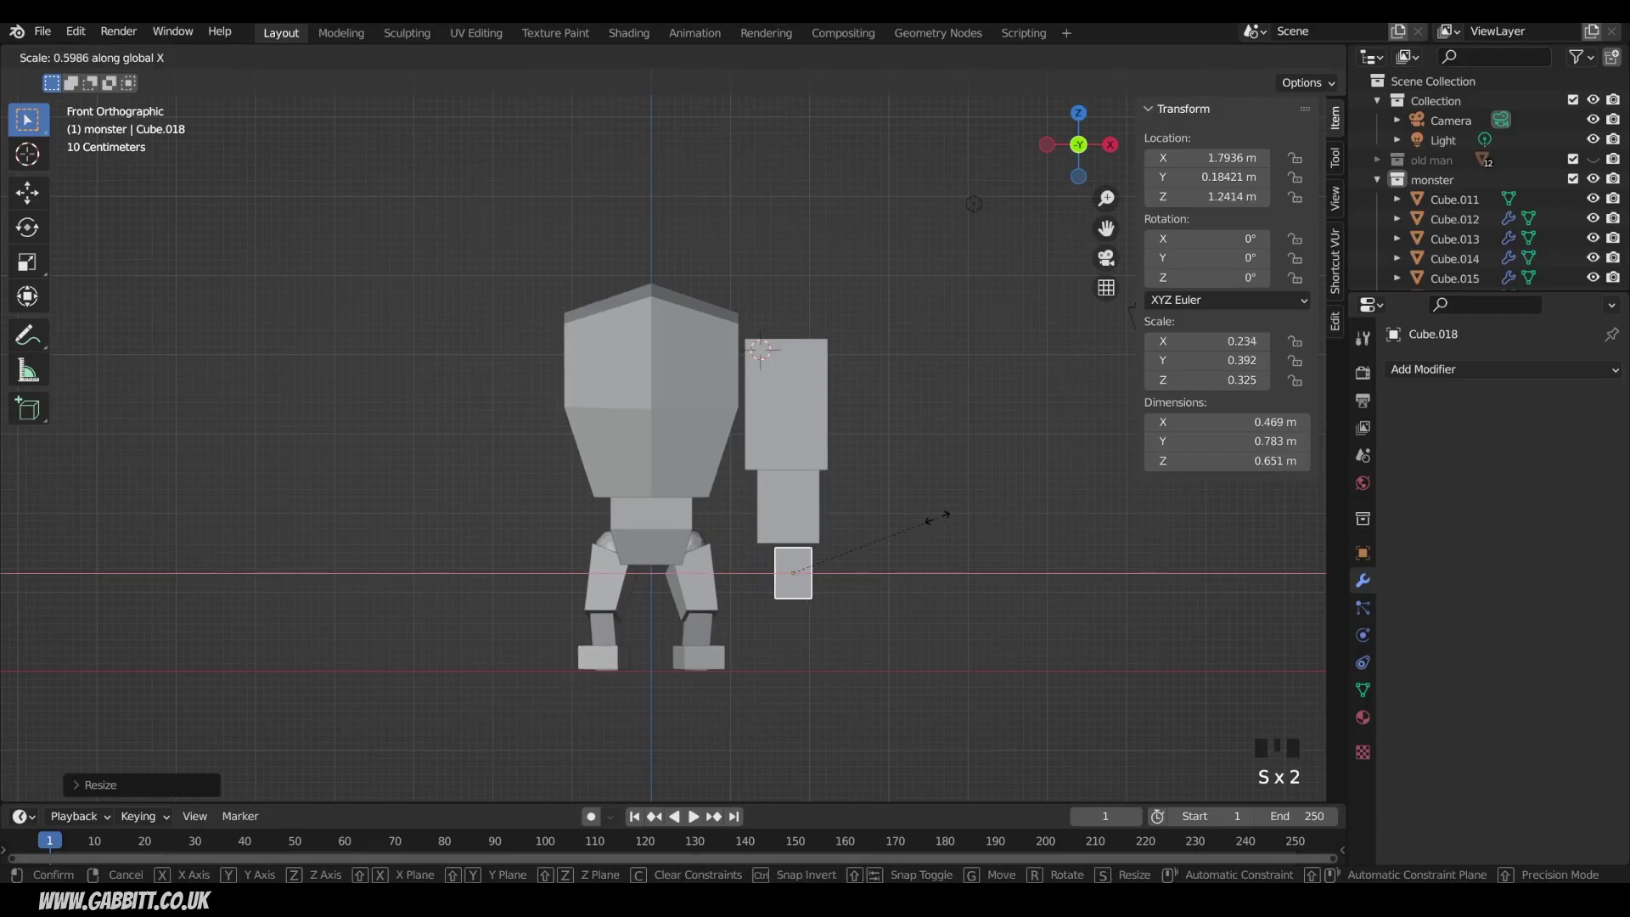
click(776, 407)
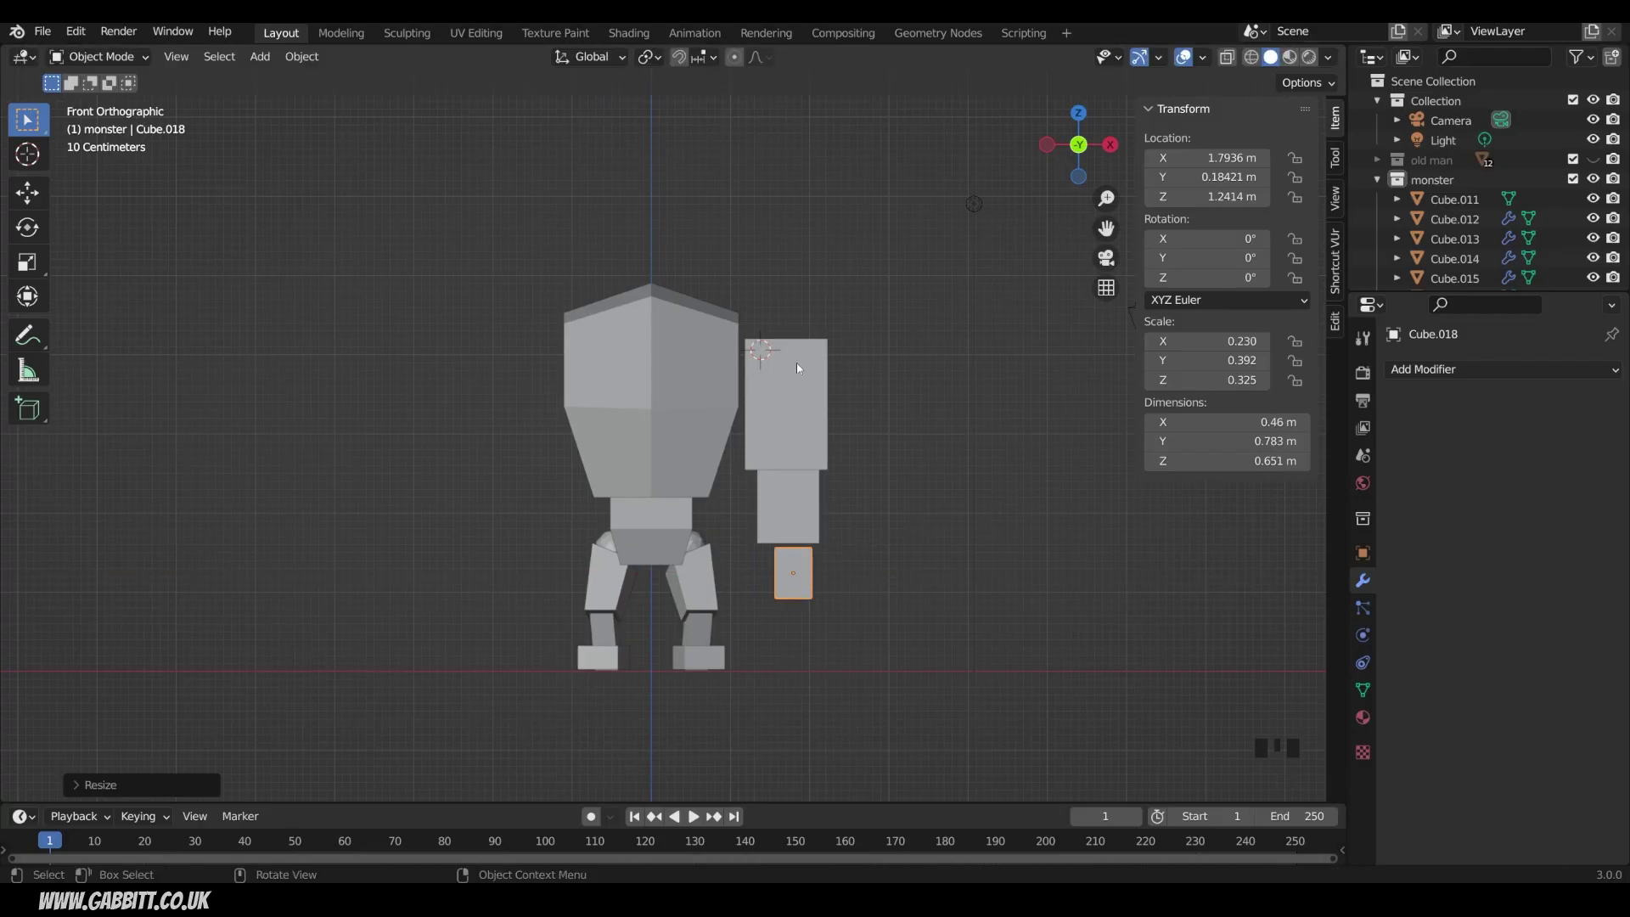
key(g)
click(817, 582)
key(KP_3)
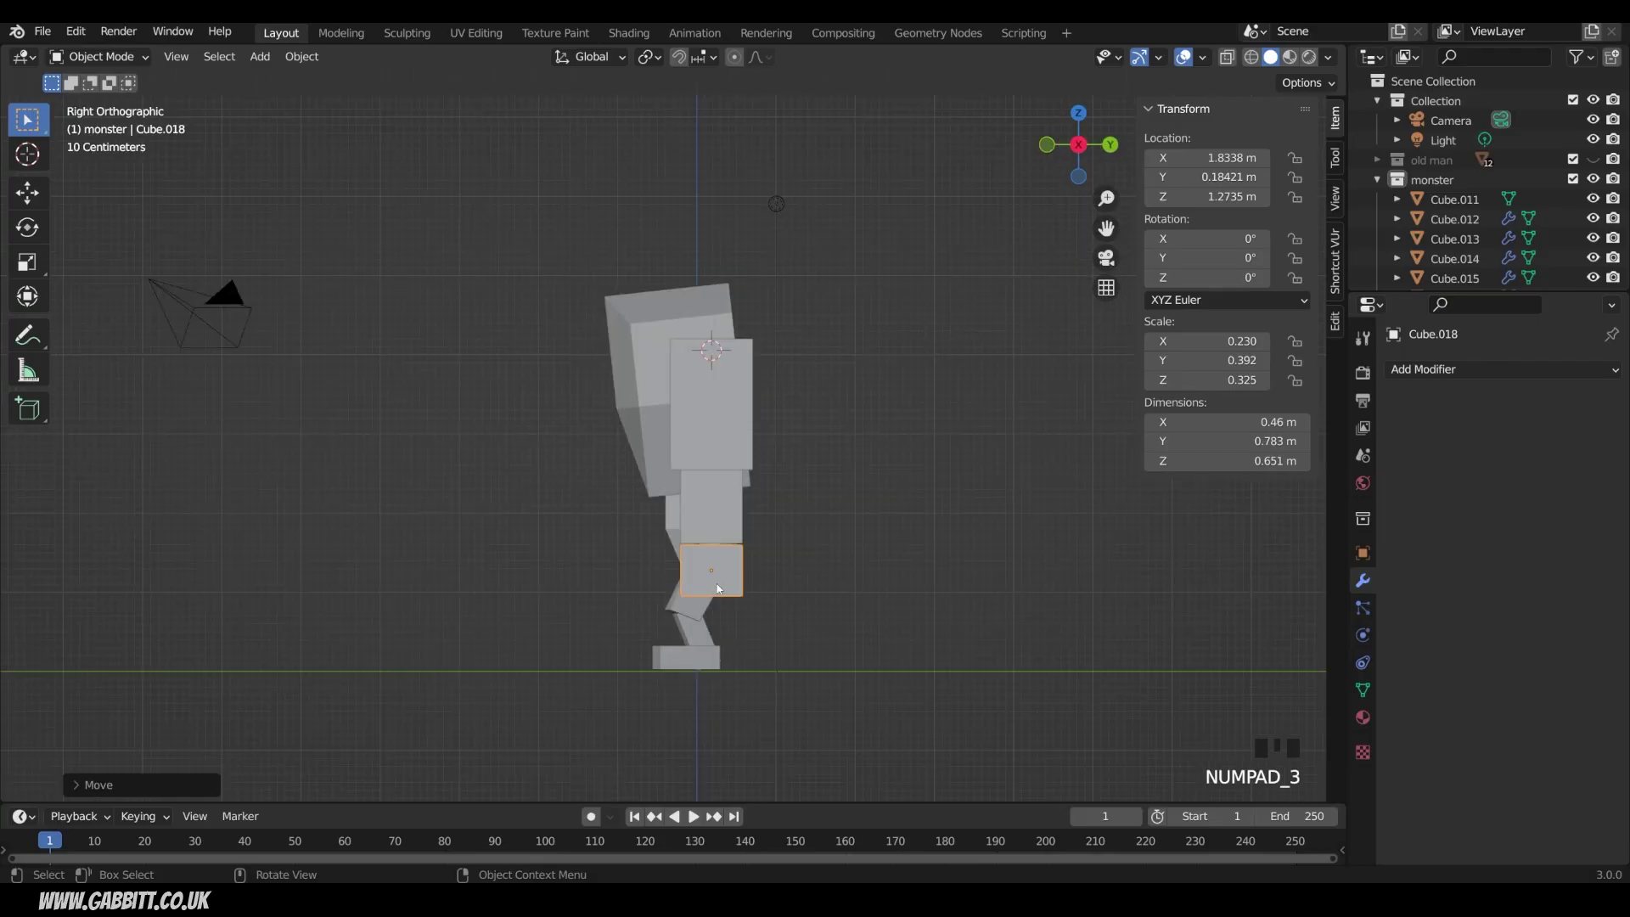
- Duplicate the hand below itself and thin the copy front to back
key(shift+d)
click(743, 603)
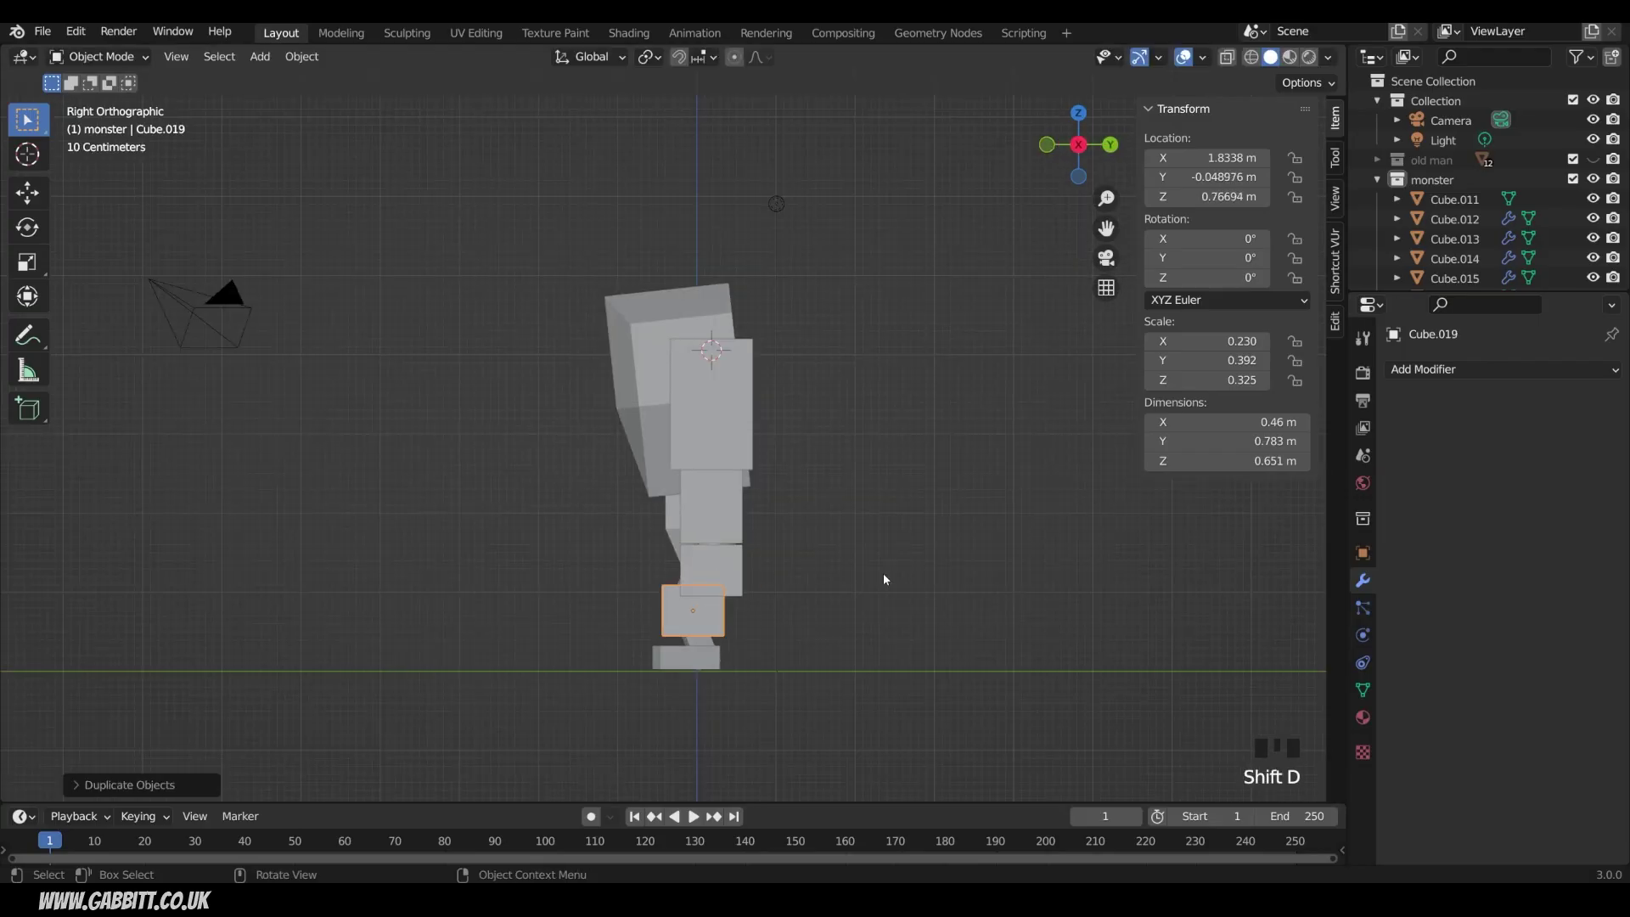
key(s)
key(y)
click(760, 587)
- In front view, narrow and shorten the copy into a finger under the hand
key(KP_1)
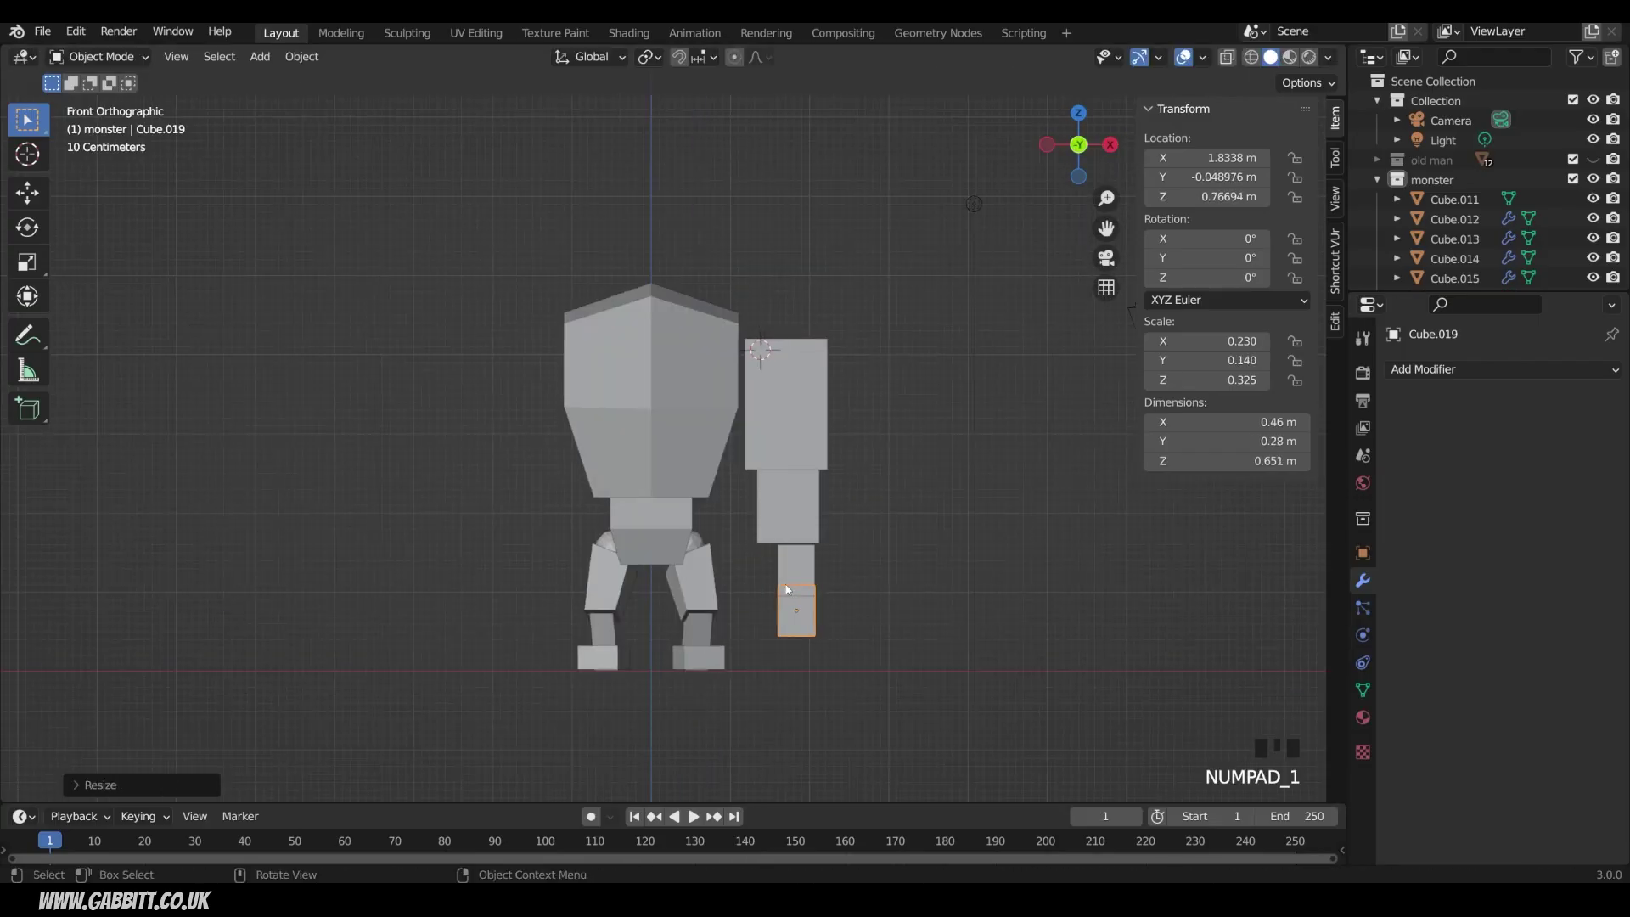
key(s)
key(x)
click(883, 538)
key(s)
key(z)
click(867, 558)
key(g)
click(880, 575)
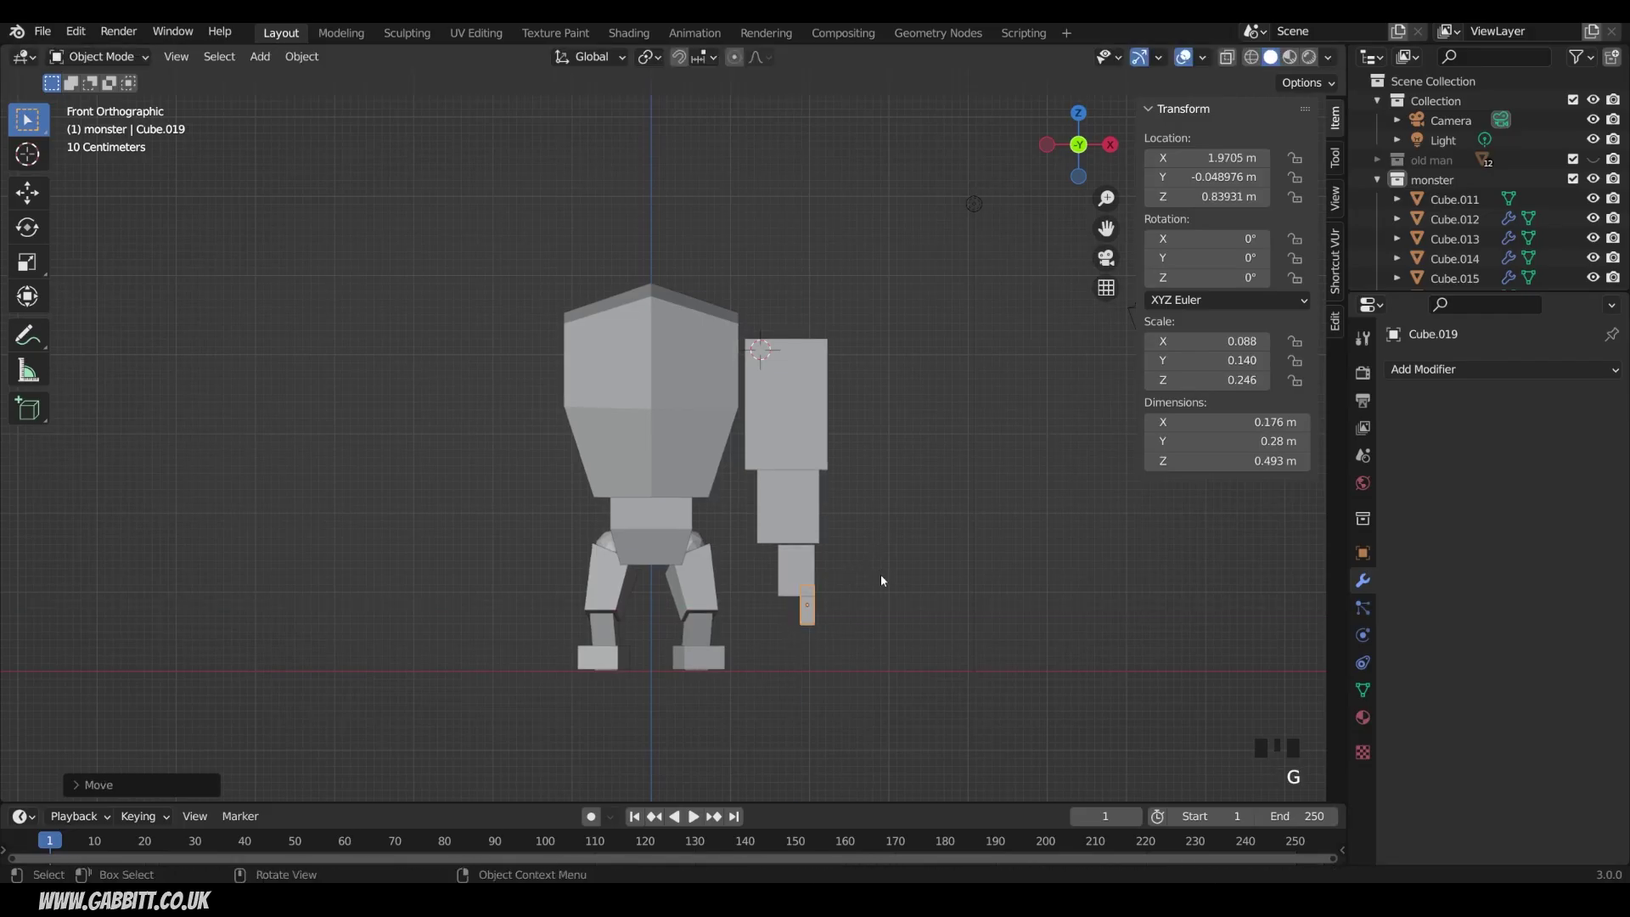
- In right view, tilt the finger backward and set it under the hand
key(KP_3)
scroll(765, 608, up, 3)
shift+middle_drag(765, 608, 797, 477)
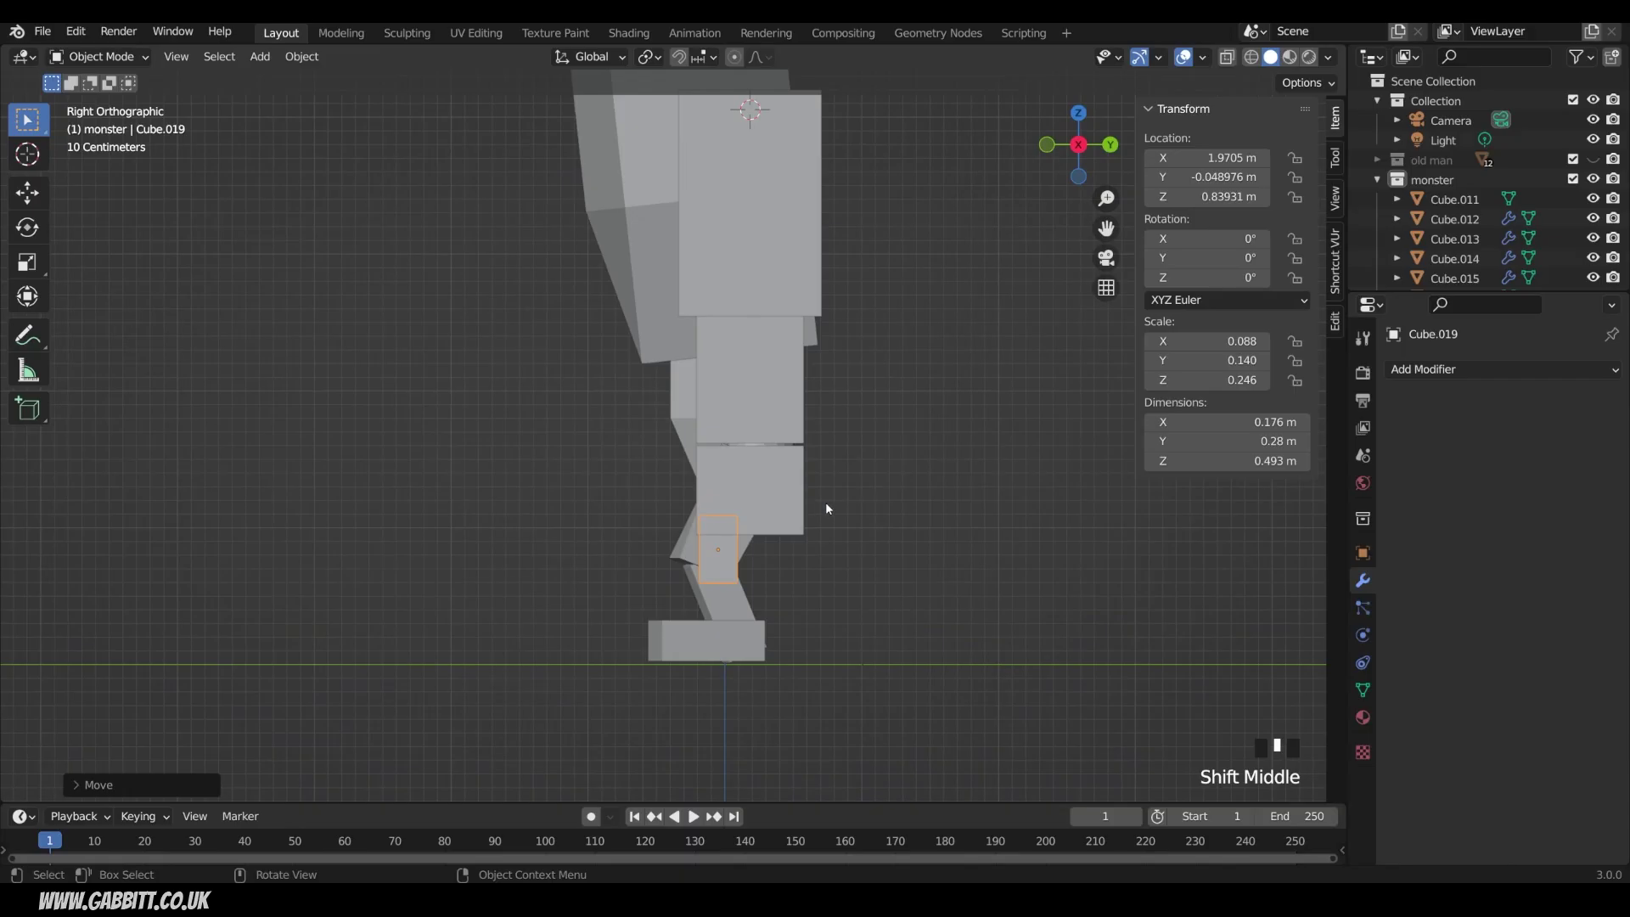
key(r)
click(835, 523)
key(g)
click(768, 540)
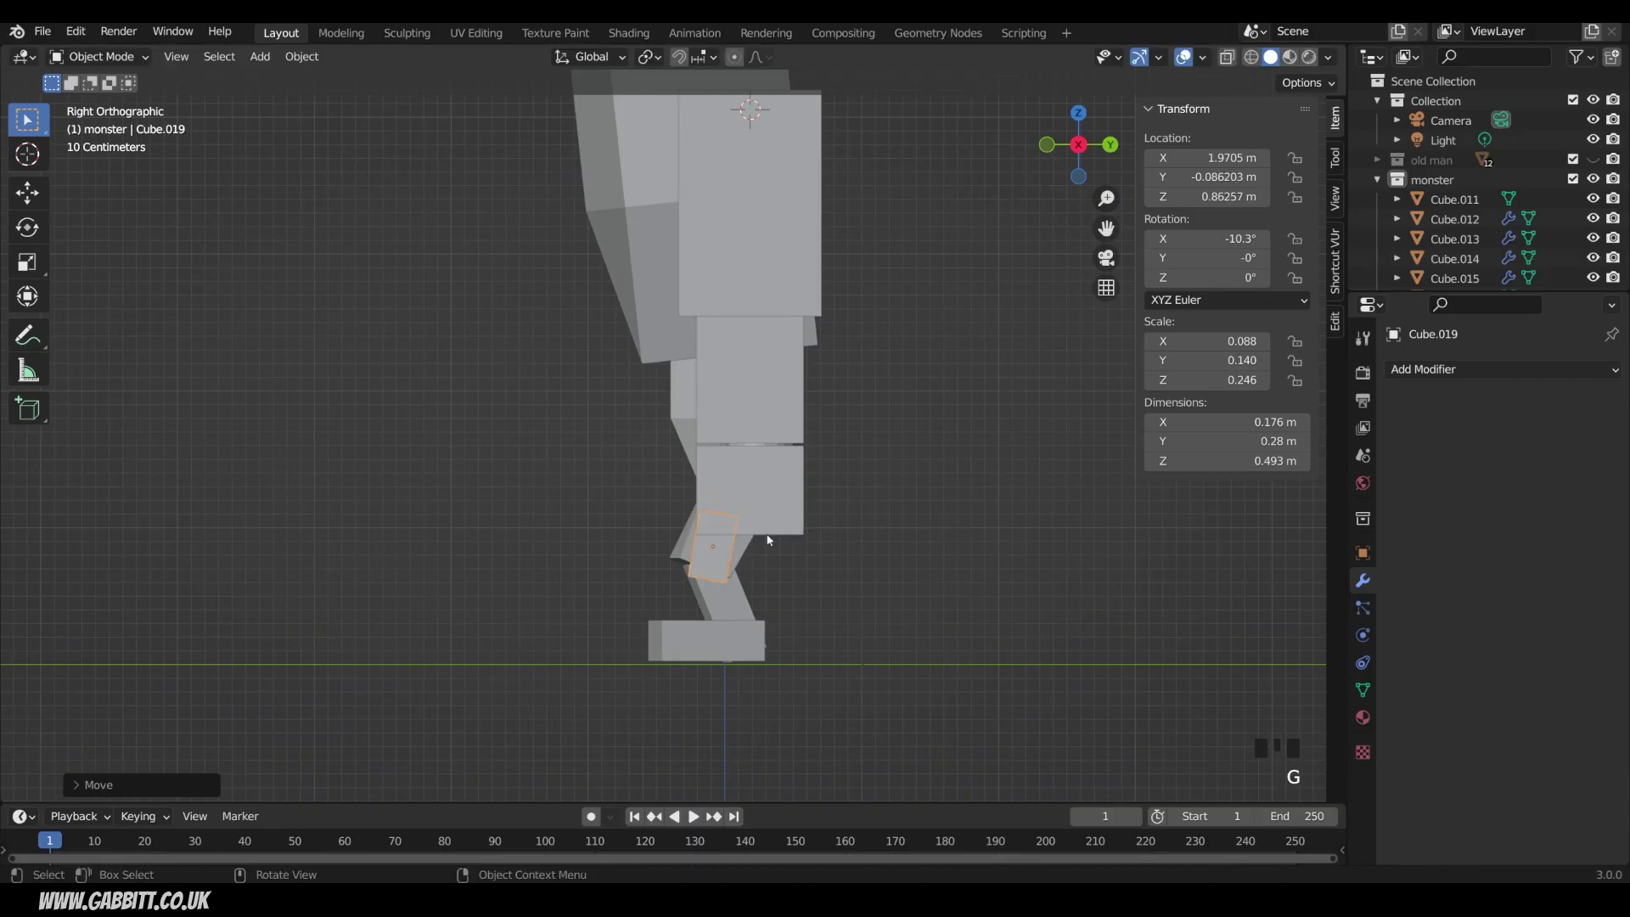
- Duplicate the finger toward the front and tilt the copy forward
key(shift+d)
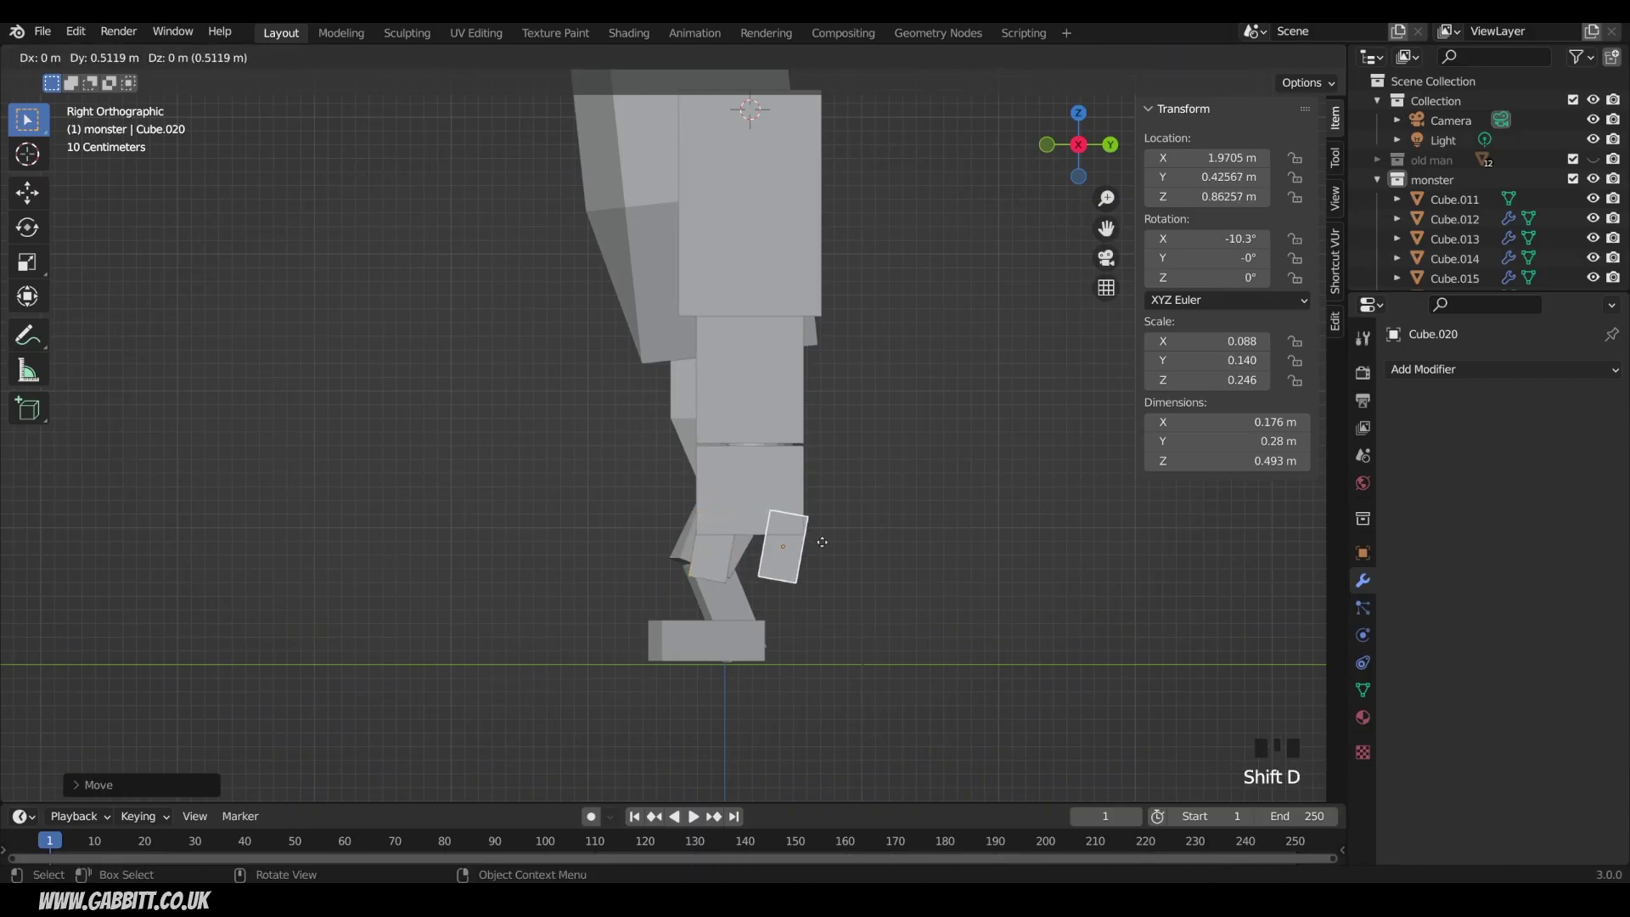
click(817, 540)
key(r)
click(985, 502)
key(g)
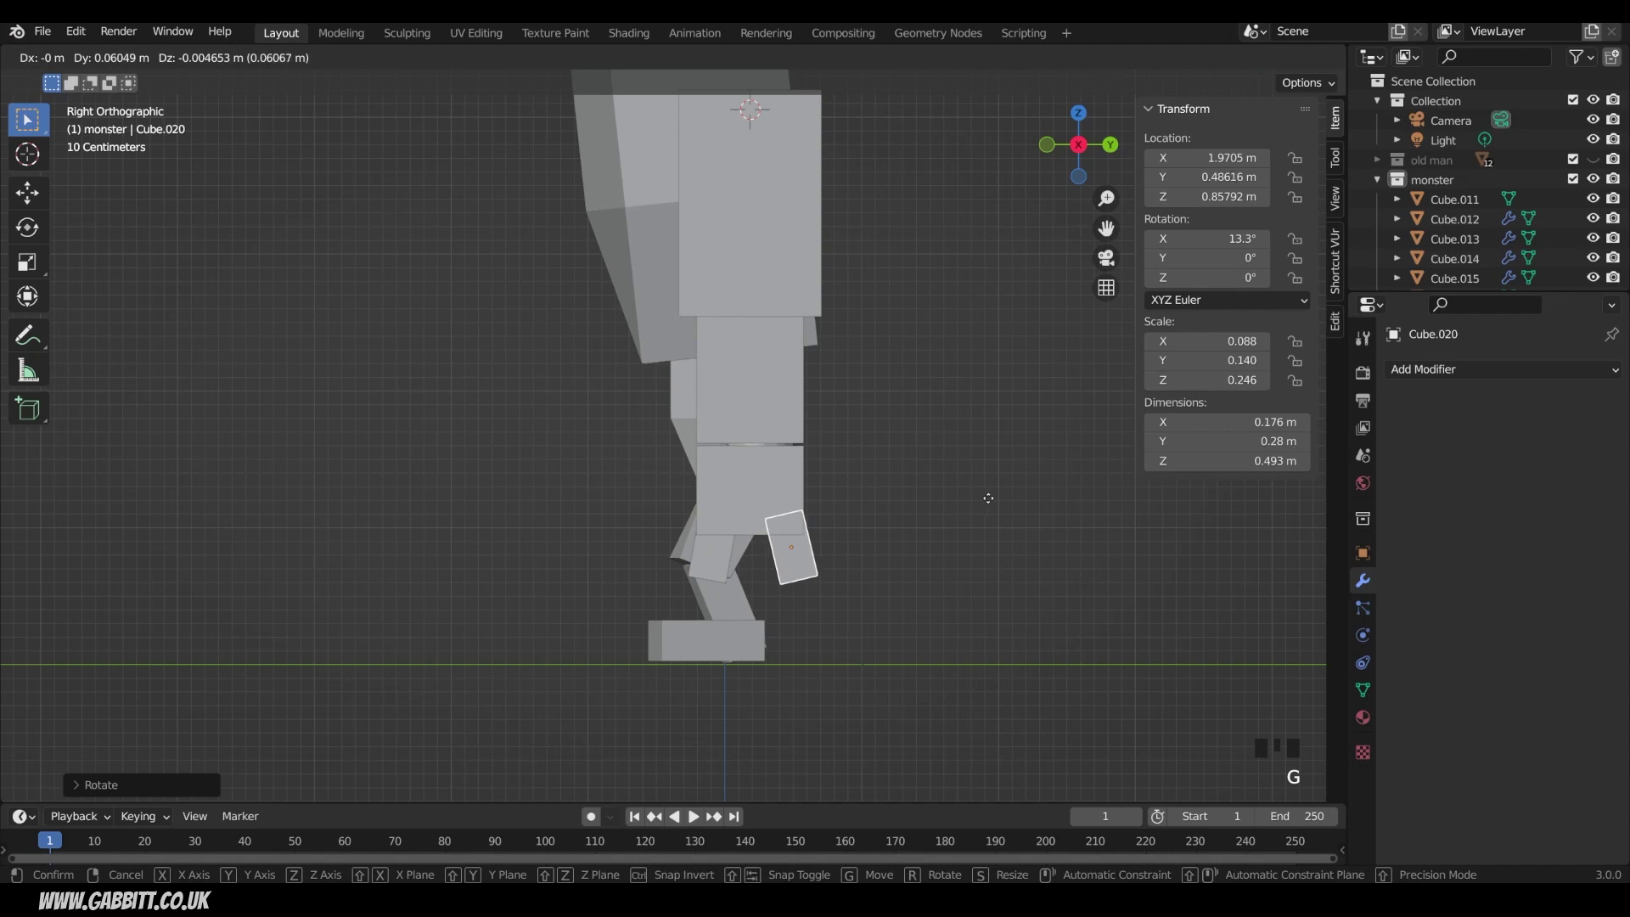
click(957, 516)
- Add a third finger between the others, rotated nearly upright
key(shift+d)
click(975, 509)
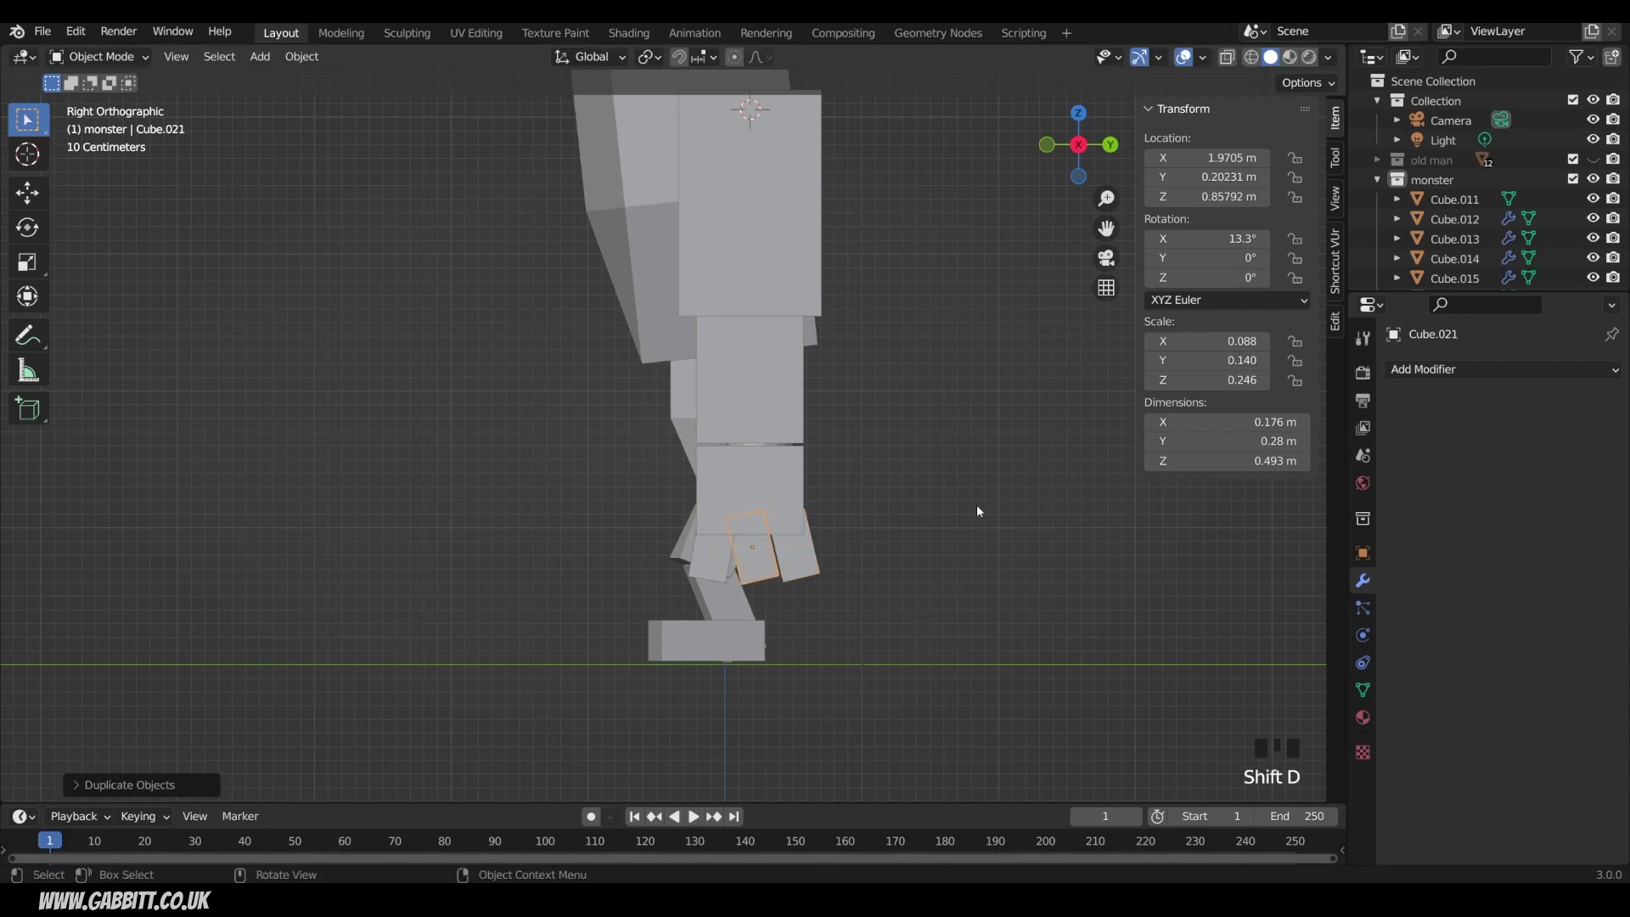
key(r)
click(994, 551)
key(g)
click(984, 565)
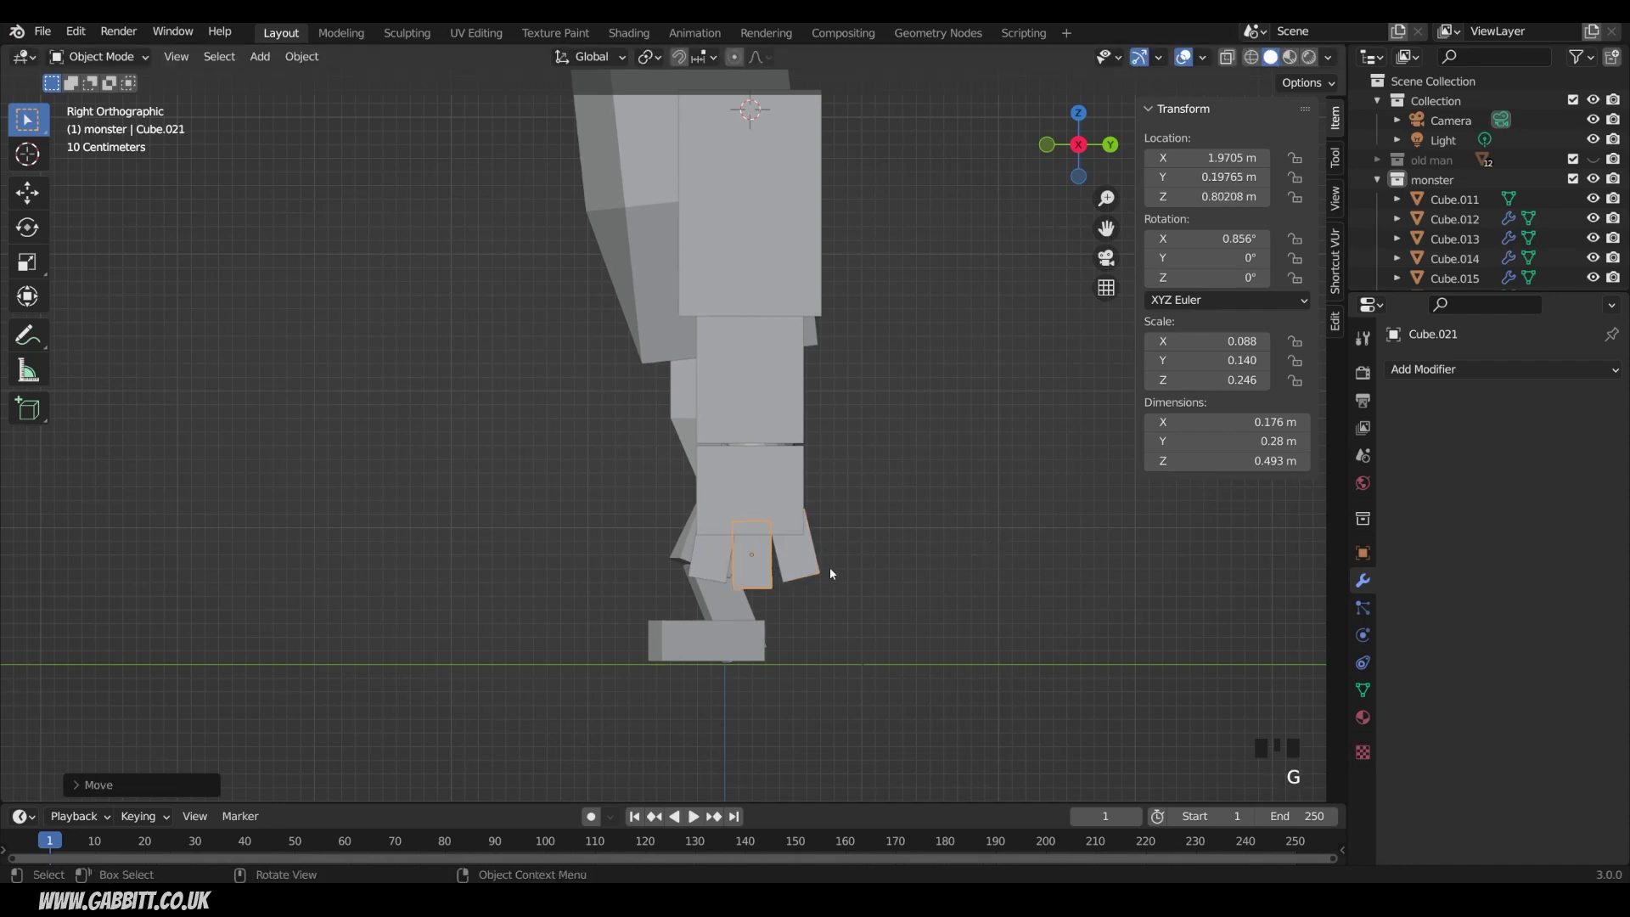
- Fine-tune the positions of the front, middle and back fingers under the hand
click(823, 563)
key(g)
click(823, 564)
key(g)
right_click(721, 553)
click(747, 561)
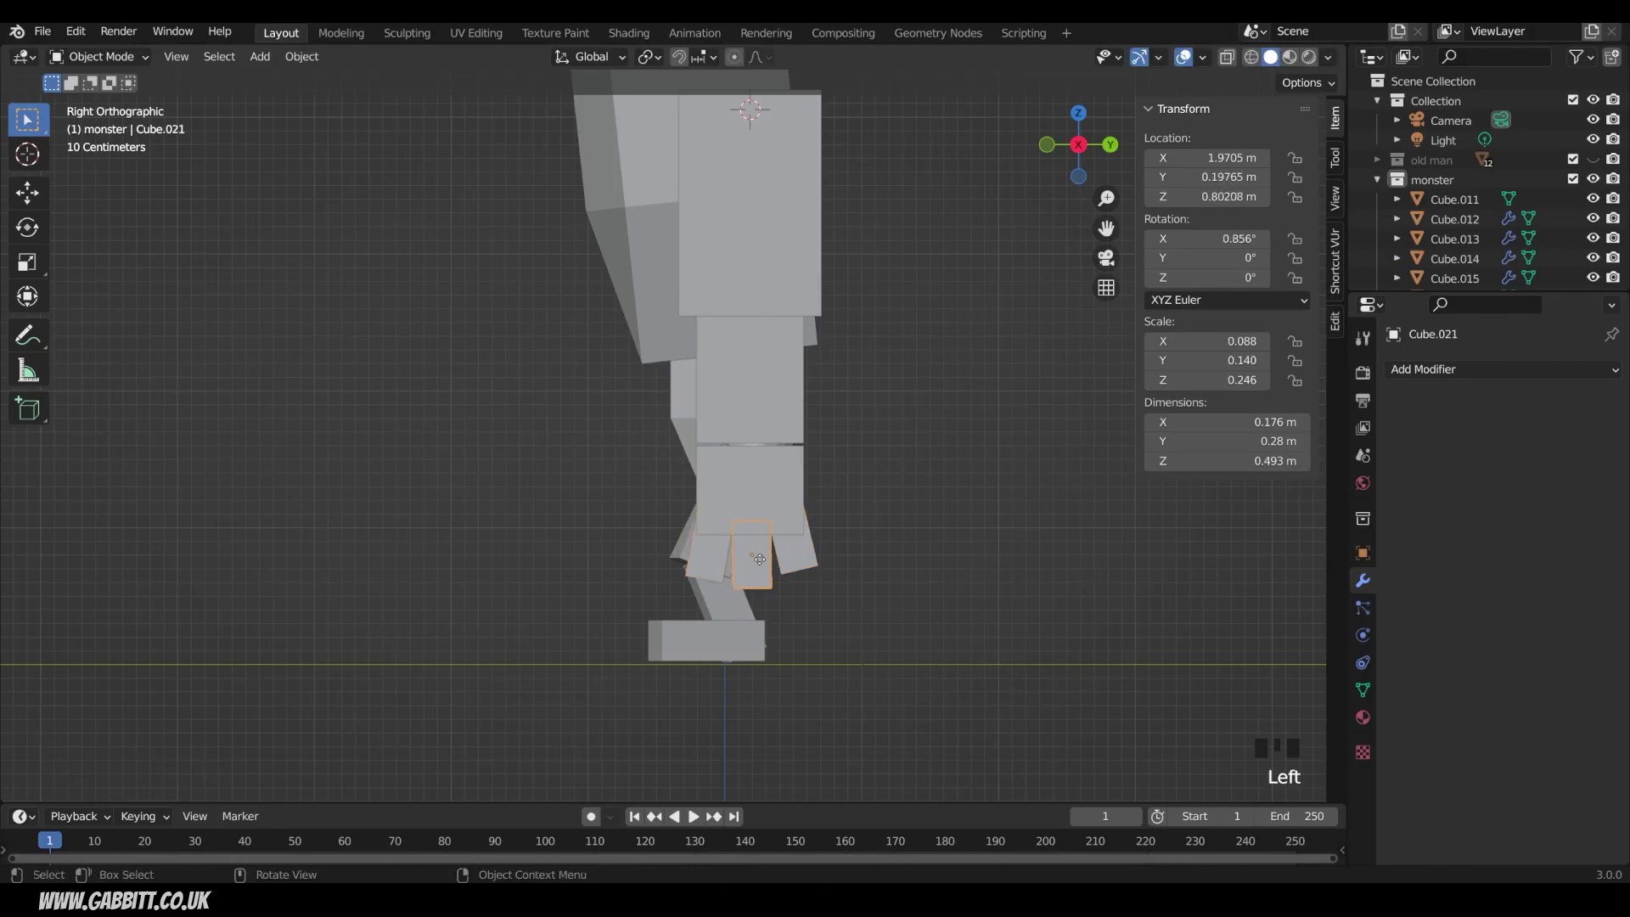
key(g)
click(761, 565)
click(721, 560)
key(g)
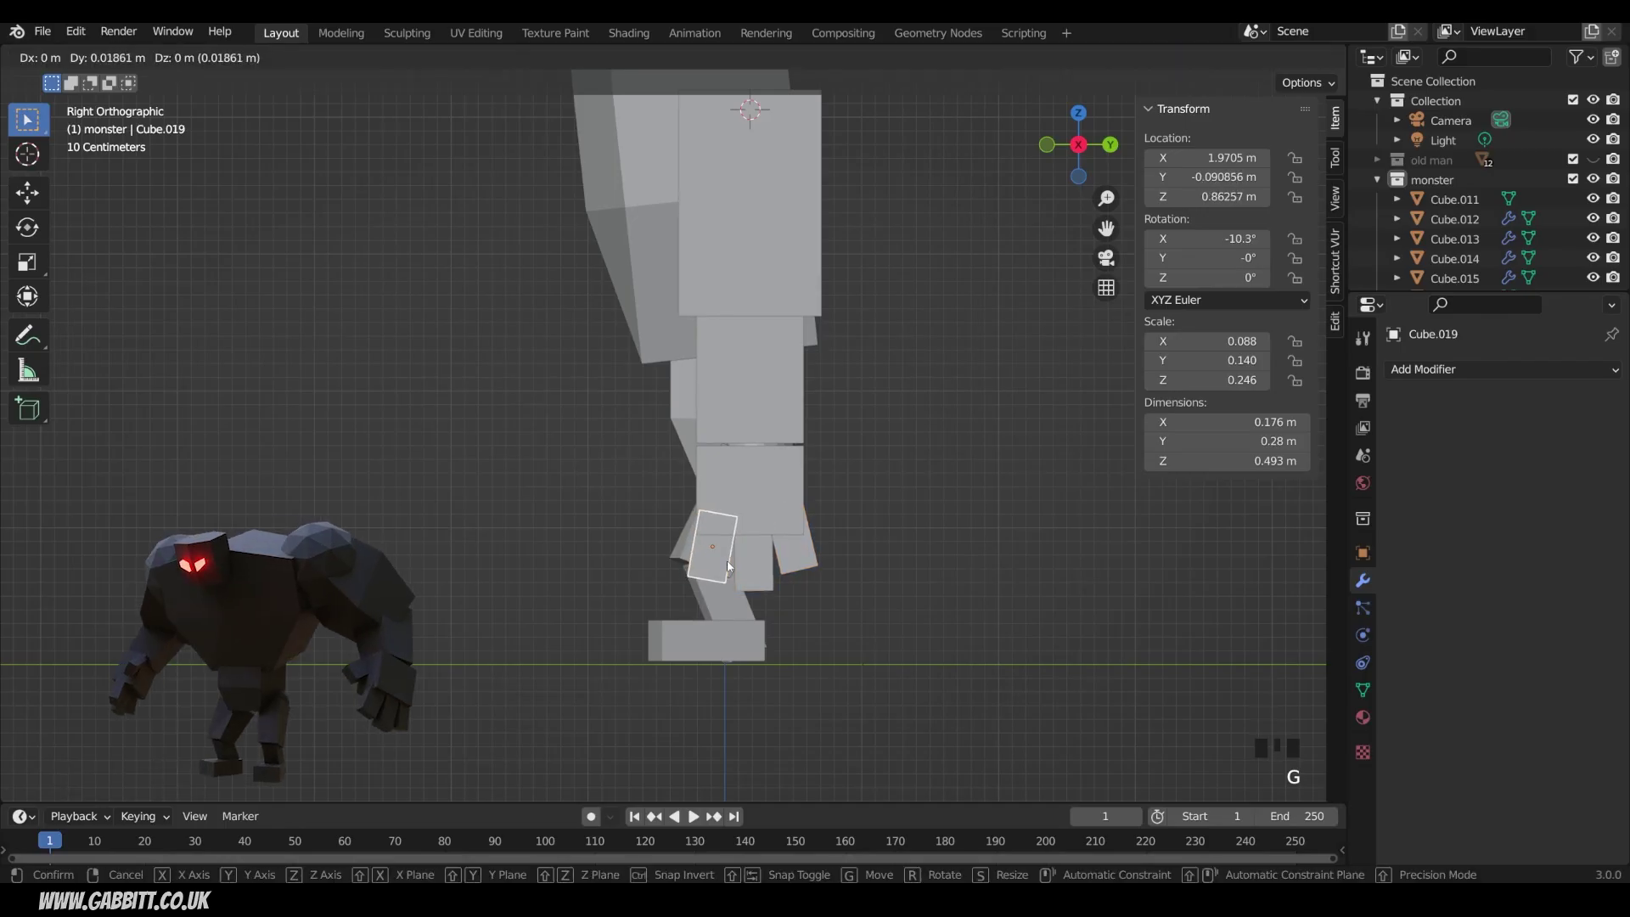
click(711, 575)
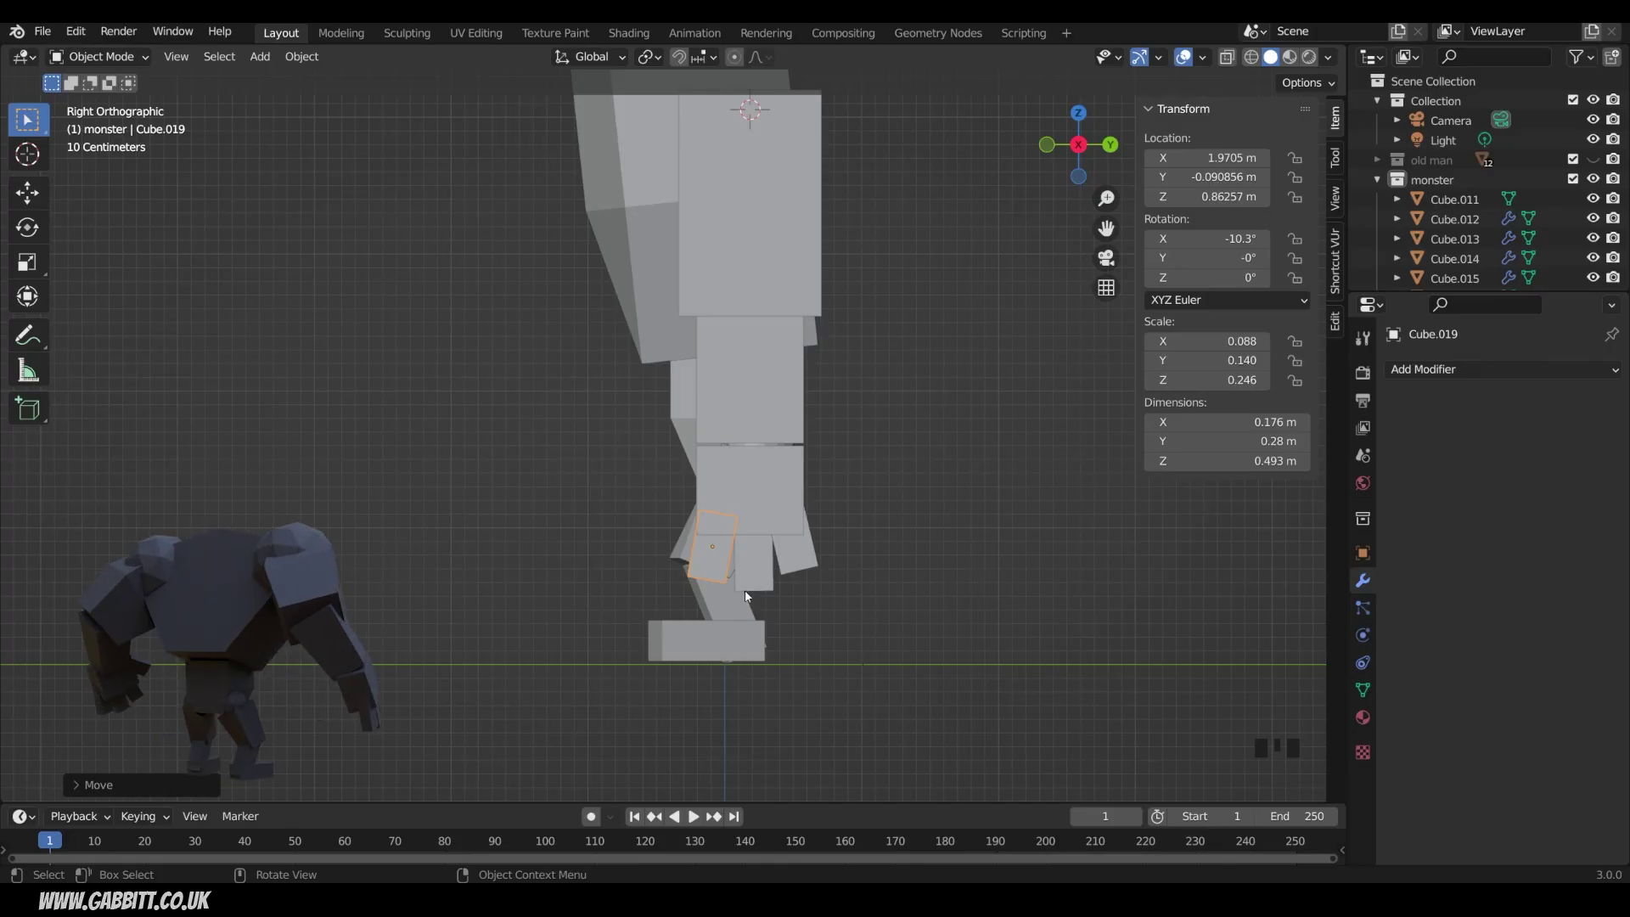
middle_drag(760, 589, 936, 577)
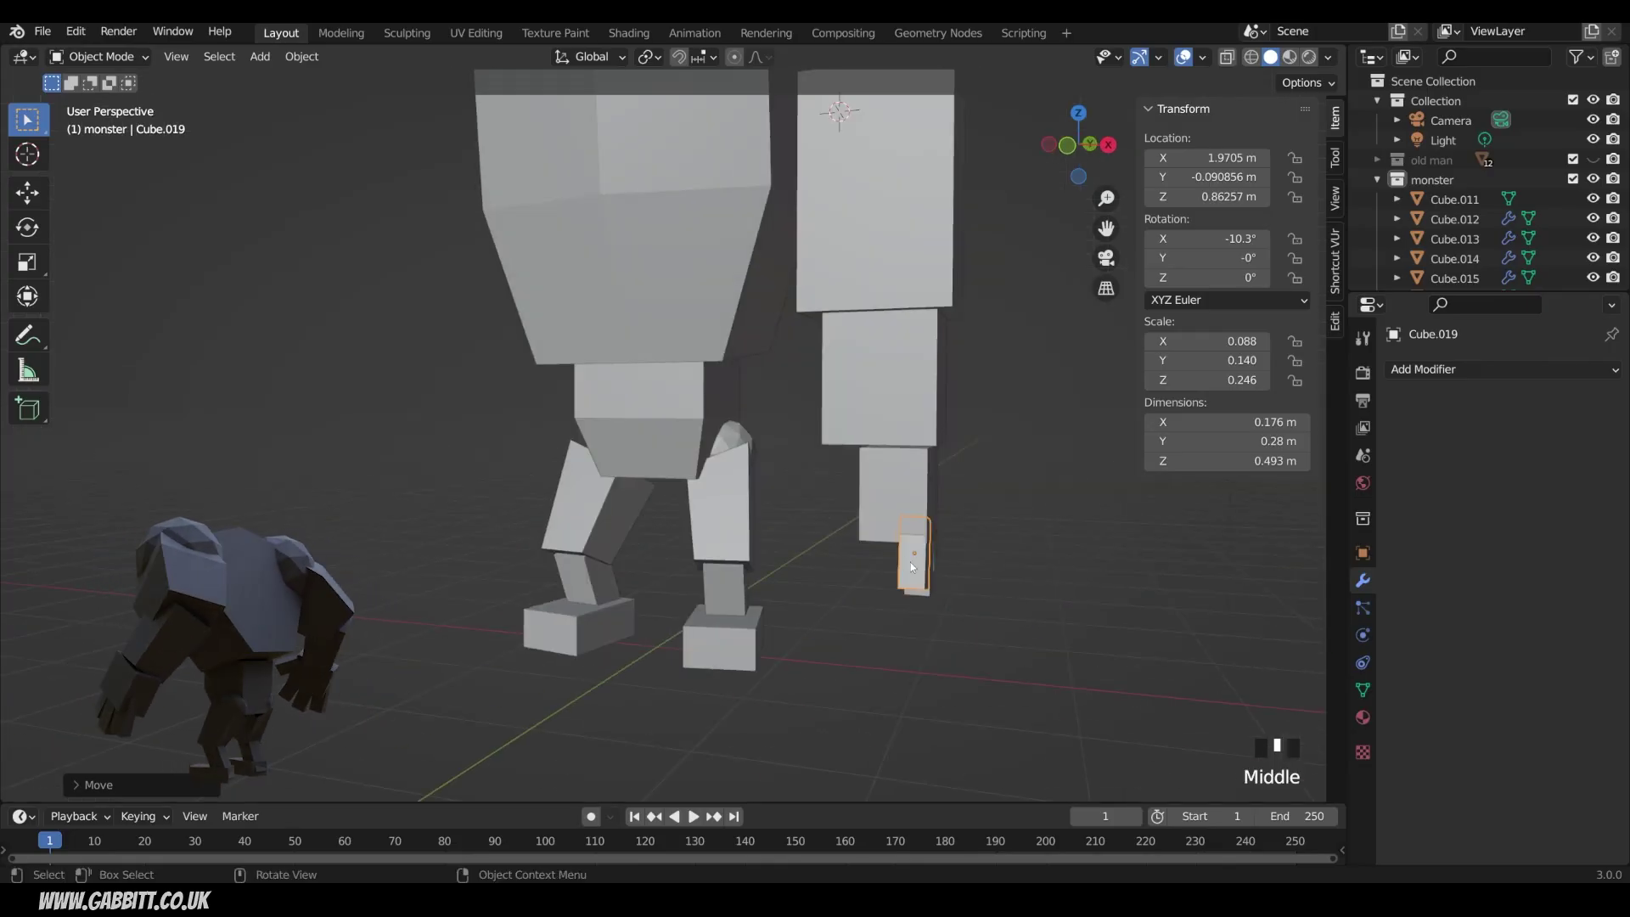
- Duplicate the back finger into a thumb tilted −47.8° on X beside the hand
key(shift+d)
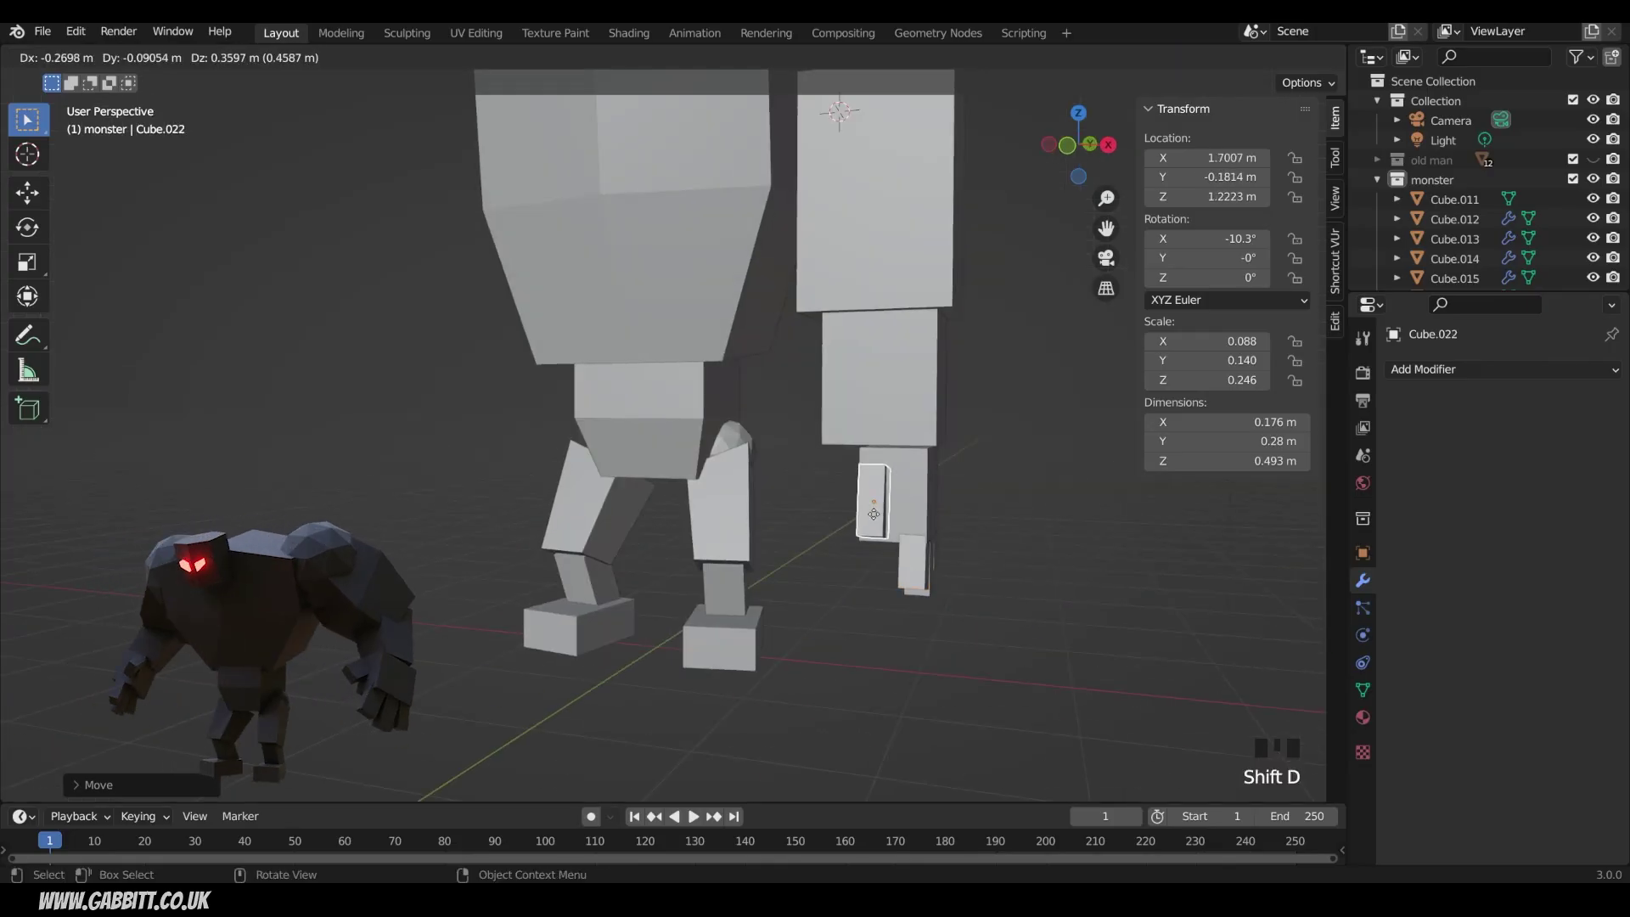
click(873, 512)
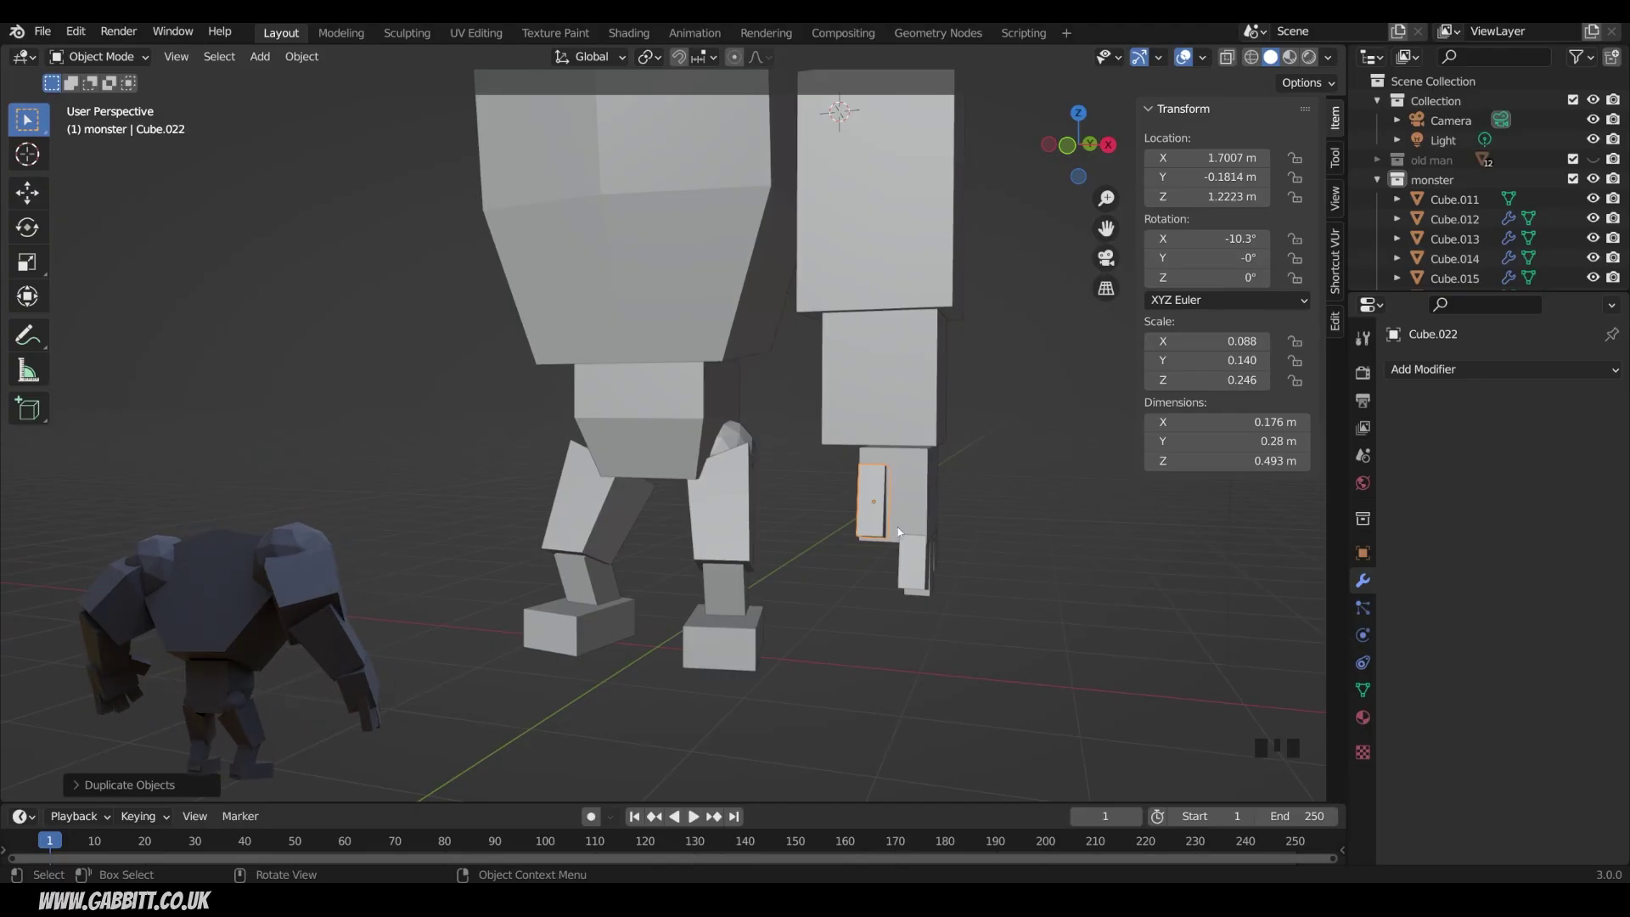
middle_drag(898, 533, 817, 506)
key(r)
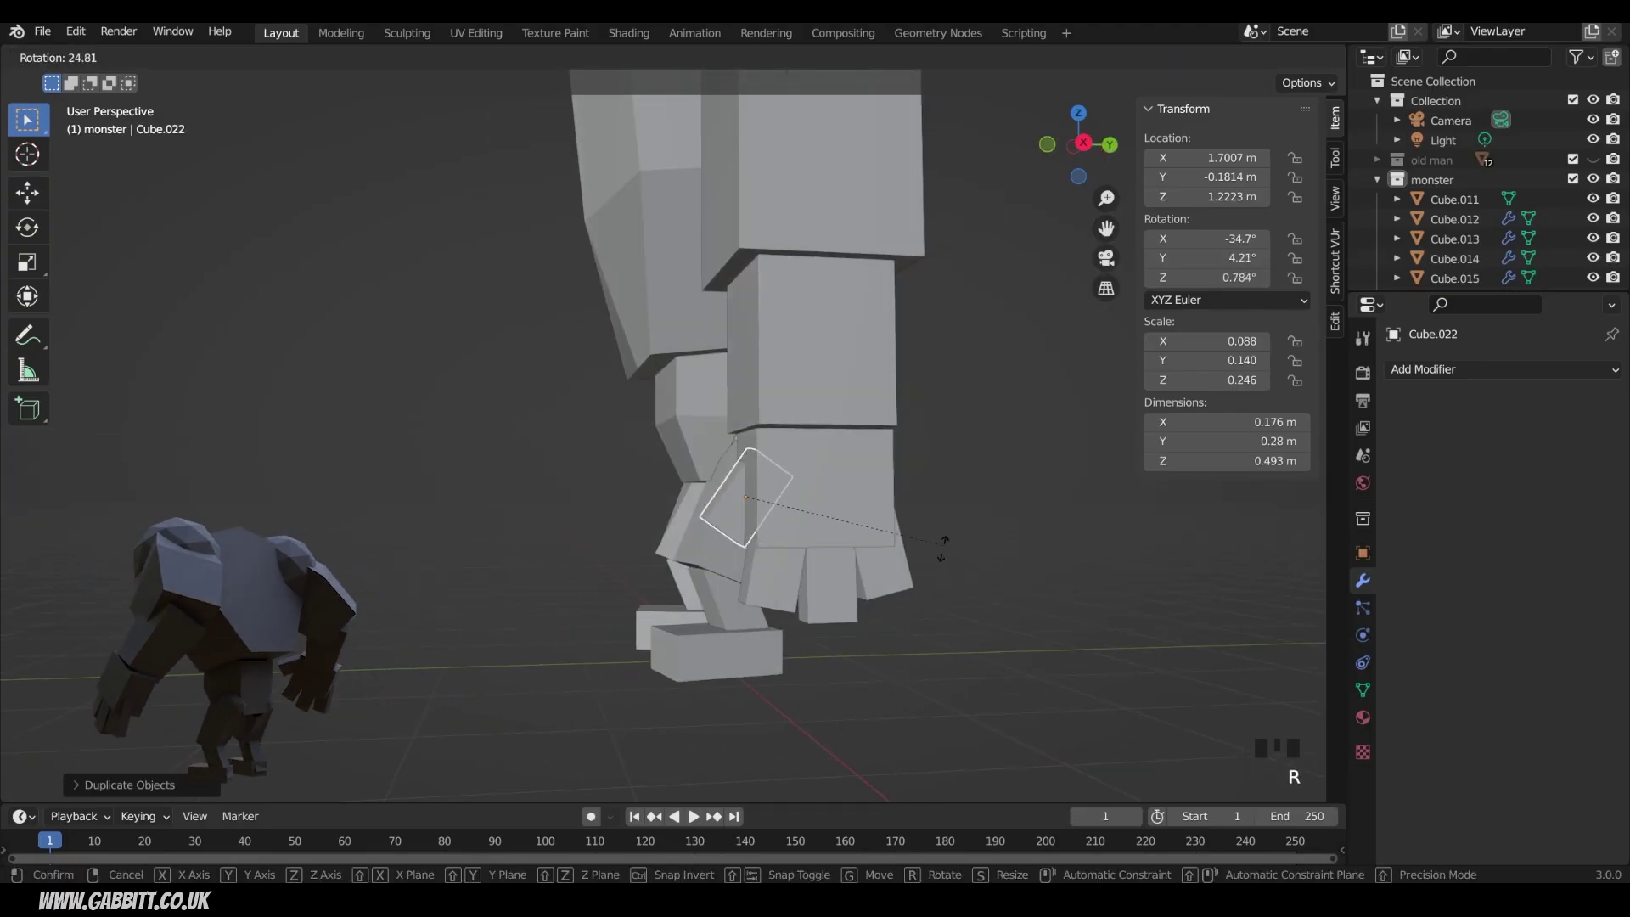
click(943, 548)
key(g)
click(900, 568)
- Box-select the three finger cubes on the hand
middle_drag(900, 569, 966, 597)
drag(871, 553, 995, 639)
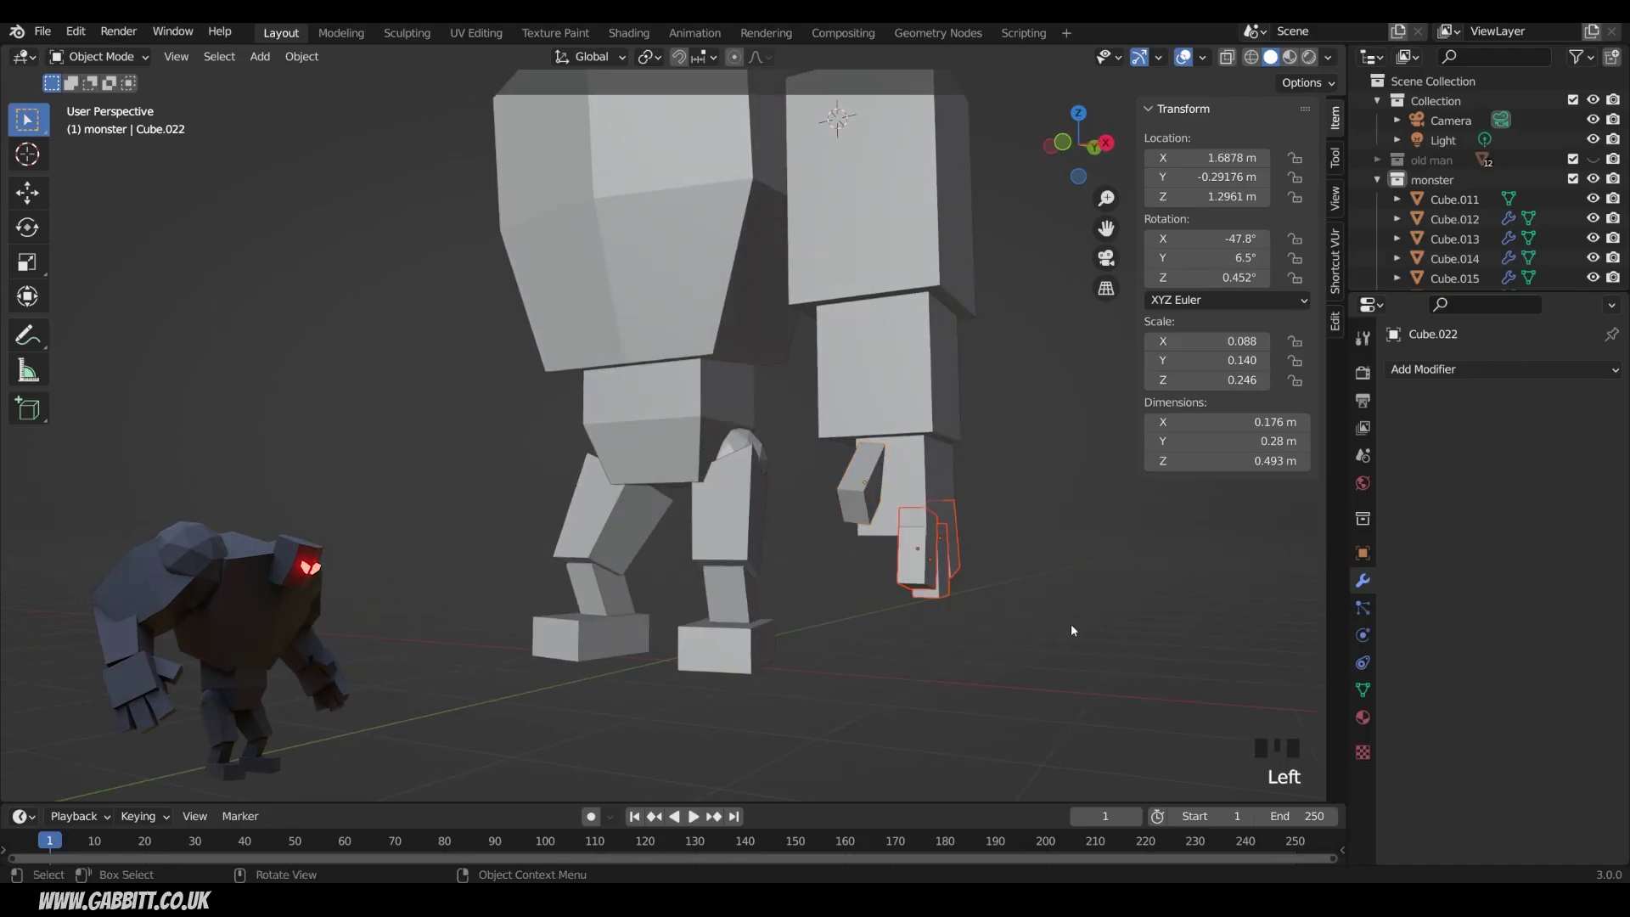
middle_drag(1071, 629, 1007, 628)
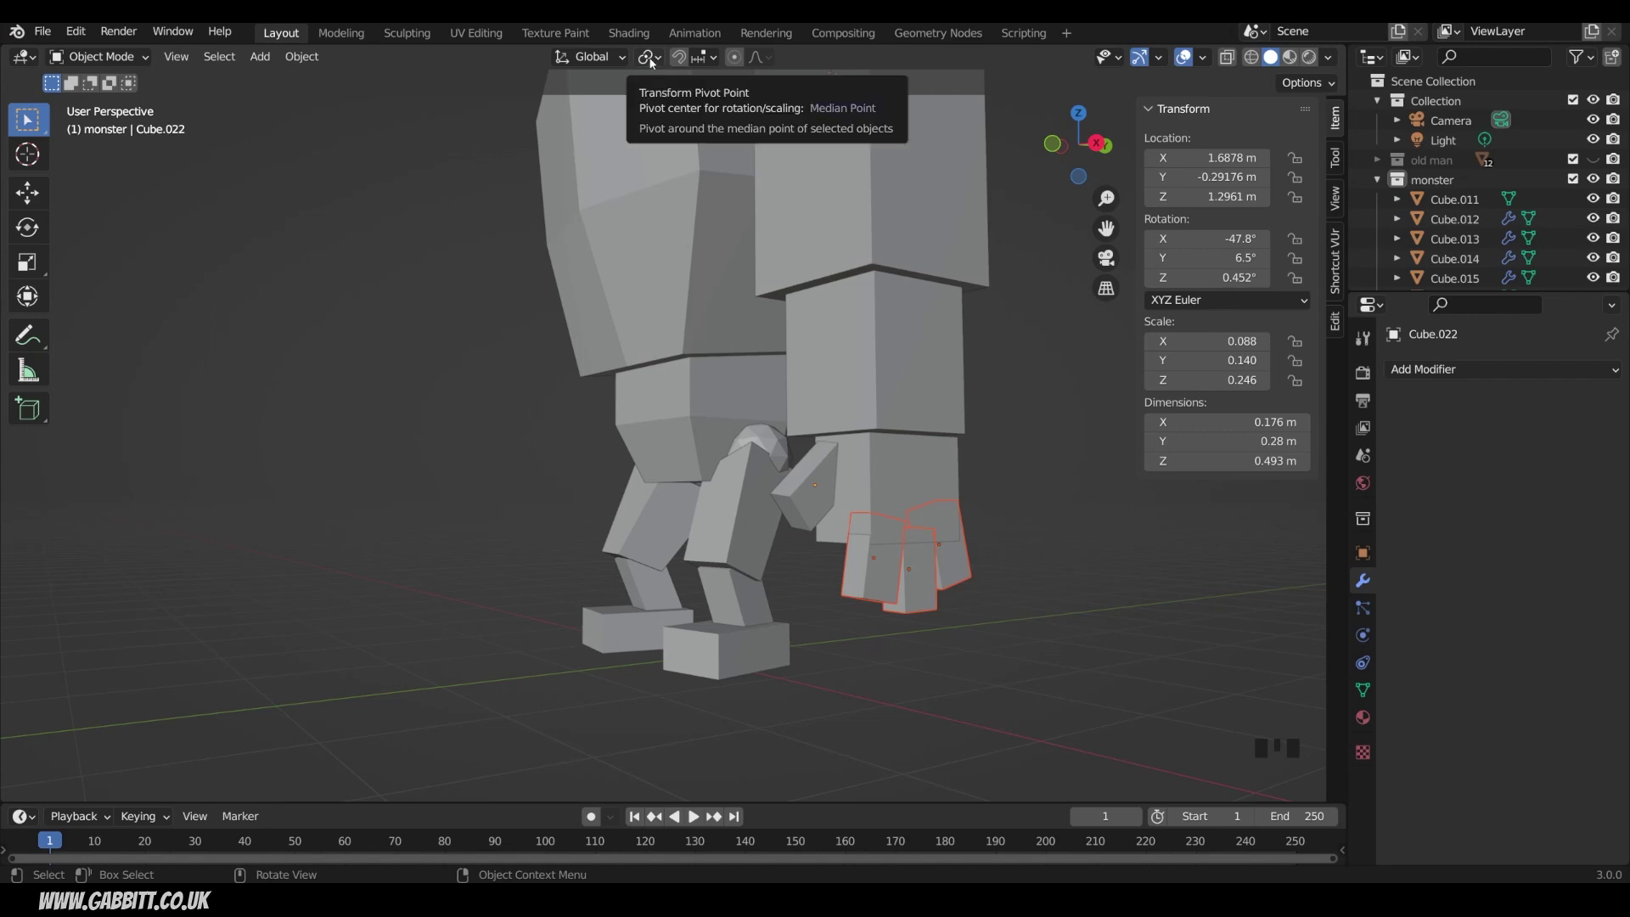
- With Individual Origins pivot, lengthen the fingers along their local Z axis
click(649, 58)
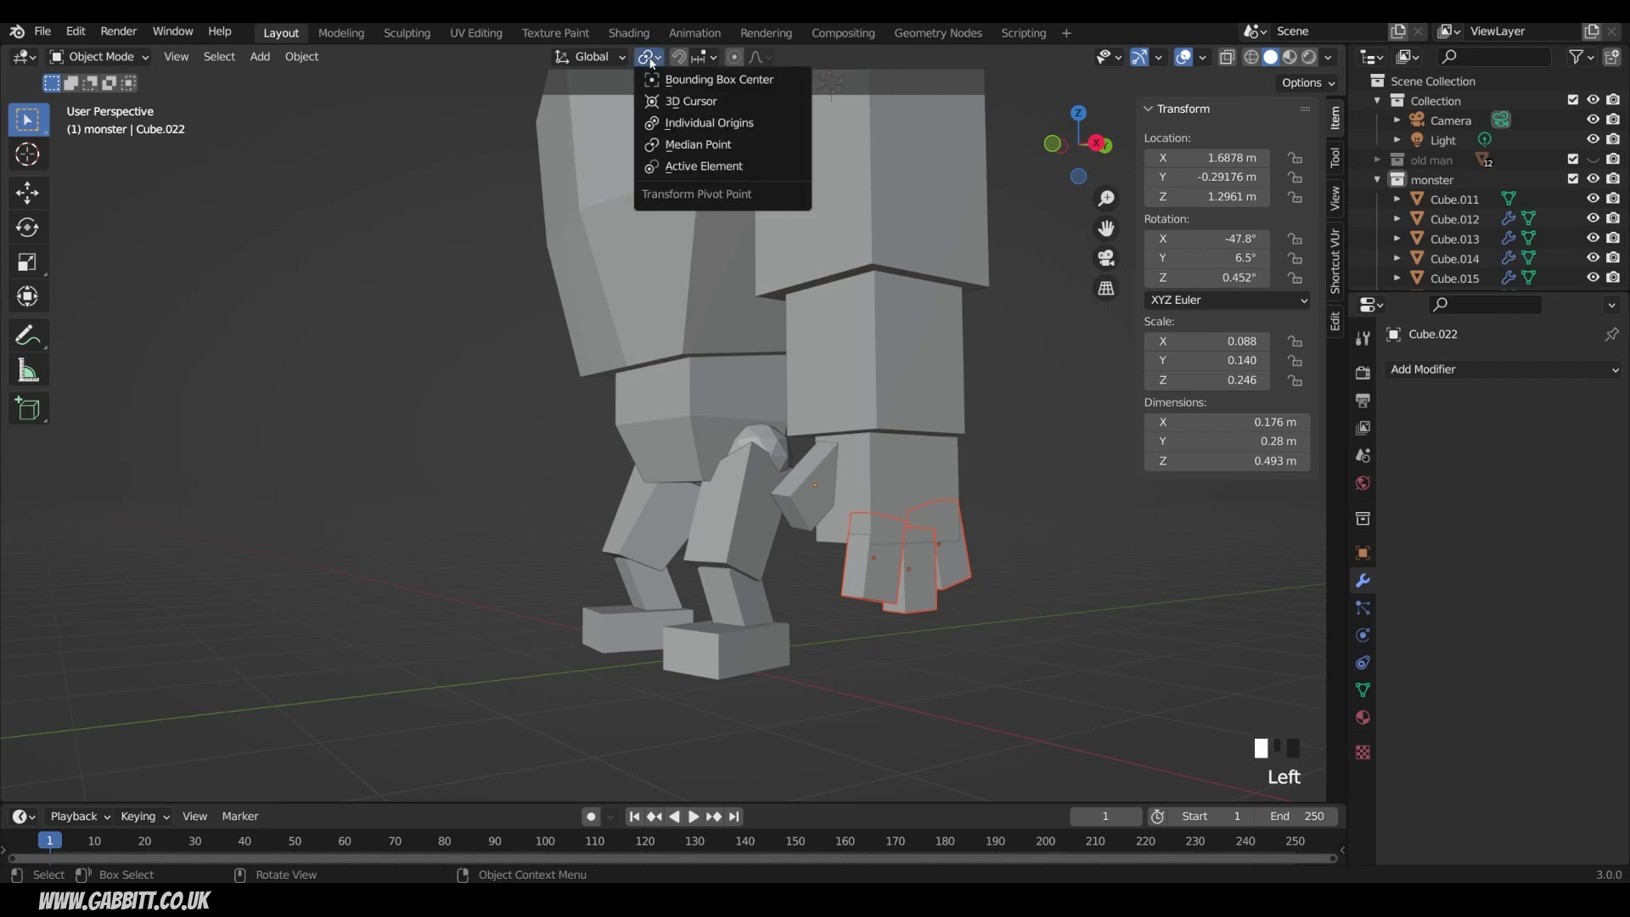
click(676, 123)
key(s)
key(z)
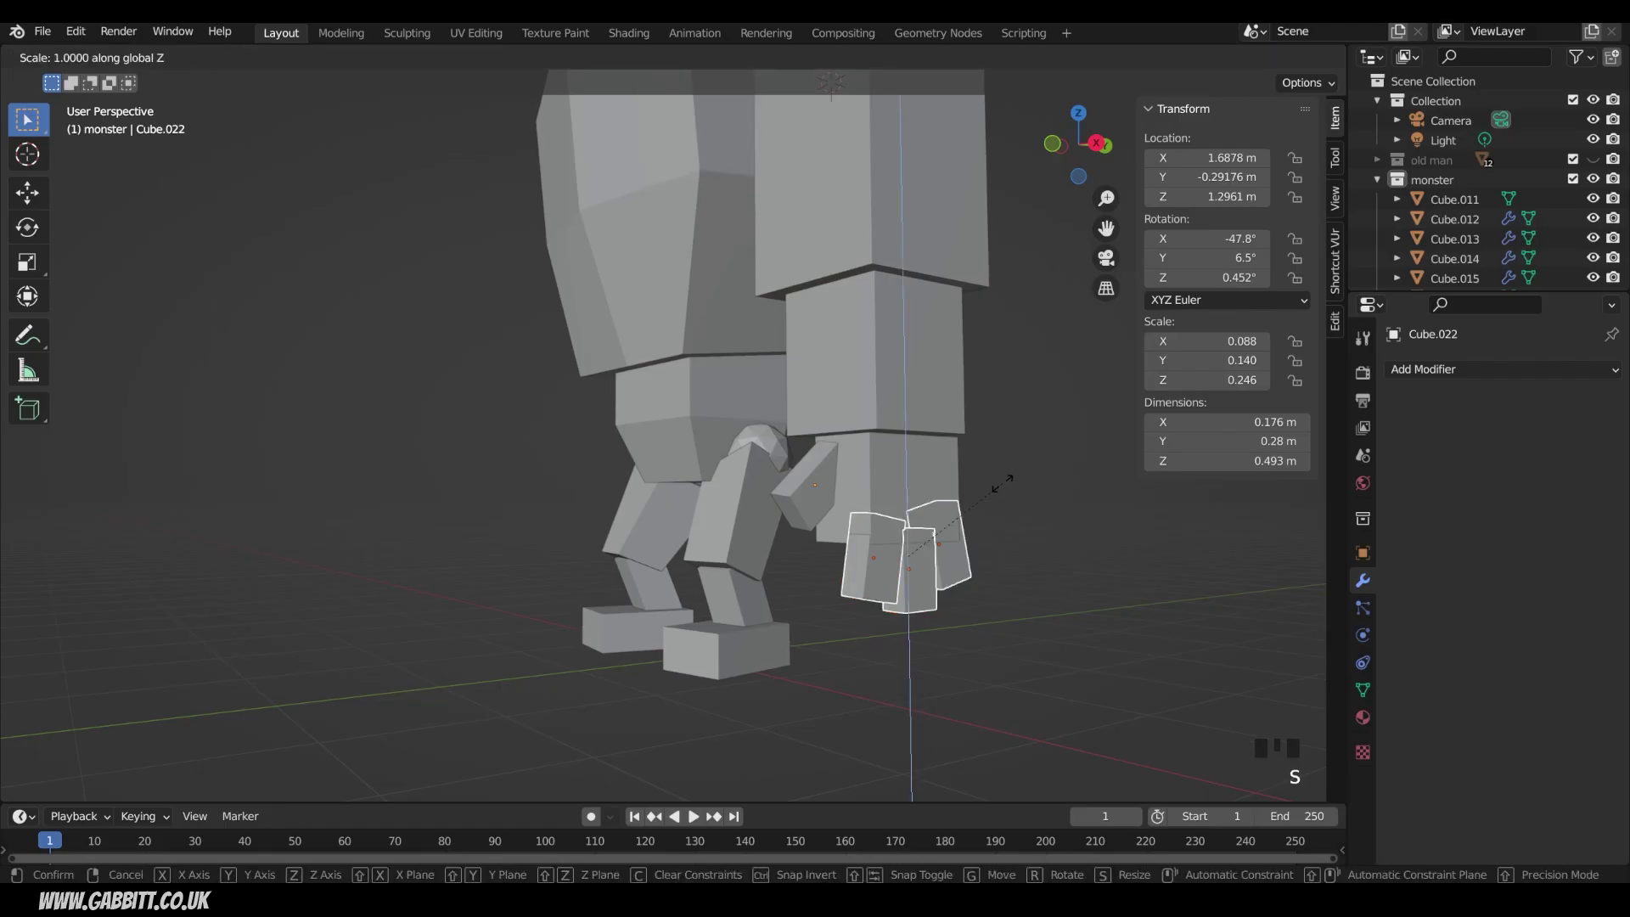
key(z)
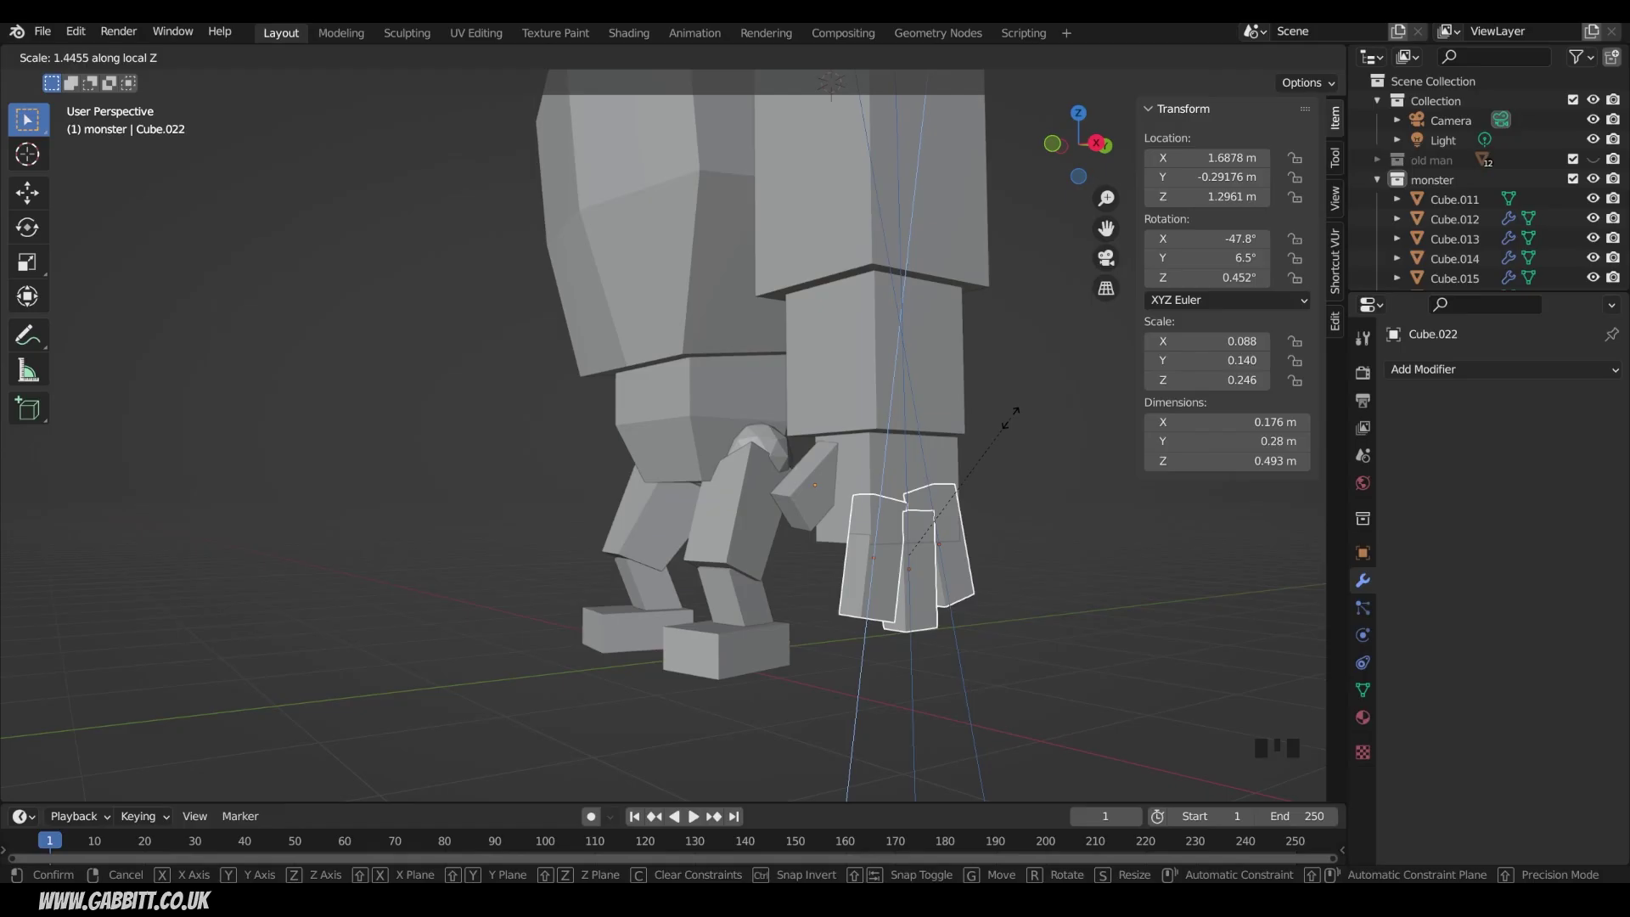
right_click(1010, 420)
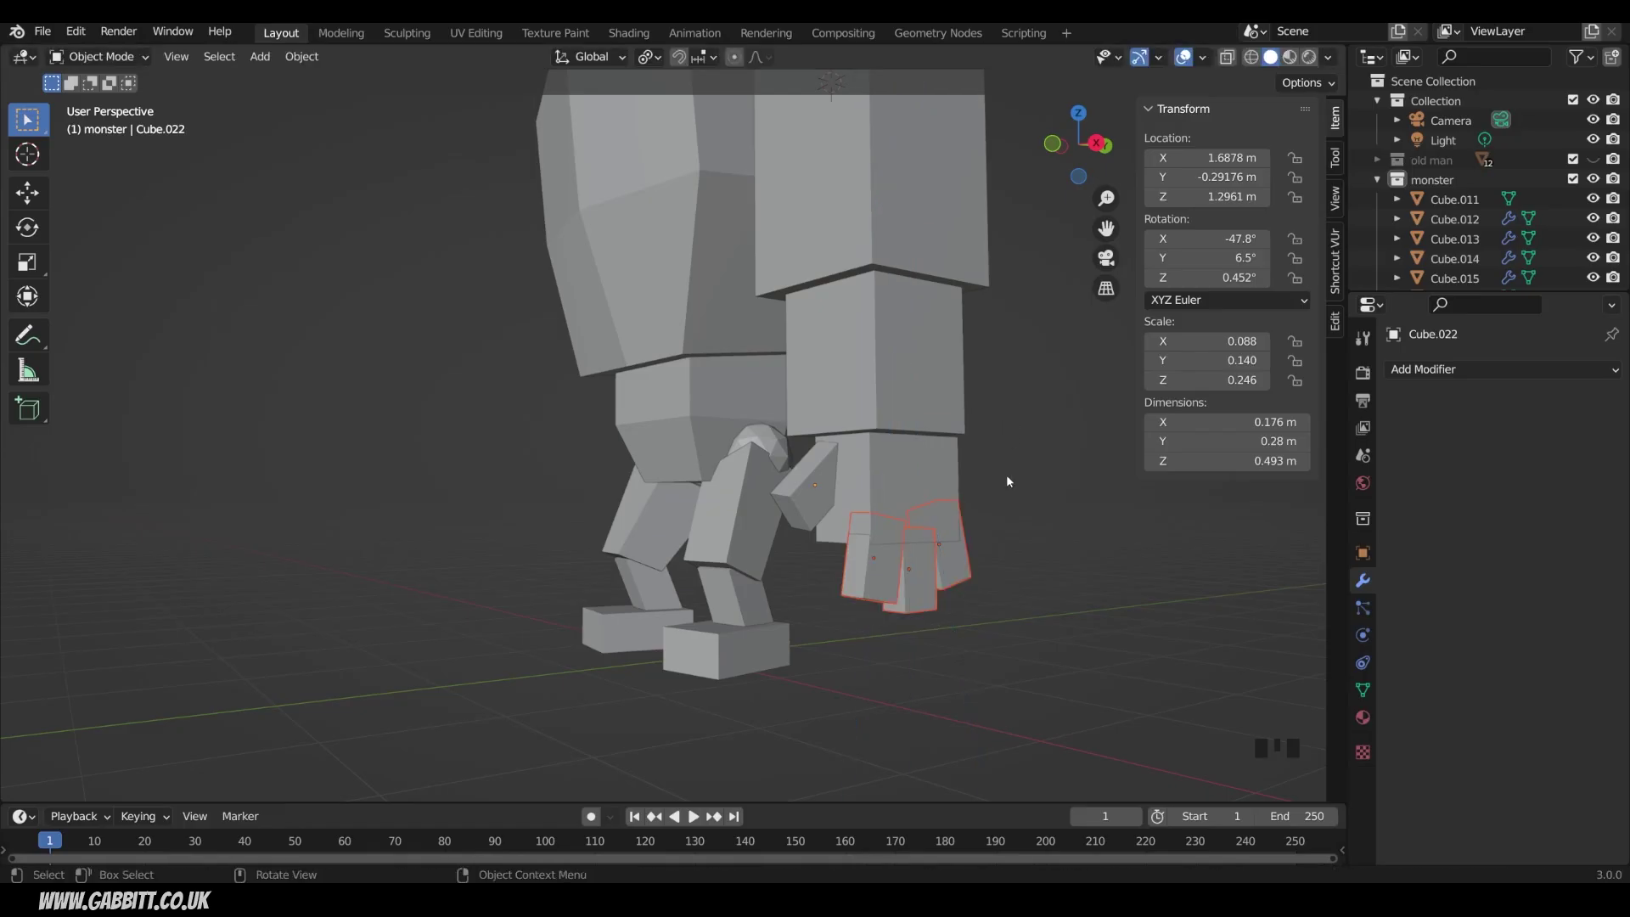
key(s)
key(z)
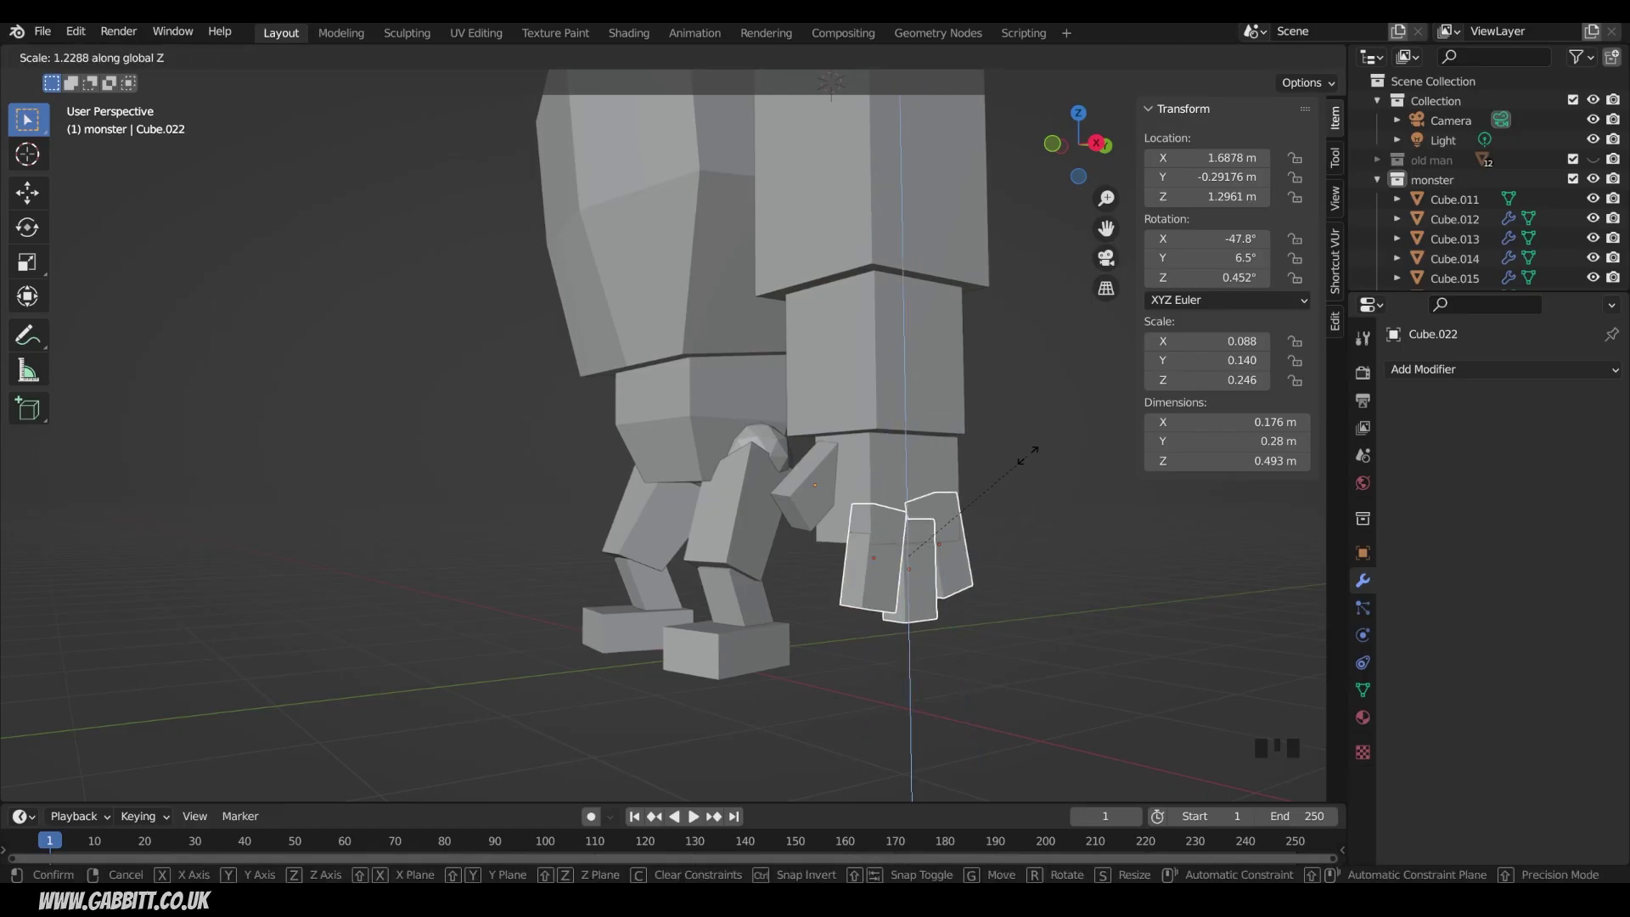
right_click(1028, 463)
key(s)
key(z)
key(z)
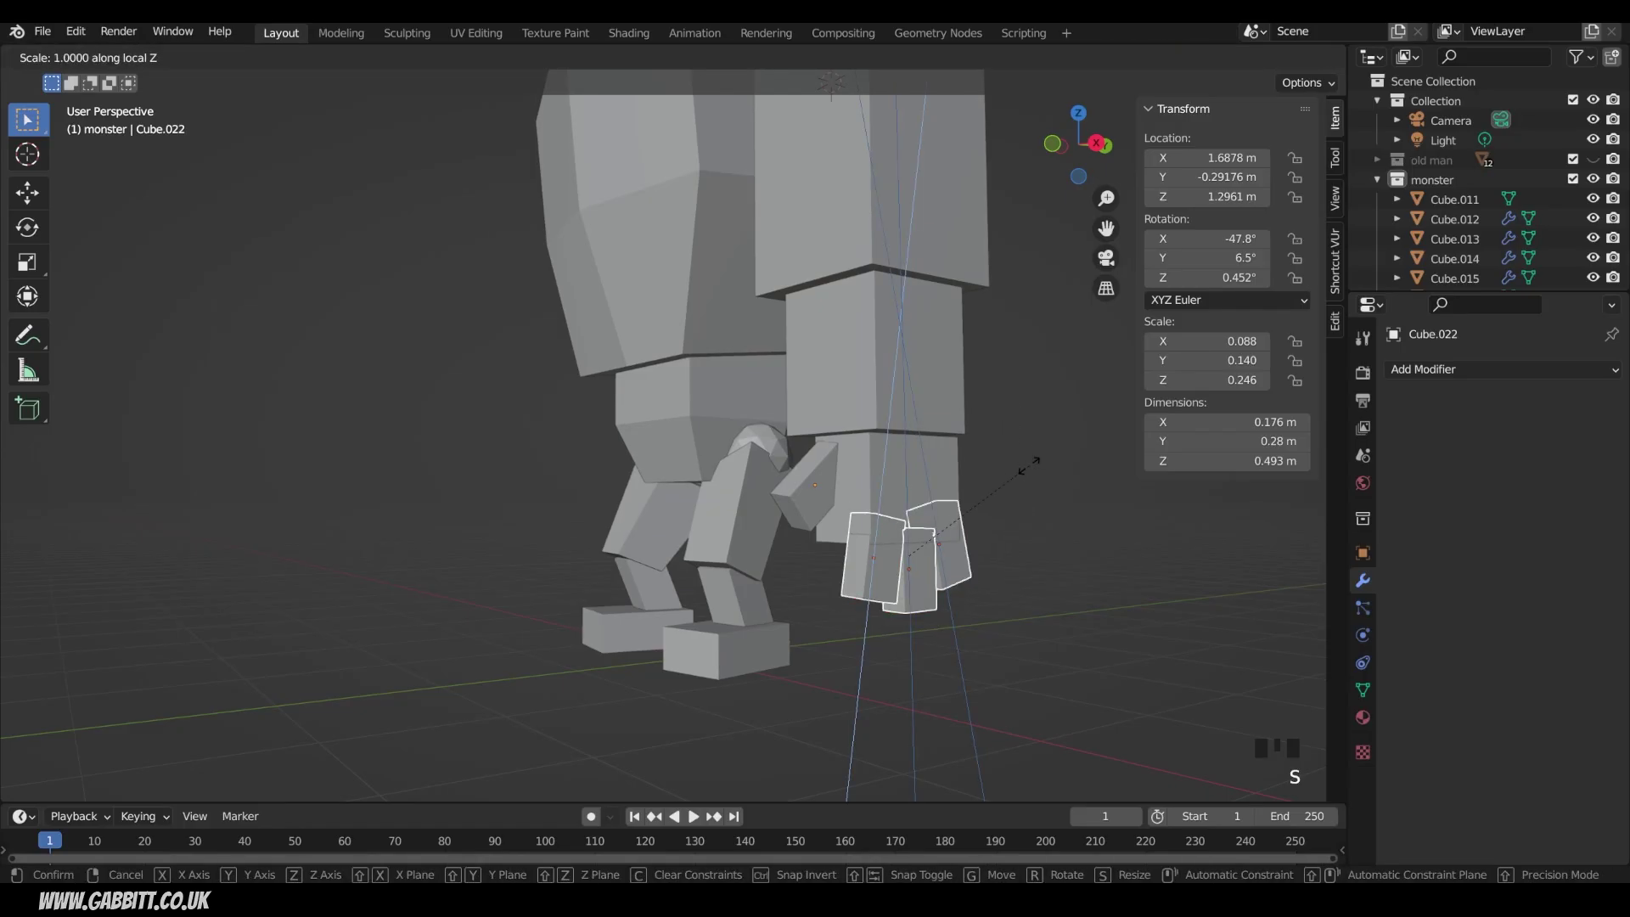
click(932, 531)
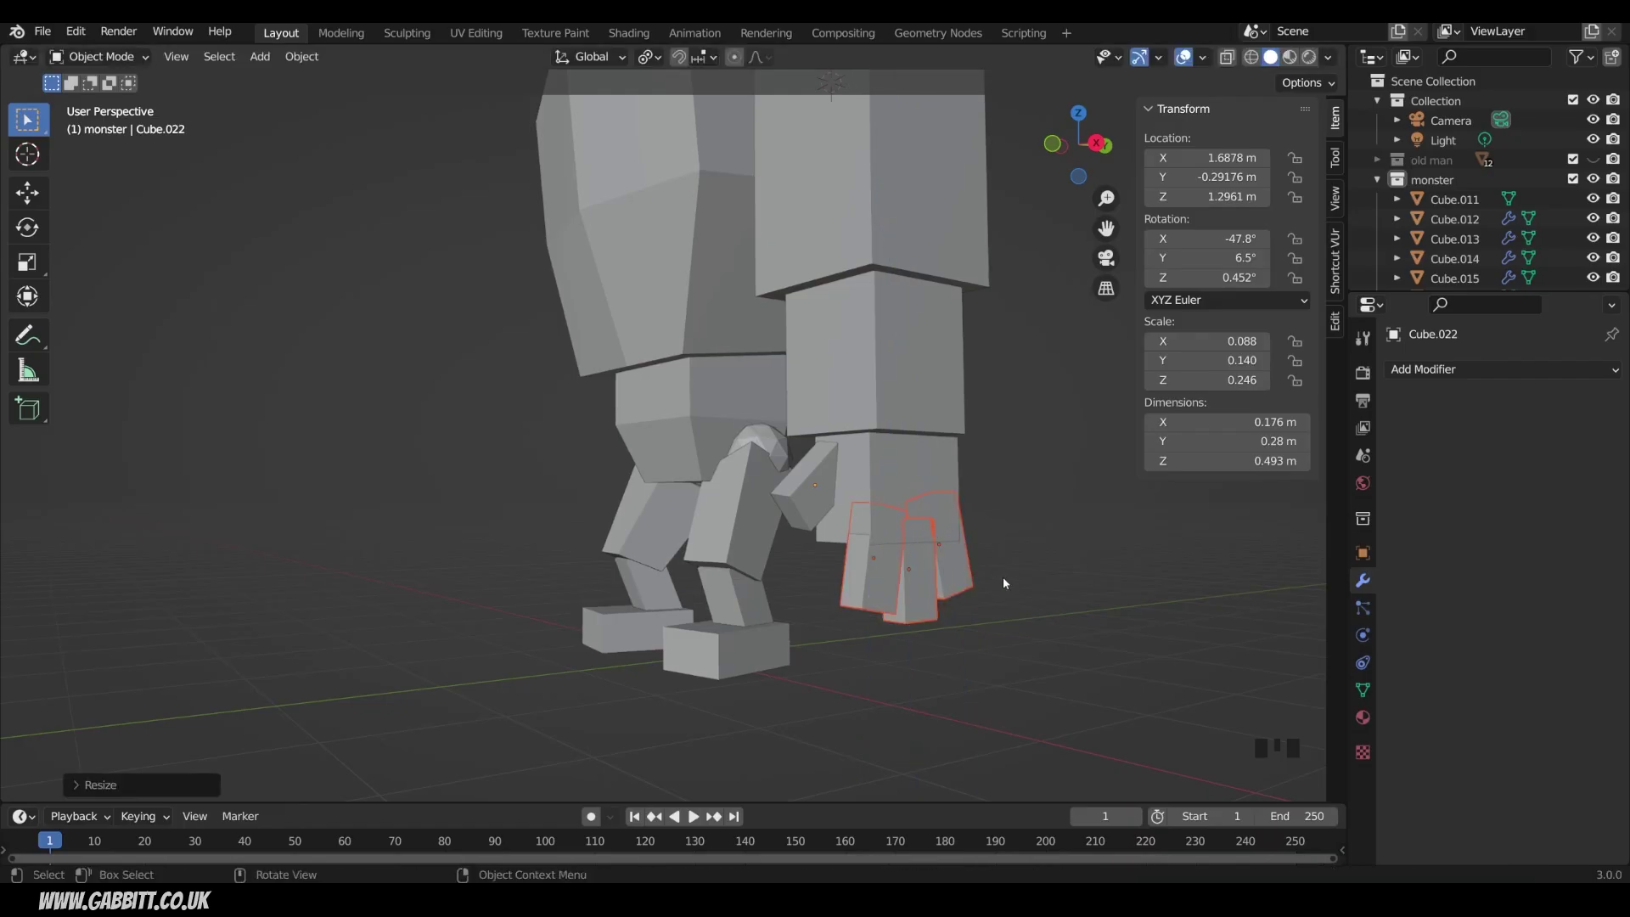
- Switch pivot to Median Point and stretch the fingers about 1.3× along global Z
click(647, 57)
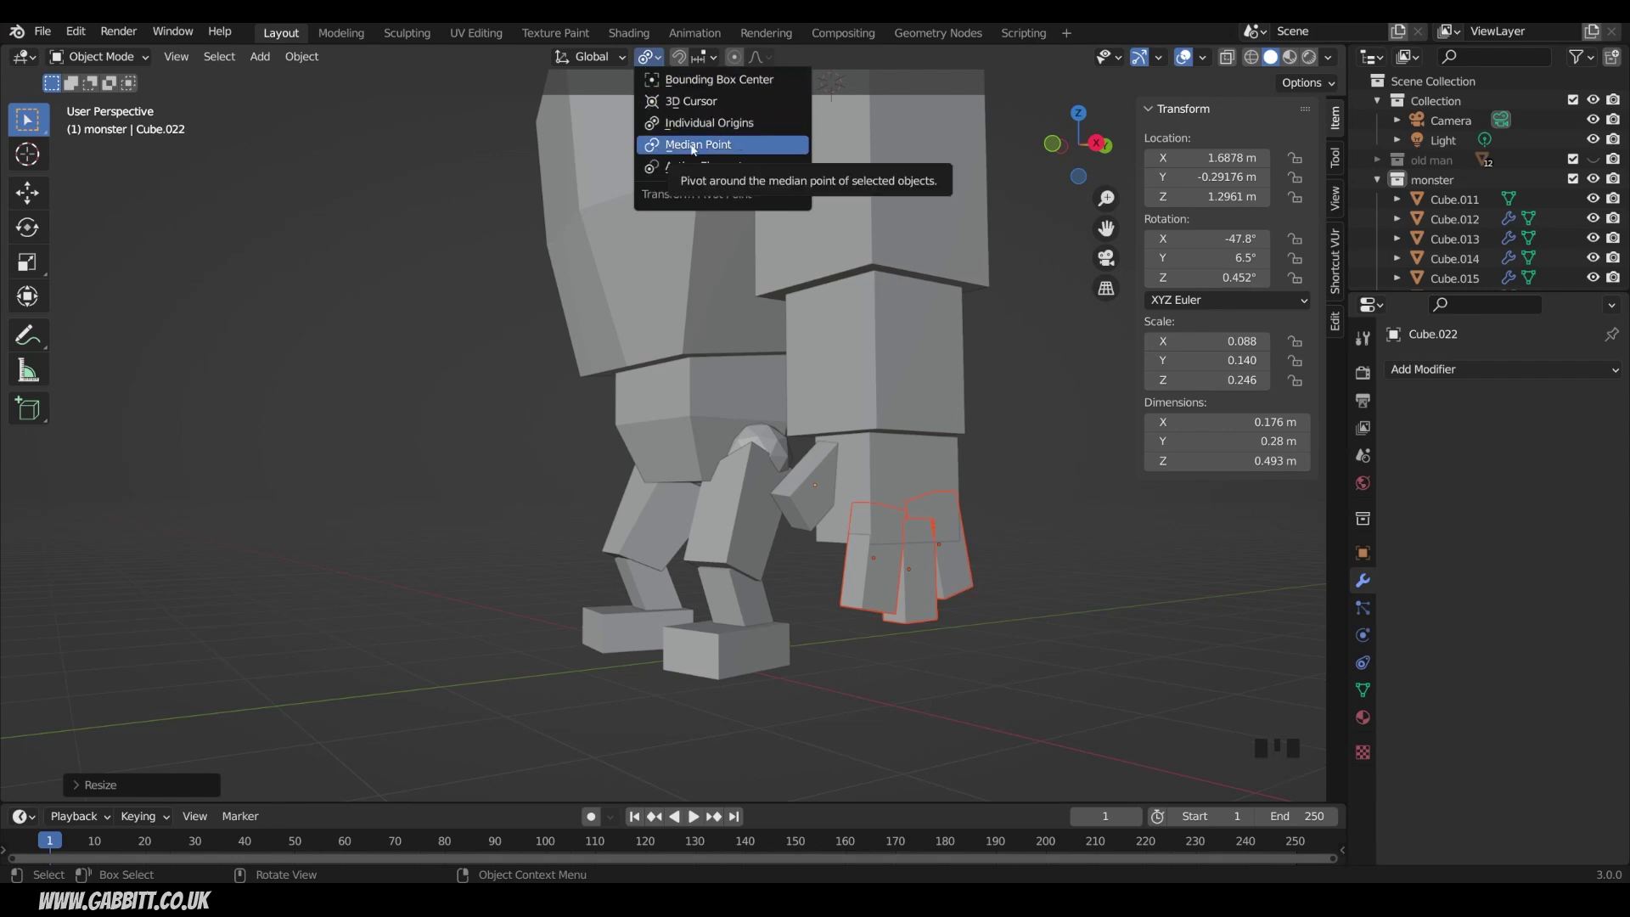
click(693, 146)
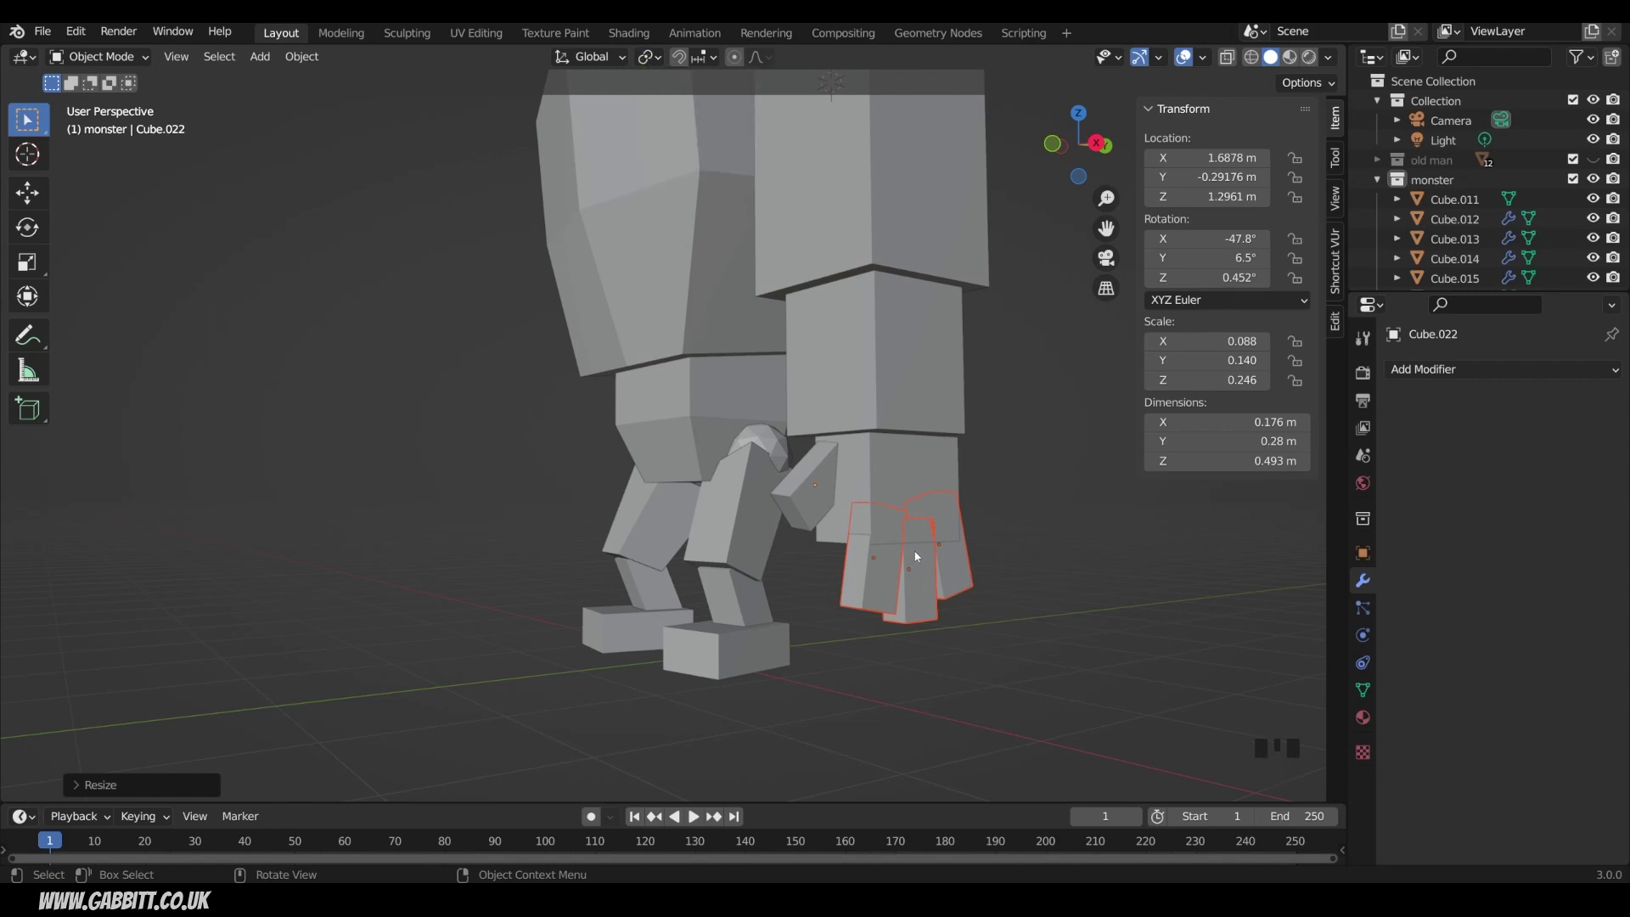
key(s)
key(z)
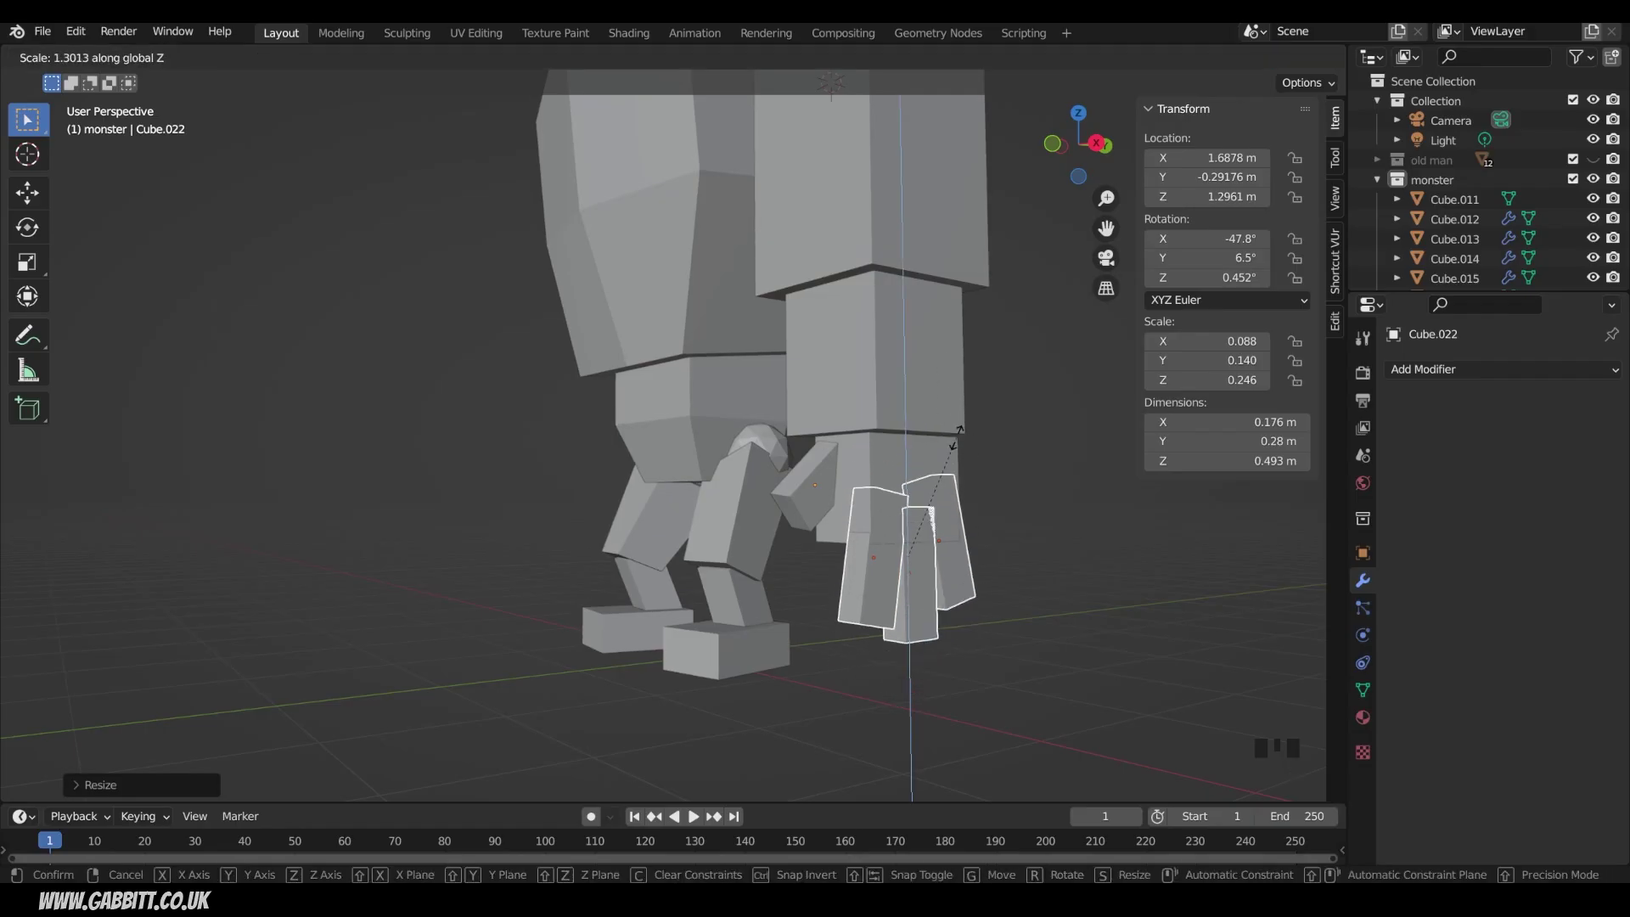
click(980, 466)
- Tilt the selected finger and reposition it on the hand
middle_drag(976, 506, 1076, 662)
key(r)
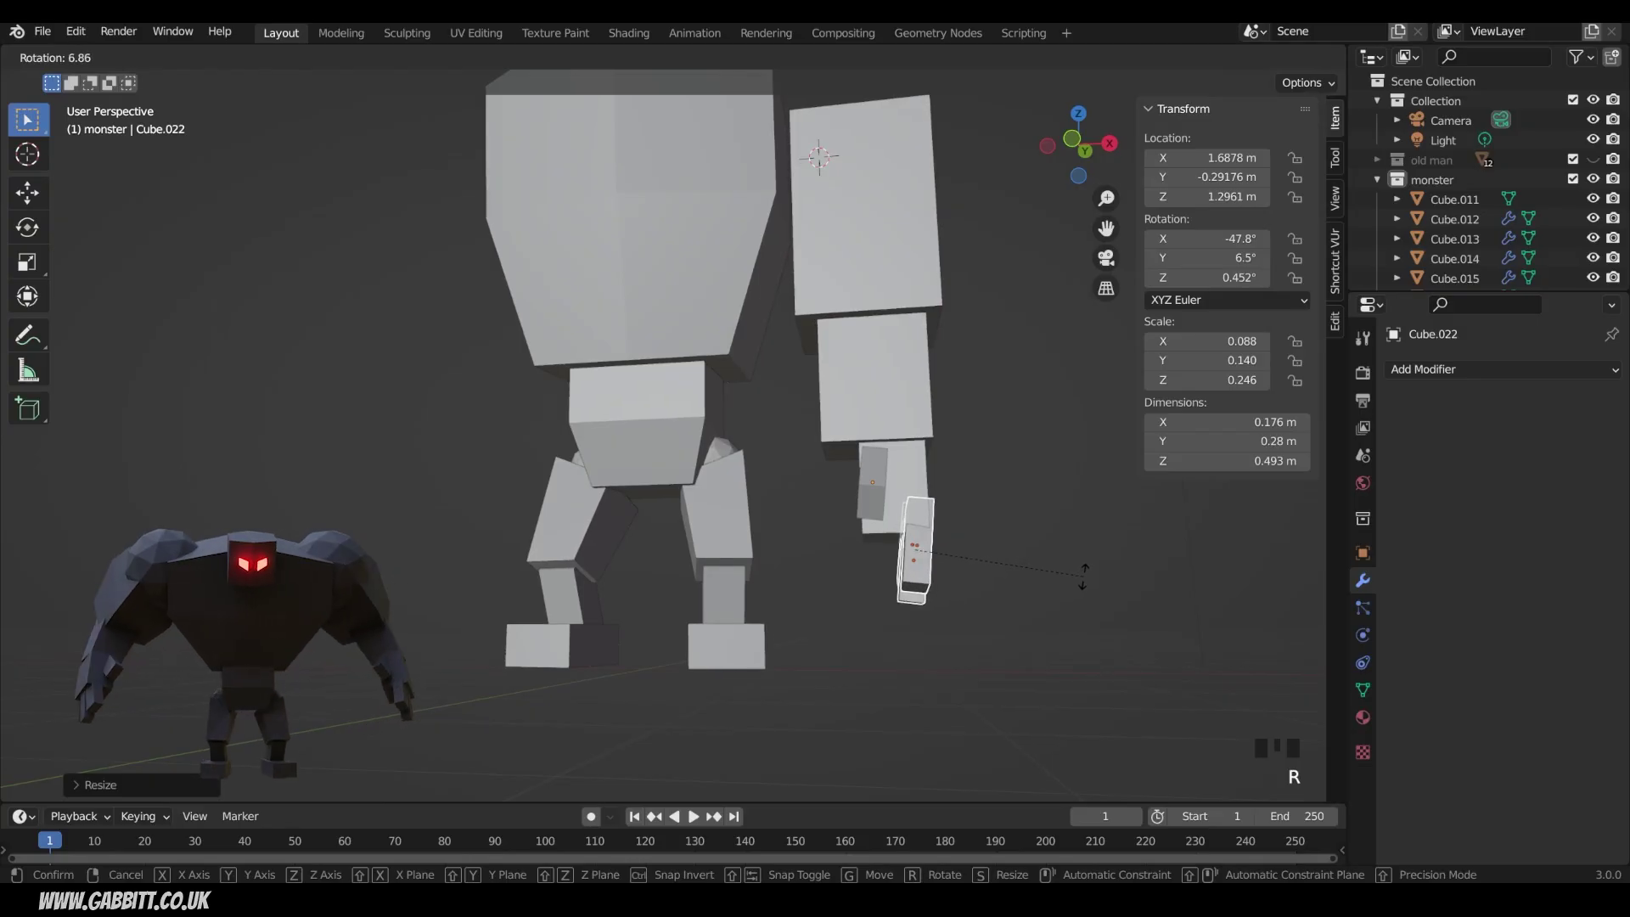
click(1082, 572)
key(g)
click(1071, 579)
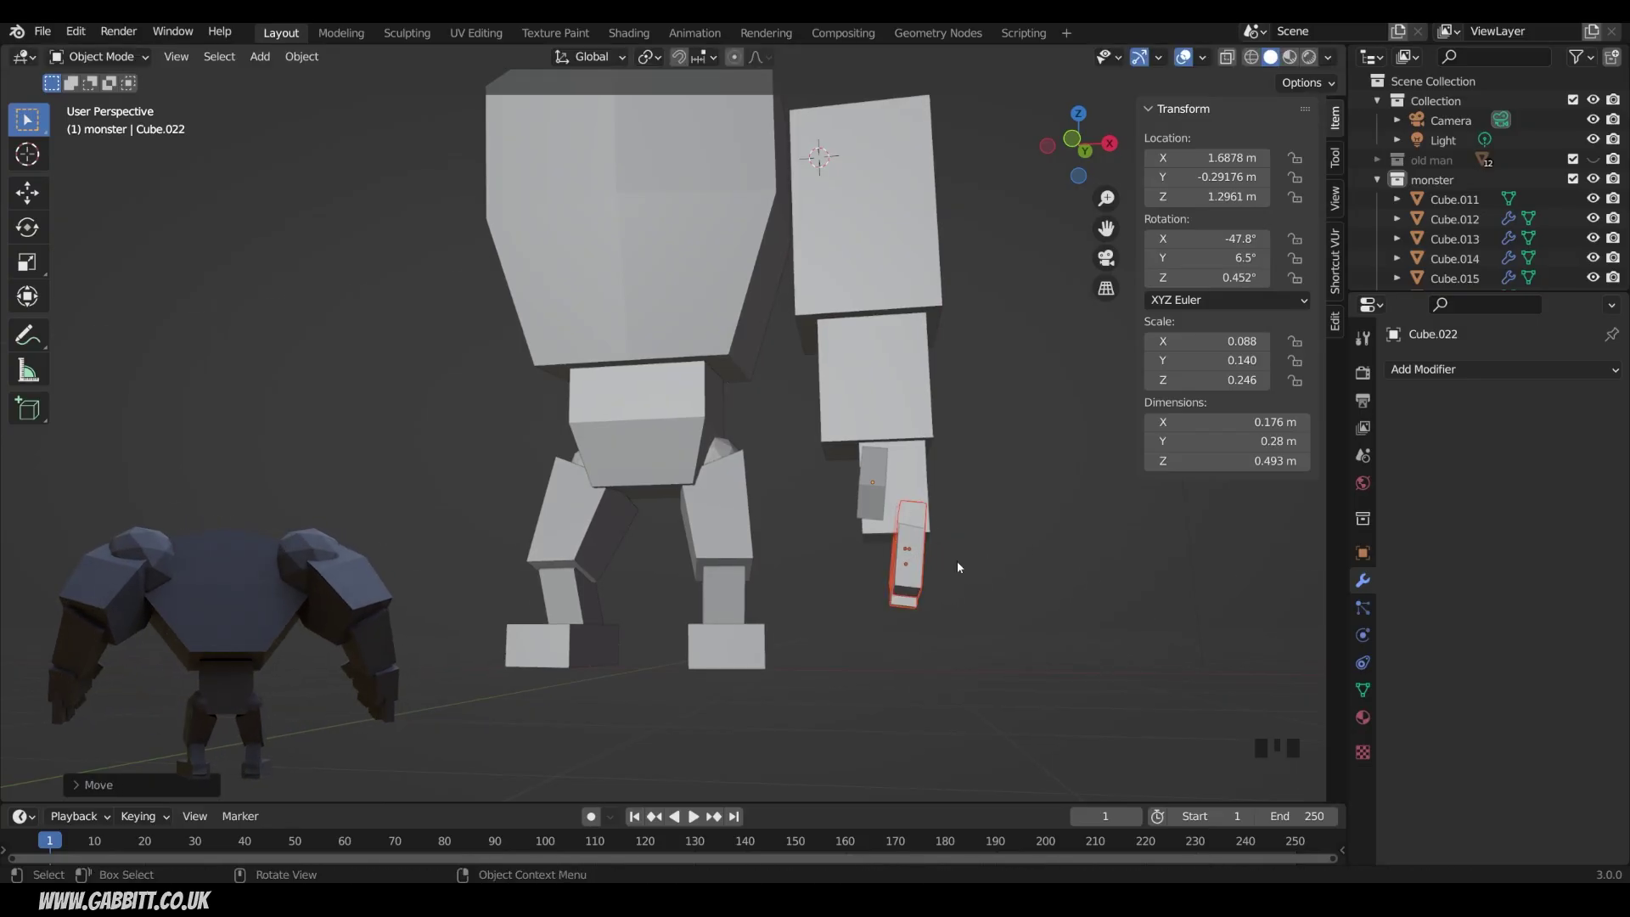
- Rotate two more fingers around their local Z axes to different angles
middle_drag(956, 560, 849, 507)
click(732, 405)
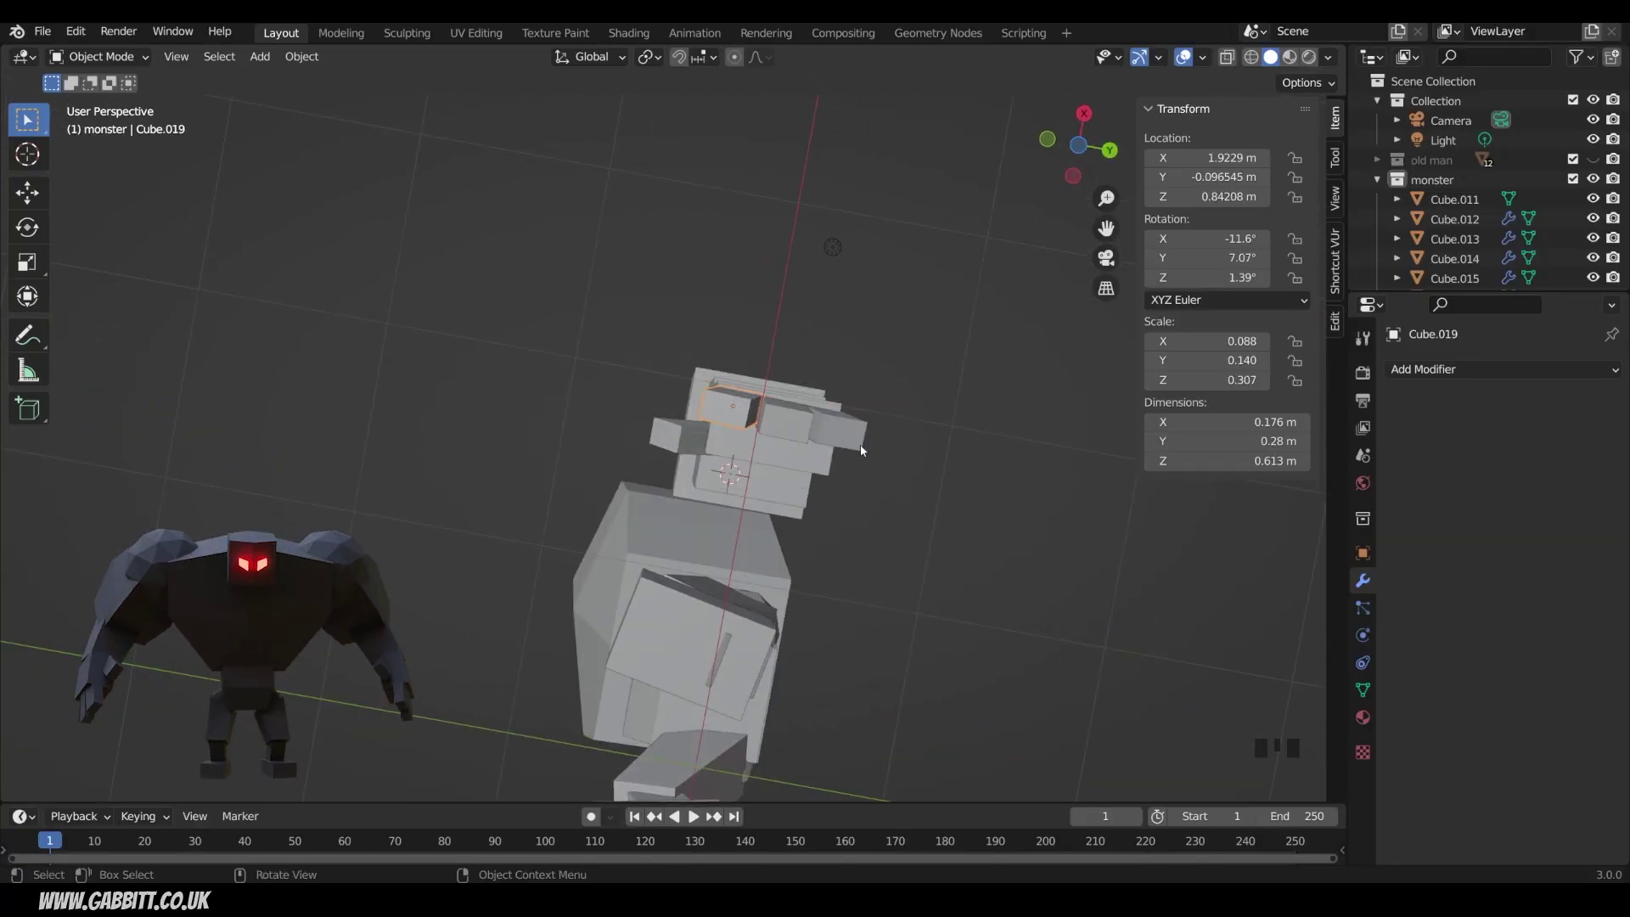
key(r)
key(z)
key(z)
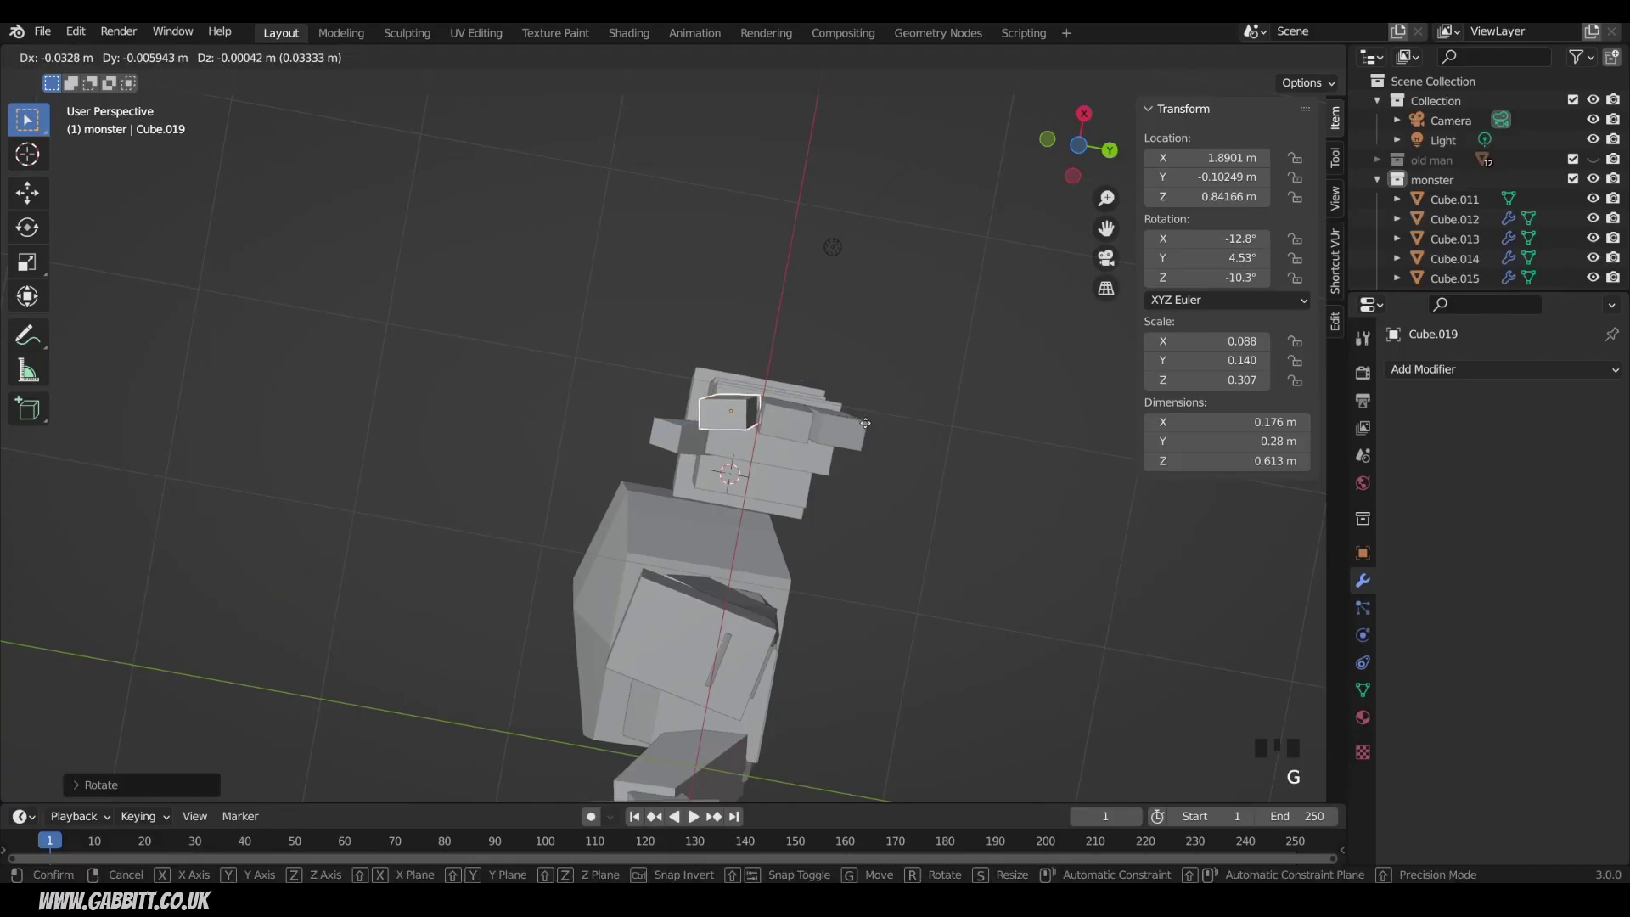
key(Return)
click(844, 429)
key(r)
key(z)
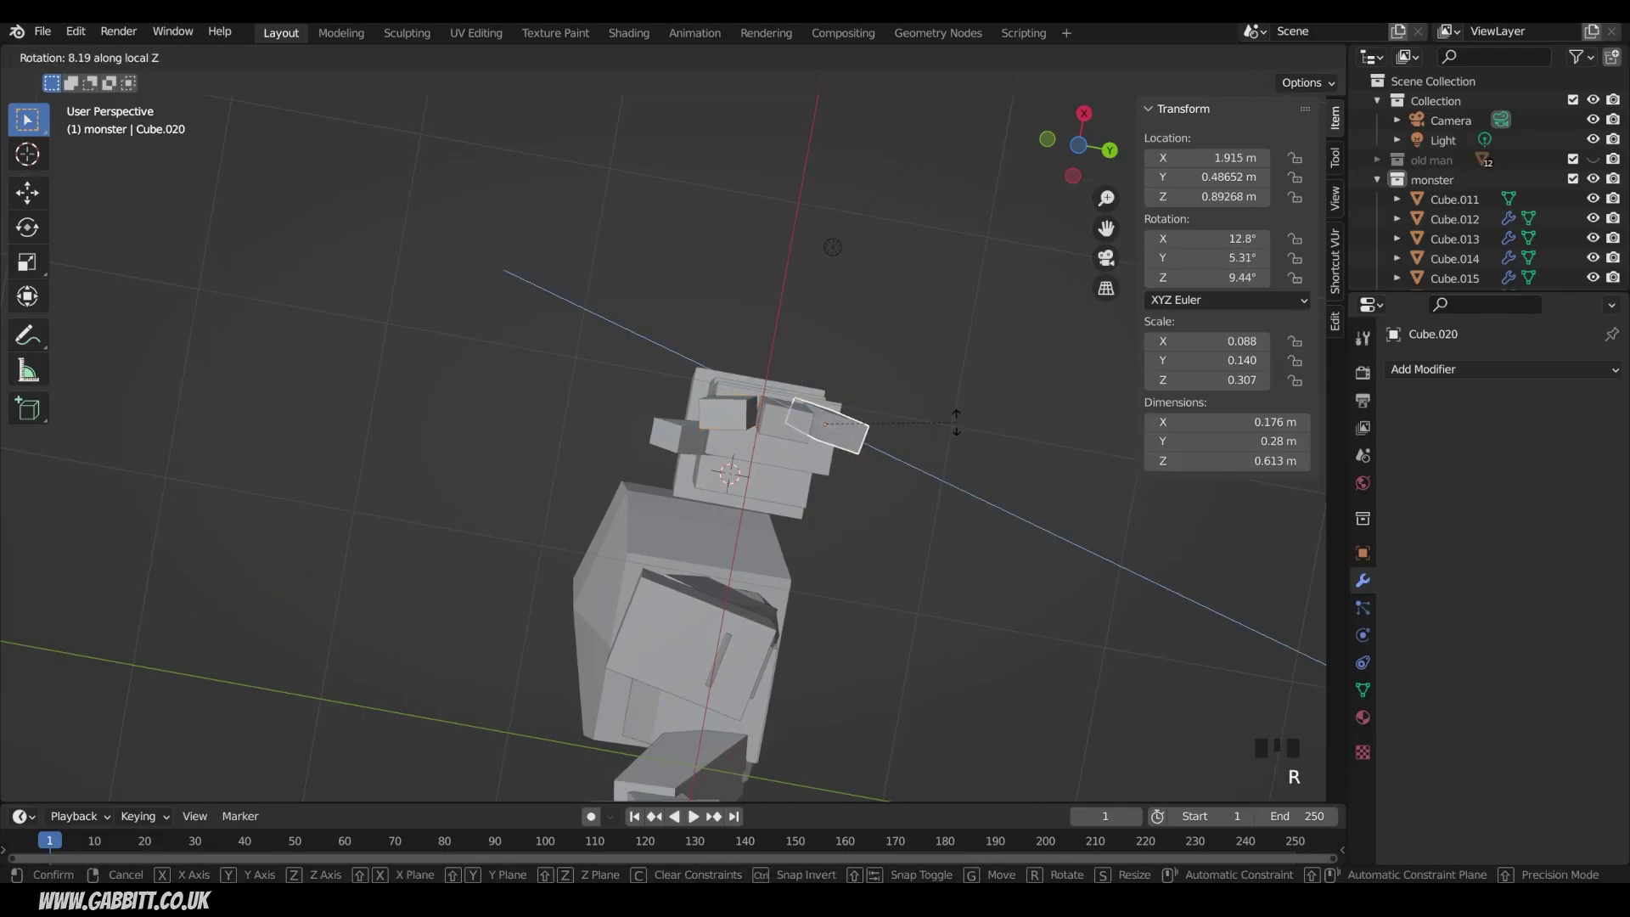
key(Return)
key(g)
key(Return)
- Turn the thumb cube around its local Z axis
middle_drag(953, 443, 803, 546)
click(677, 530)
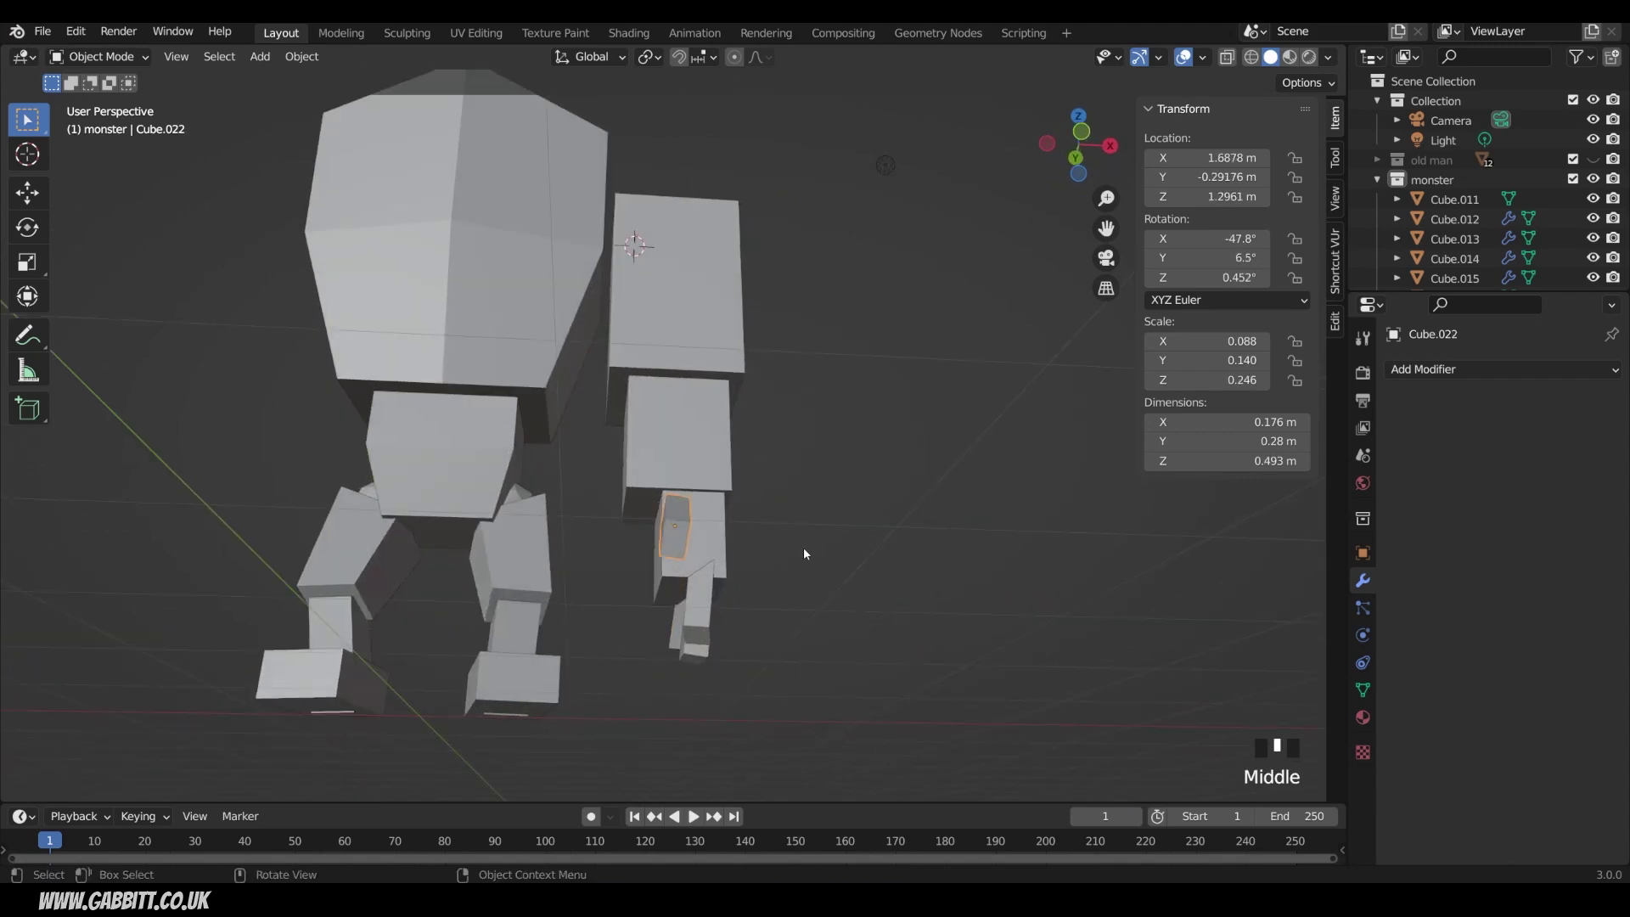
key(r)
key(z)
key(z)
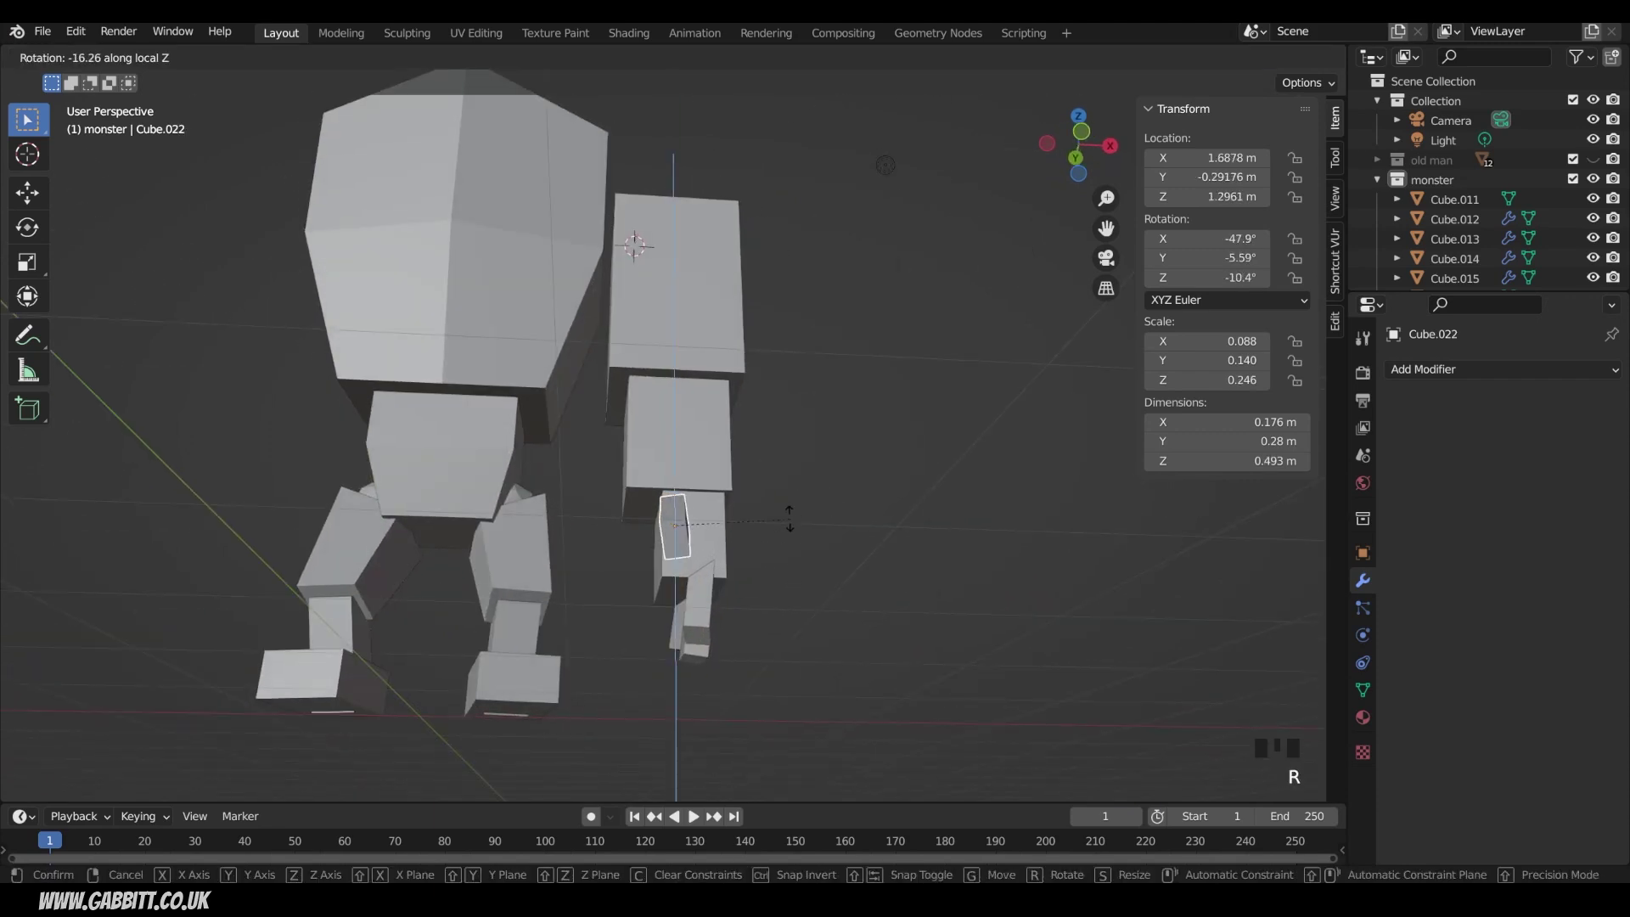
click(774, 503)
middle_drag(786, 514, 684, 519)
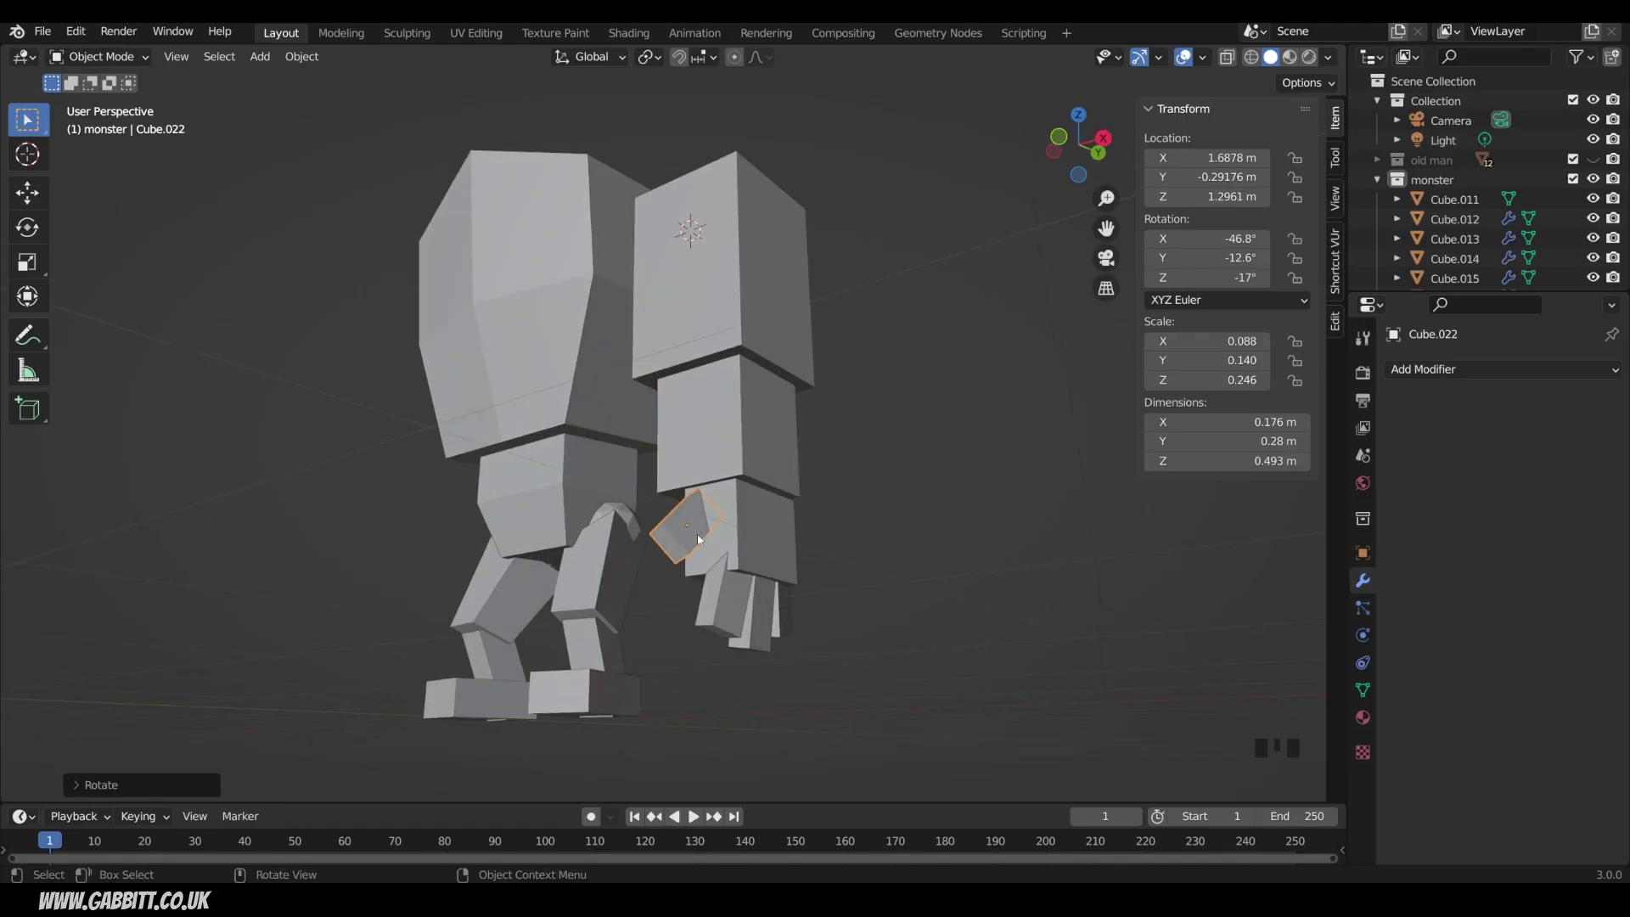
- Rotate the thumb further to a final −46.8°, −12.6°, −17° angle
key(r)
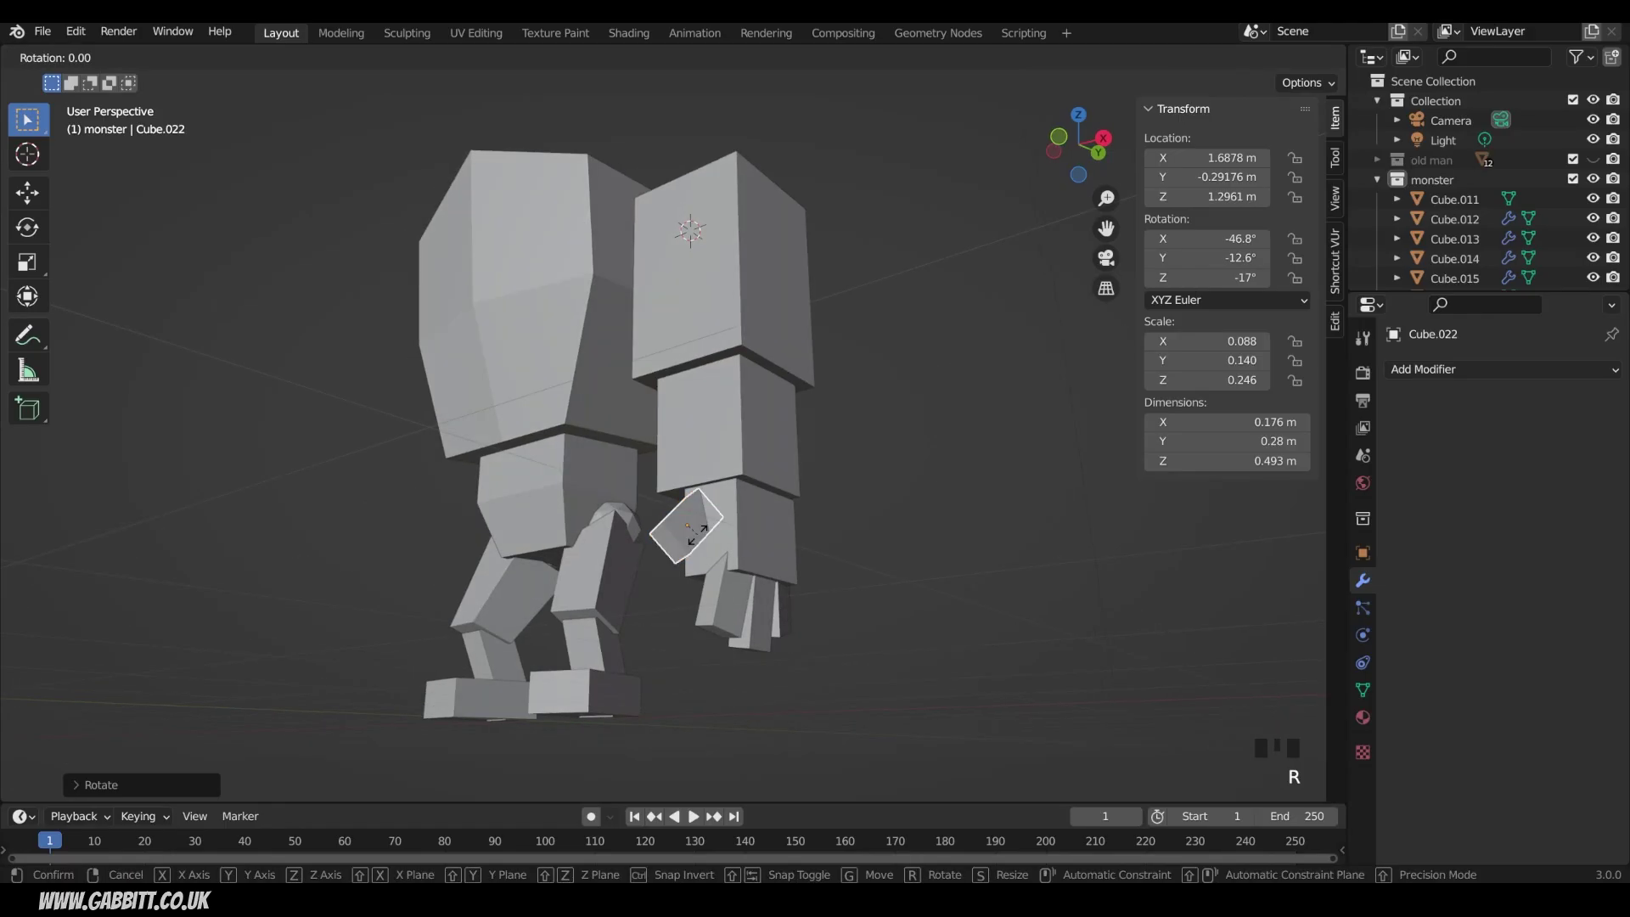
key(y)
key(y)
key(x)
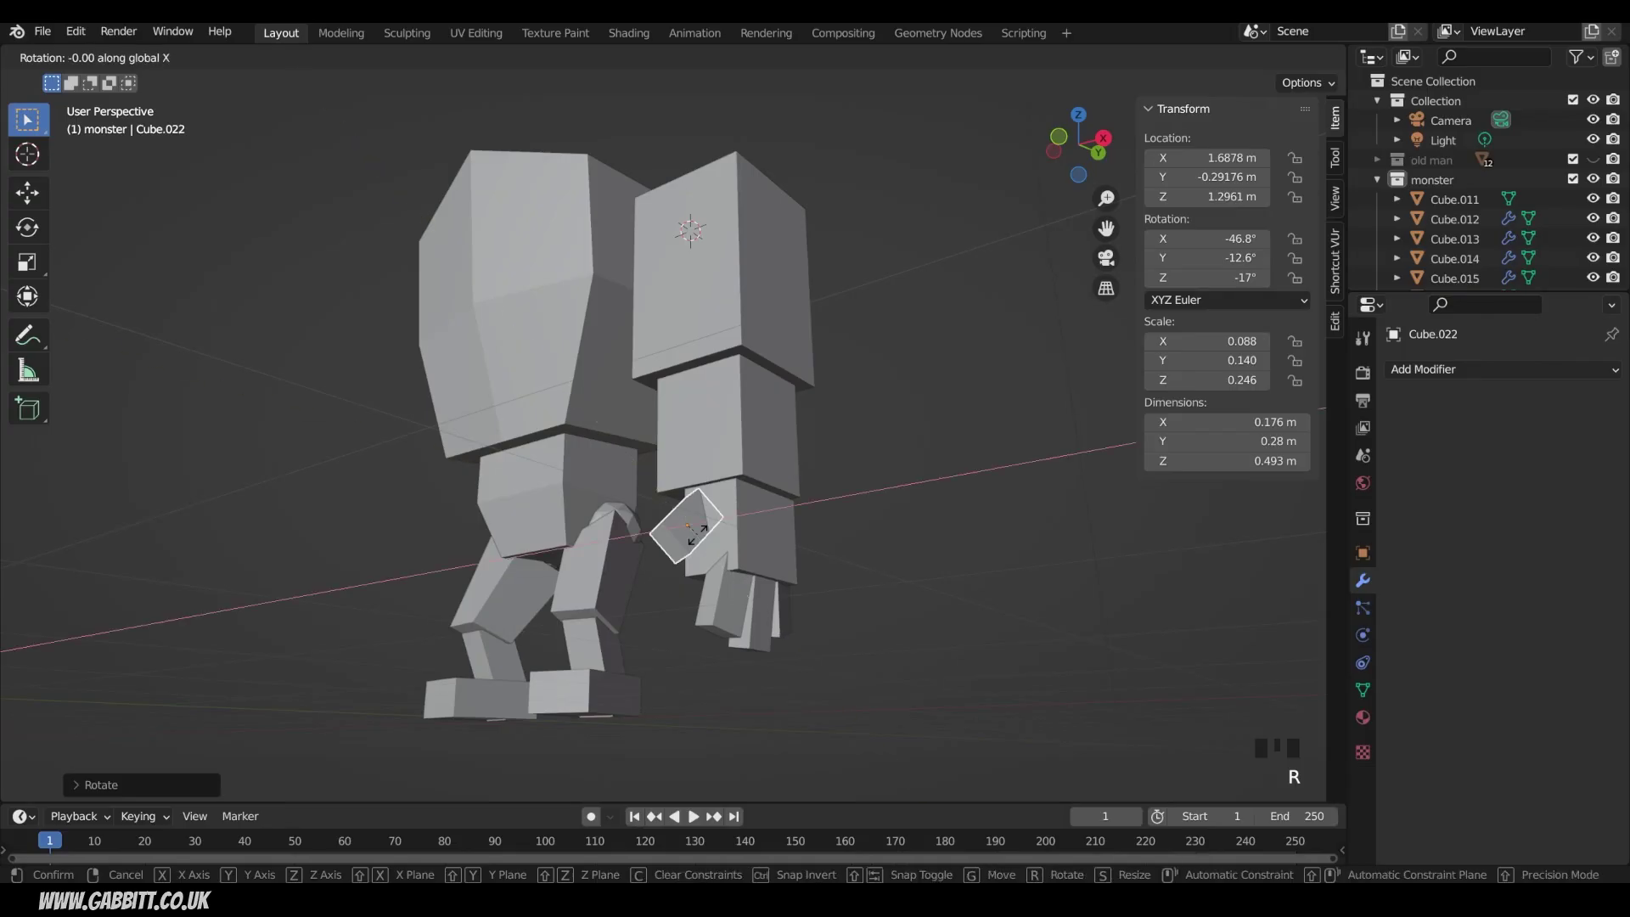
key(z)
key(z)
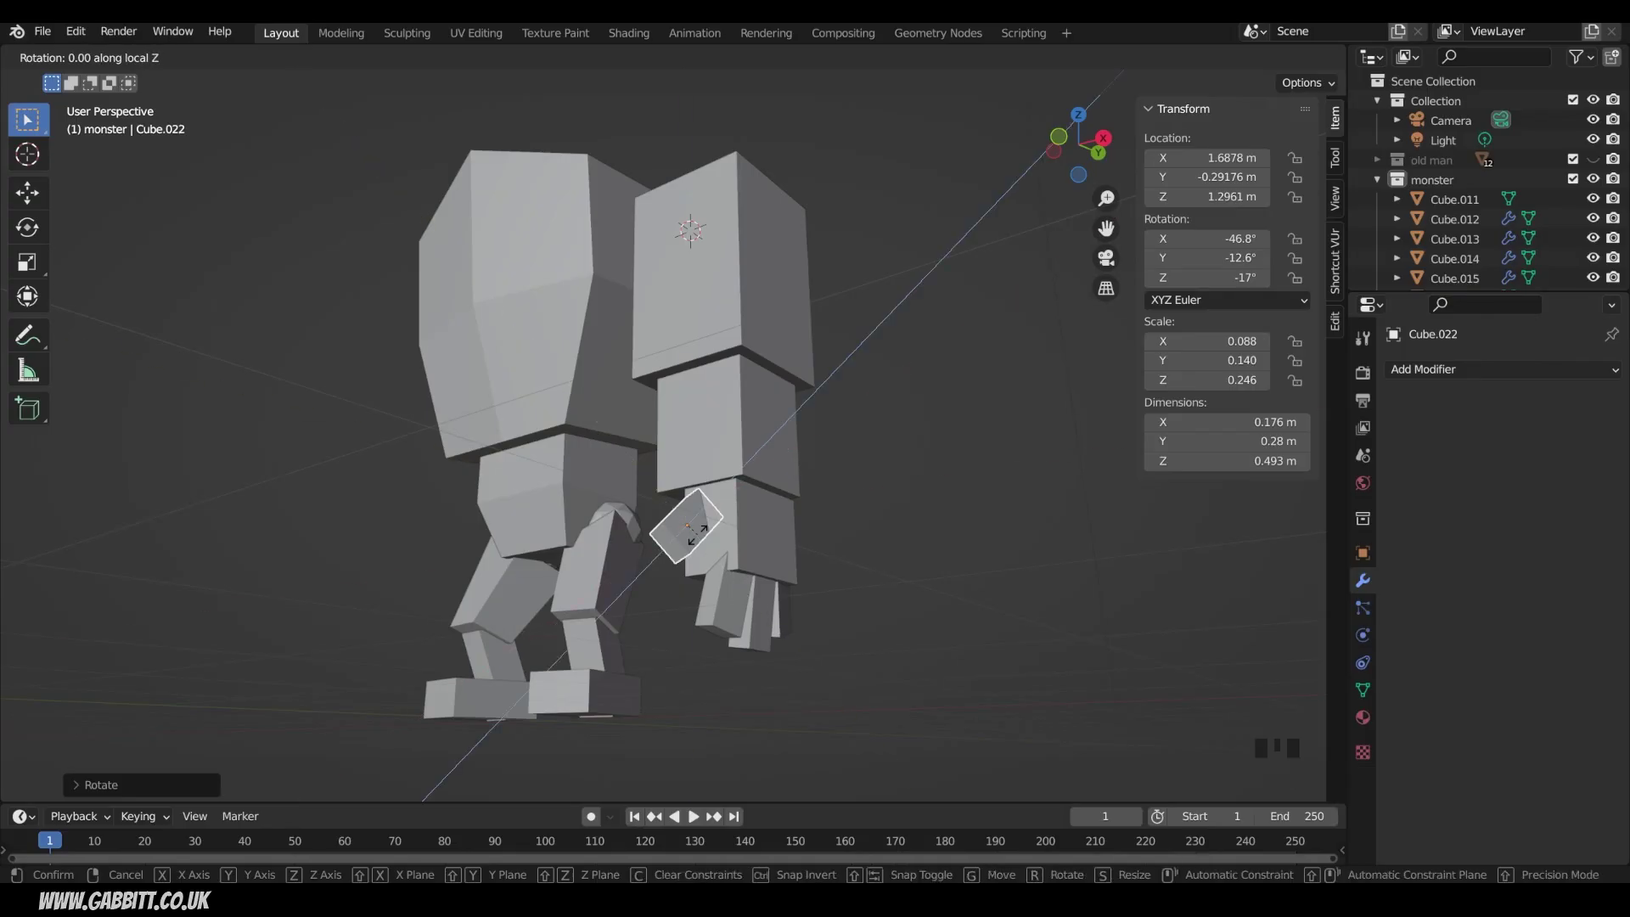
click(757, 550)
middle_drag(758, 550, 842, 202)
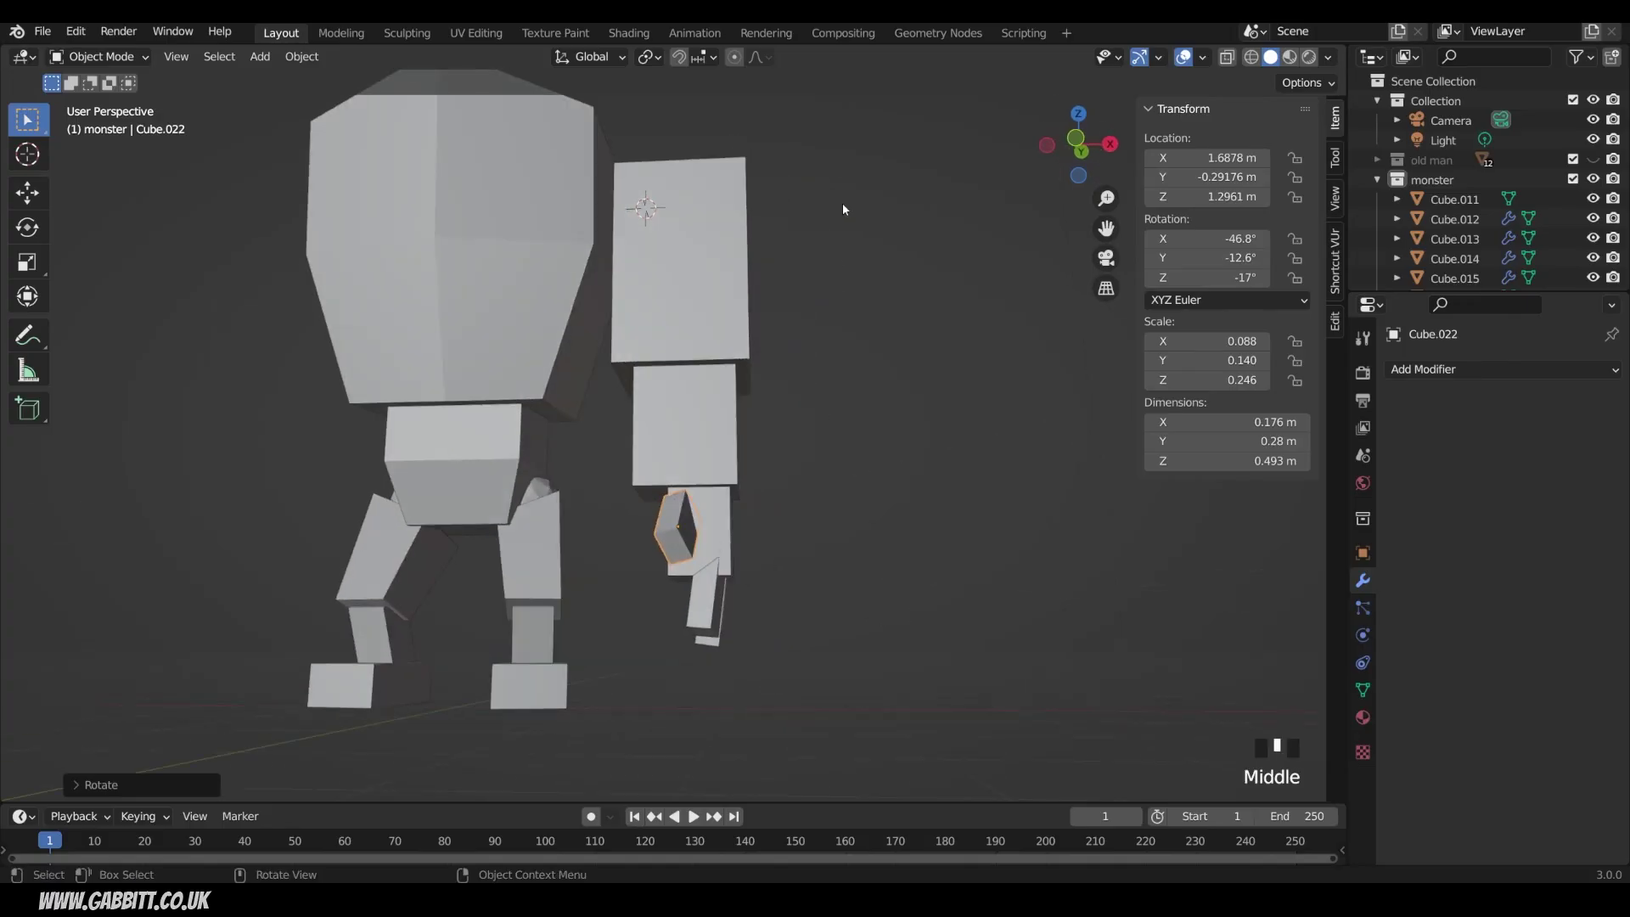
- Isolate the whole arm and hand in local view and switch to a side view
drag(849, 179, 658, 678)
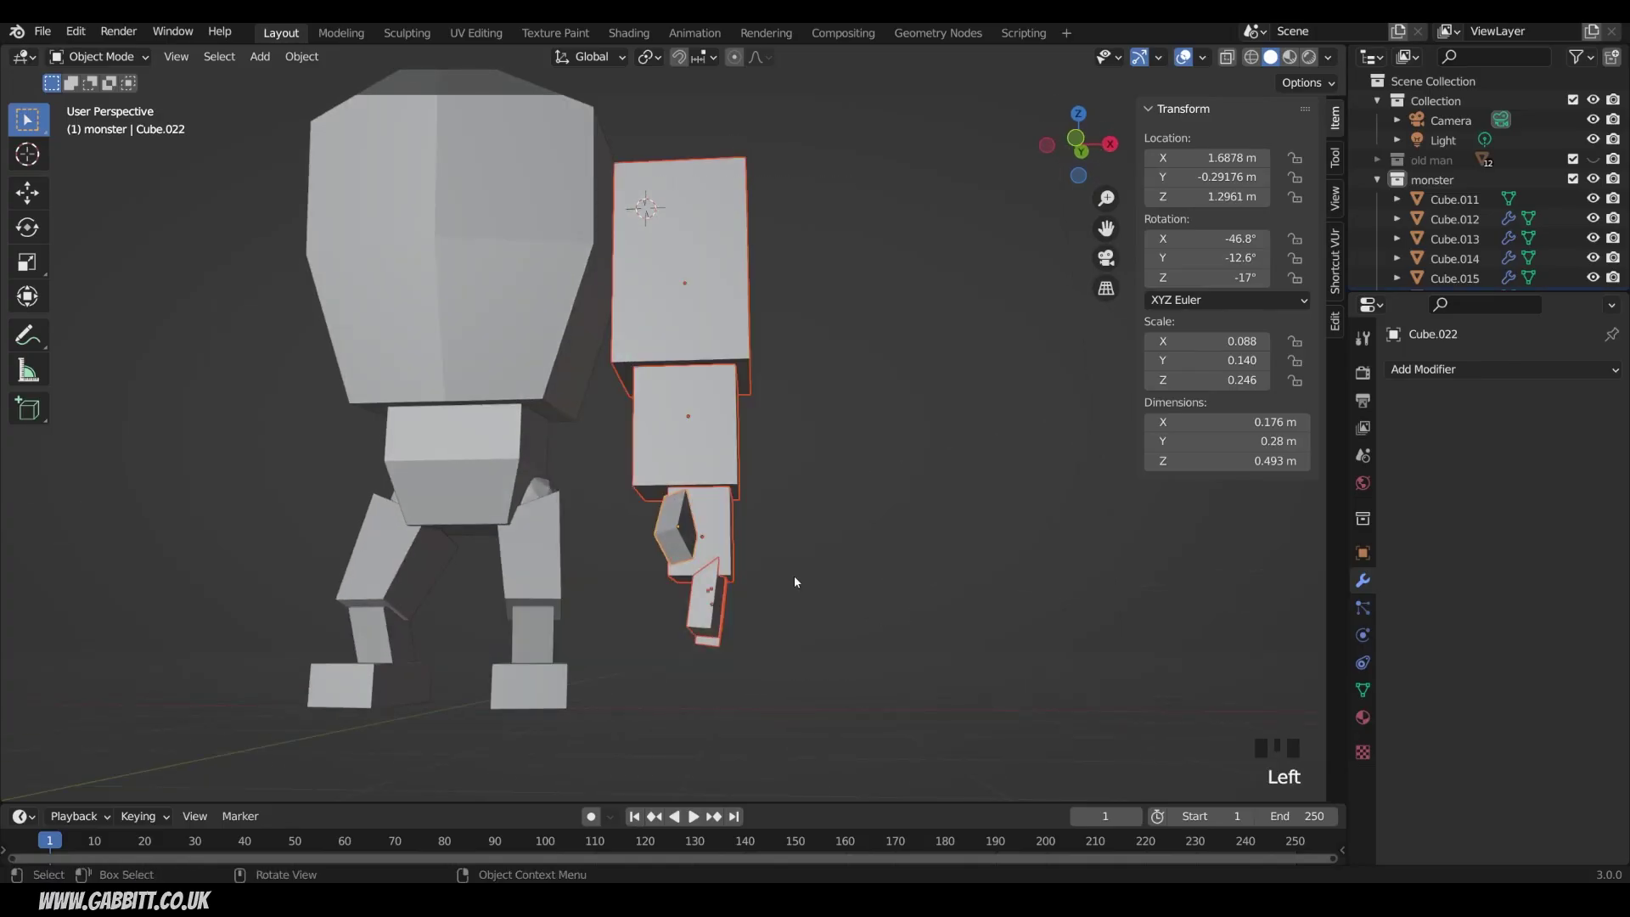
key(KP_Divide)
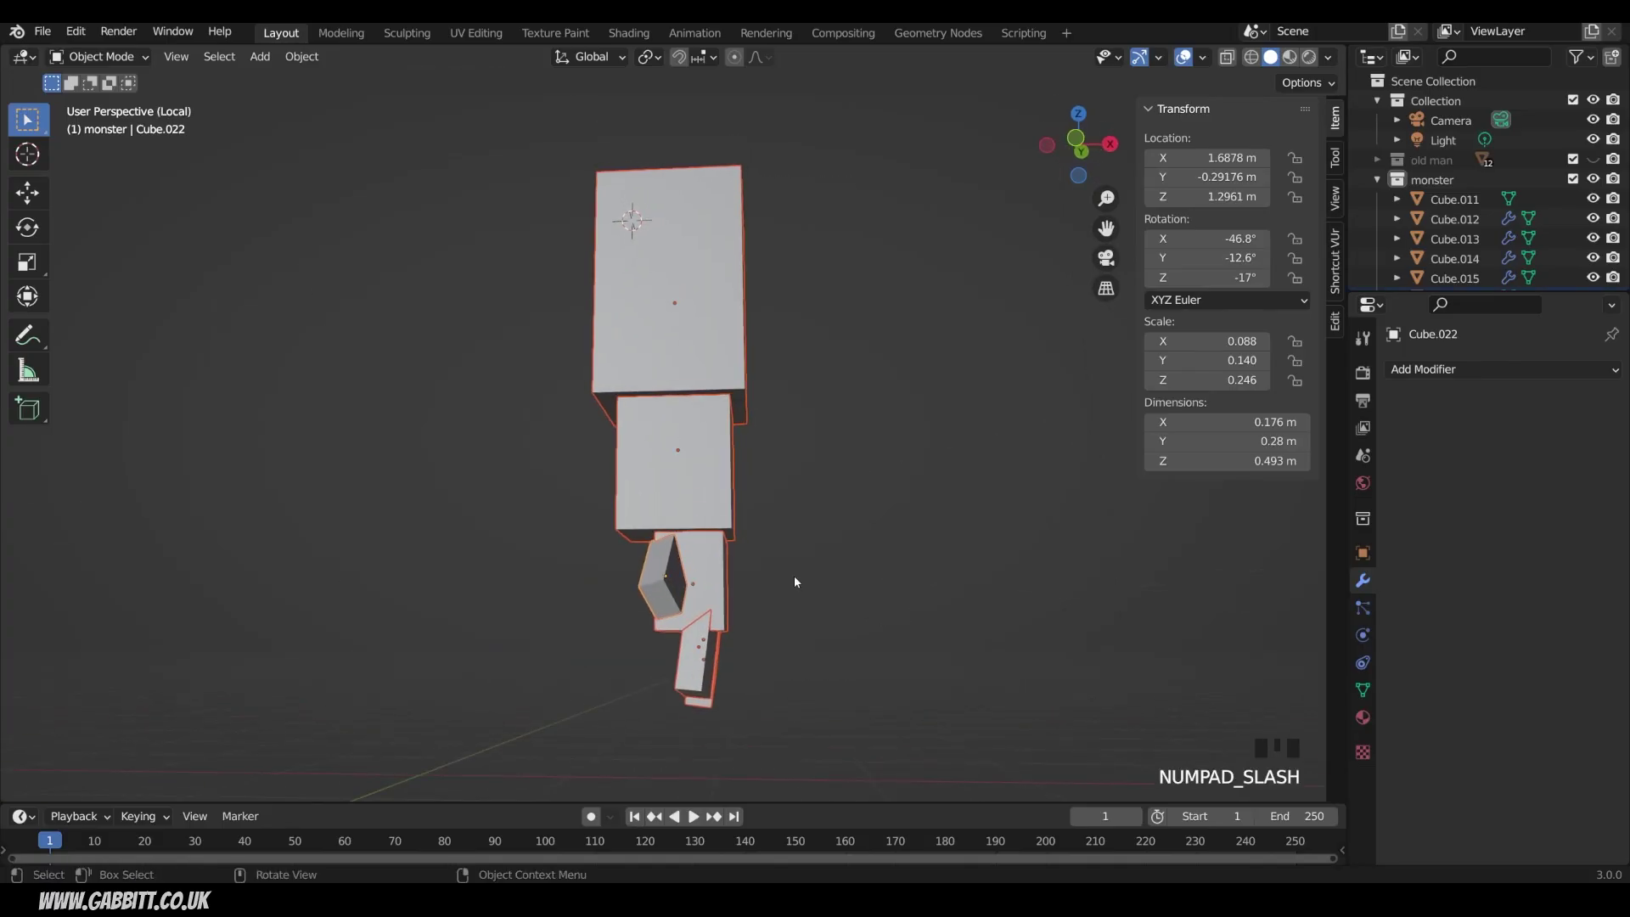
middle_drag(795, 582, 650, 577)
key(KP_3)
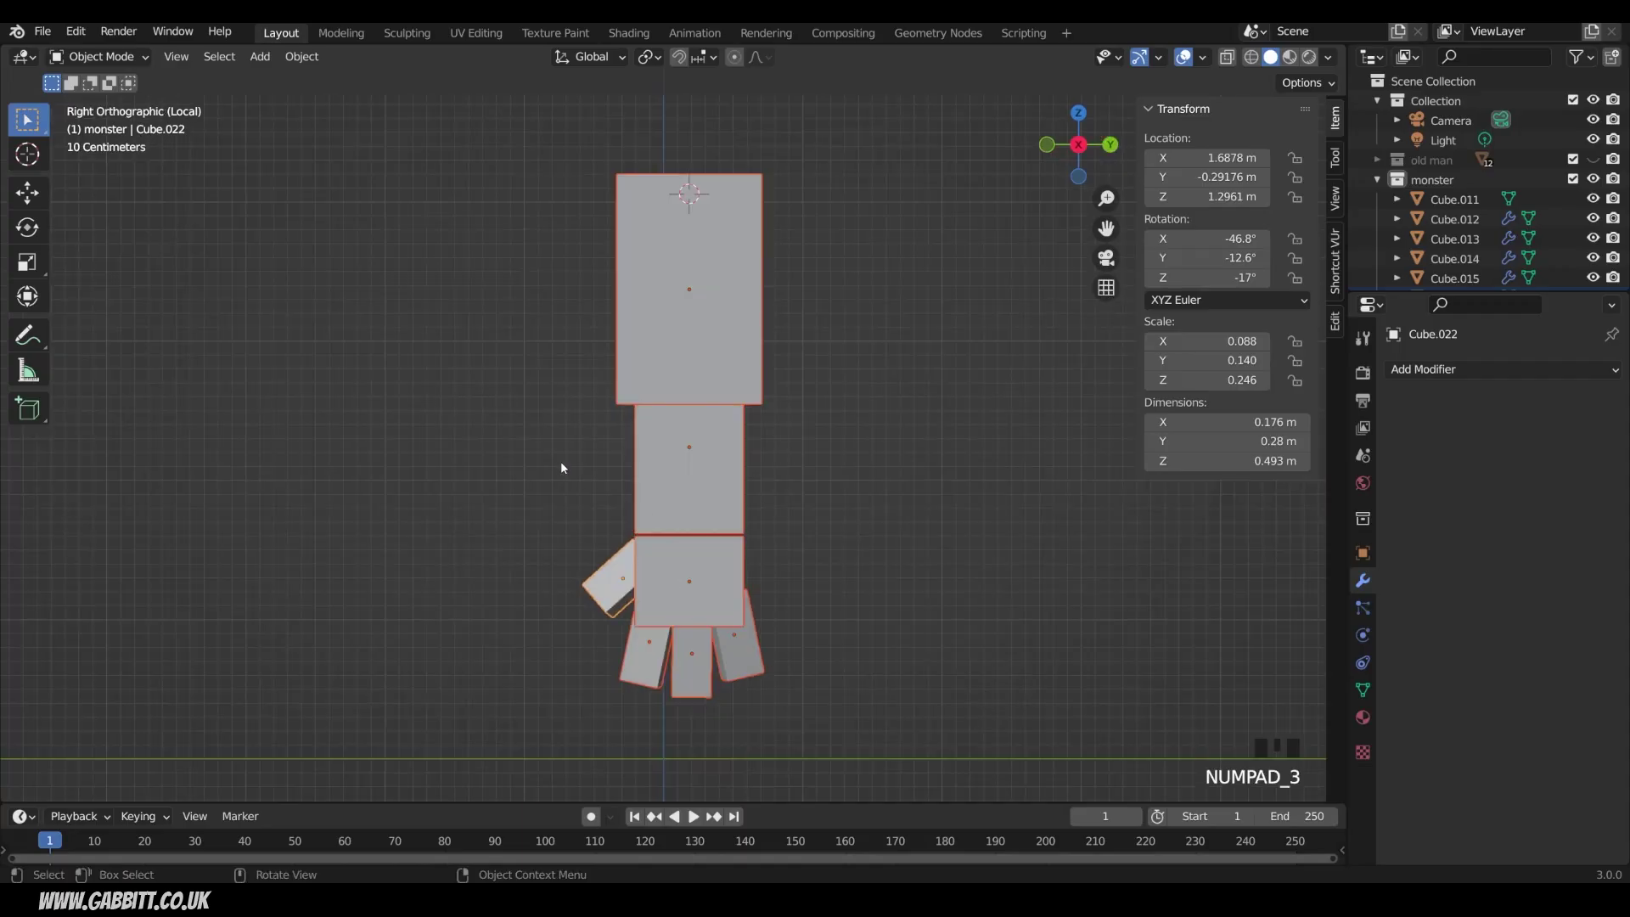
- Bend the forearm and hand forward to −11.9°
drag(530, 438, 840, 692)
key(r)
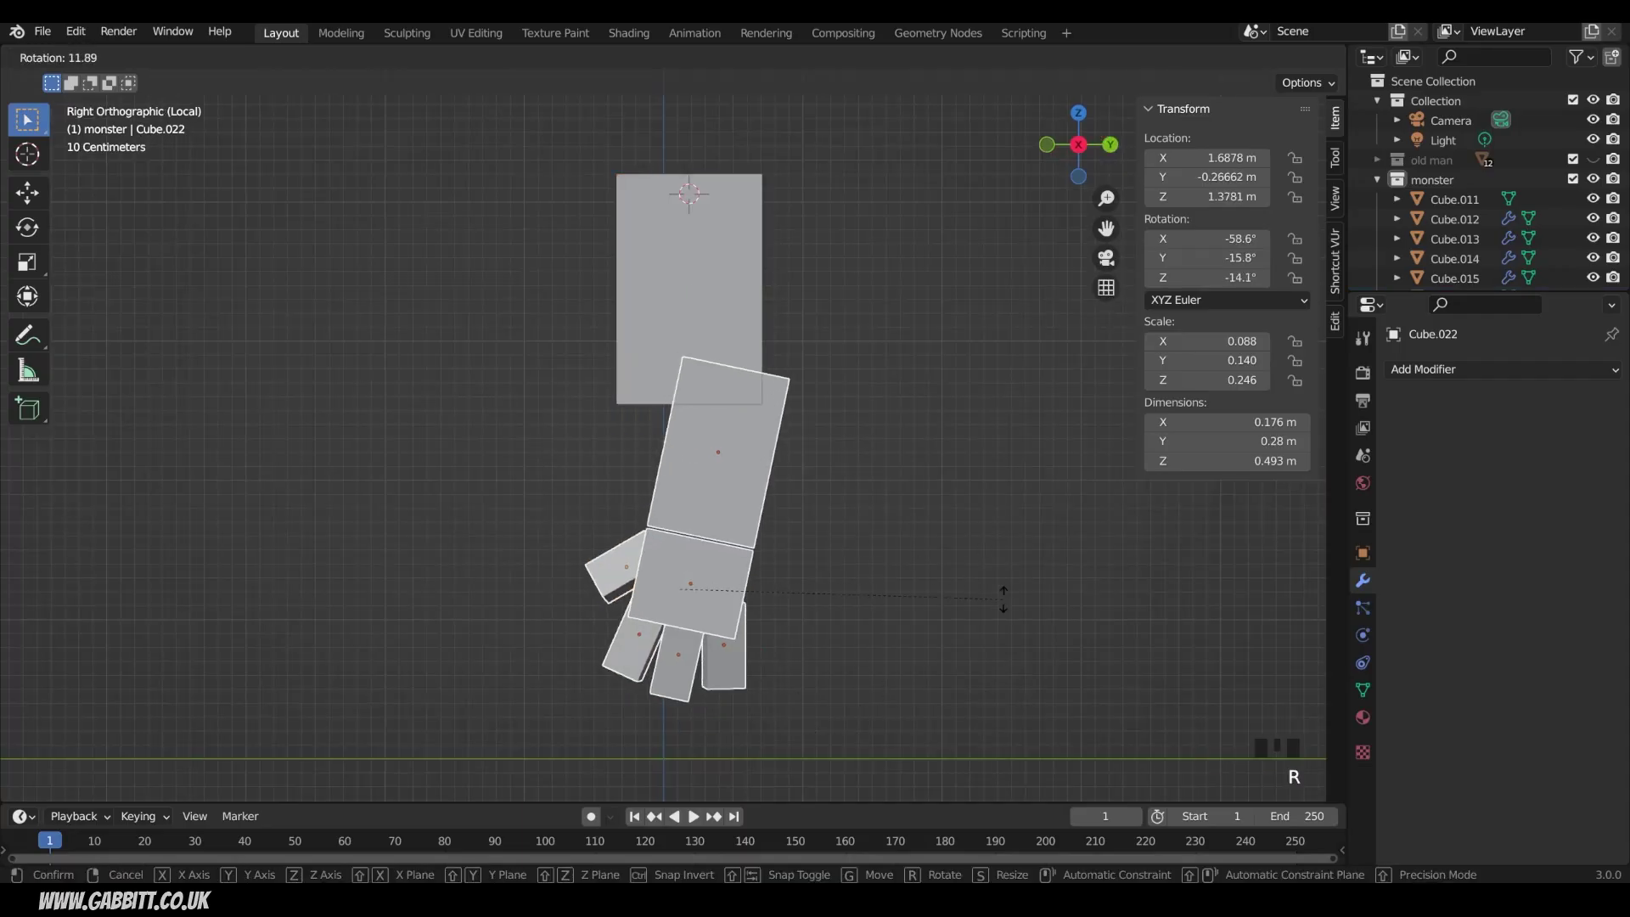
click(954, 545)
- Tilt the upper arm Cube.016 to 16.2° on X, reposition it, and select the forearm
click(689, 288)
key(r)
click(1088, 388)
key(g)
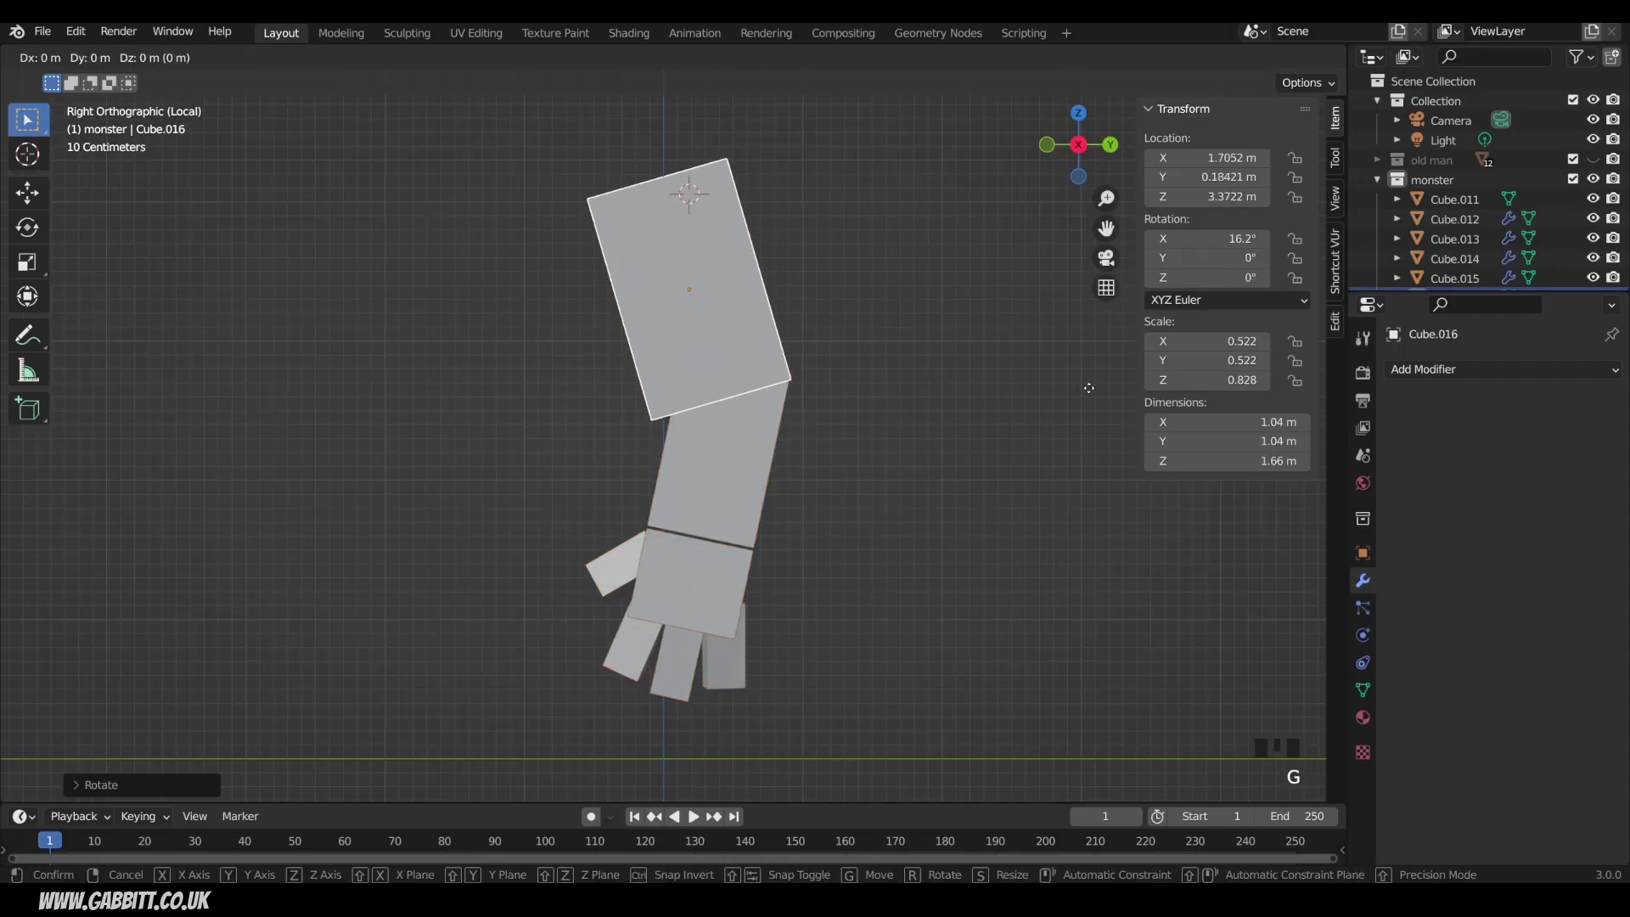
click(1092, 388)
drag(538, 552, 776, 707)
click(538, 576)
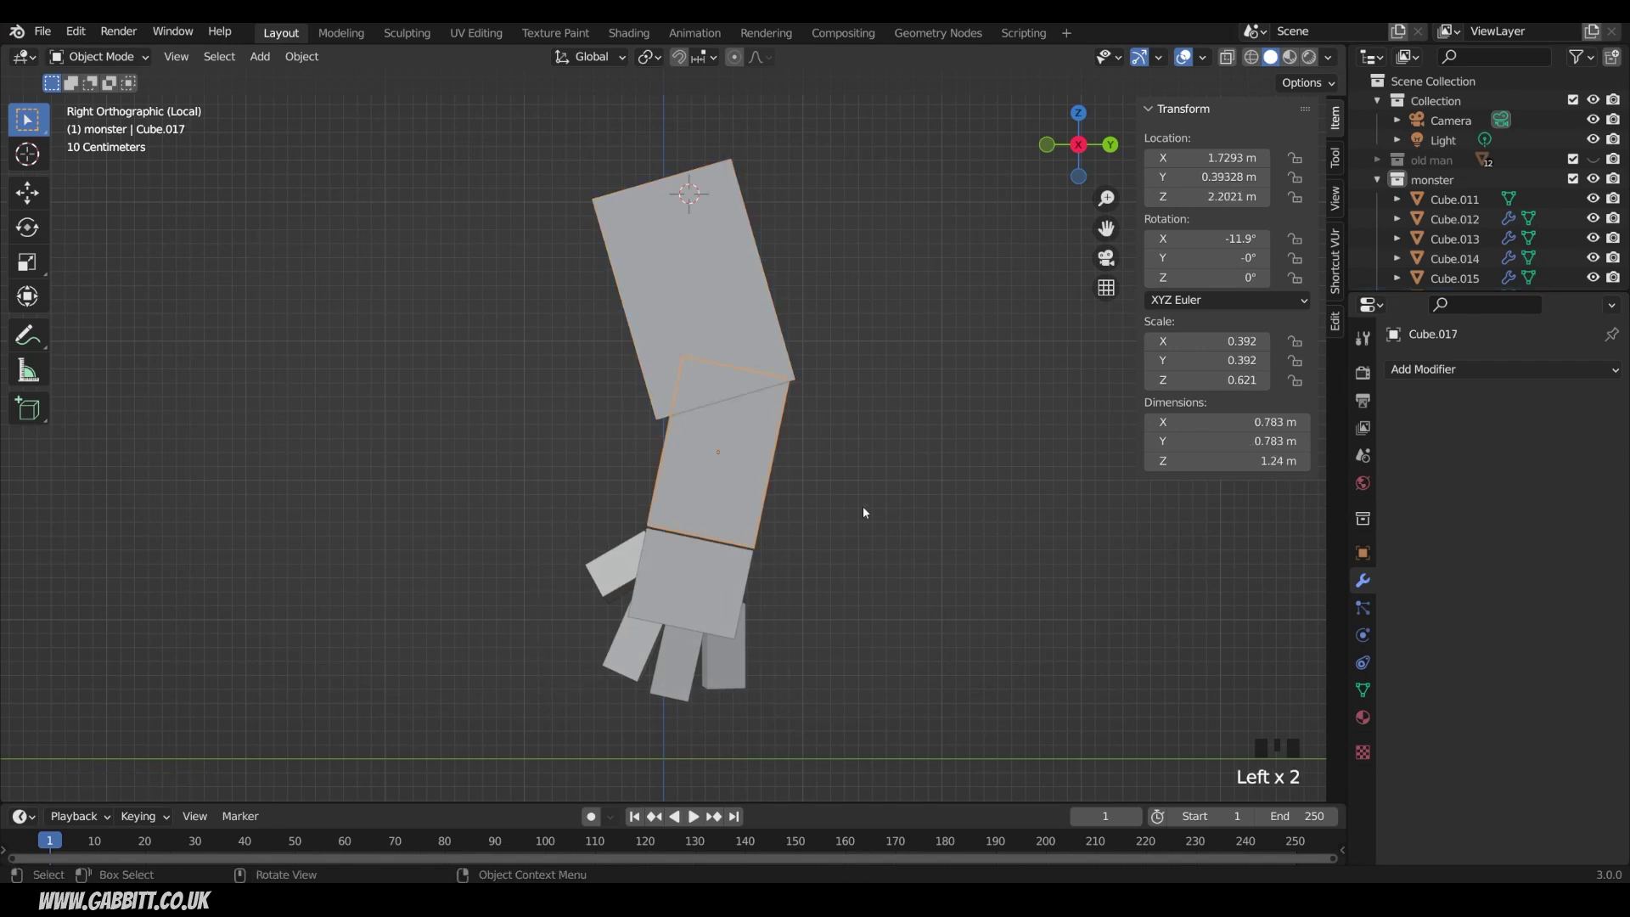
- In wireframe Edit Mode, shrink the forearm's bottom wrist edge slightly narrower
key(Tab)
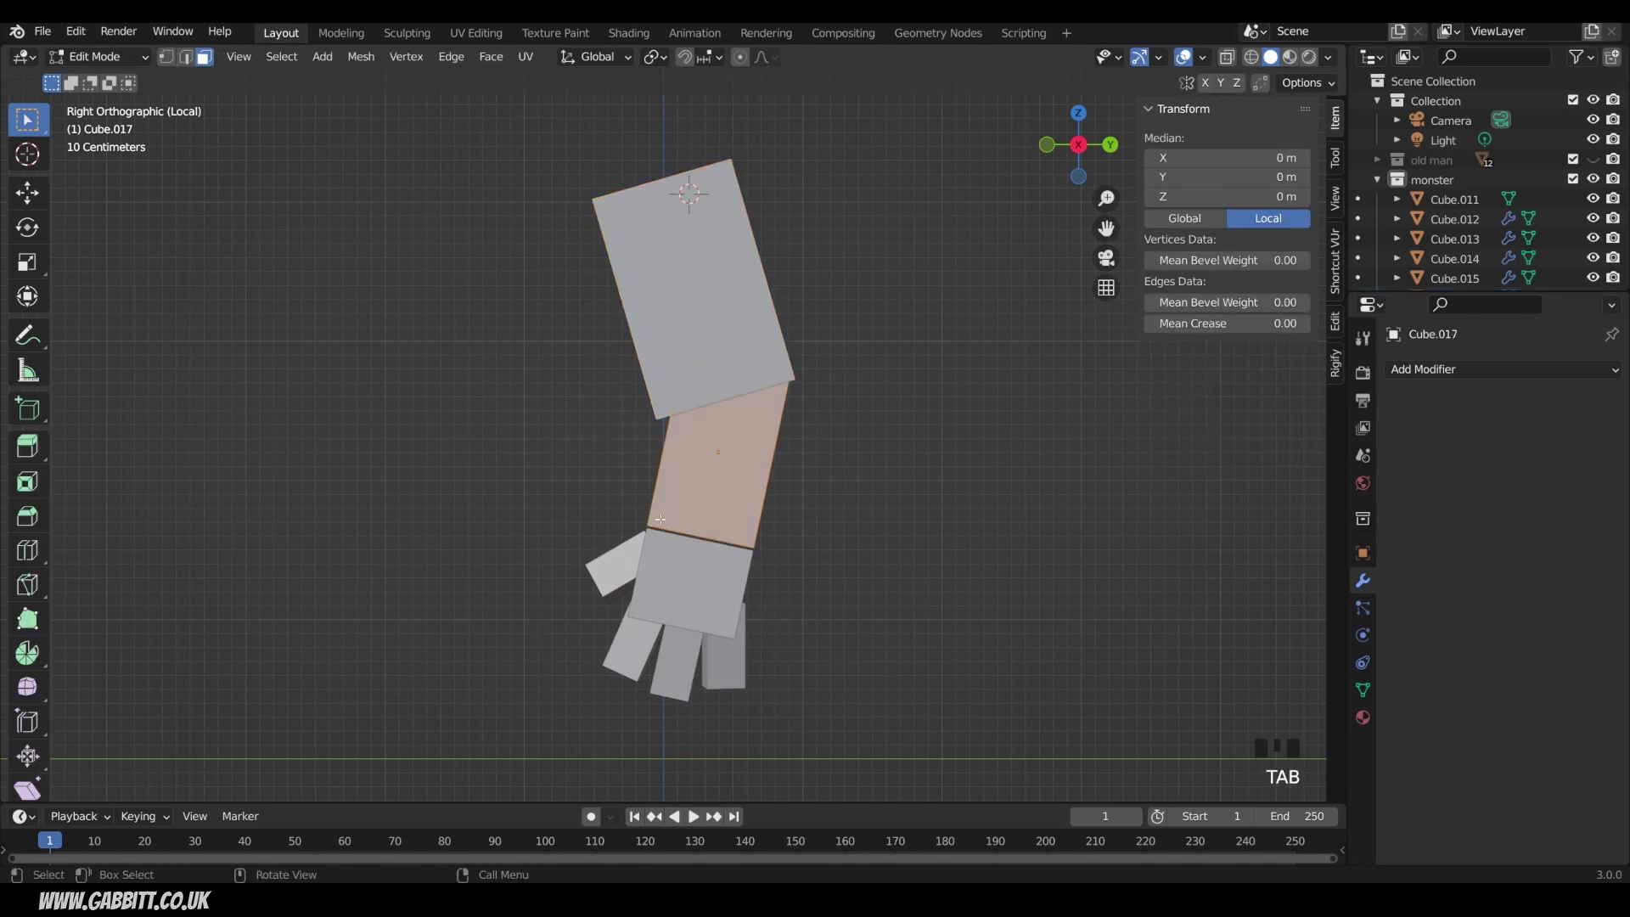
click(1249, 56)
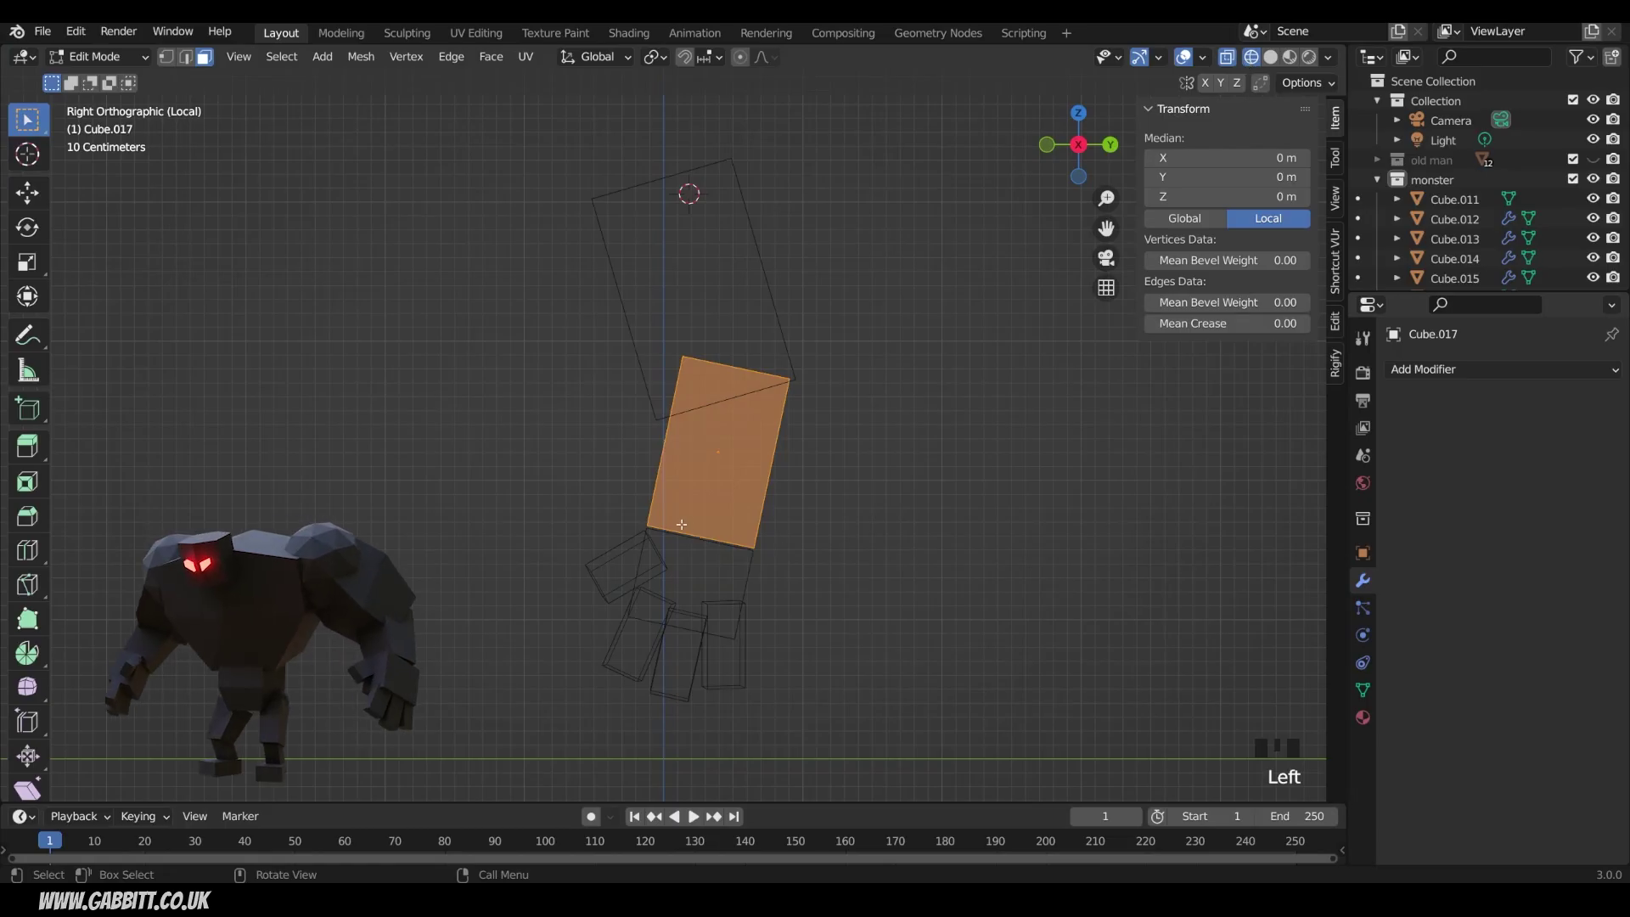
click(704, 539)
key(s)
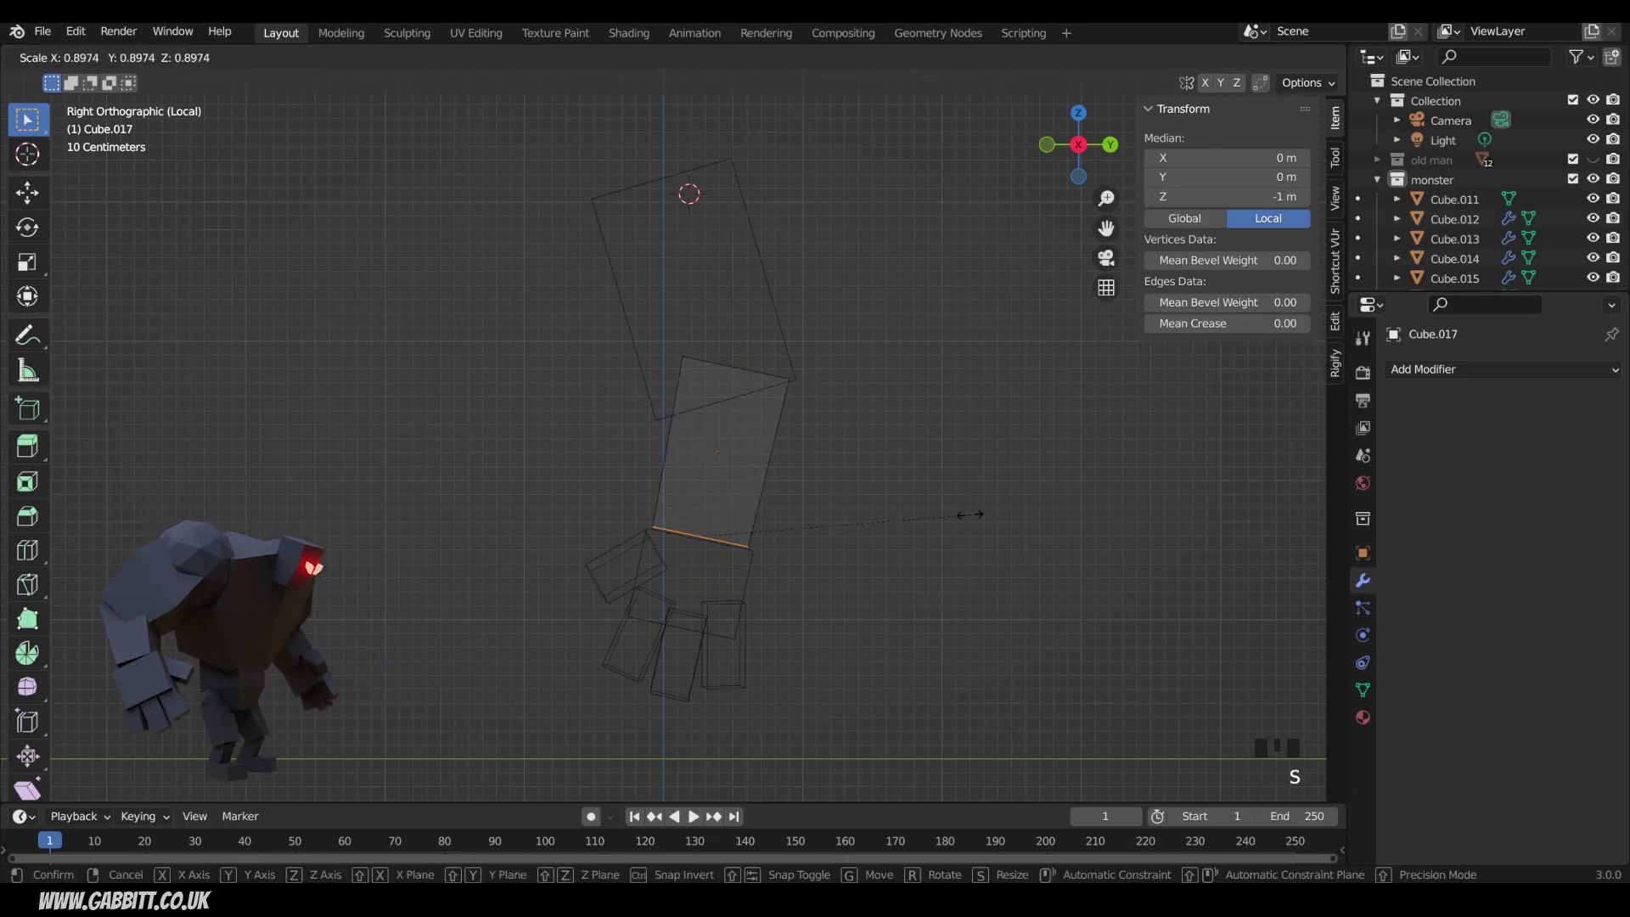
- Widen the forearm's top edge to 0.852 m and leave Edit Mode
key(Escape)
click(737, 368)
key(s)
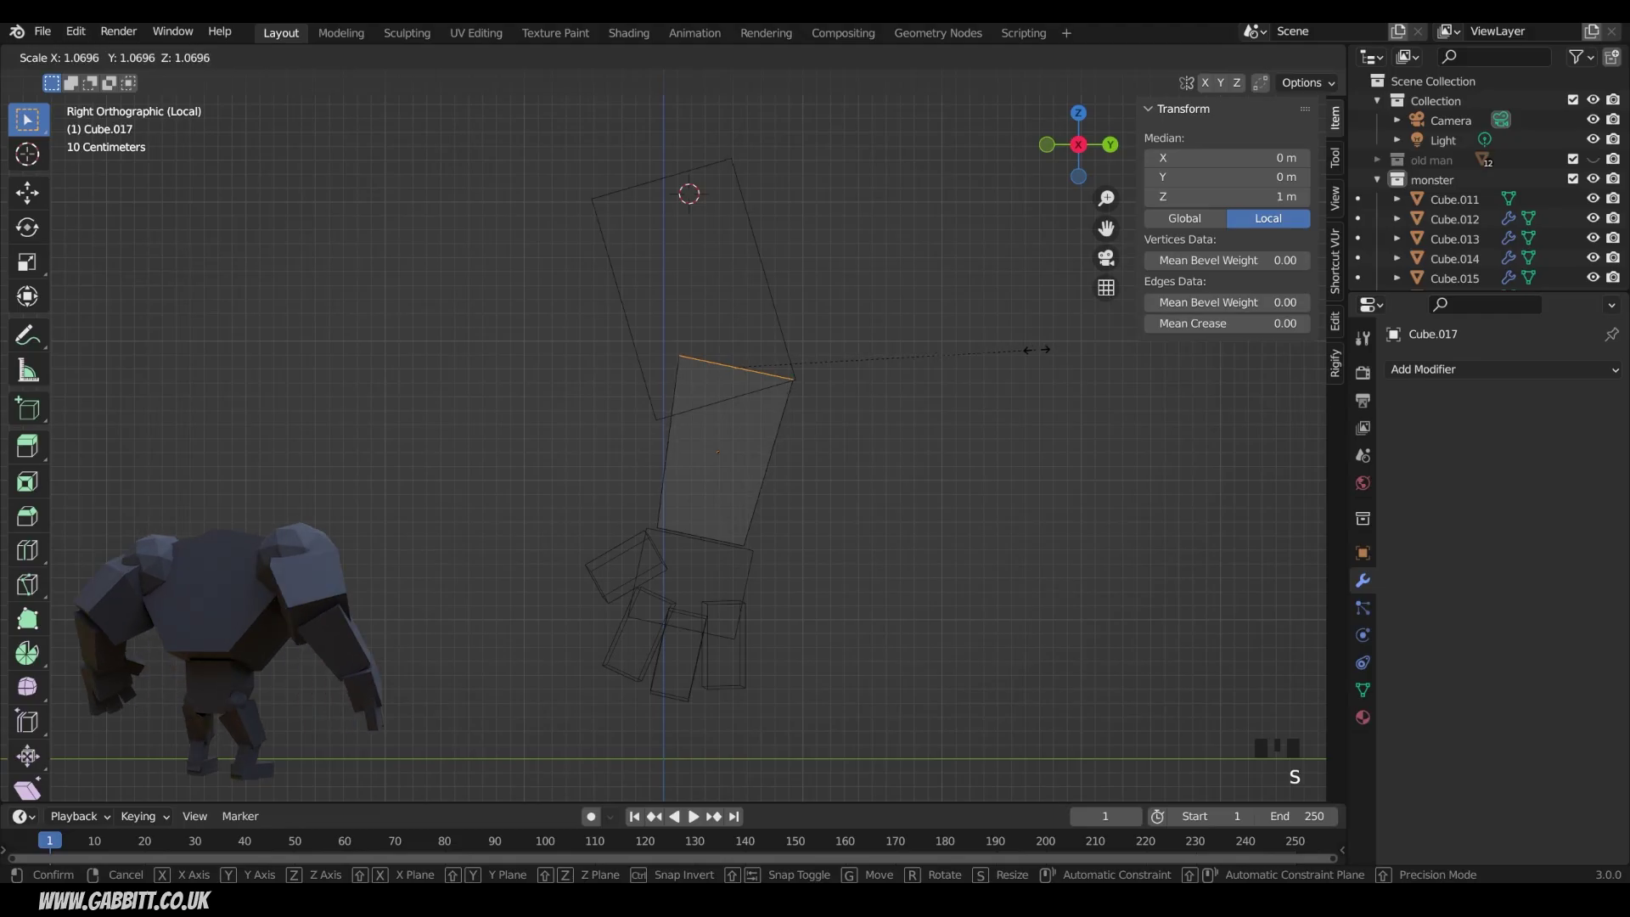
click(1042, 349)
key(Tab)
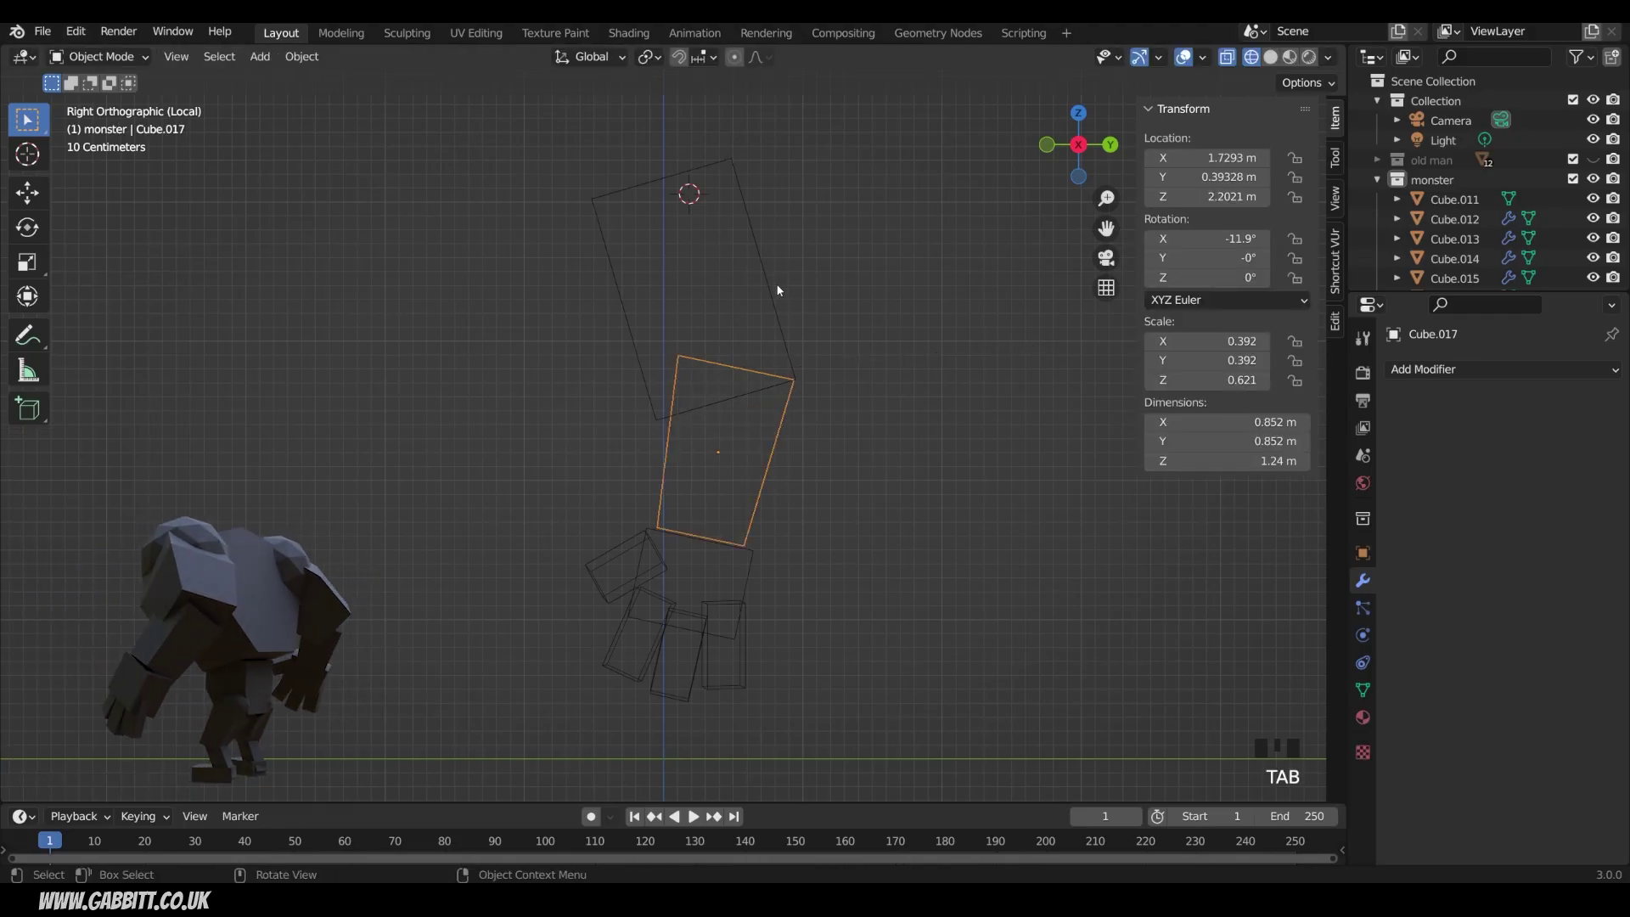
- Add a centred loop cut to upper arm Cube.016 and scale the new loop up
click(763, 287)
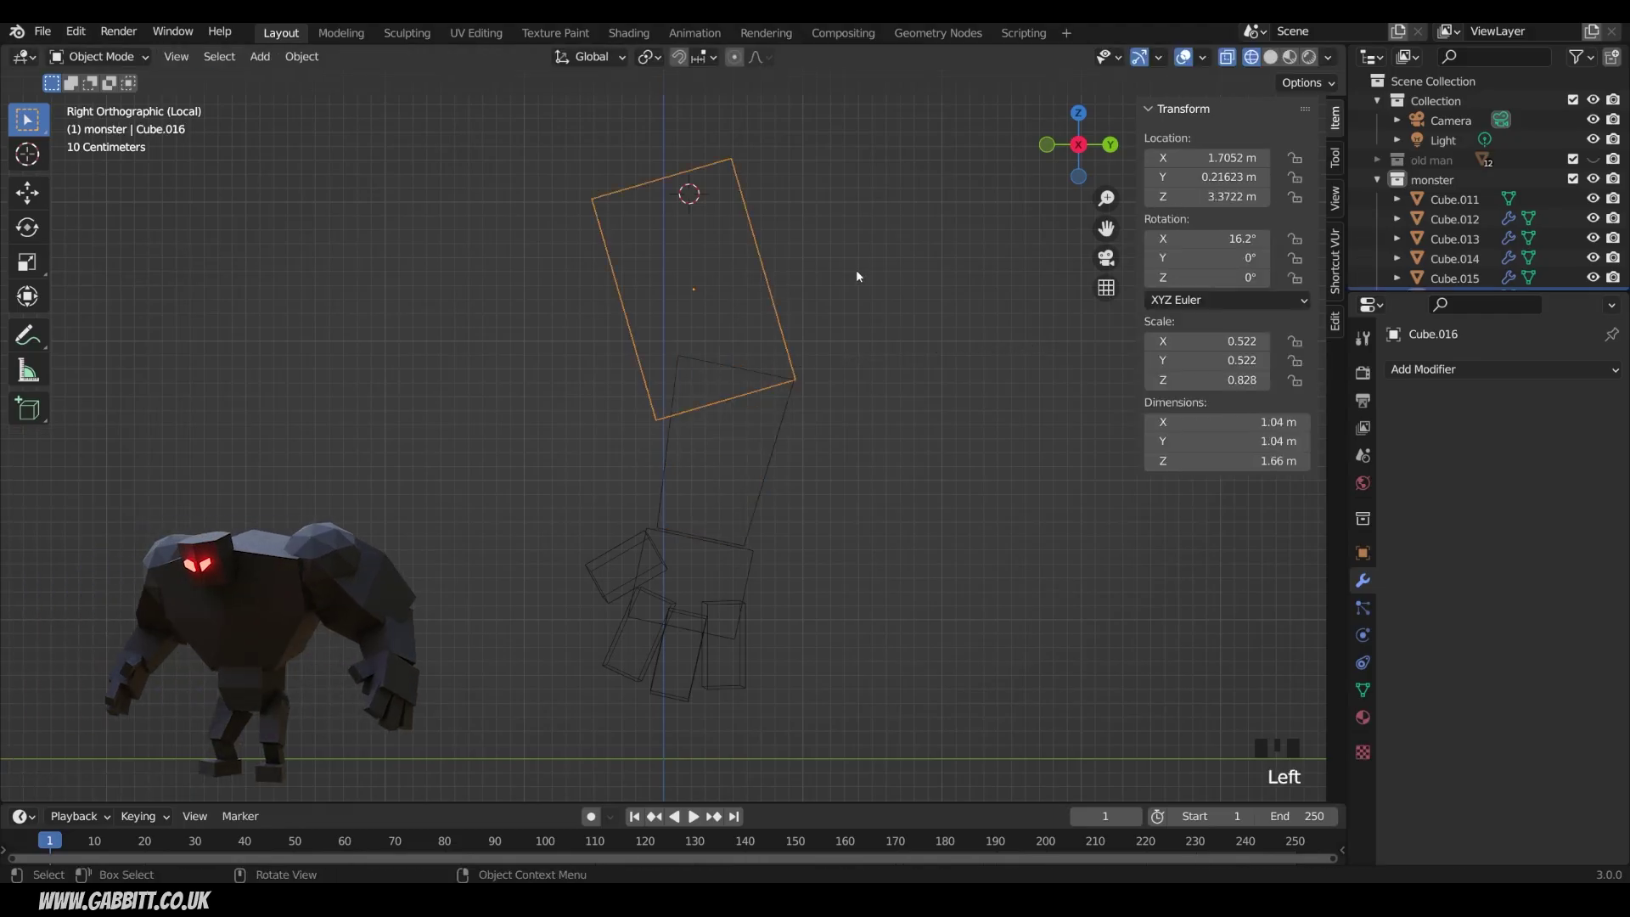
key(Tab)
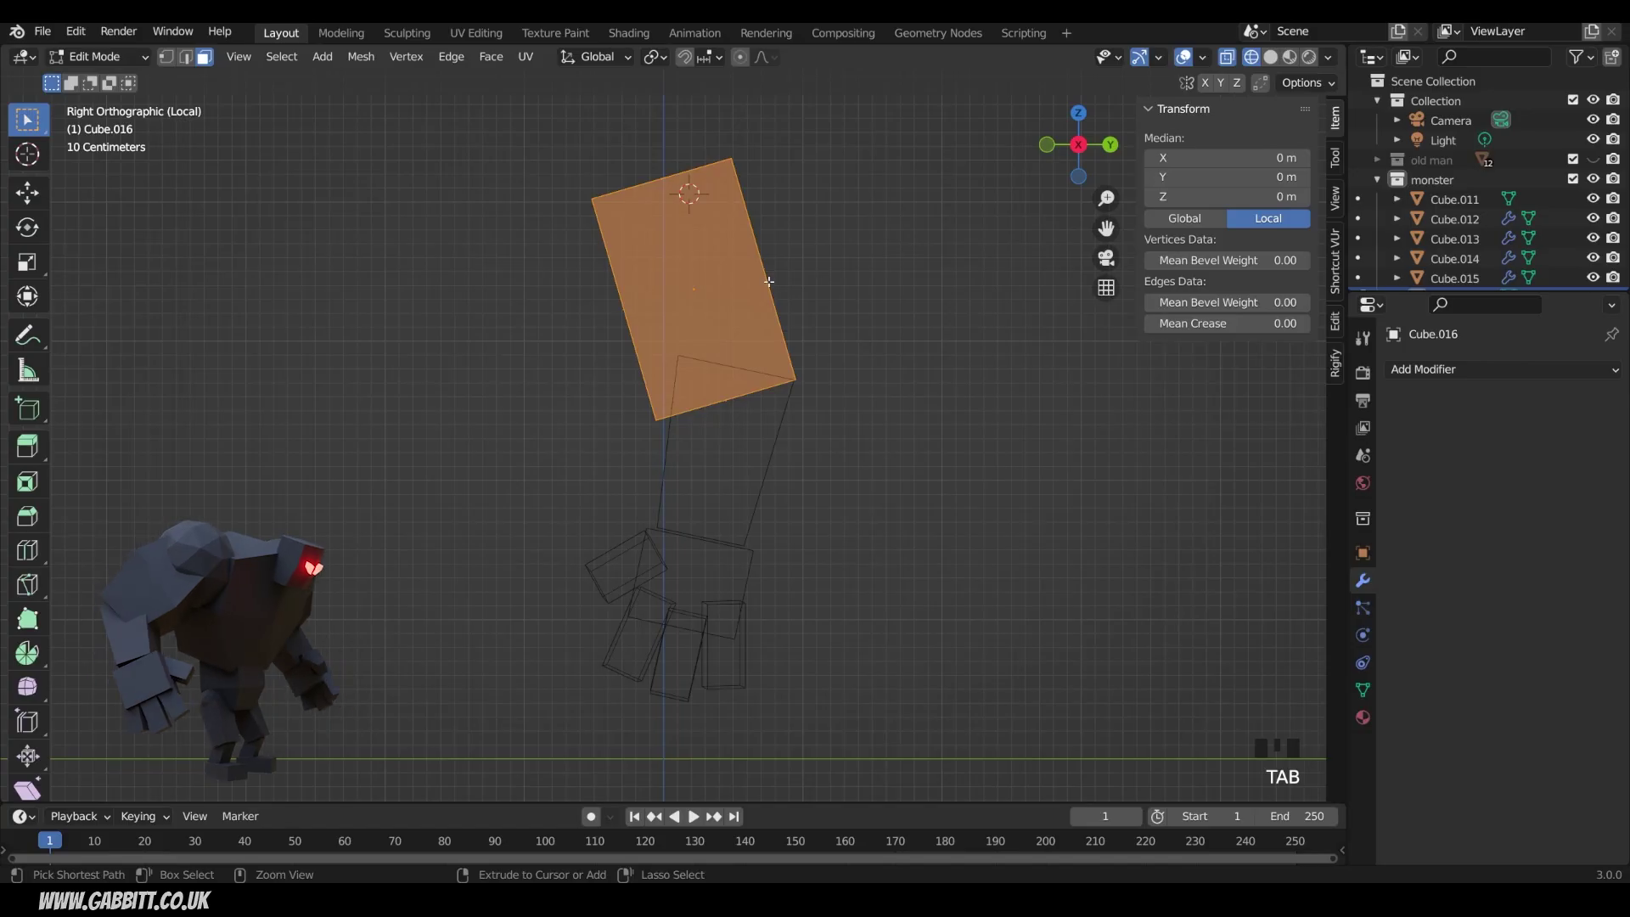
key(ctrl+r)
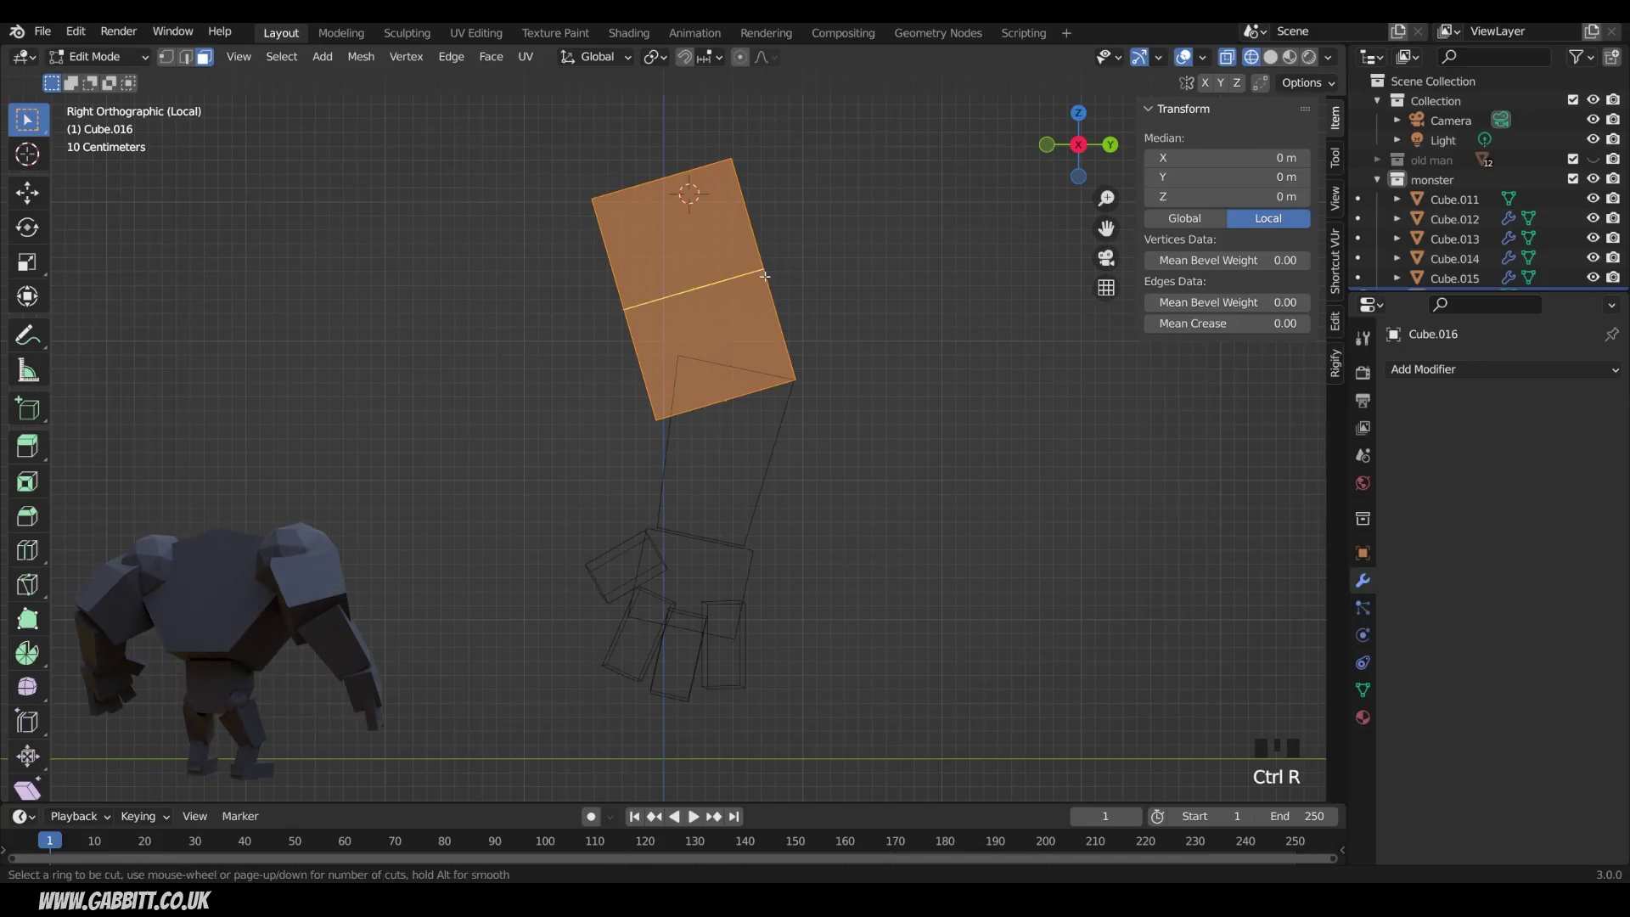
click(762, 278)
right_click(762, 277)
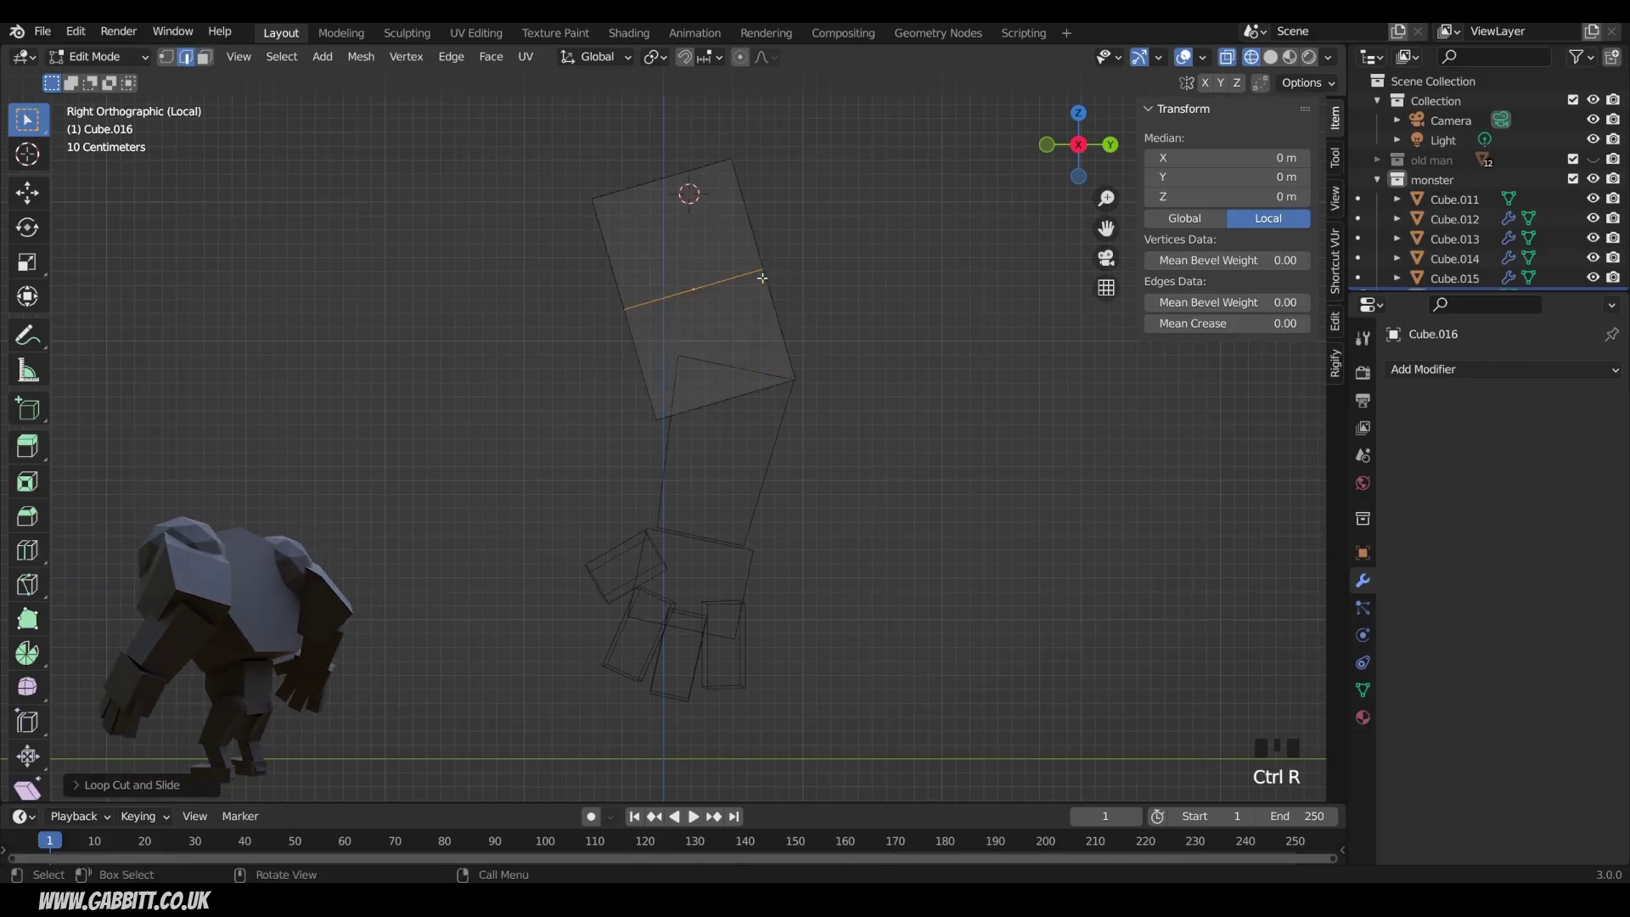
key(s)
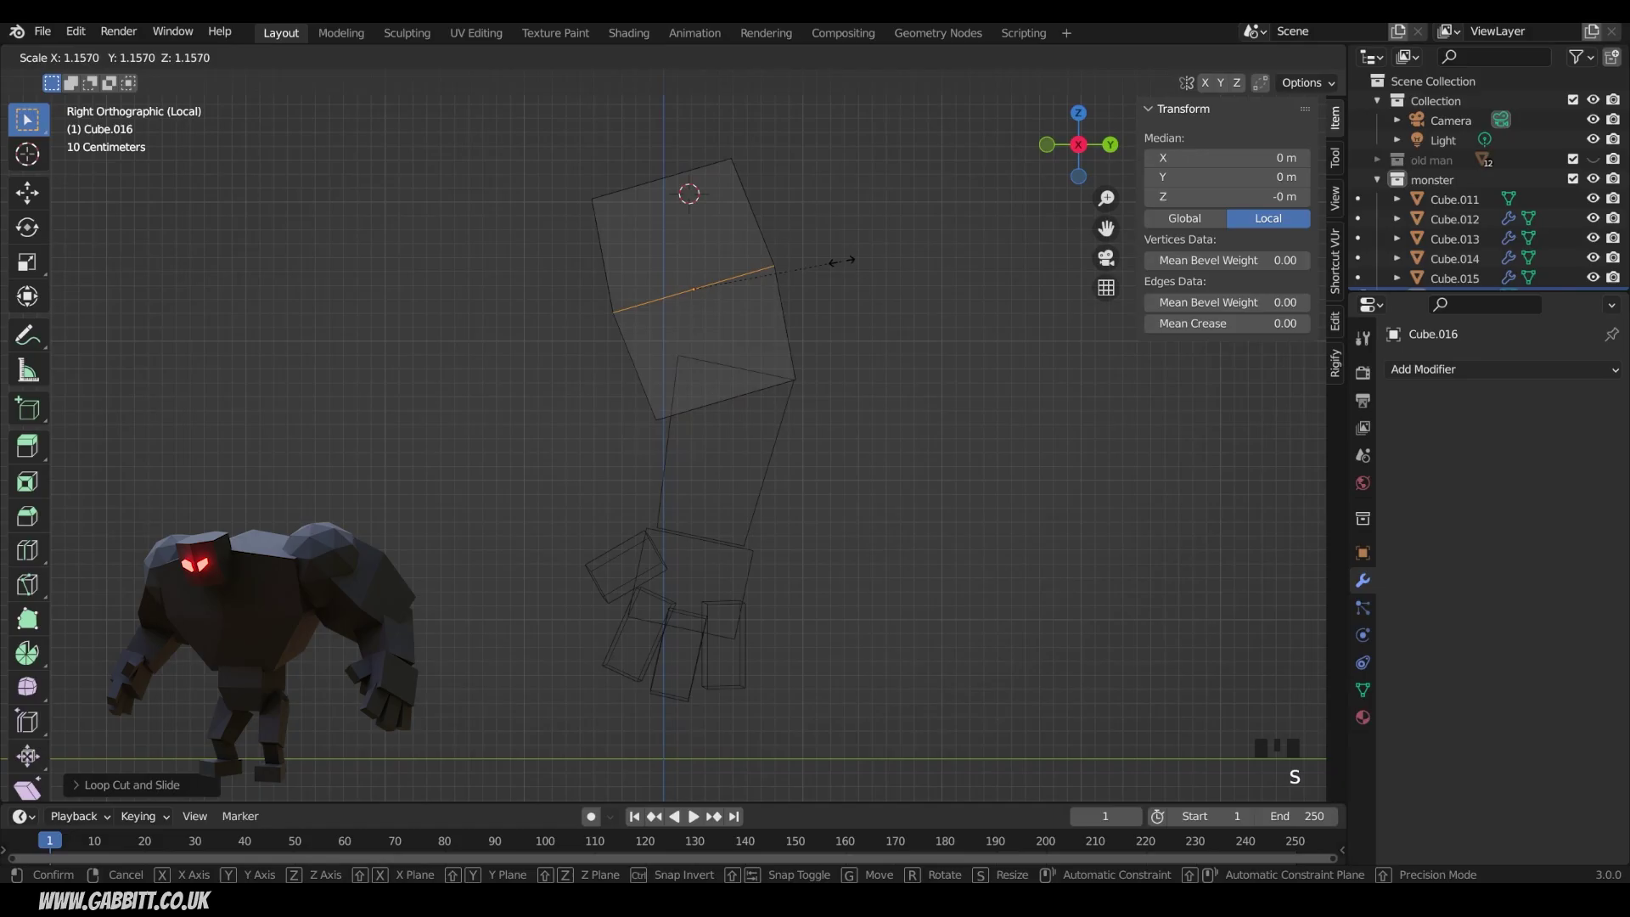
click(849, 259)
- Move a side edge of the upper arm, abandoning a trial corner-vertex move
click(696, 450)
key(g)
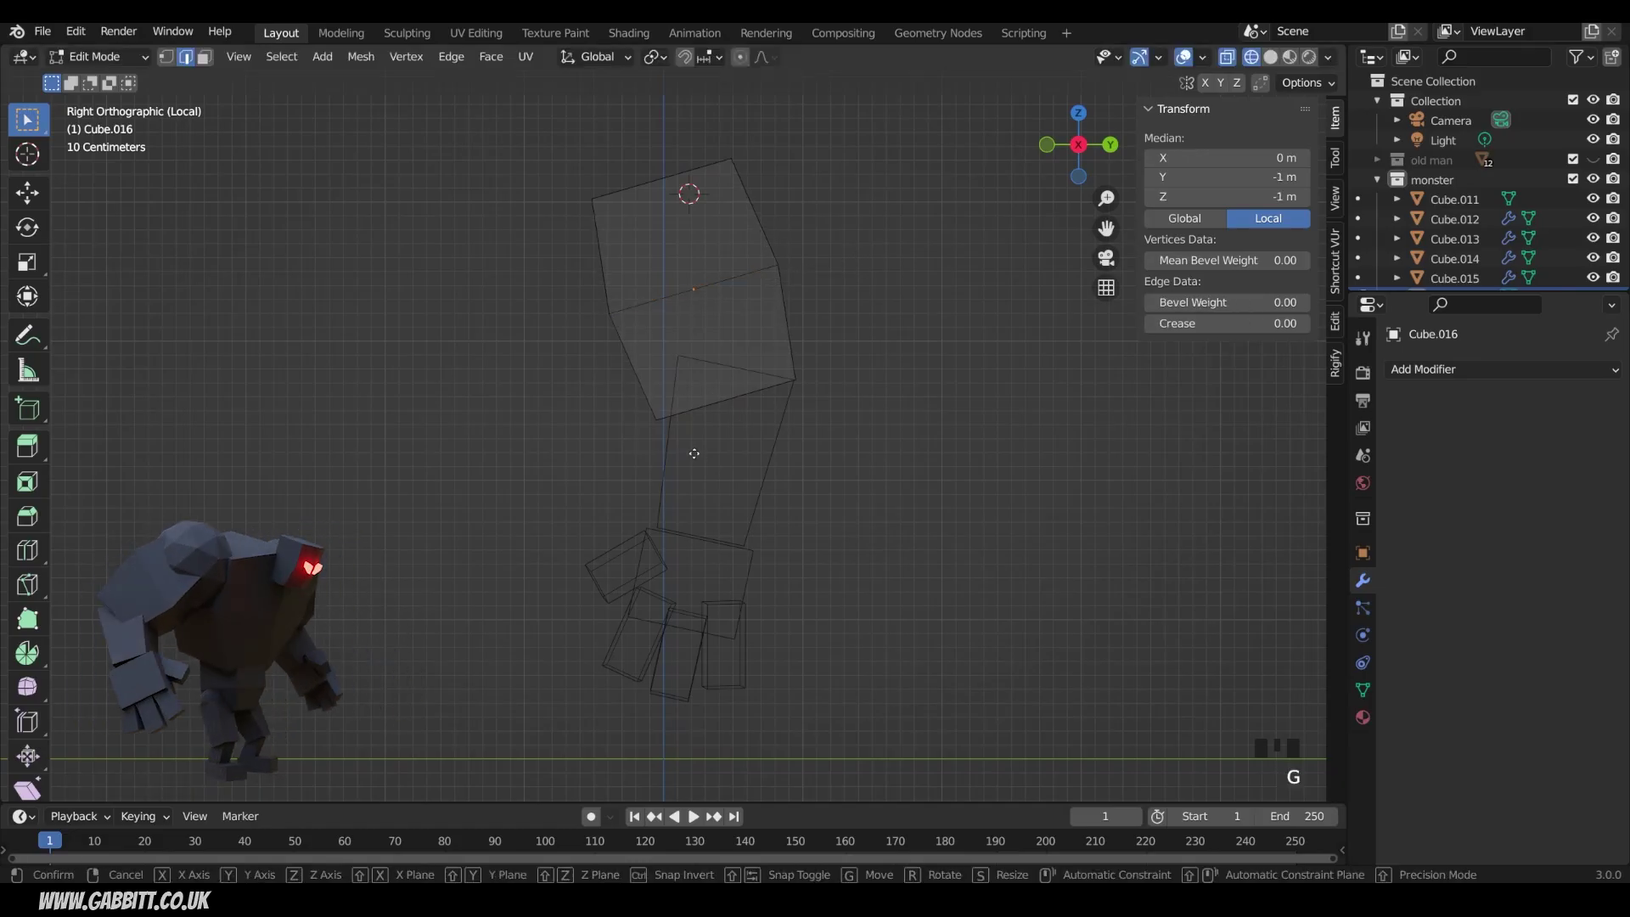
click(697, 449)
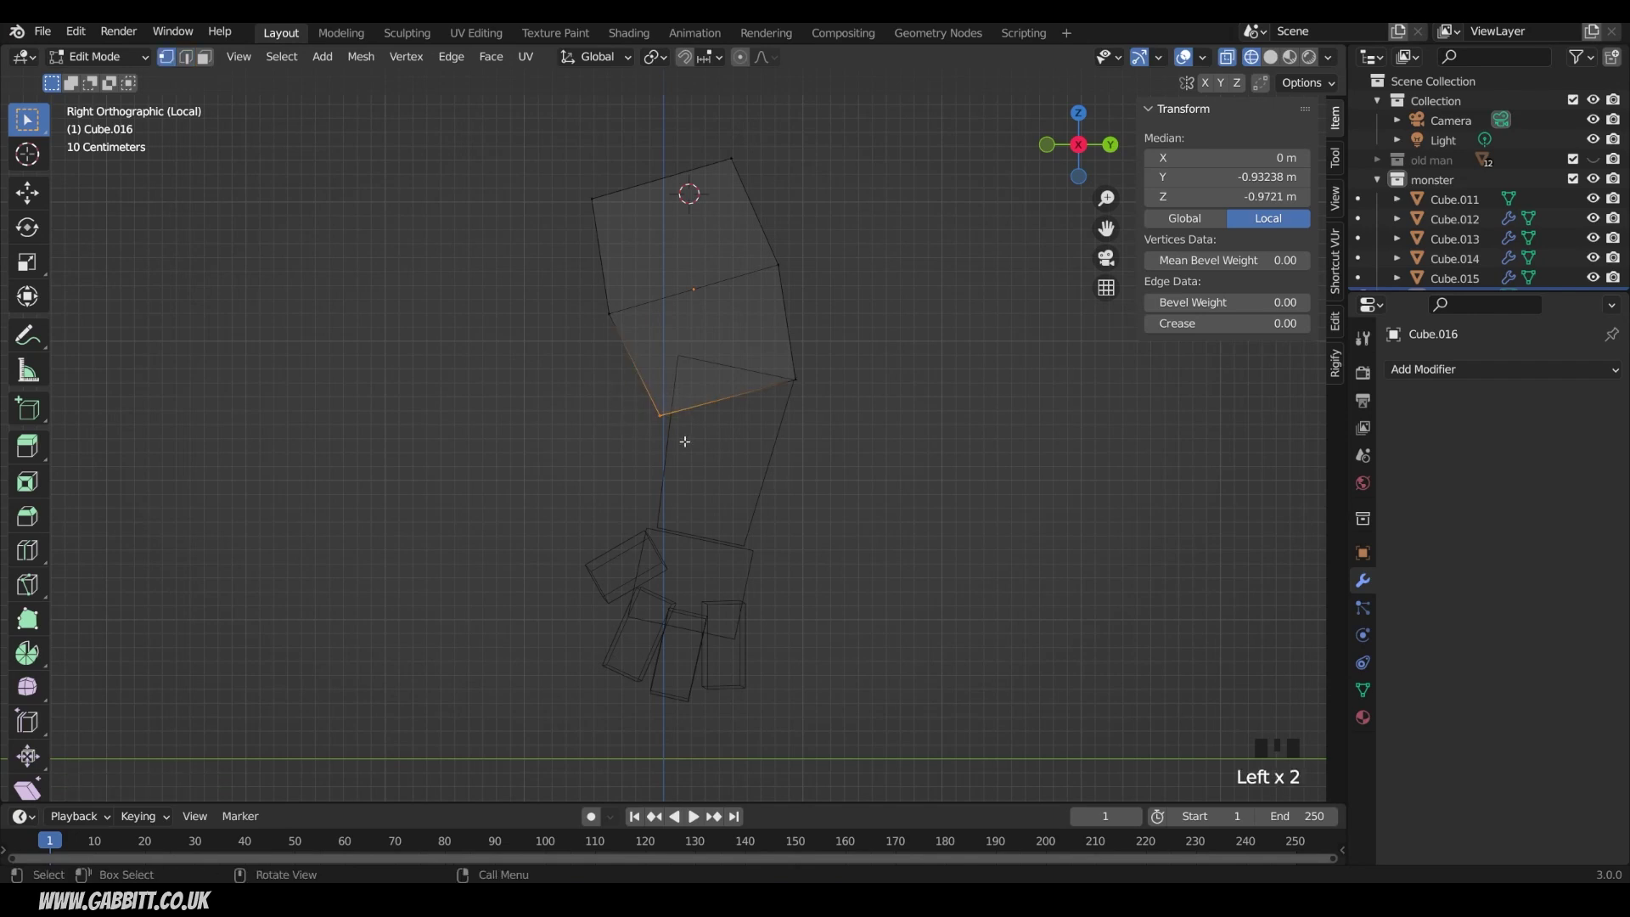
click(620, 324)
key(g)
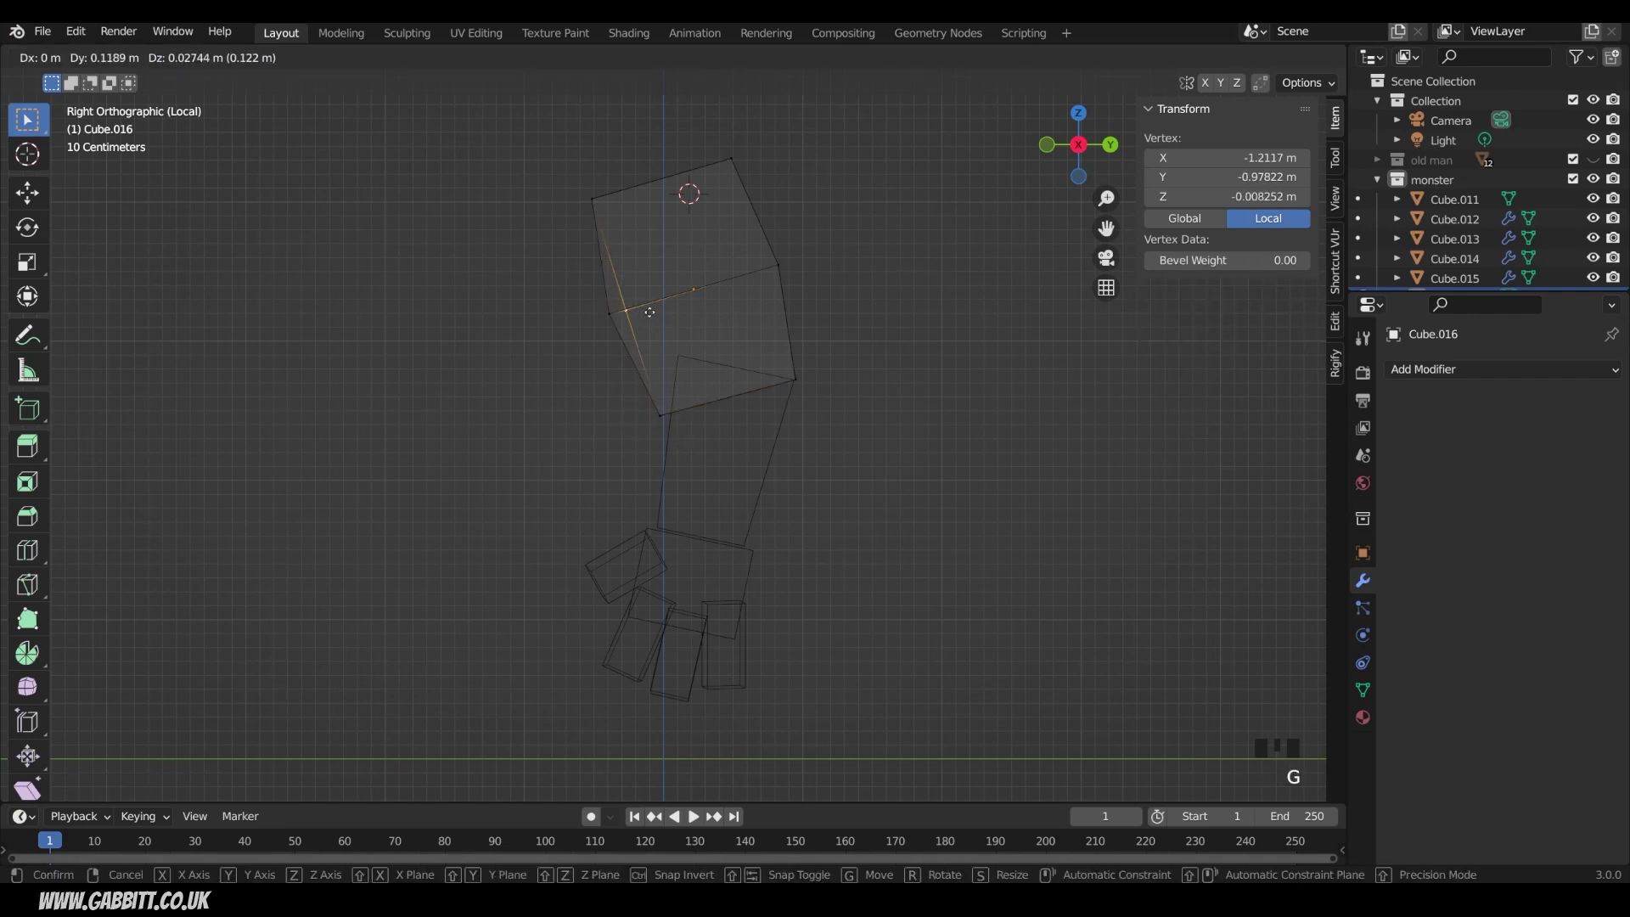
right_click(621, 322)
click(619, 321)
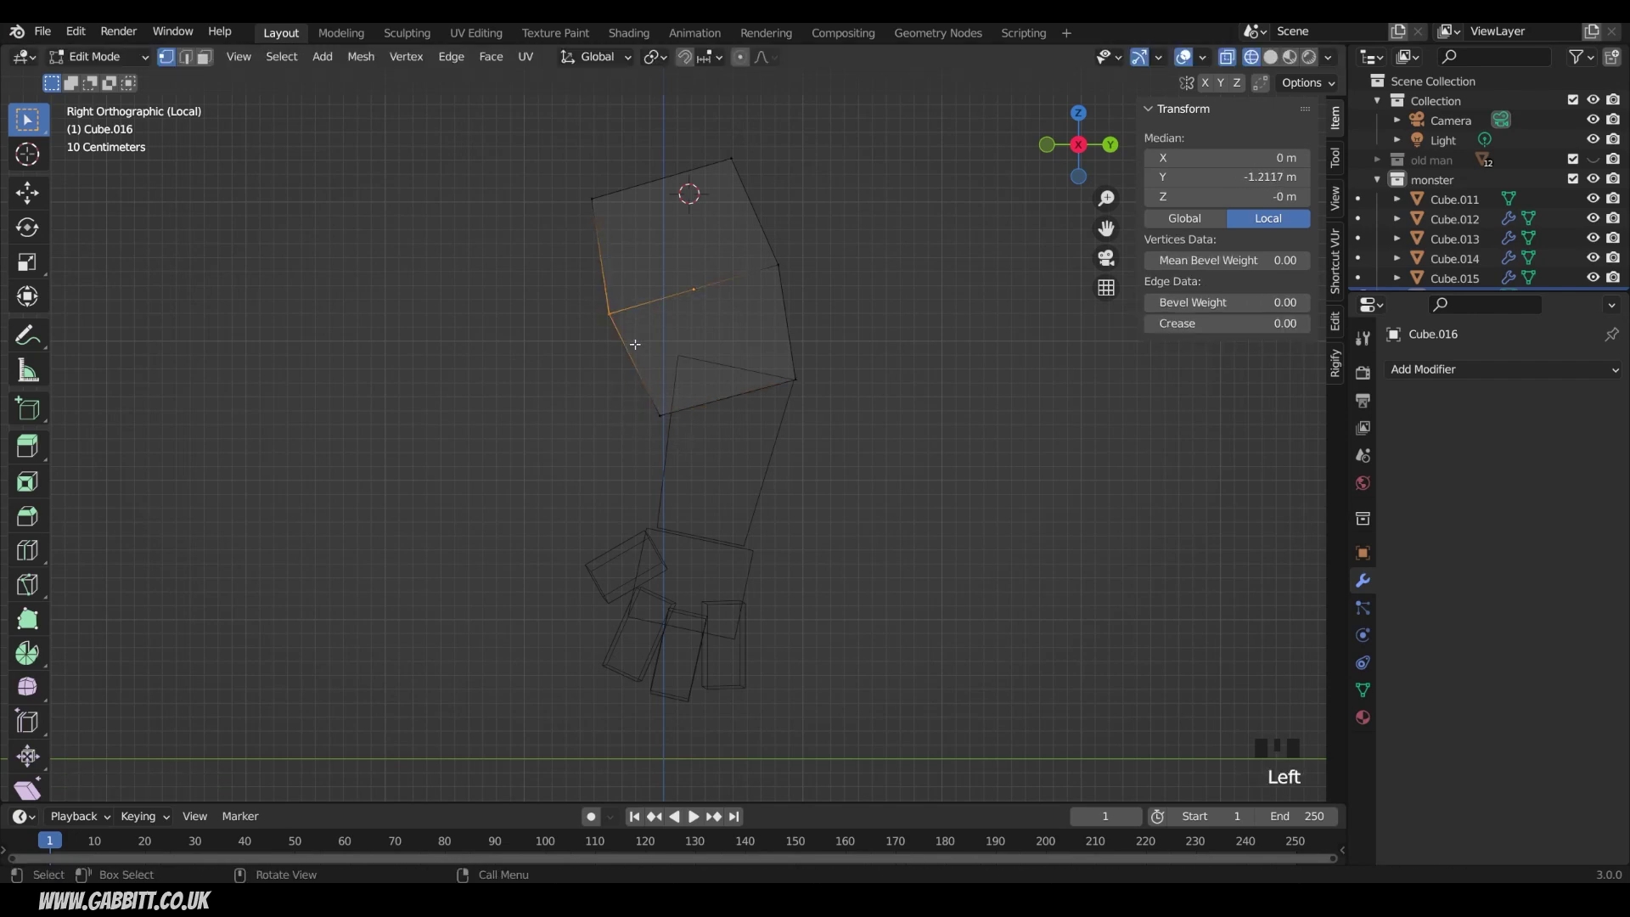
- Nudge the bottom vertex and push the middle loop's right vertex outward
double_click(644, 398)
key(g)
click(686, 436)
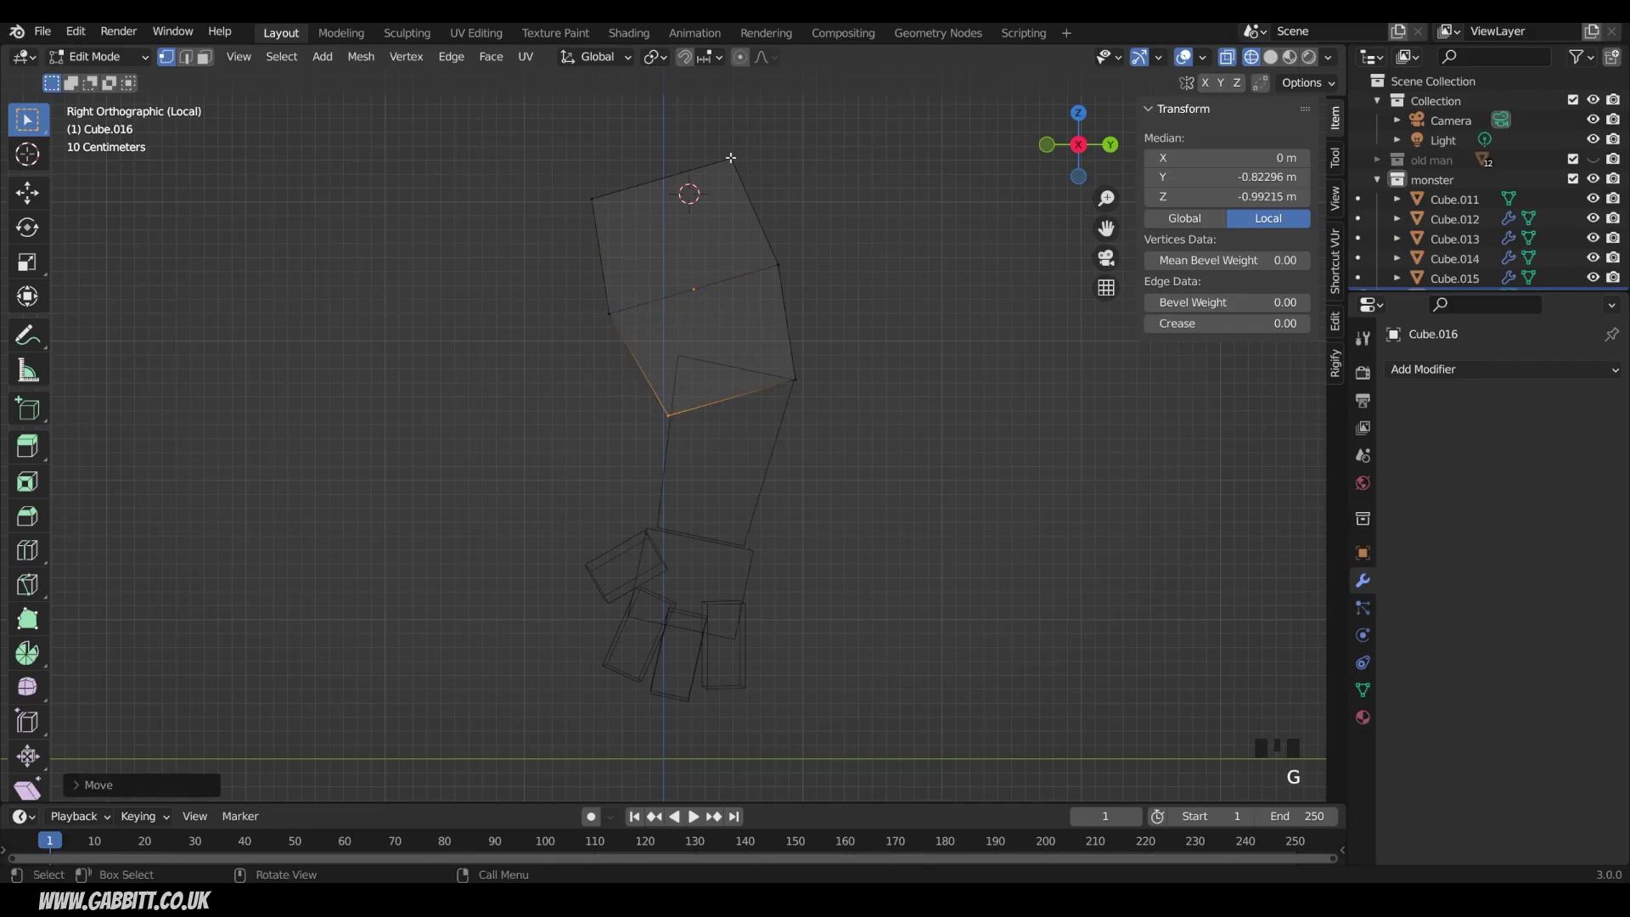
click(774, 263)
key(g)
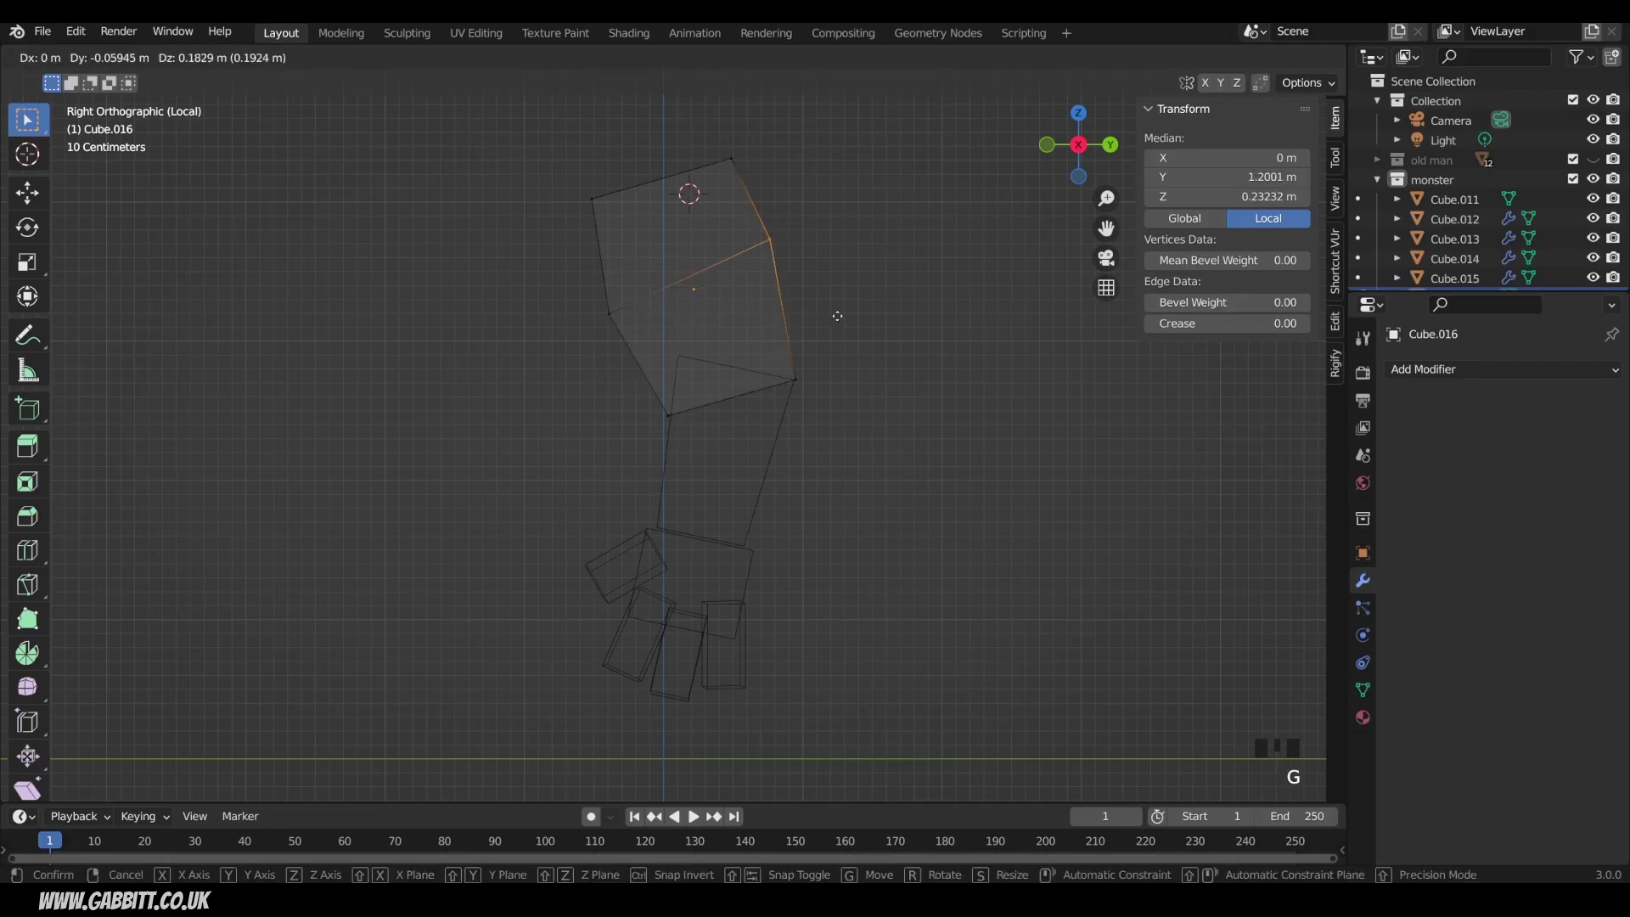
click(850, 314)
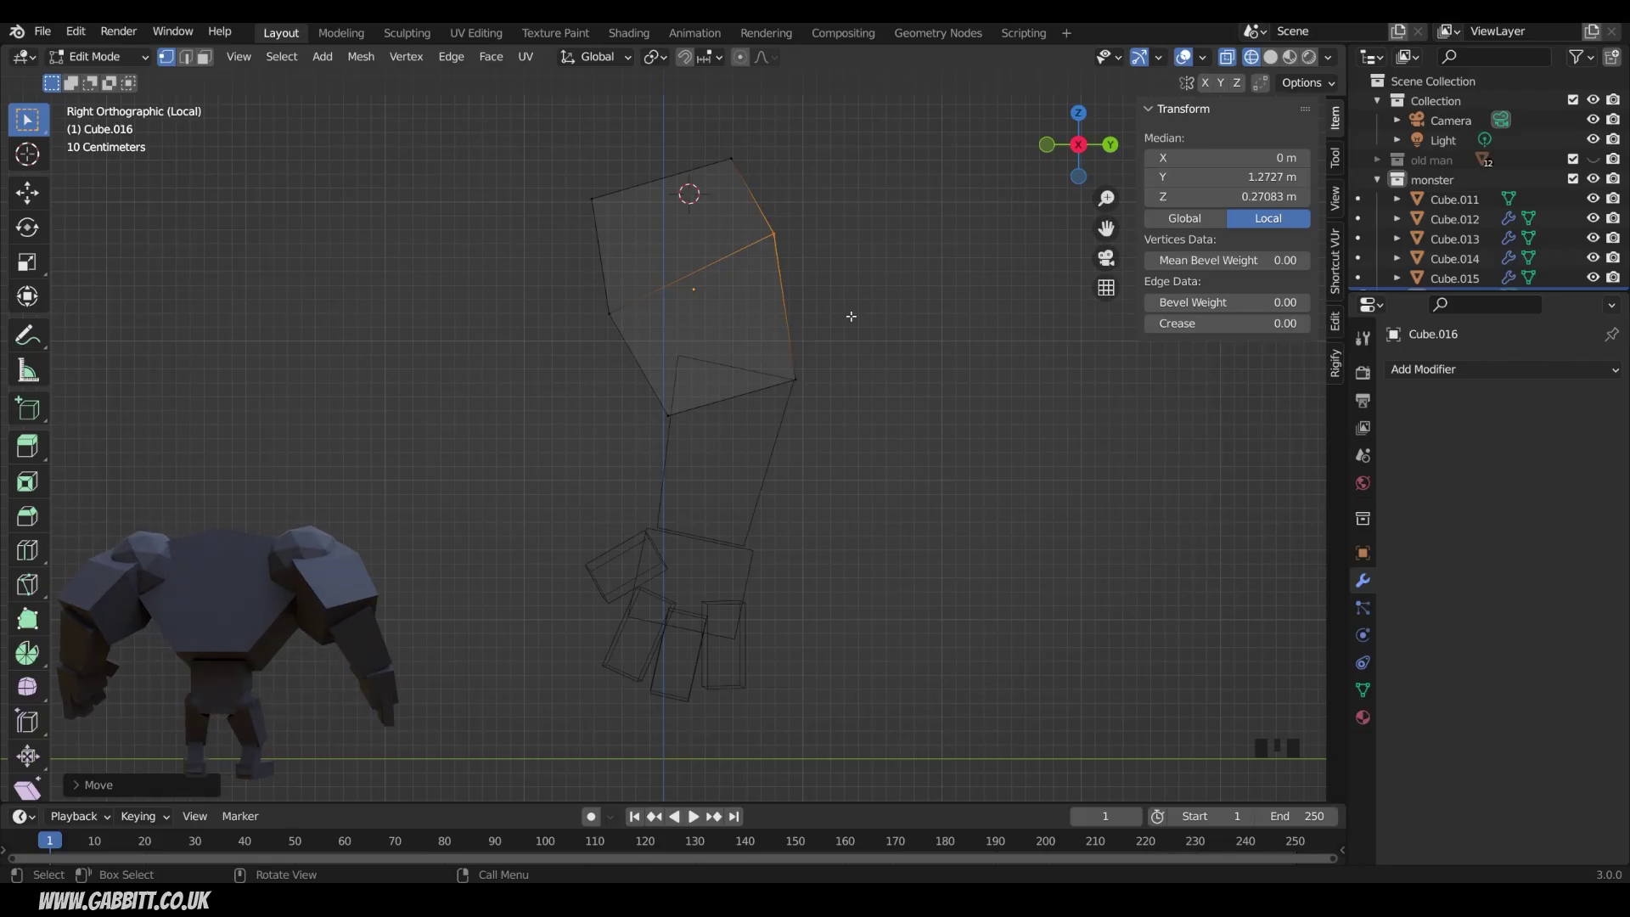
- Return to solid shading, exit local view and leave the upper arm's Edit Mode
key(shift+z)
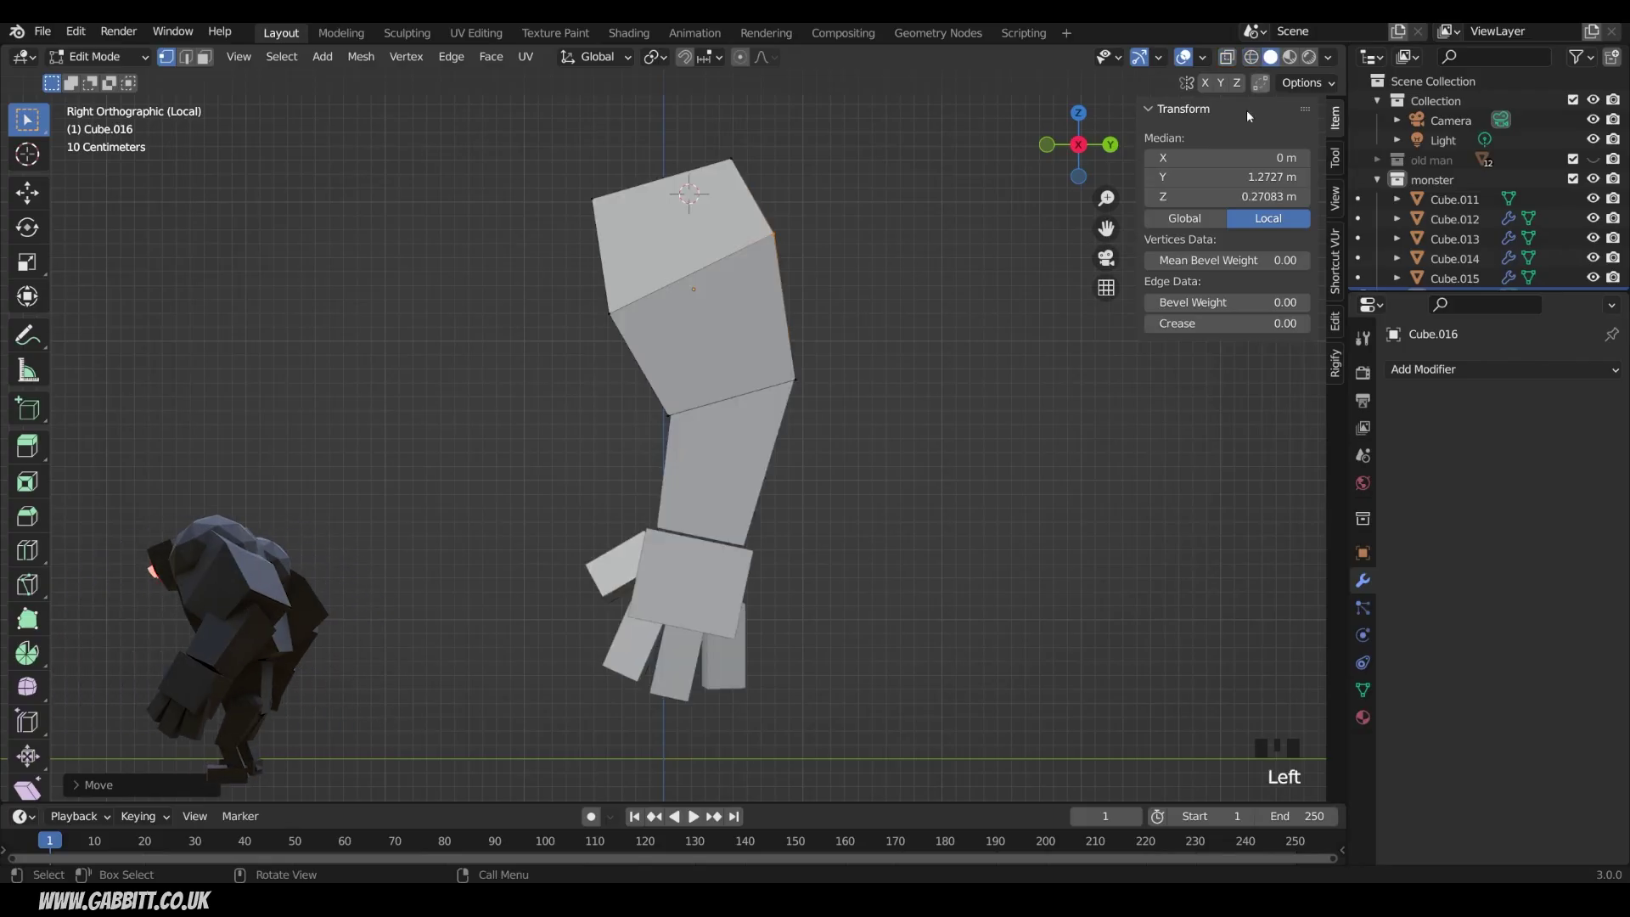
middle_drag(775, 526, 873, 498)
scroll(905, 509, down, 3)
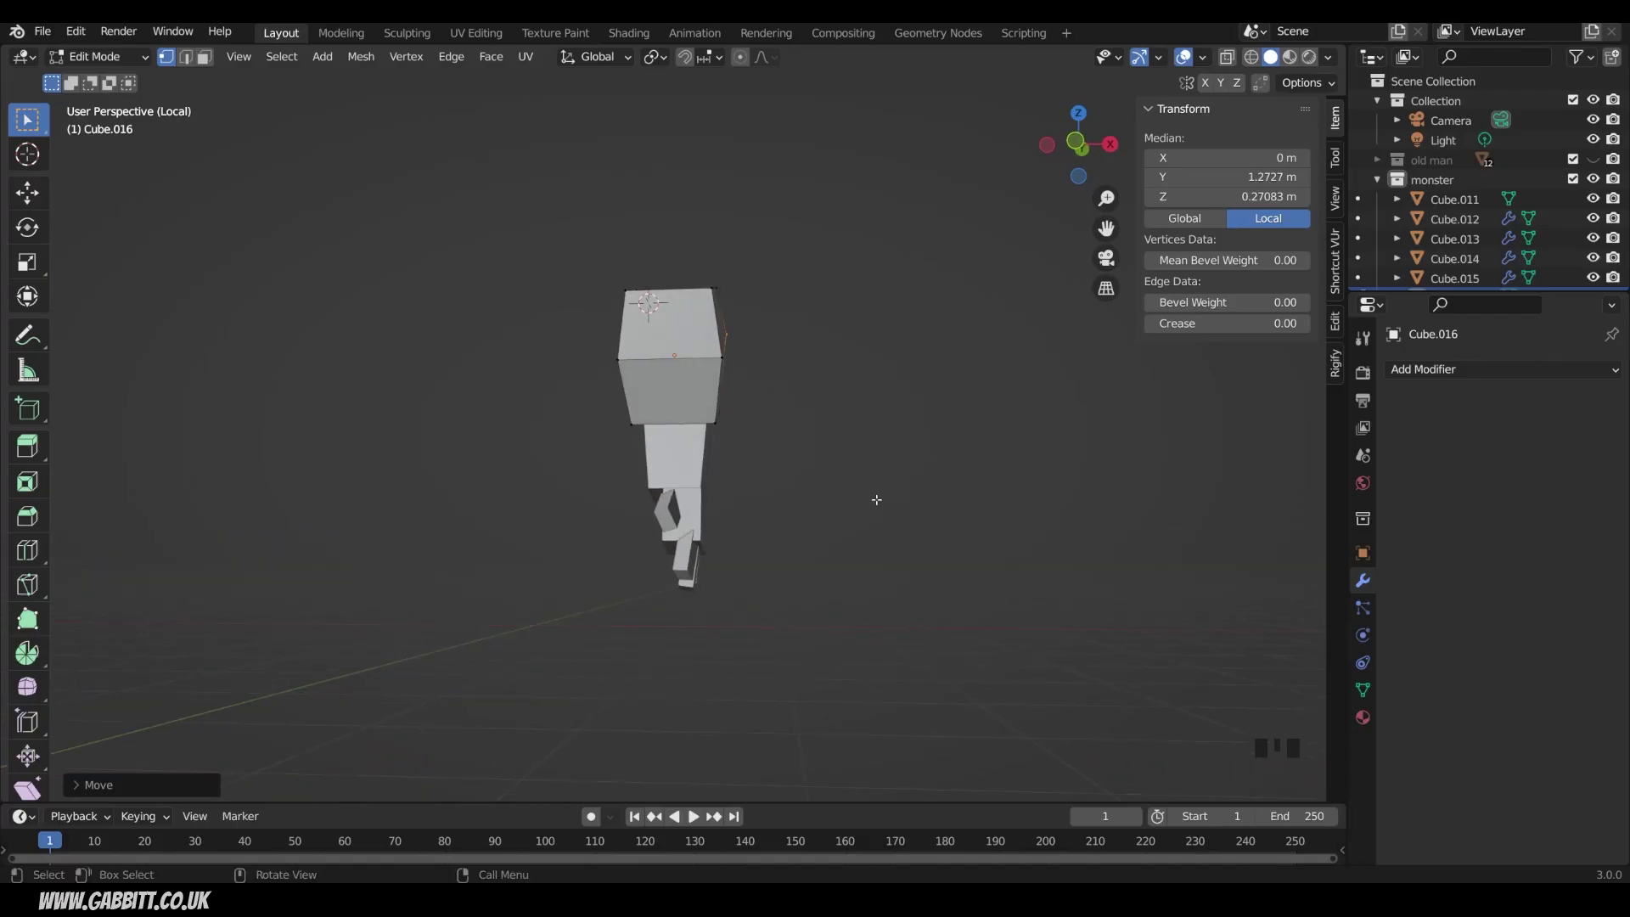
key(KP_Divide)
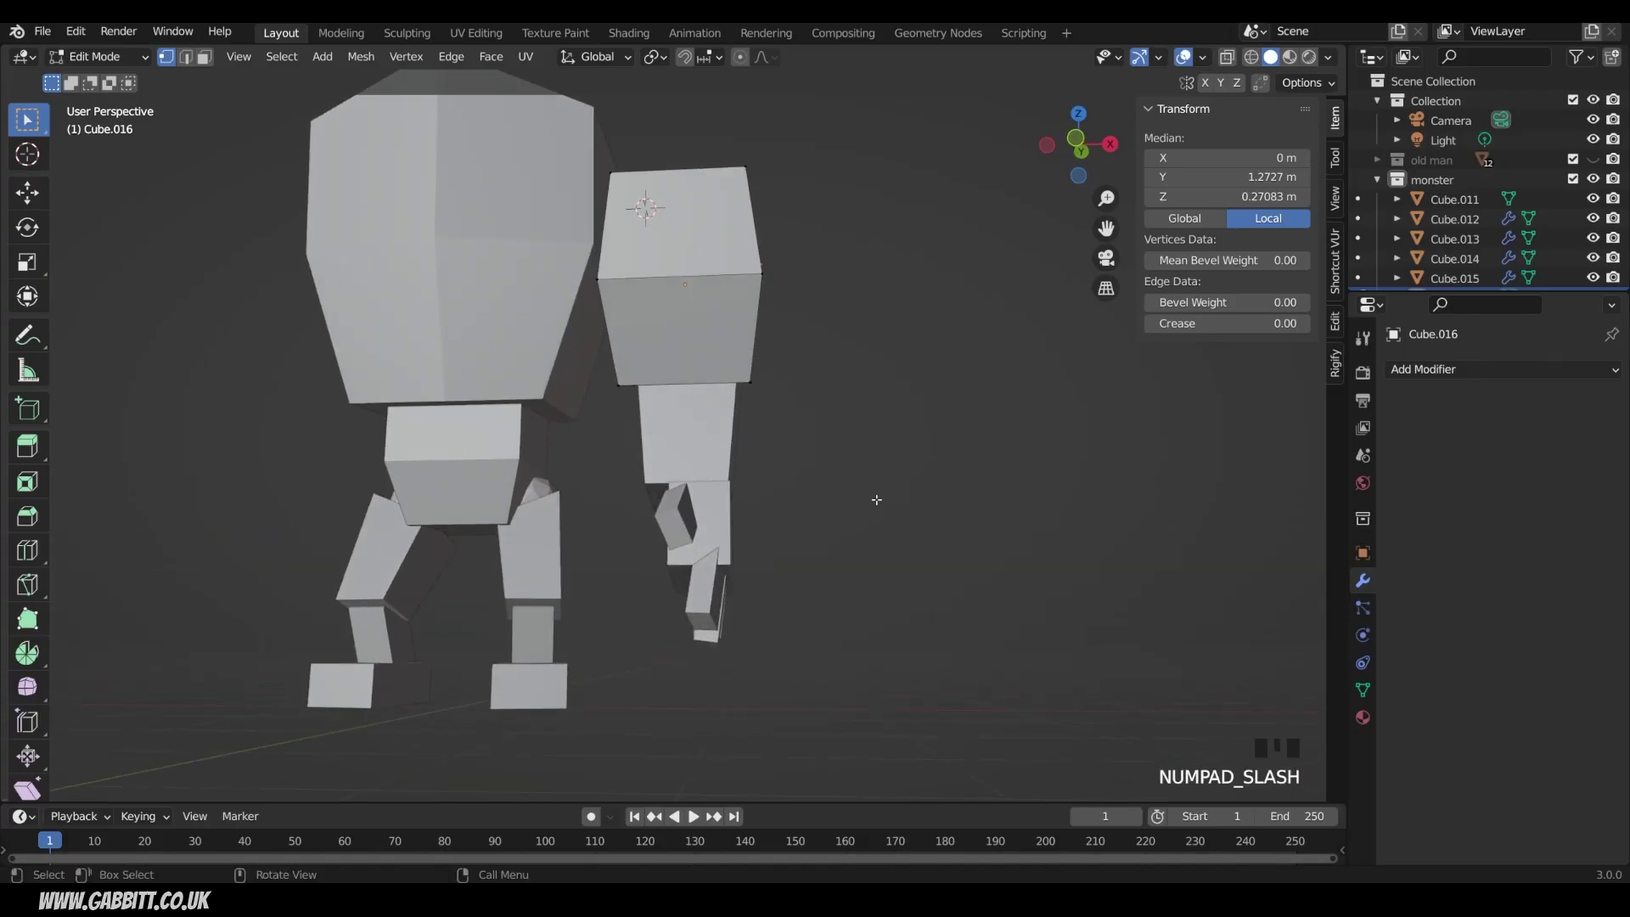
middle_drag(876, 499, 777, 451)
middle_drag(840, 384, 854, 252)
key(Tab)
- In front view, tilt the selected arm pieces and move them up and right
drag(855, 229, 670, 604)
key(KP_1)
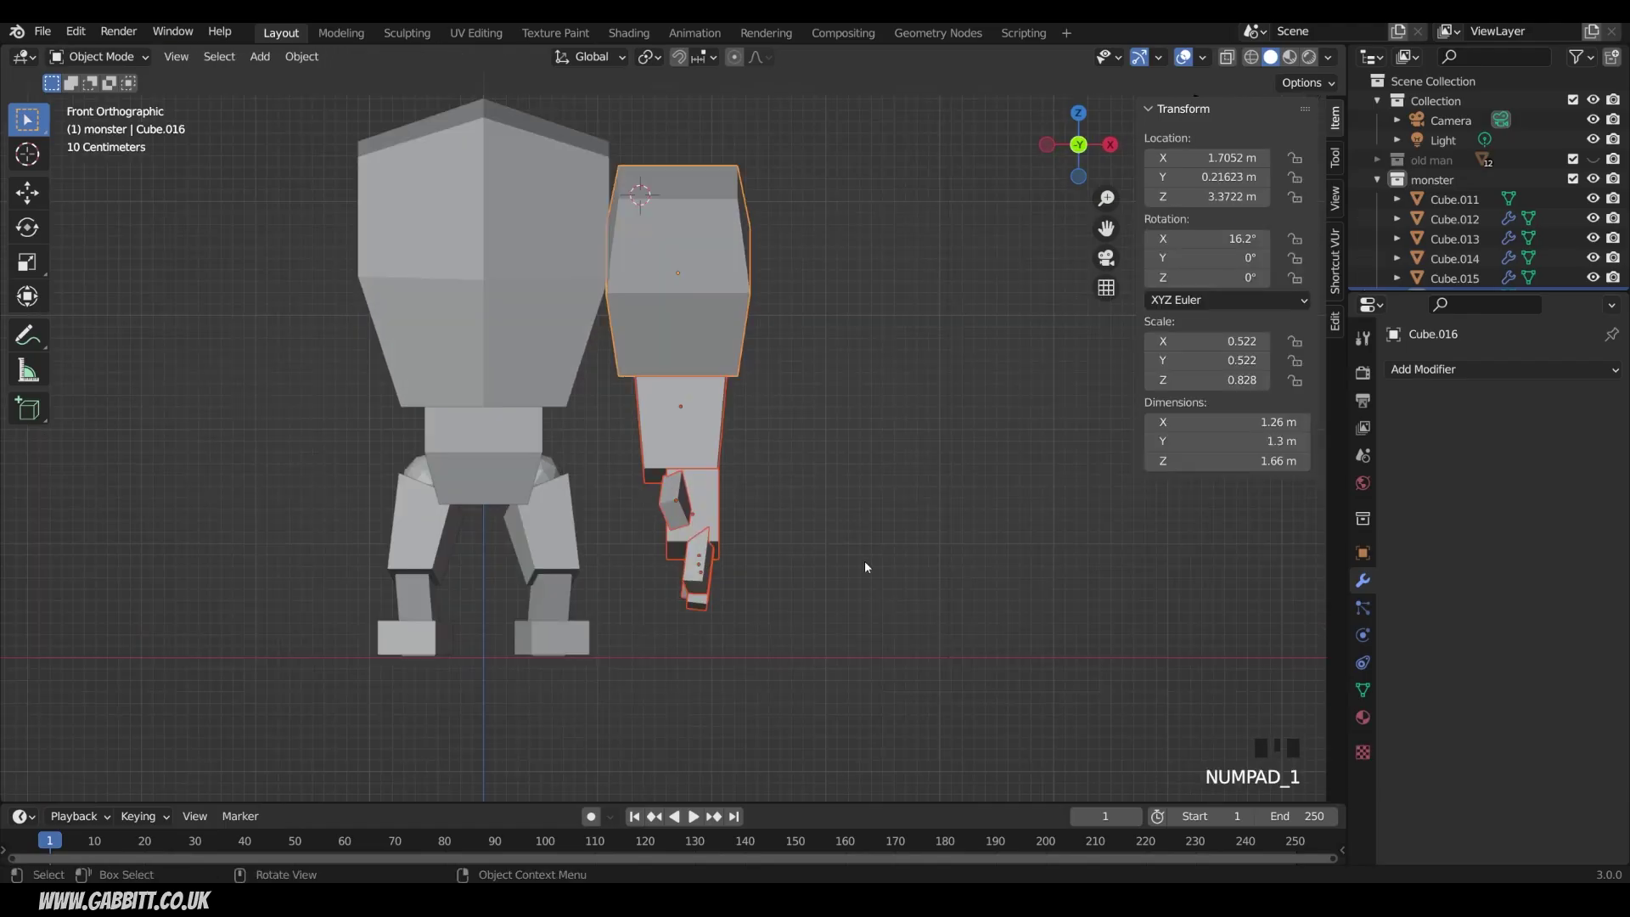
scroll(865, 566, down, 3)
key(r)
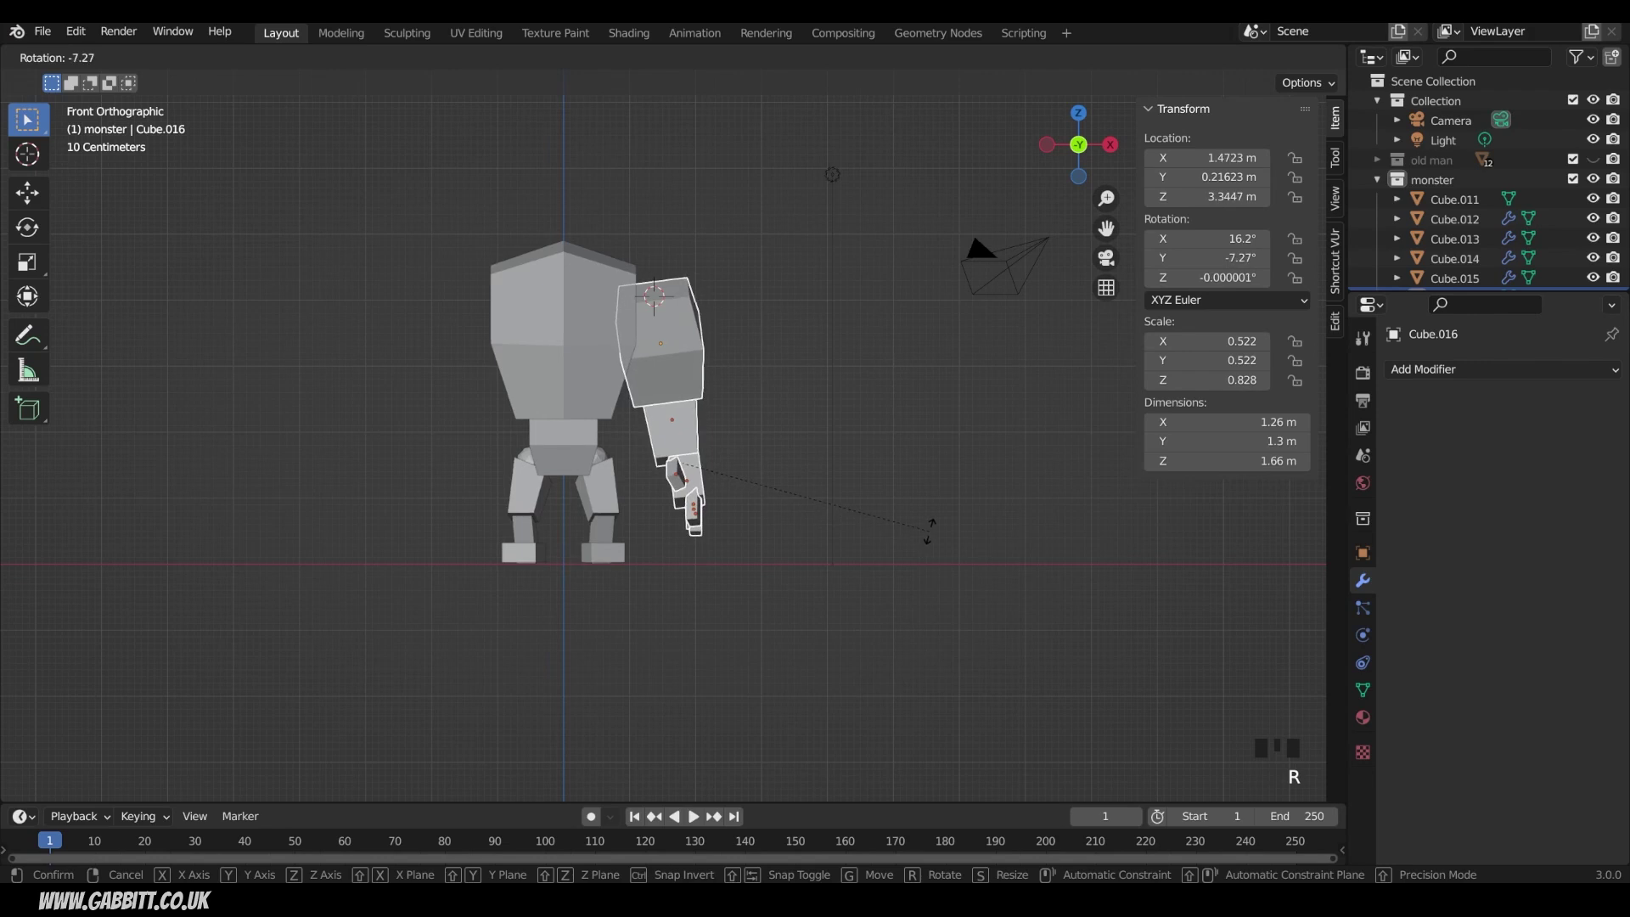
click(930, 531)
key(g)
click(938, 521)
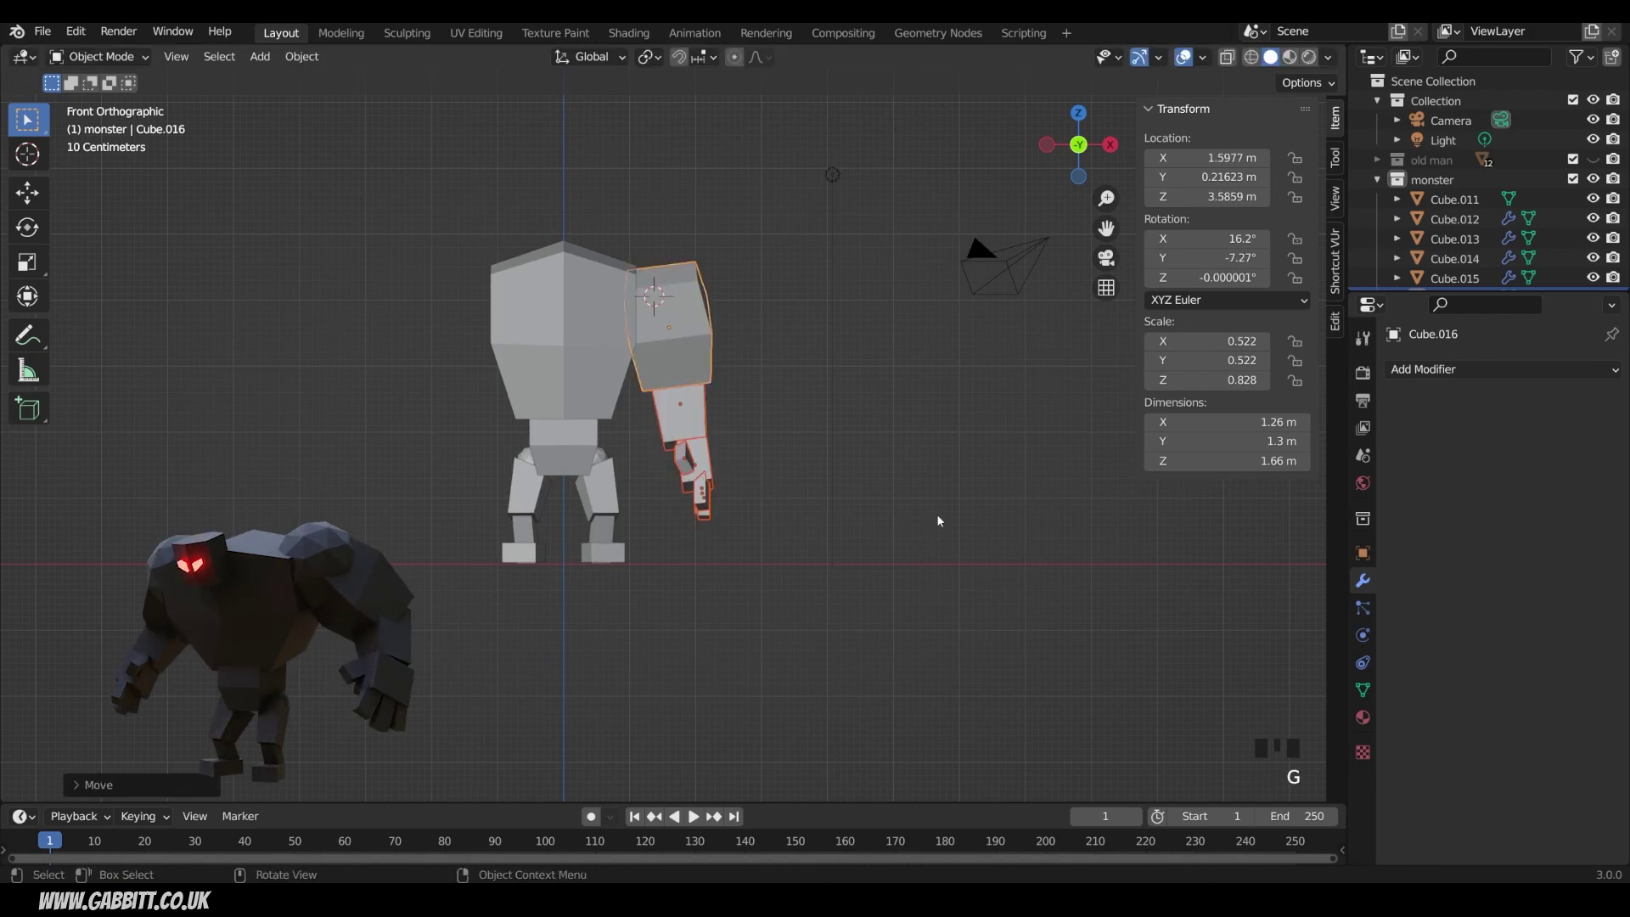
- Swing the arm outward on Z and fine-tune it to 18.5°, −13.6°, −20.2°
key(r)
key(z)
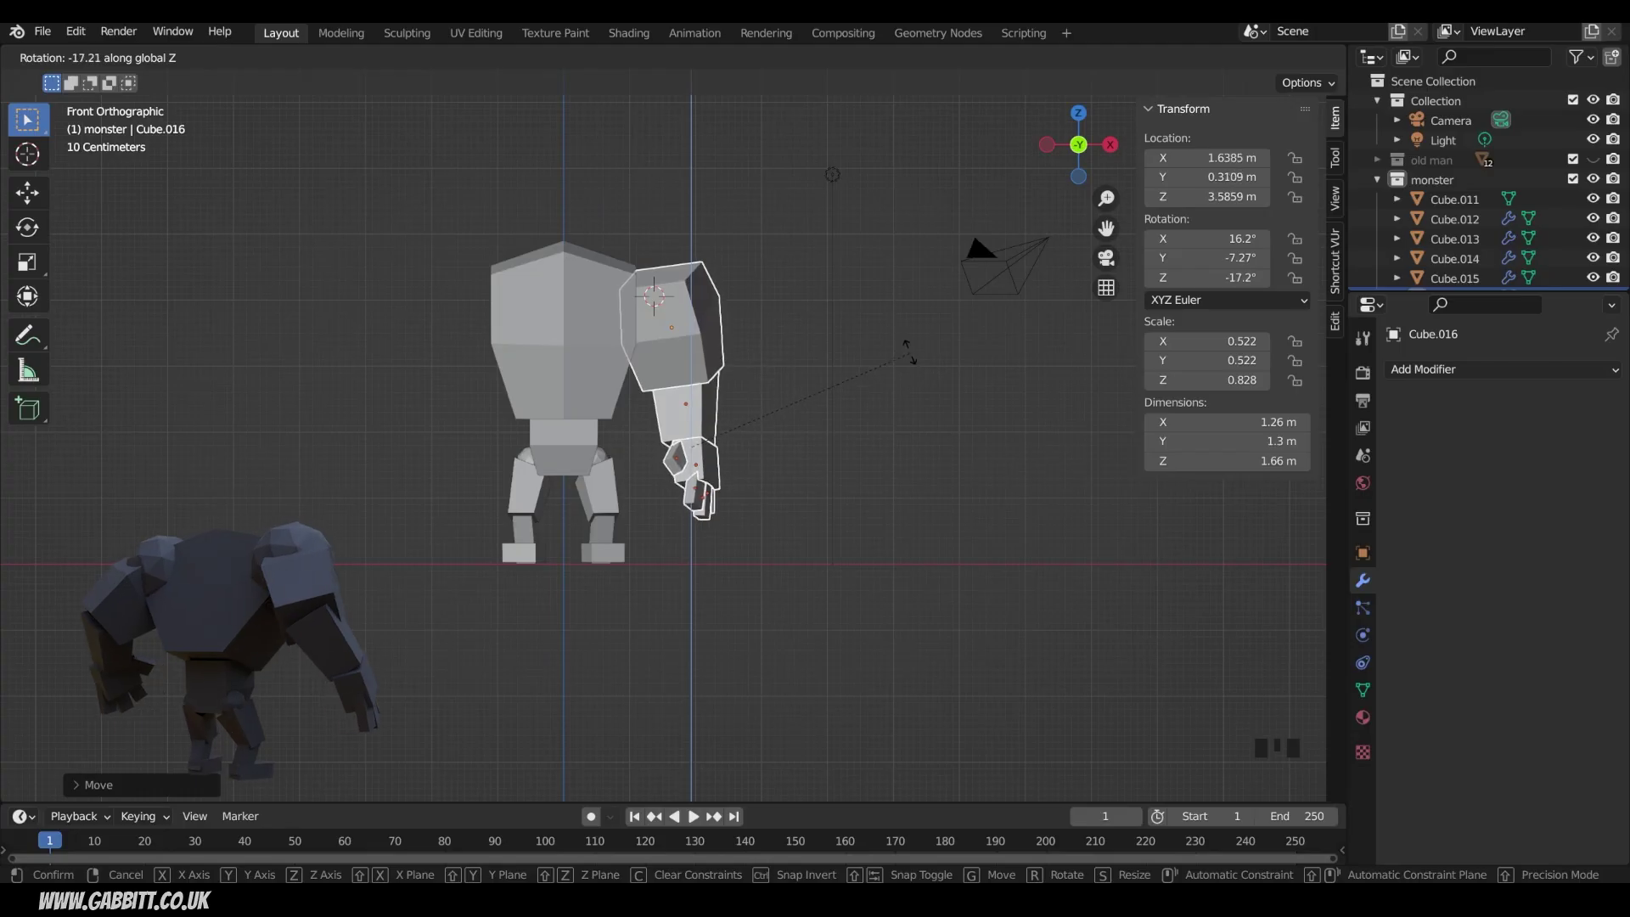
click(952, 508)
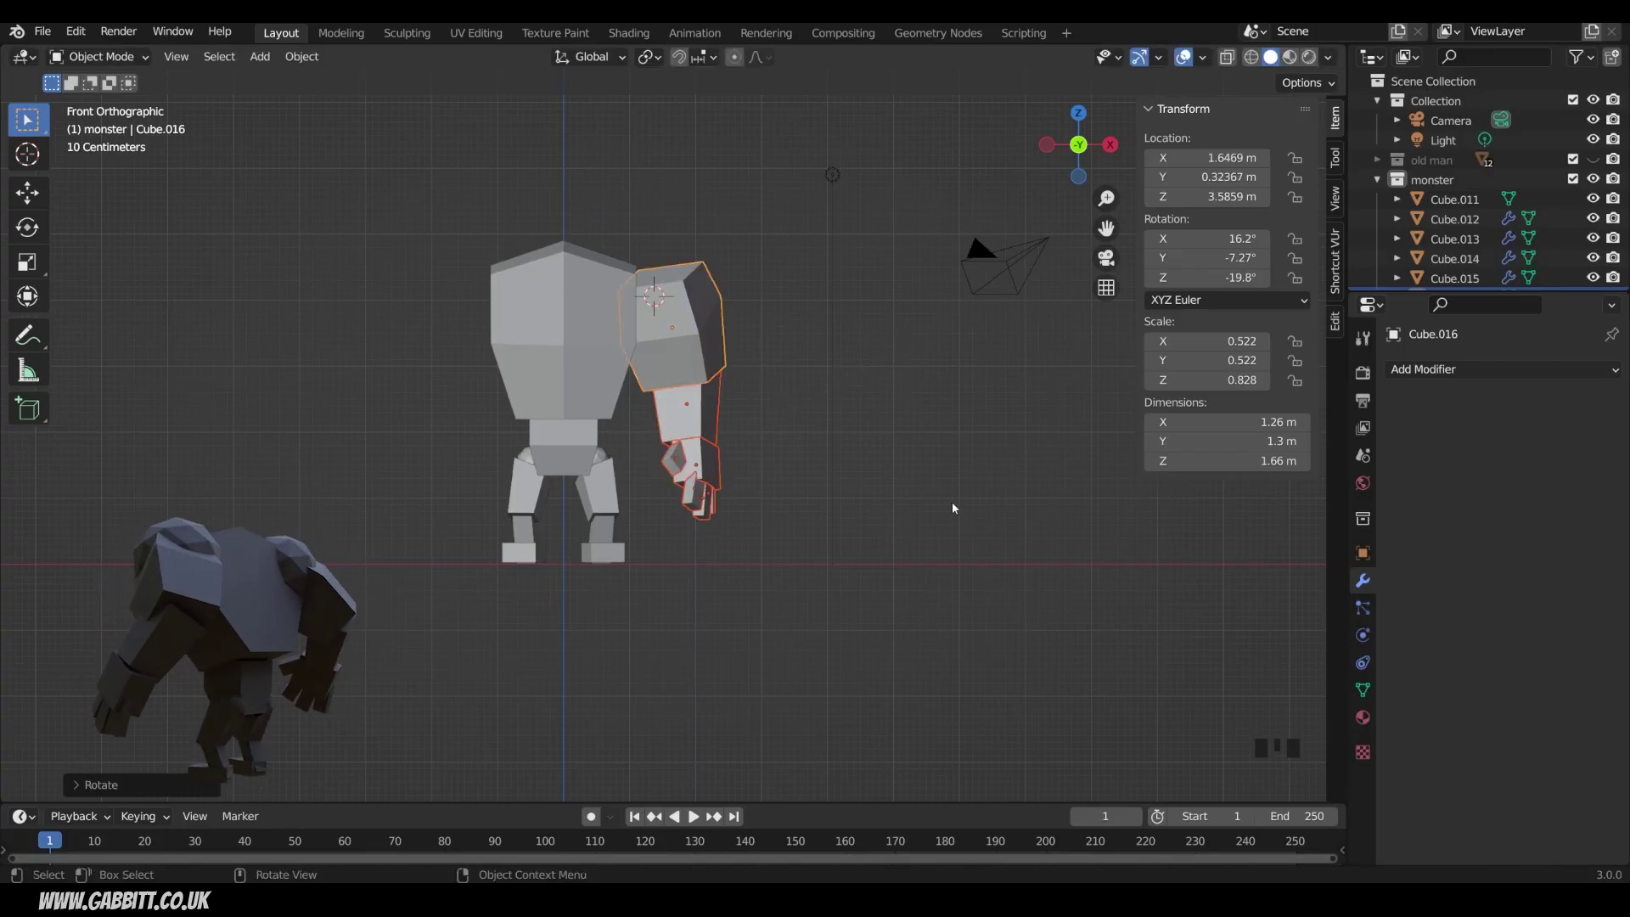
key(r)
key(g)
click(976, 483)
key(r)
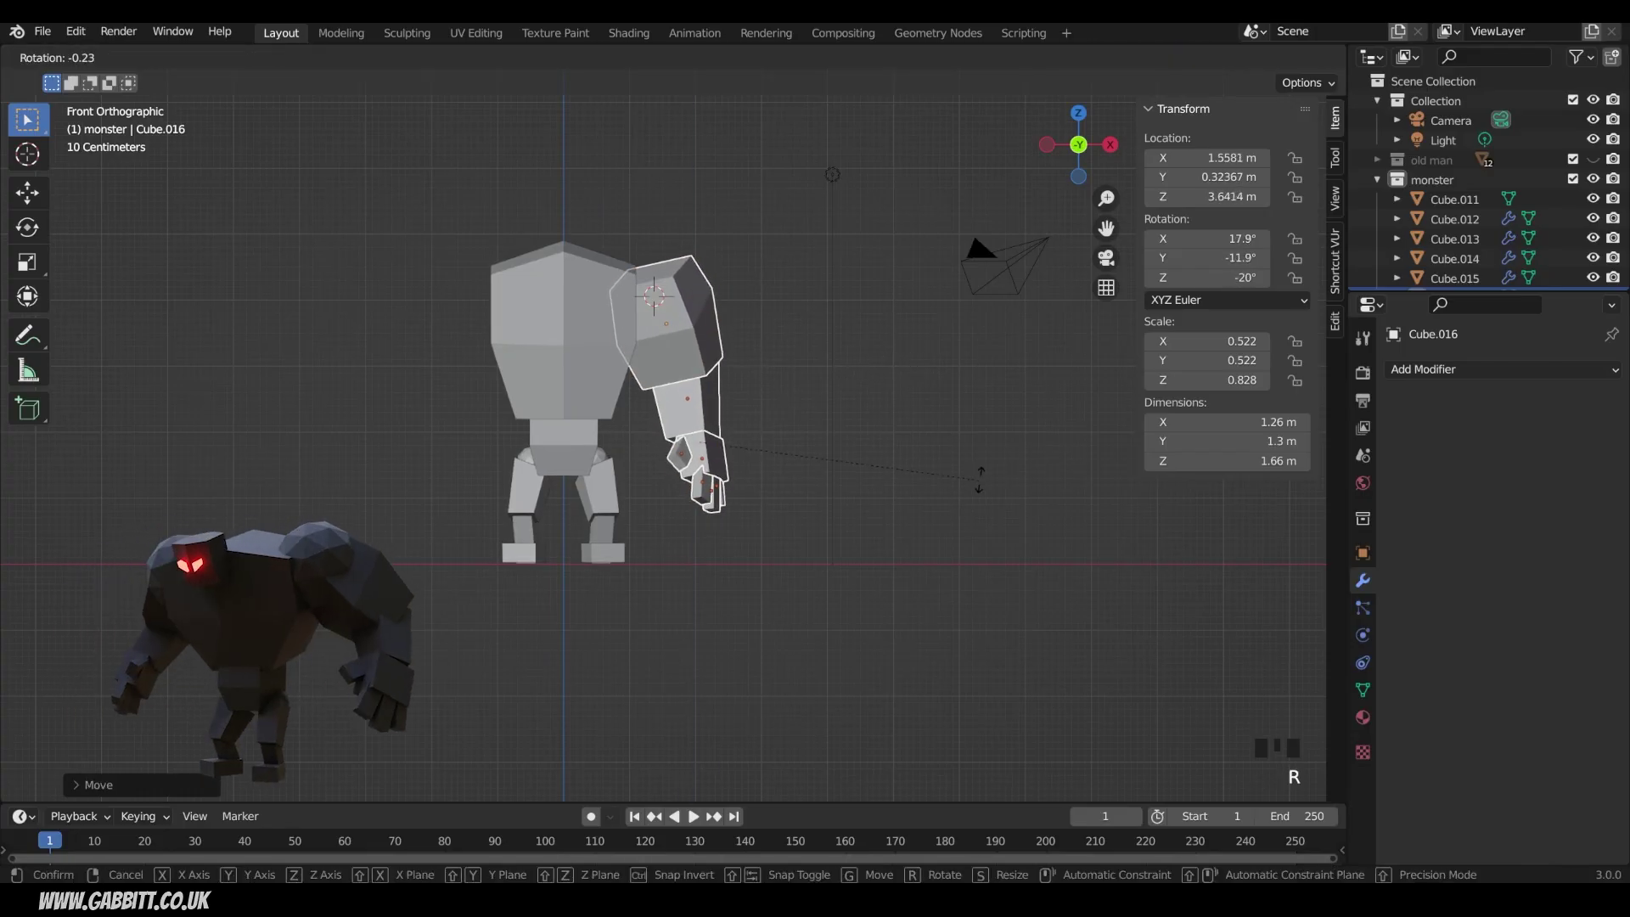
click(976, 477)
key(g)
click(971, 475)
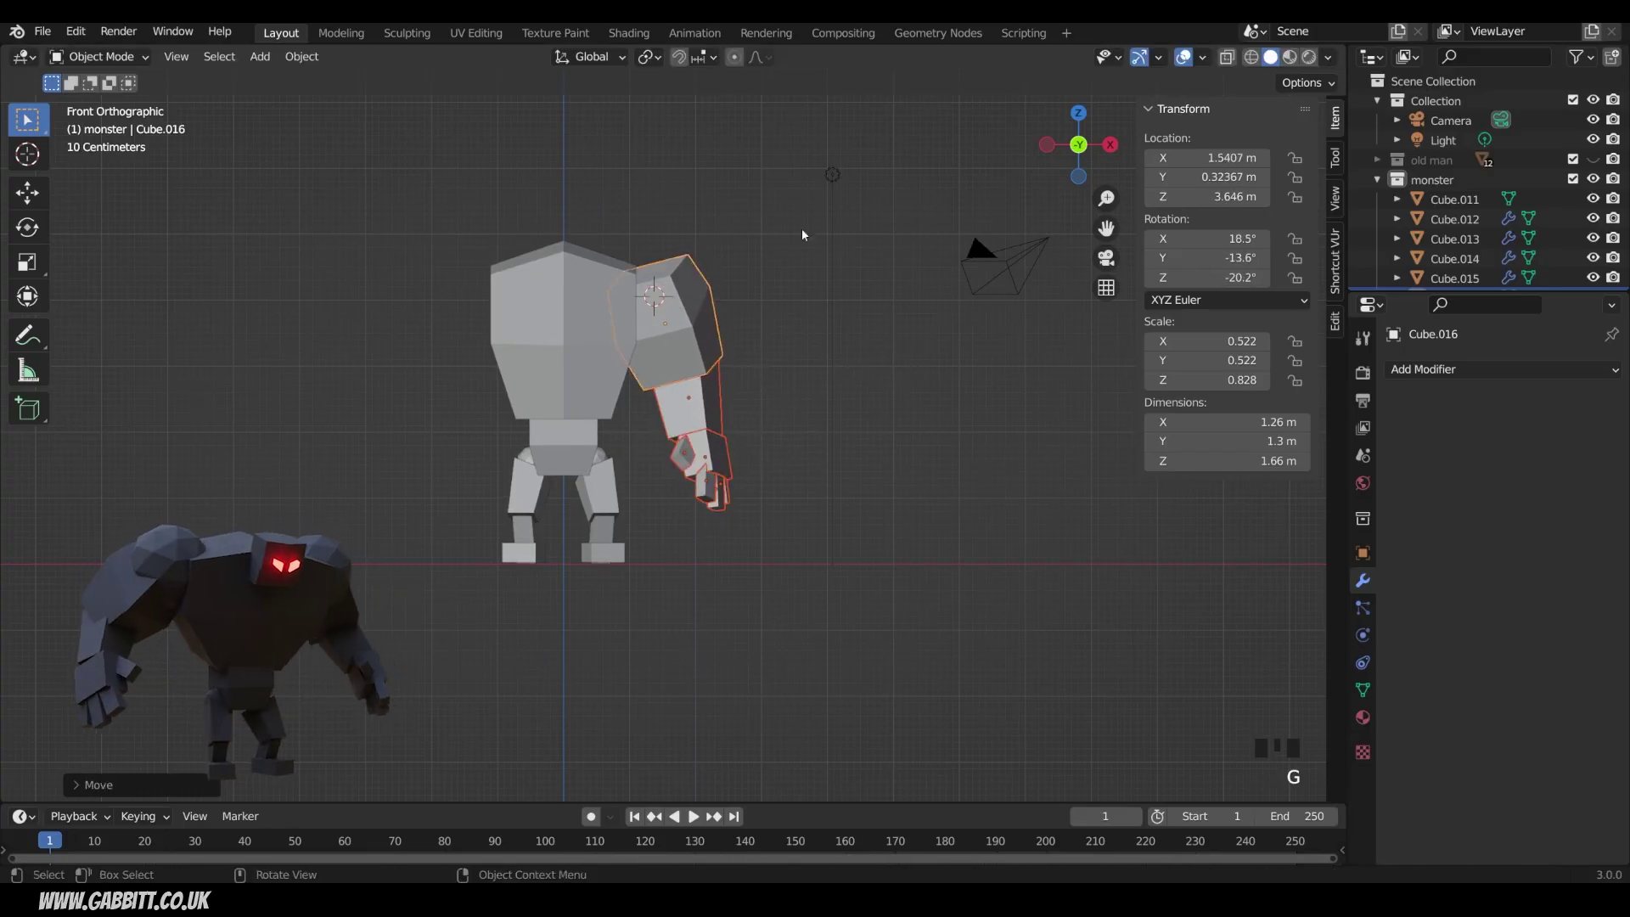
click(650, 56)
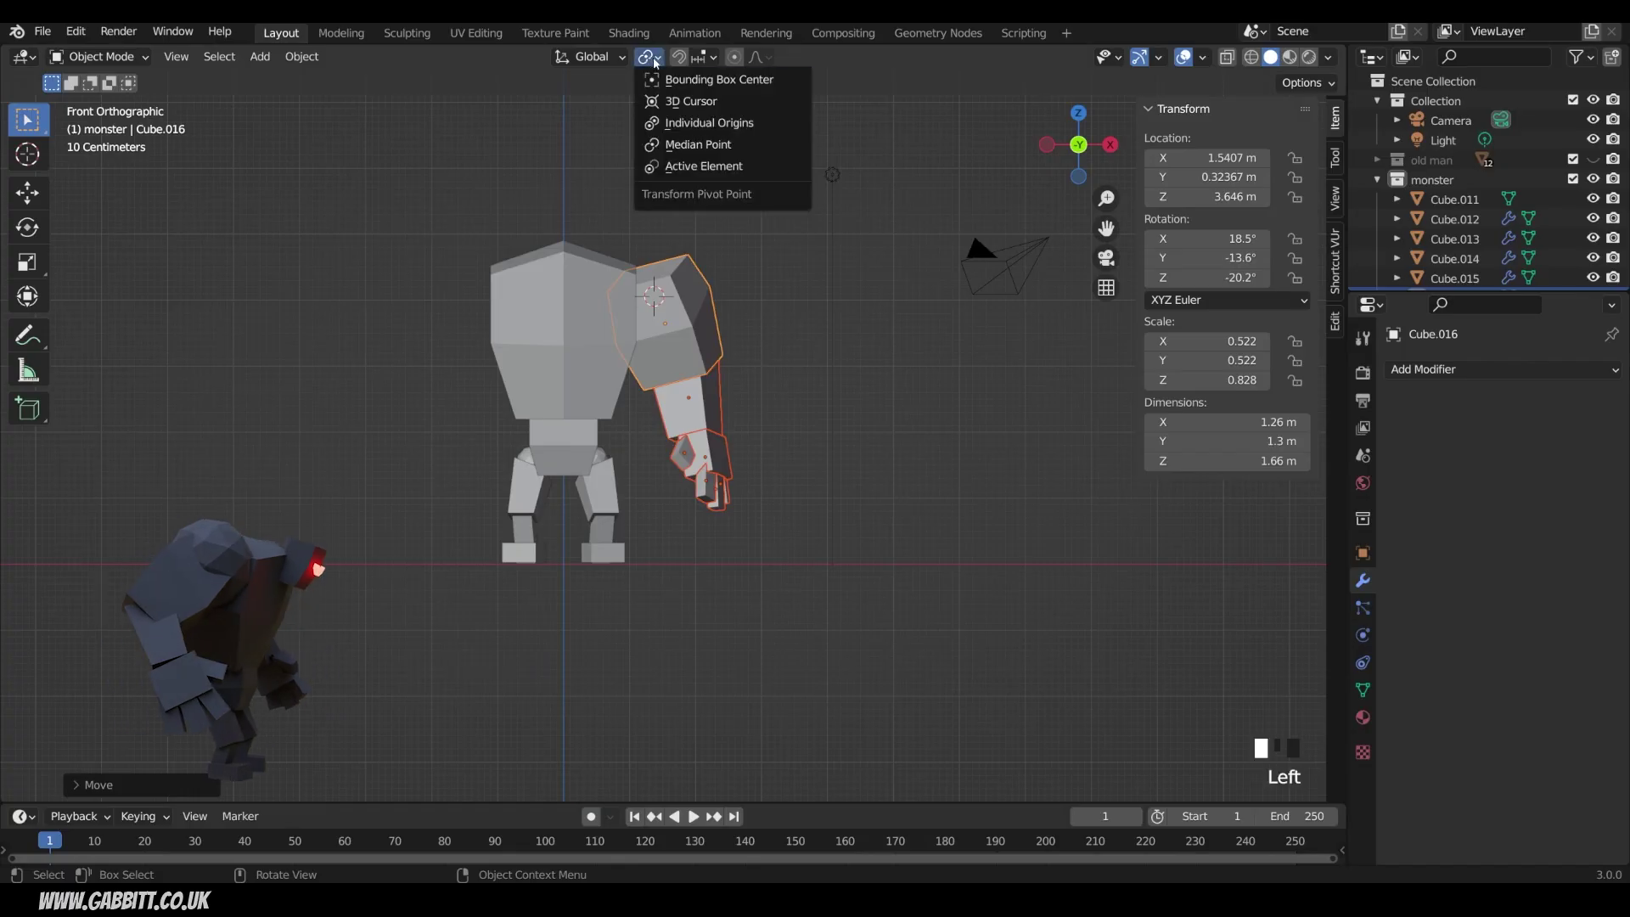
- Try individual-origins rotation, then revert the pivot to the shared median point
click(696, 124)
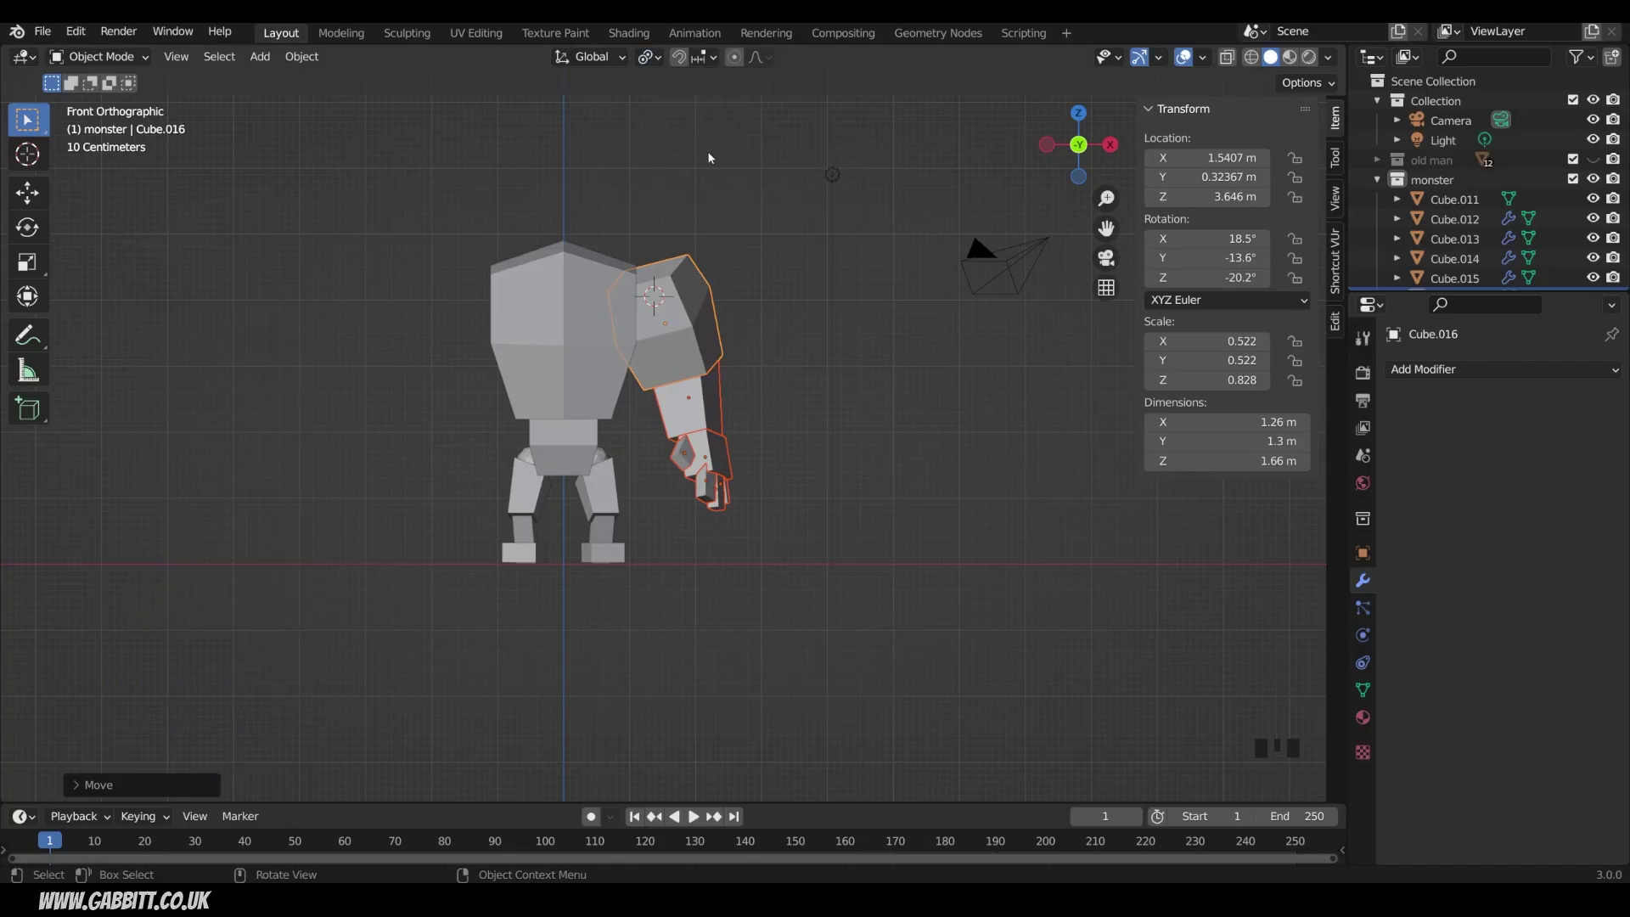
key(r)
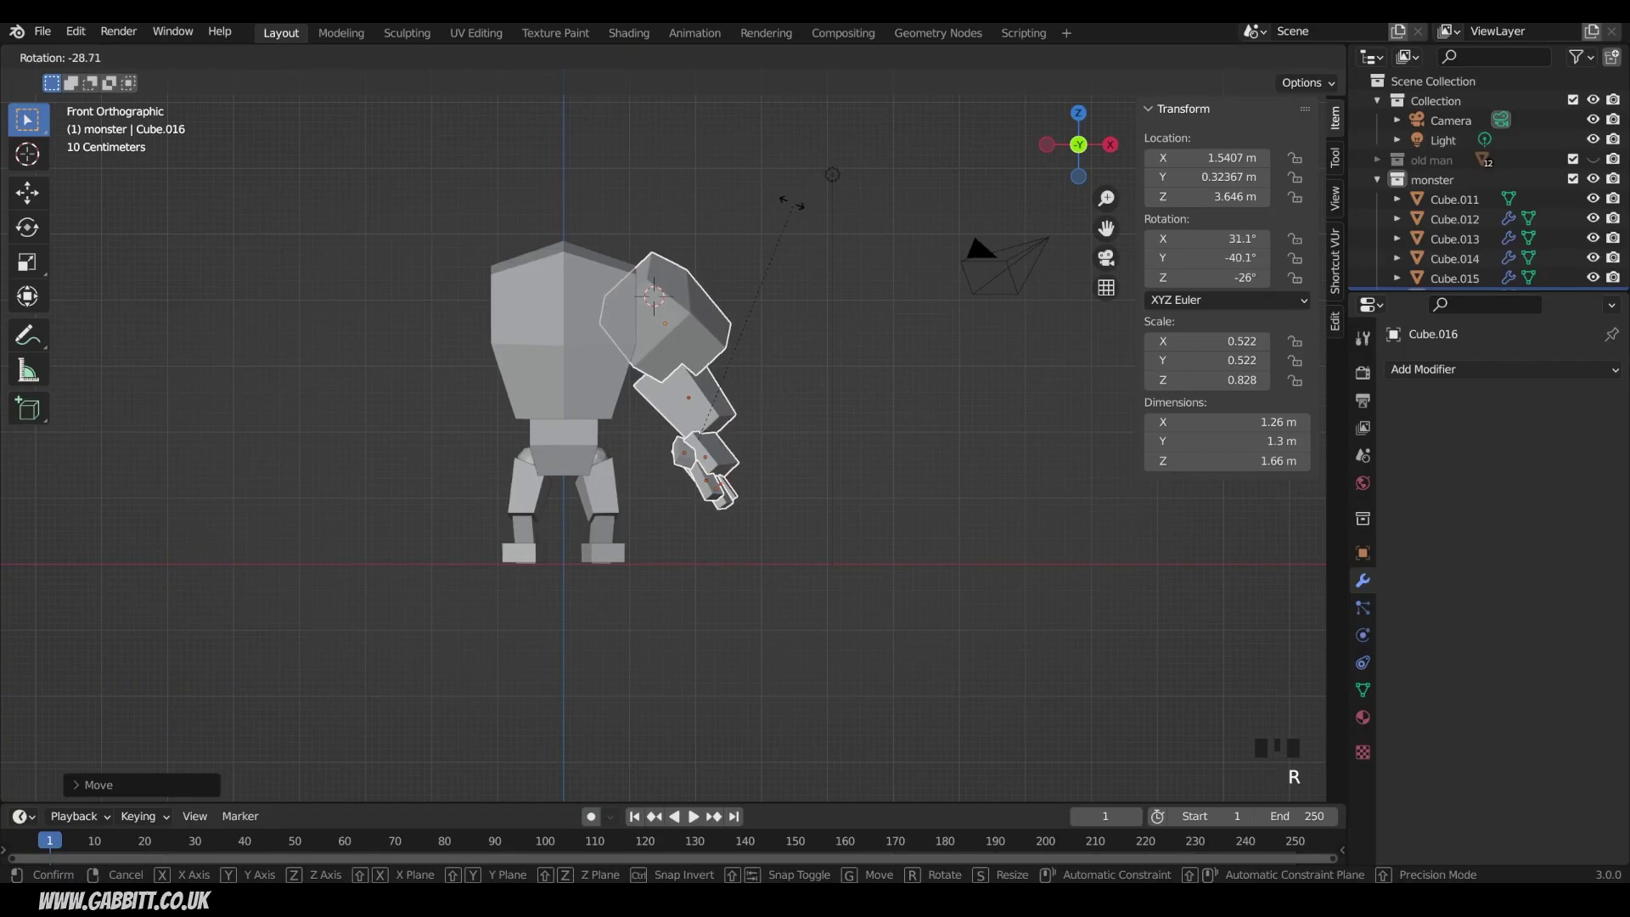
click(875, 314)
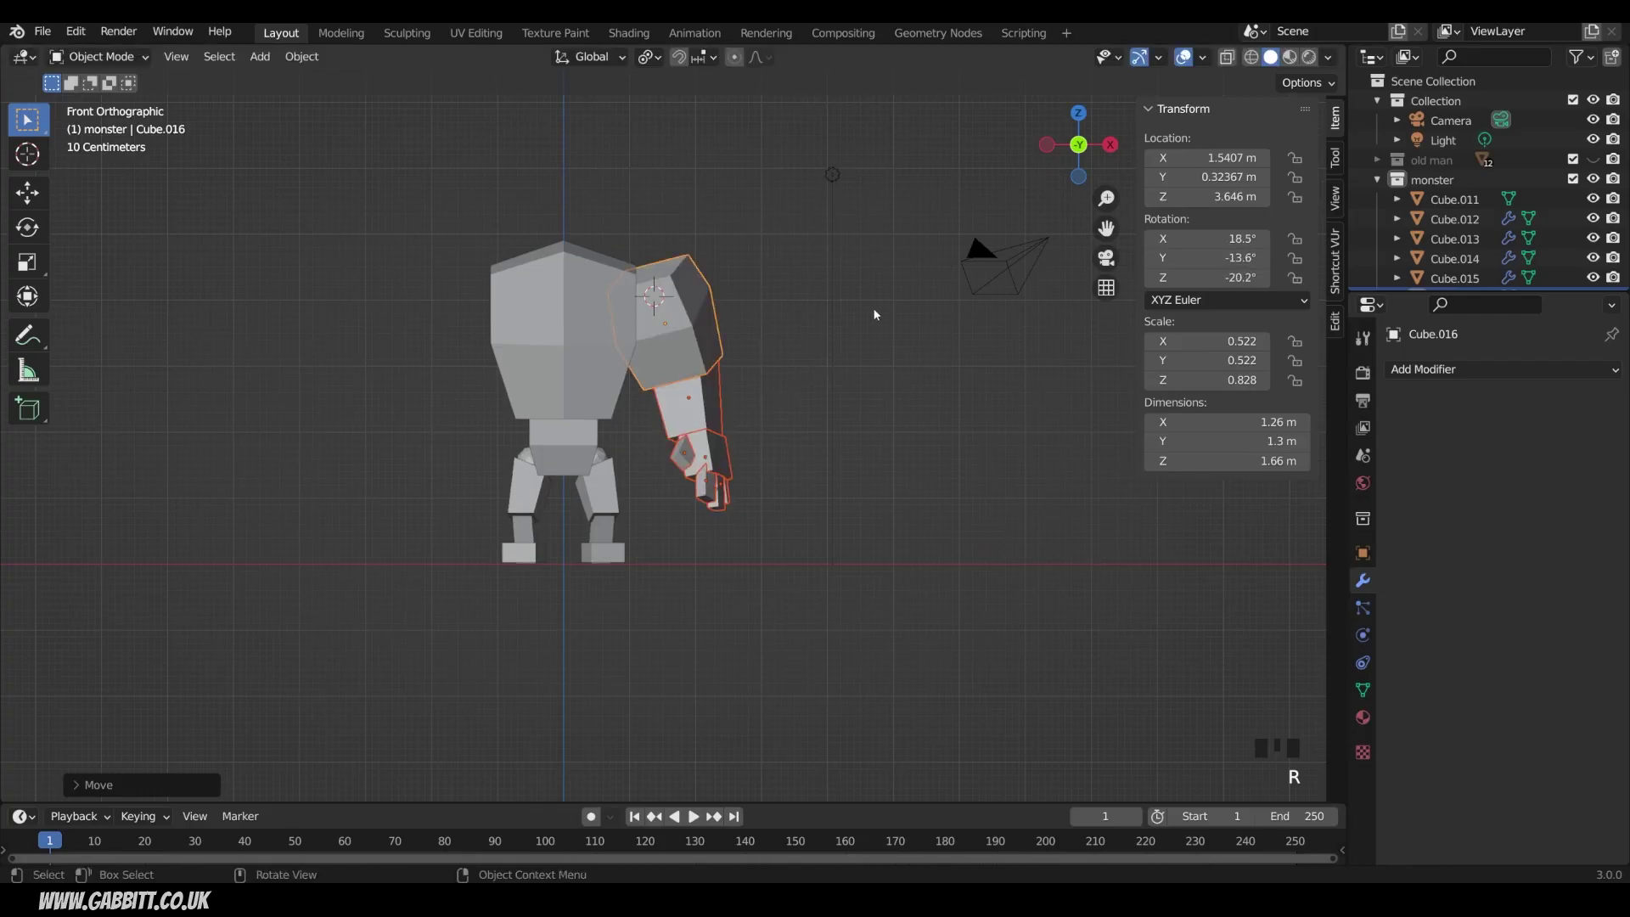
click(662, 60)
click(679, 148)
- Rotate the selected arm pieces and shift them into a new position
key(r)
click(892, 505)
key(g)
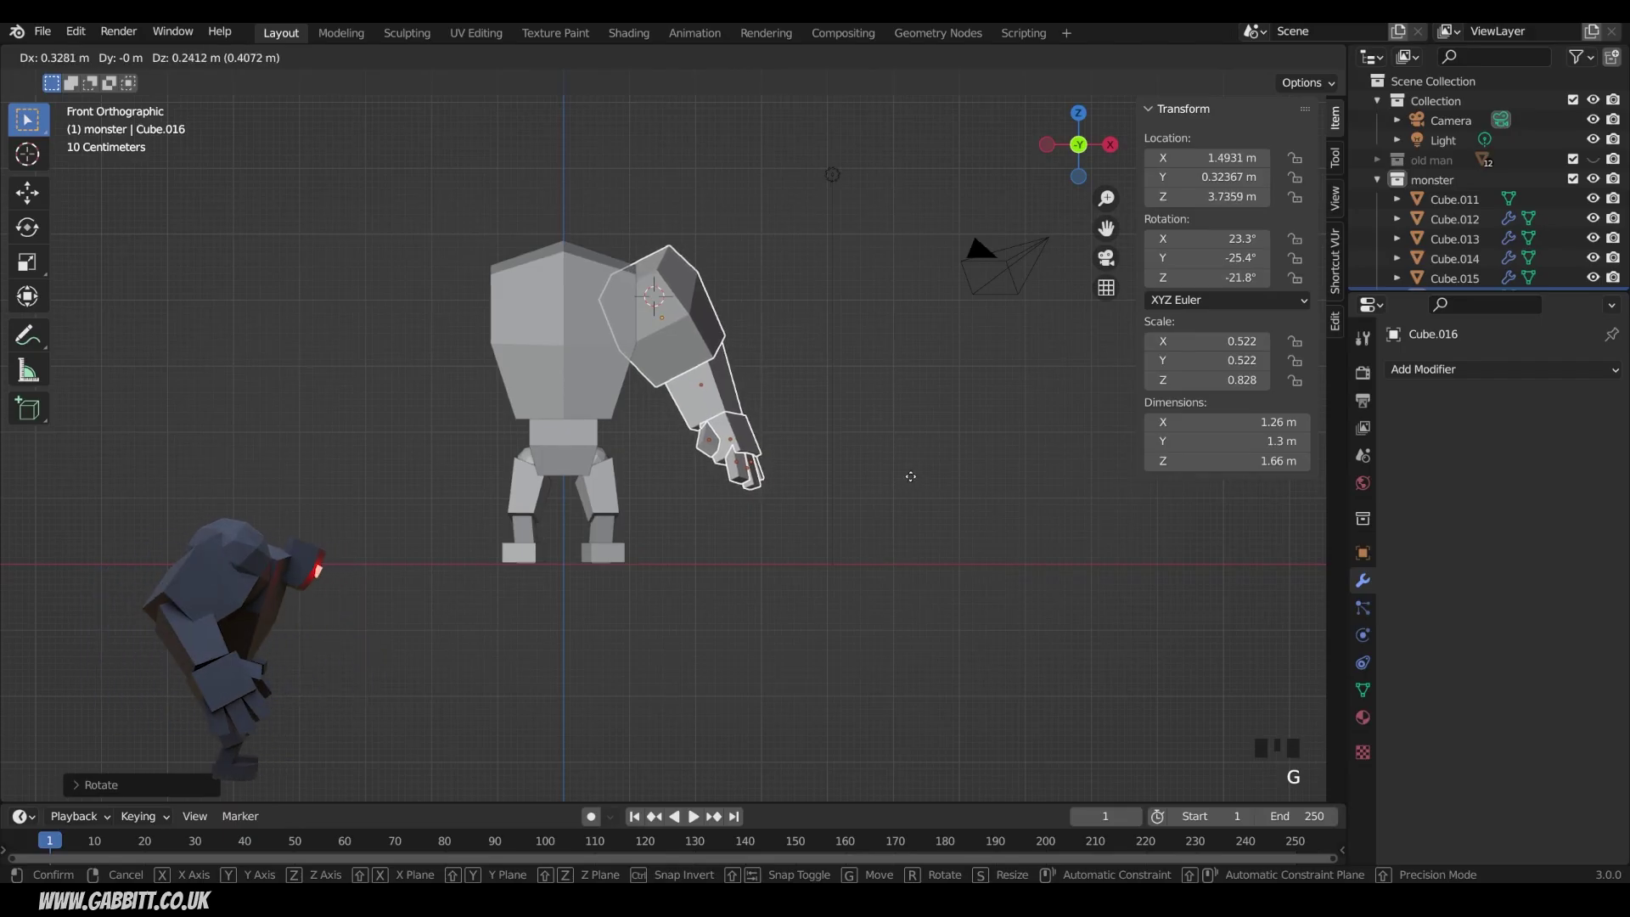
click(910, 476)
- Rotate the hand and move it under the wrist
click(703, 441)
key(r)
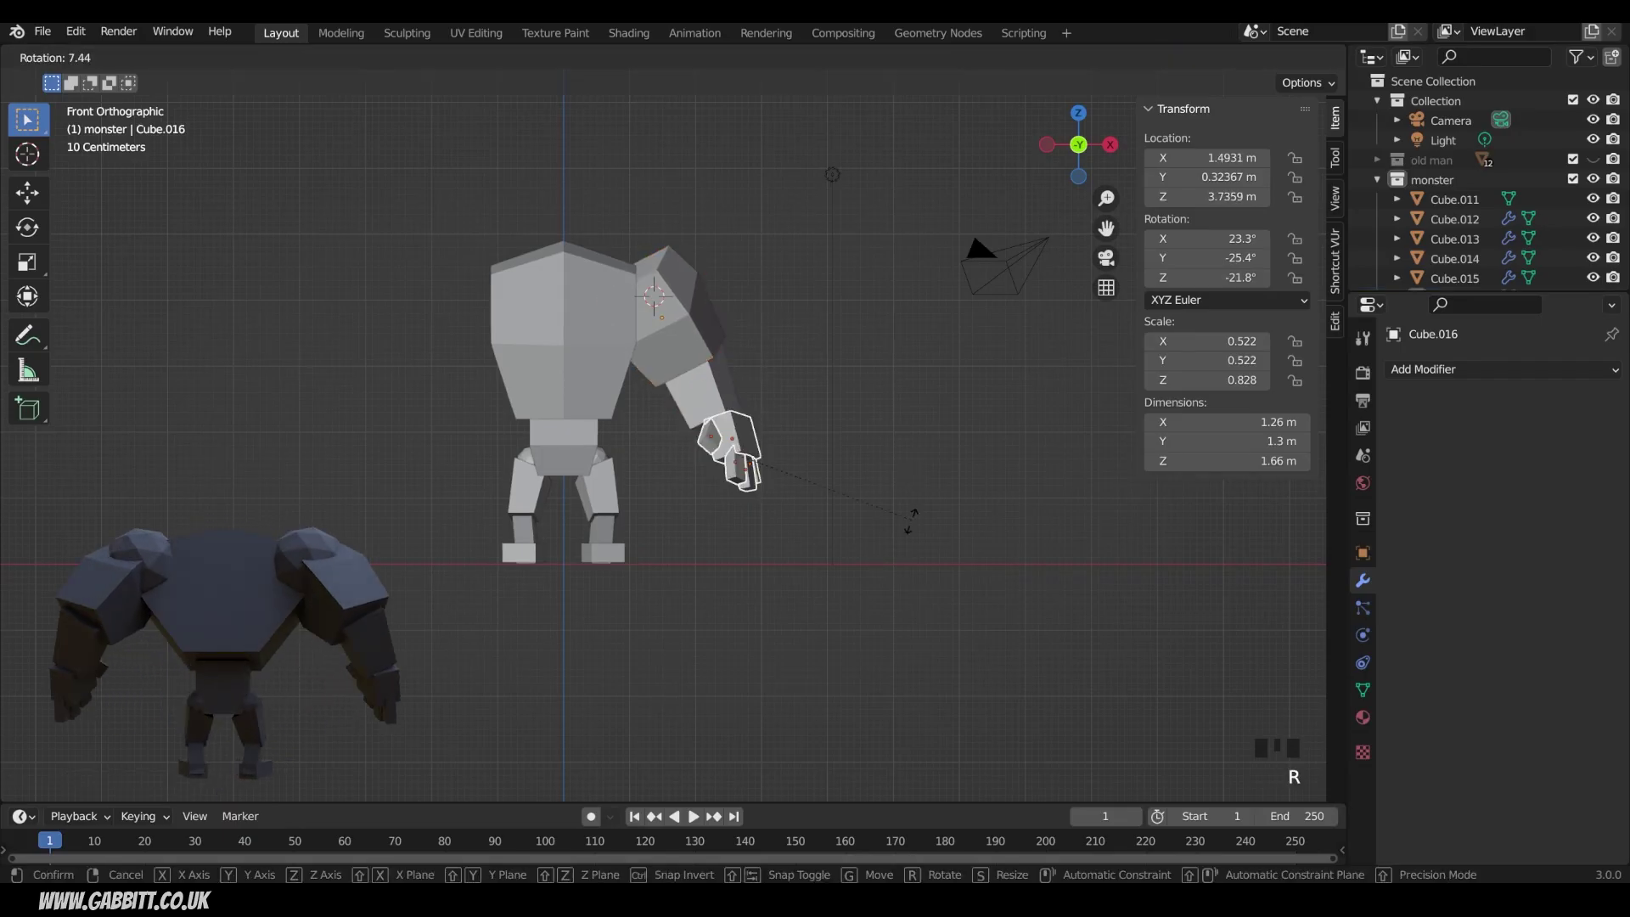
click(891, 533)
key(g)
click(898, 546)
key(g)
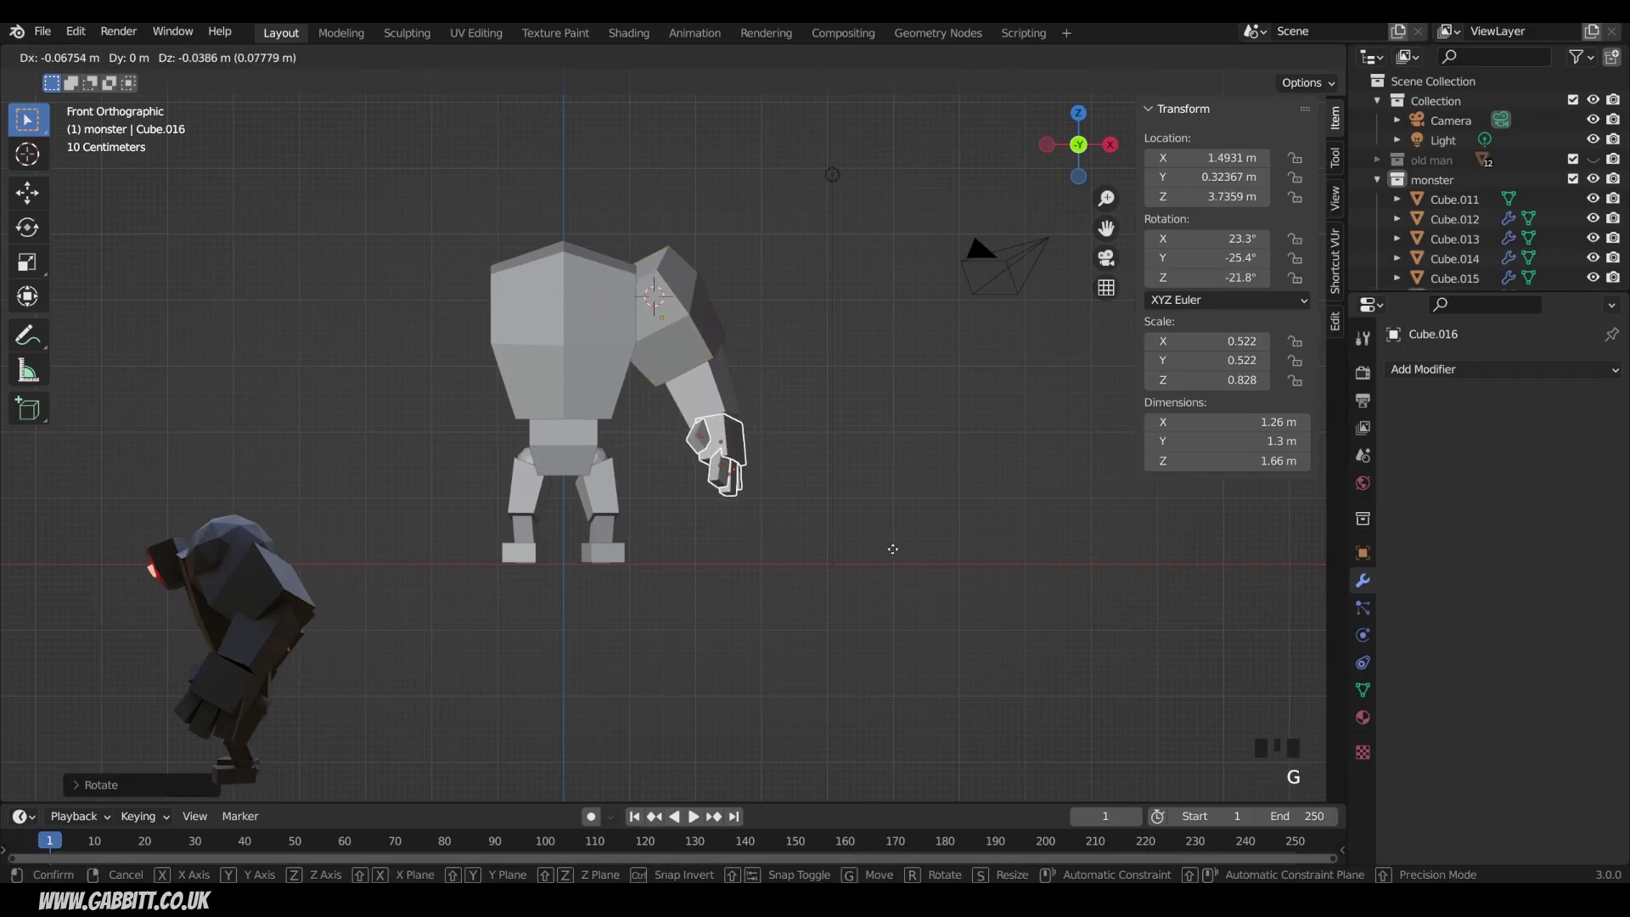
click(887, 515)
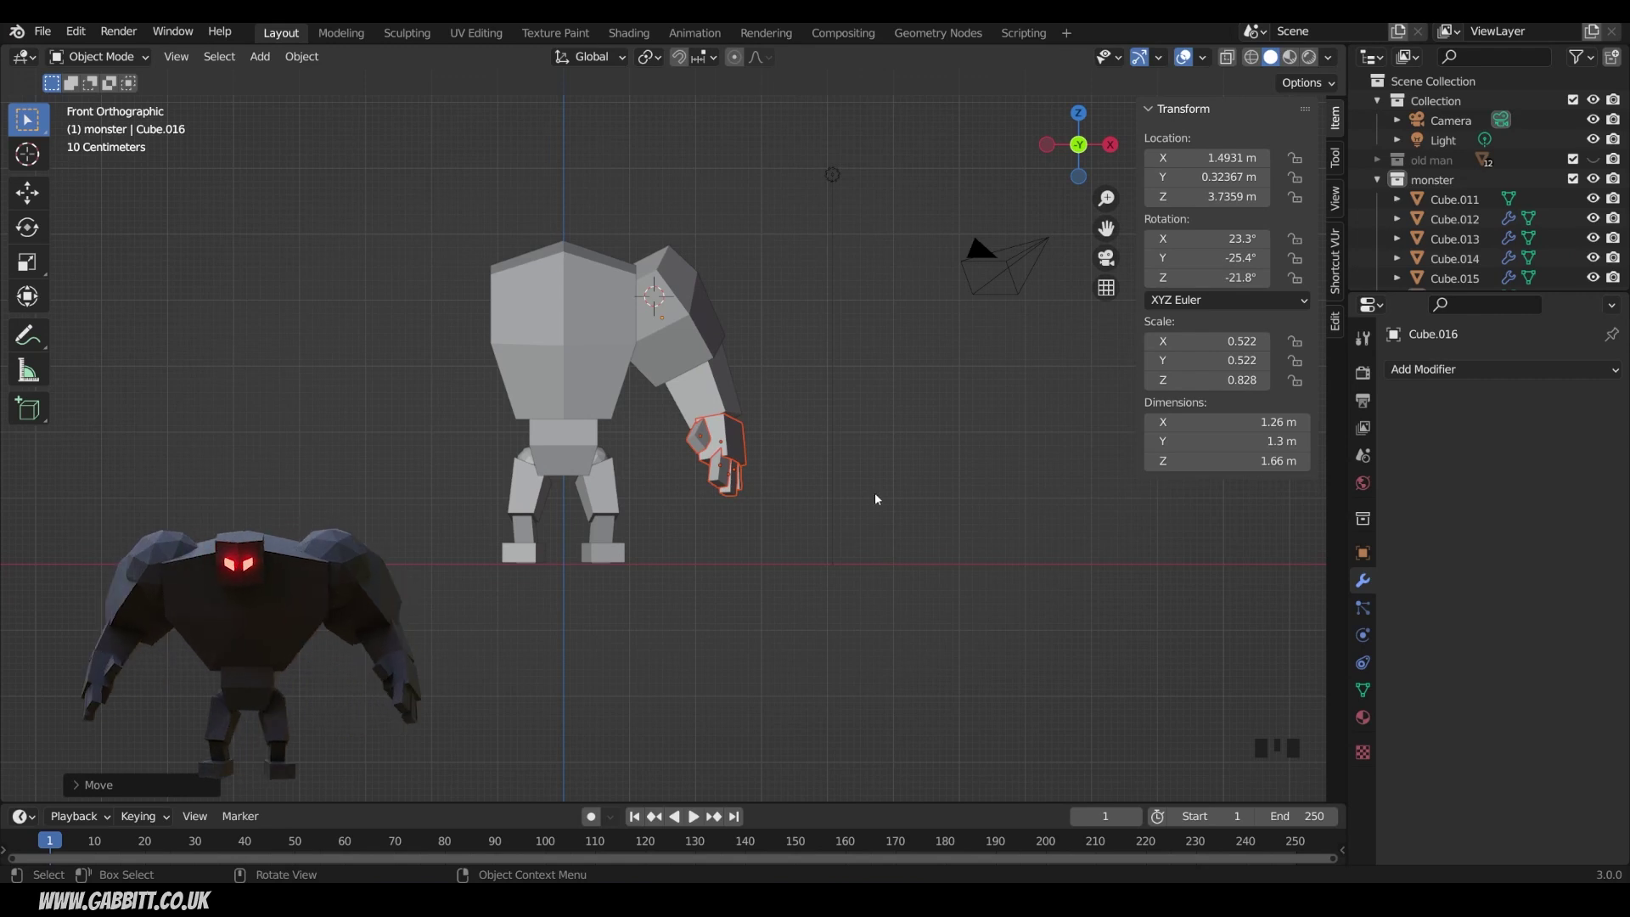
middle_drag(874, 492, 787, 487)
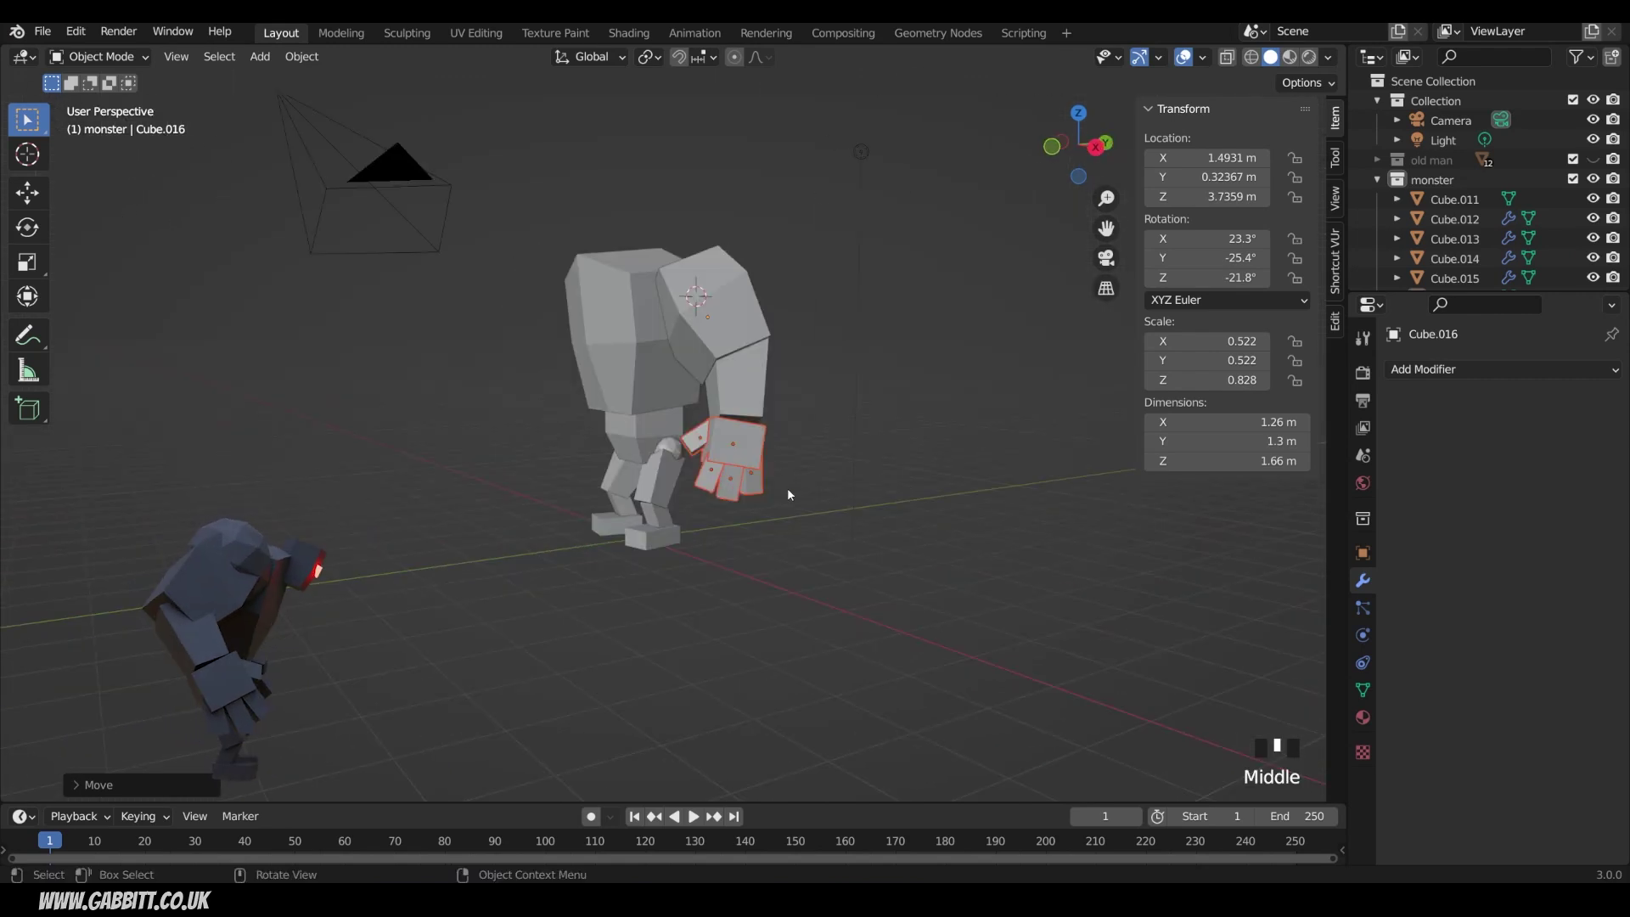
key(g)
click(768, 459)
- Move the hand and forearm together, then reposition the upper arm to meet them
shift+click(753, 416)
key(g)
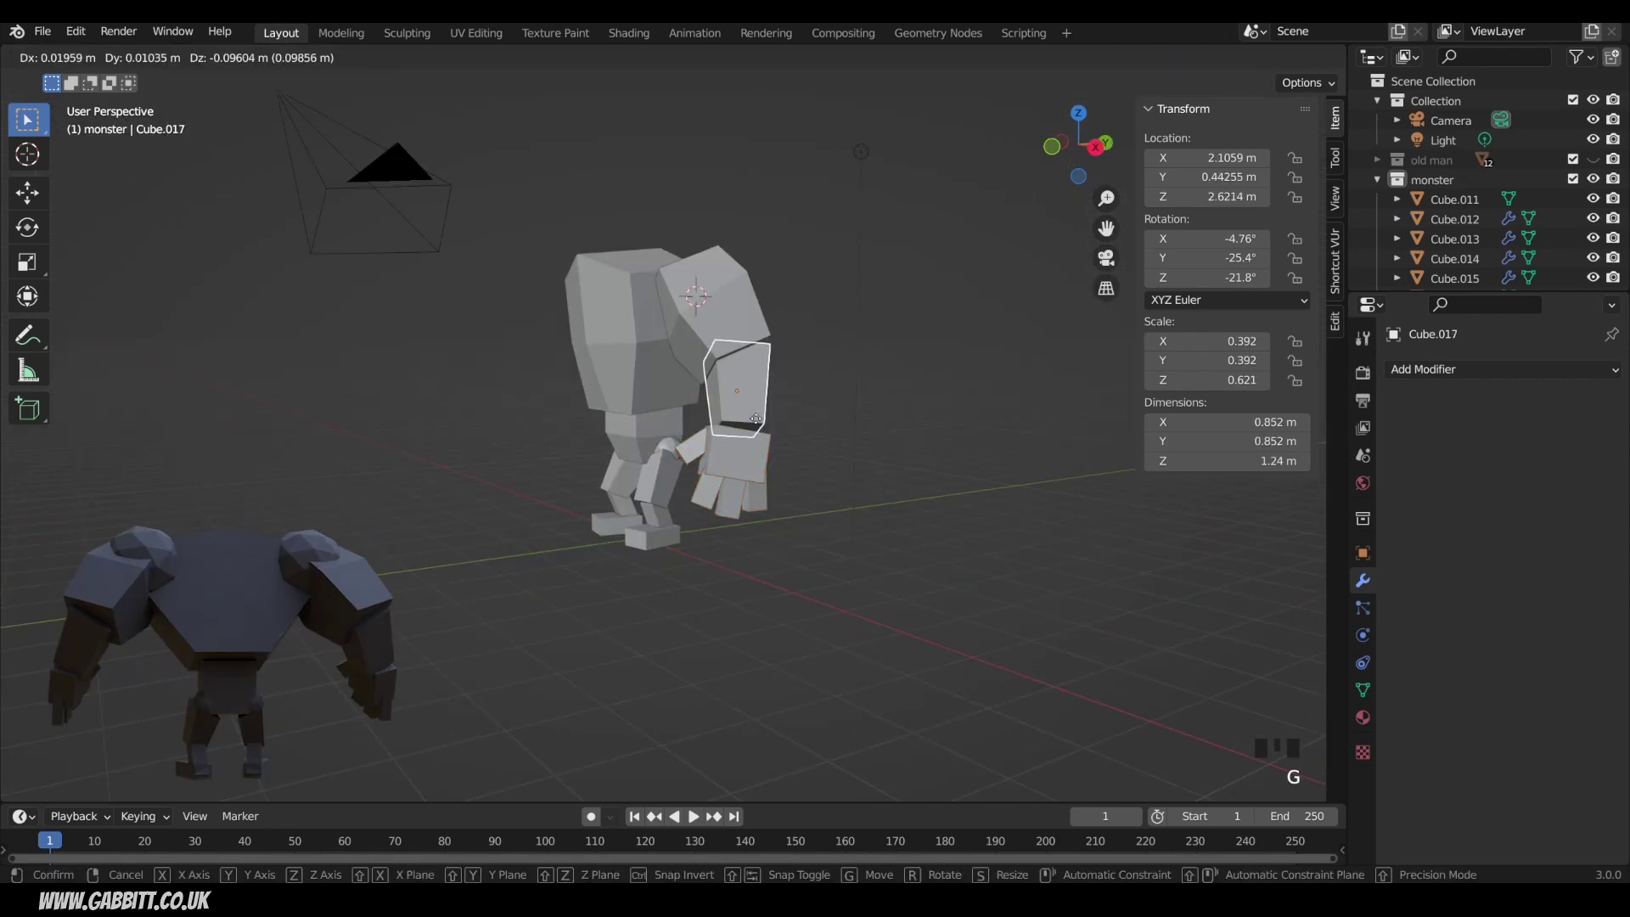
click(776, 423)
middle_drag(781, 423, 979, 334)
click(748, 339)
key(g)
click(757, 387)
- Move the hand and upper arm together so the arm sits at about 1.98 m on X
middle_drag(654, 288, 756, 316)
click(680, 531)
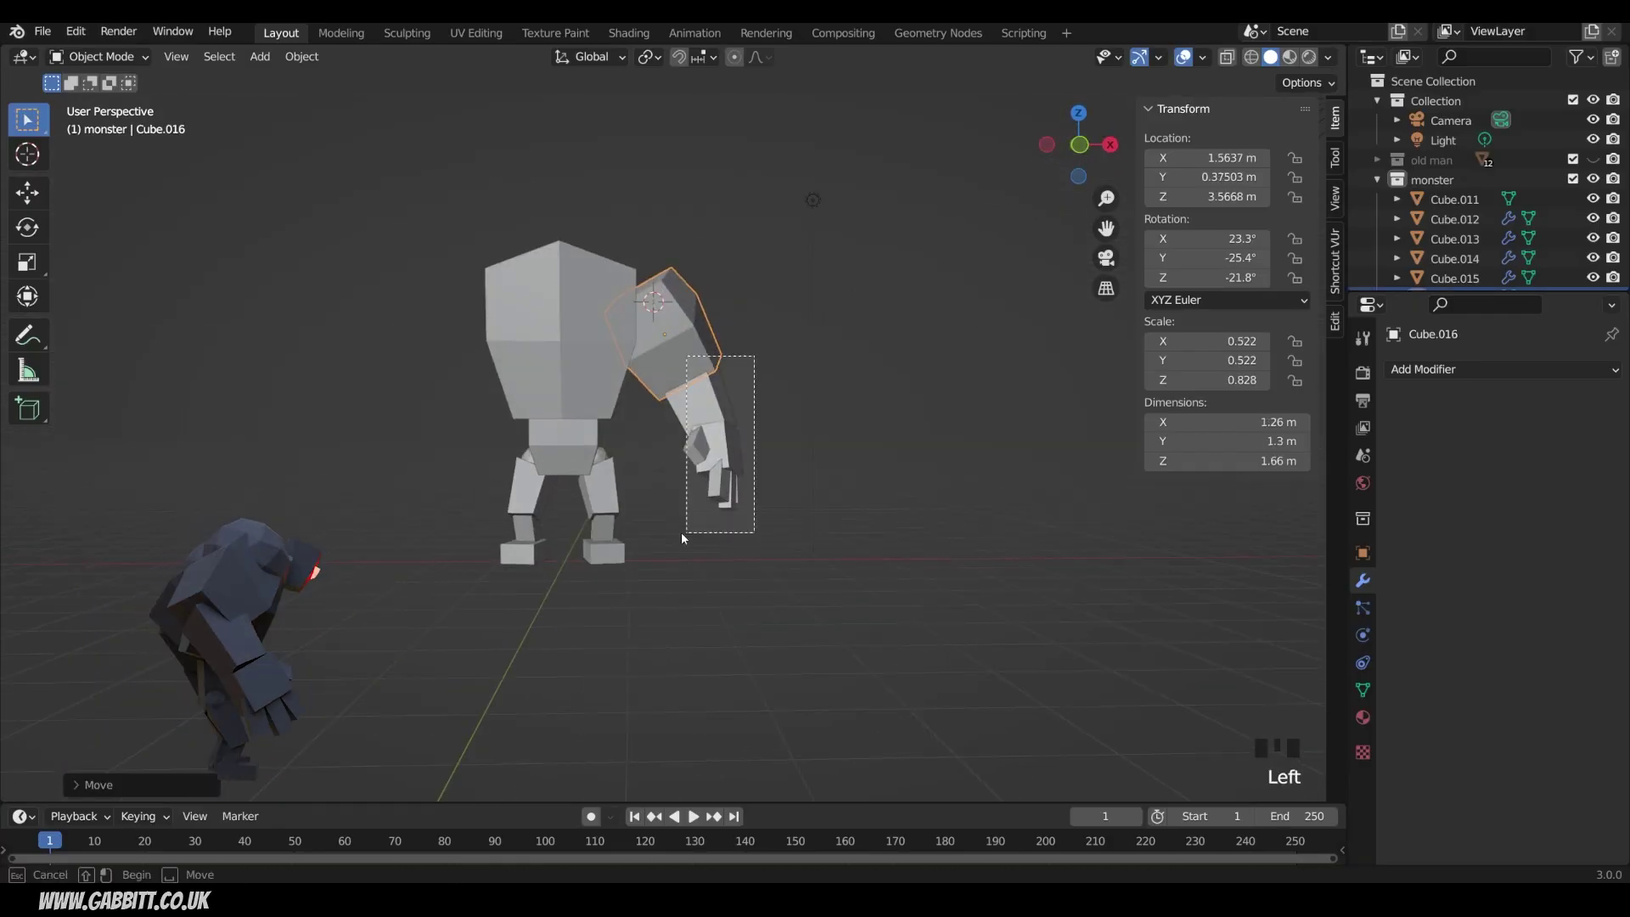
shift+click(683, 356)
key(g)
click(725, 435)
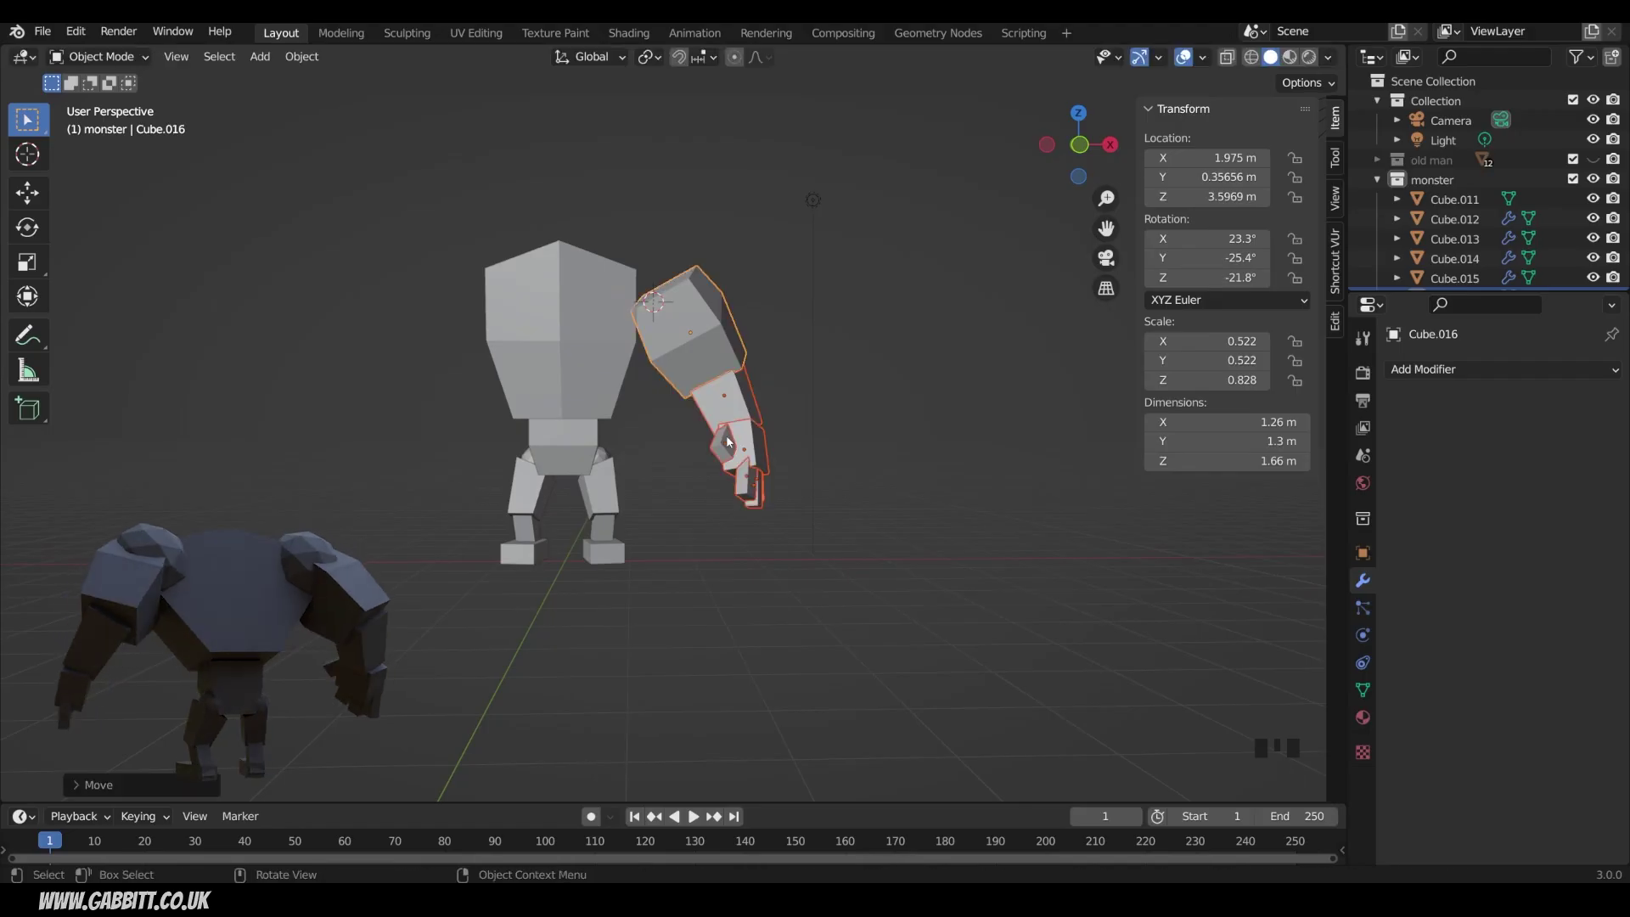
middle_drag(725, 435, 662, 277)
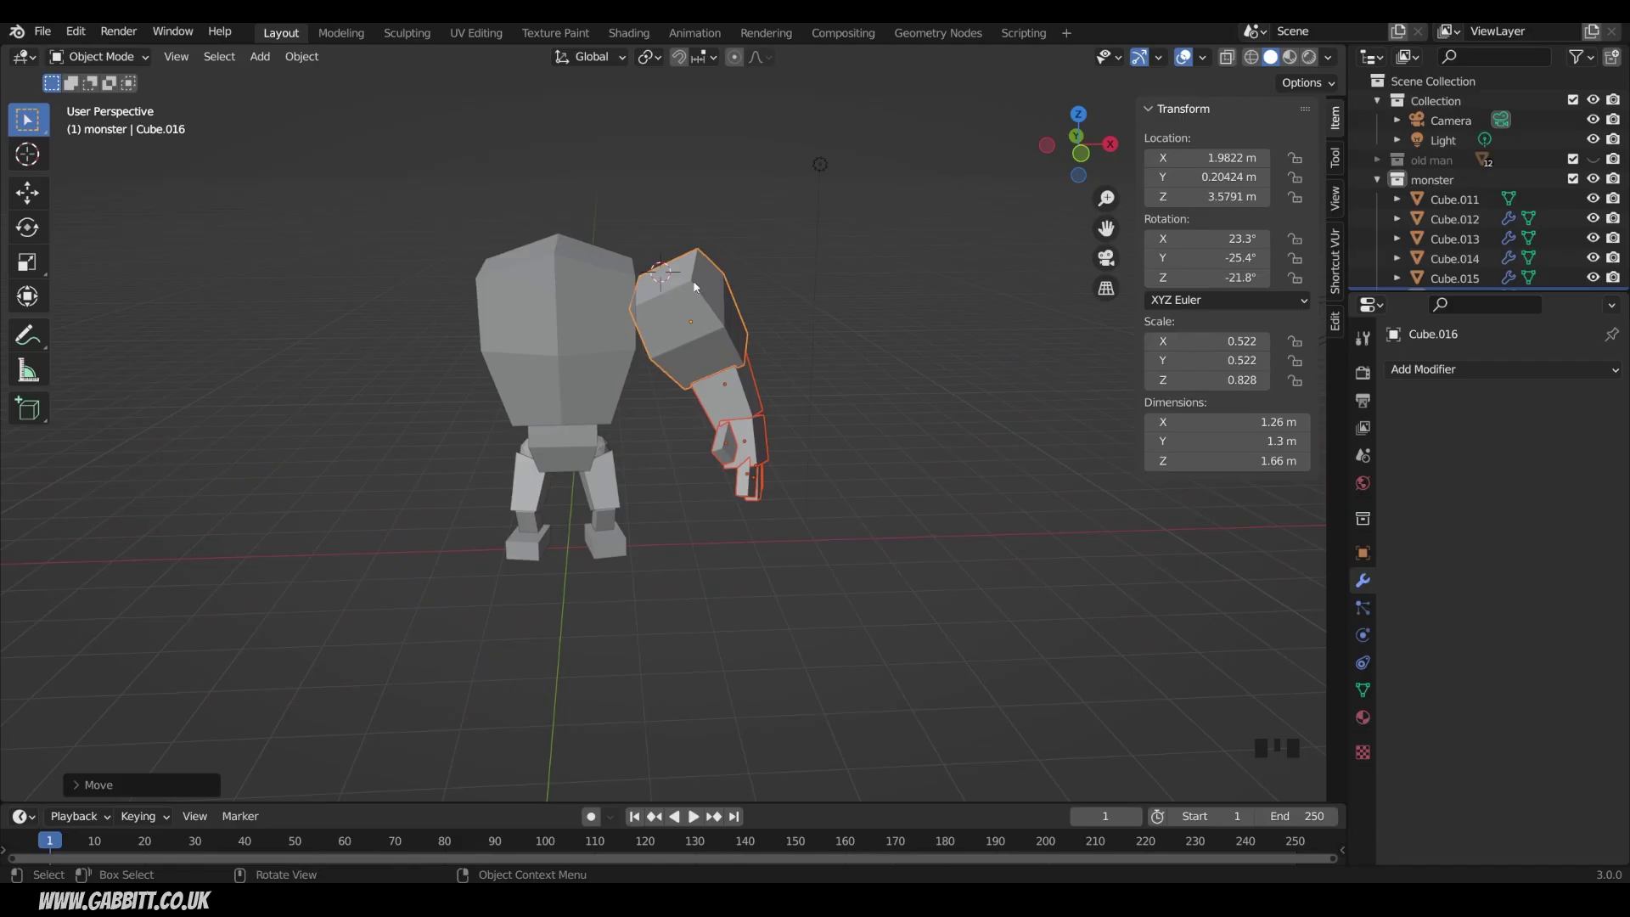
key(shift+a)
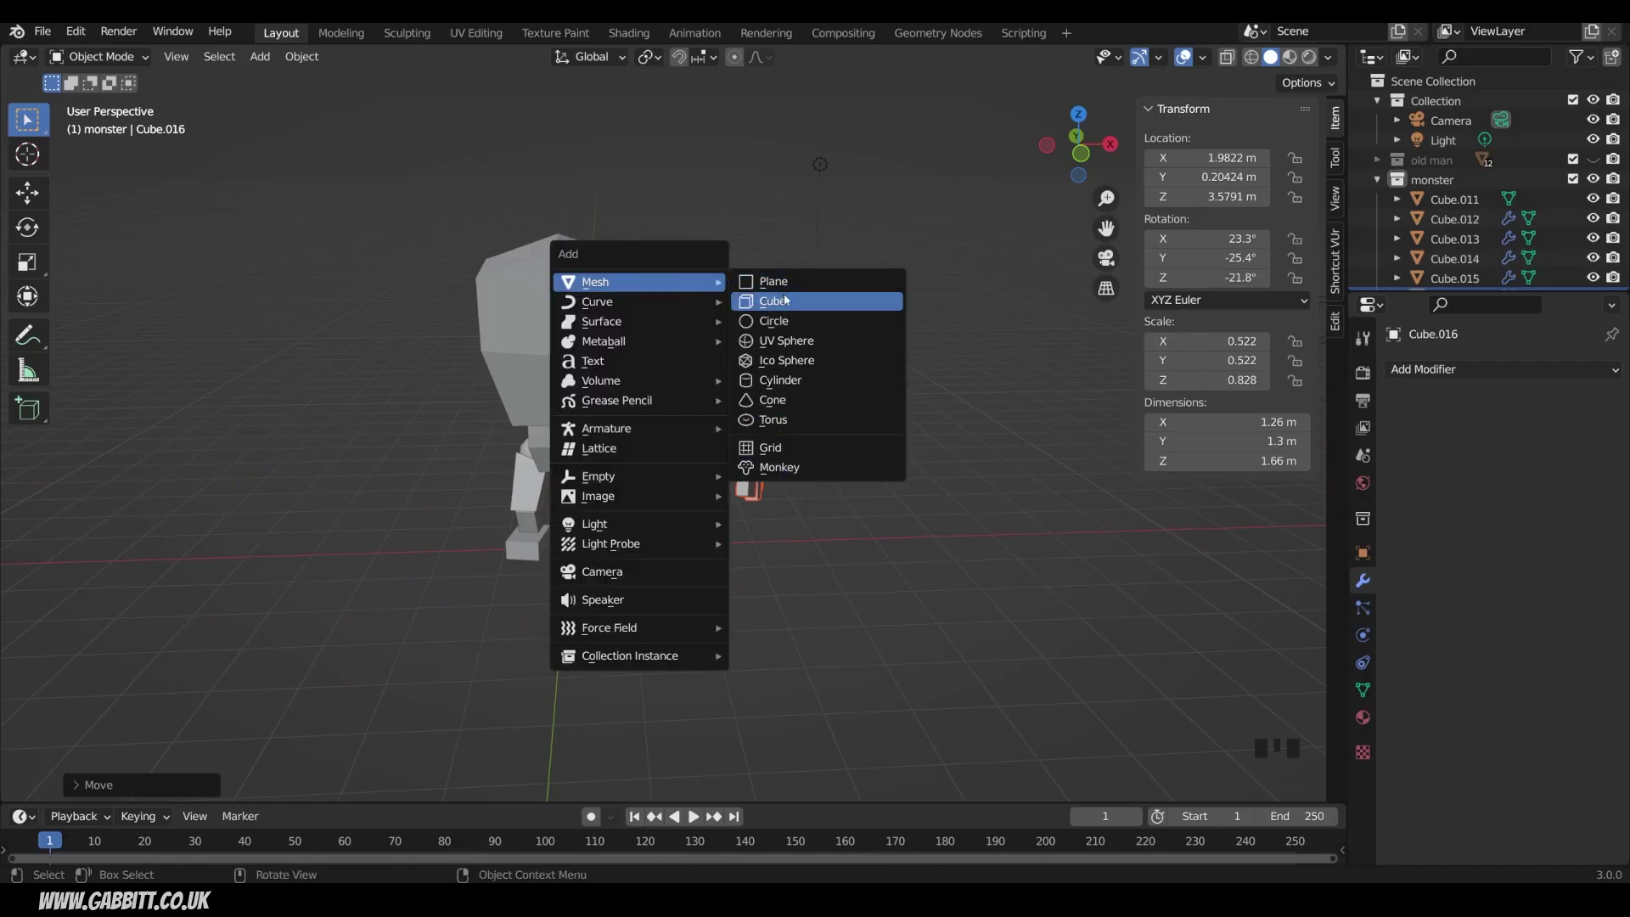
- Add an icosphere and scale it down to 0.837
click(789, 365)
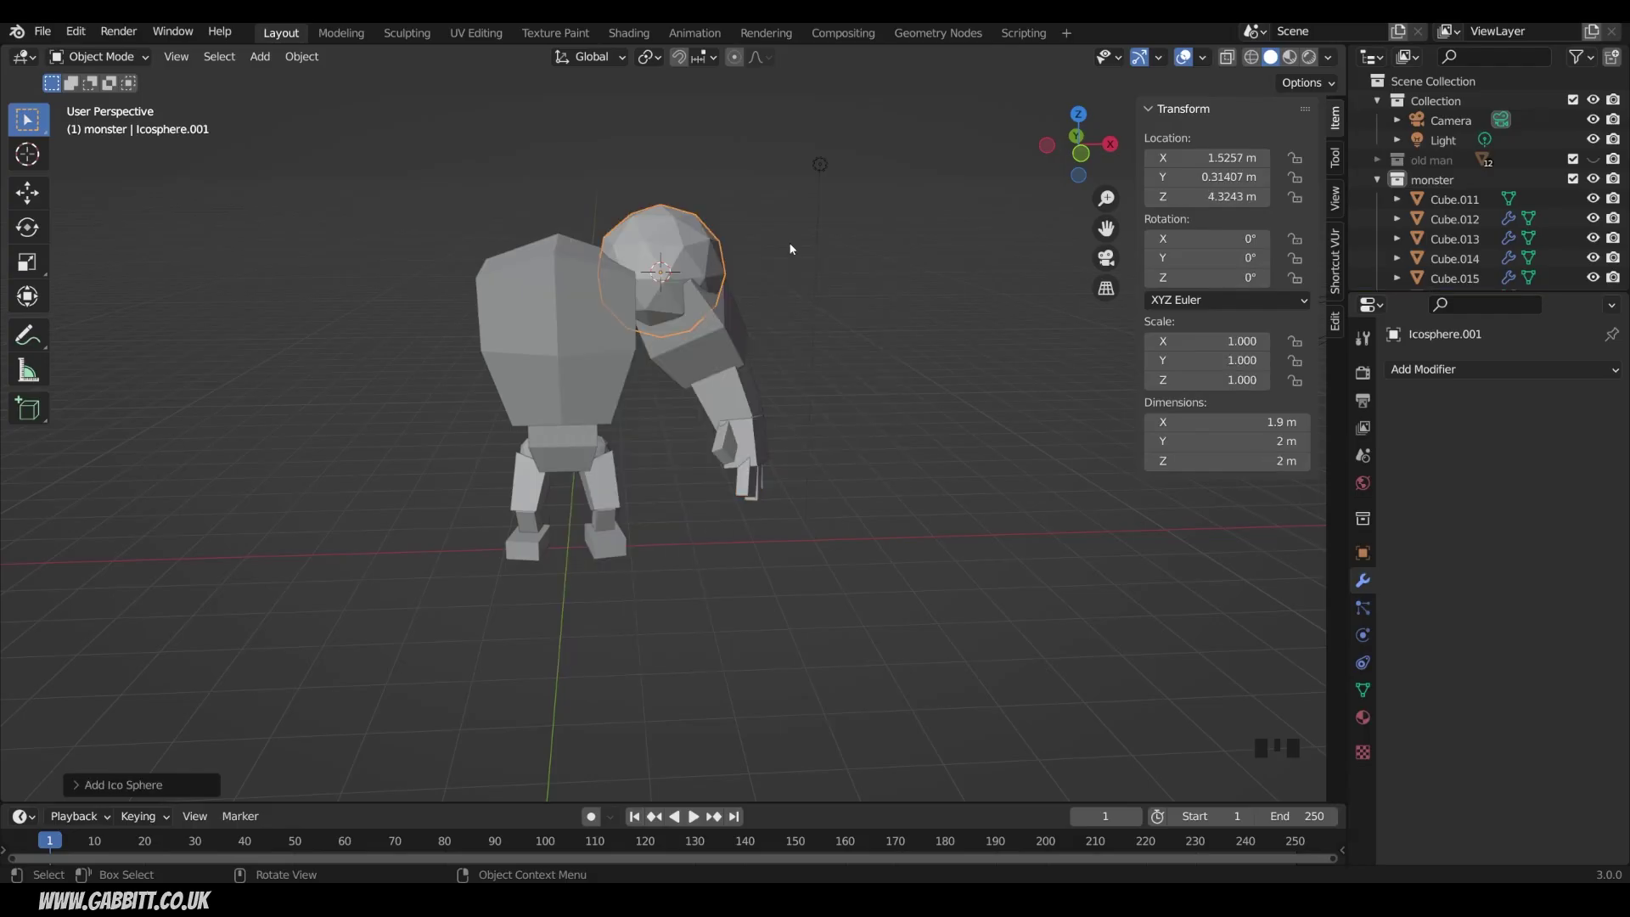
key(s)
click(754, 247)
- Move the icosphere onto the top of the upper arm as the shoulder
key(g)
middle_drag(748, 247, 894, 288)
click(880, 291)
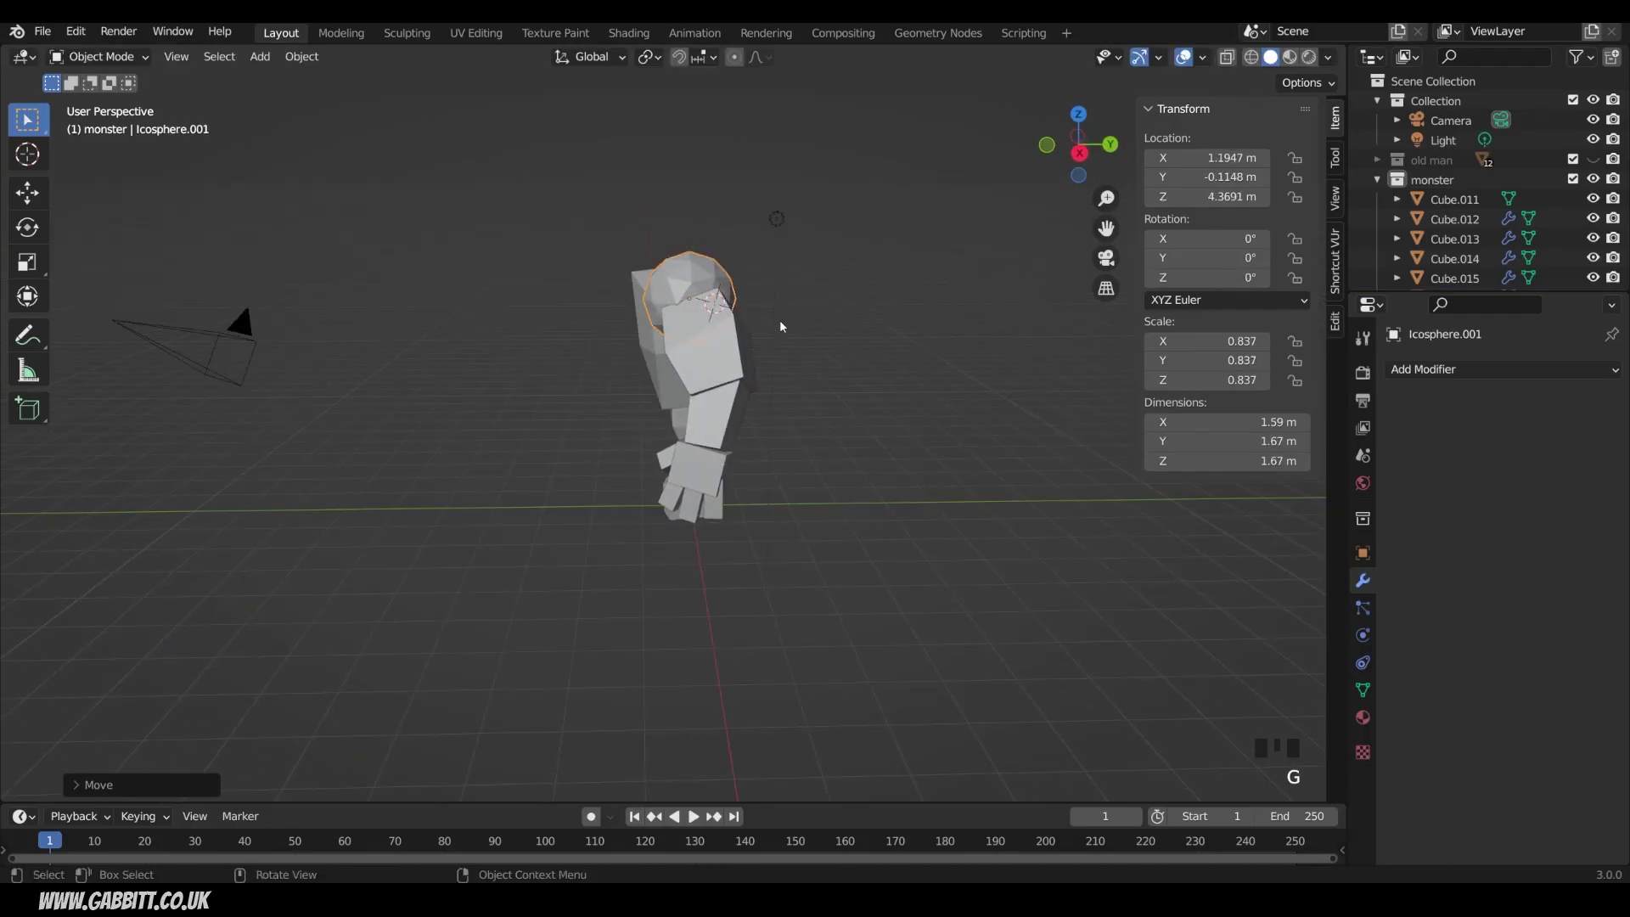
middle_drag(779, 319, 1005, 294)
key(g)
click(957, 319)
click(924, 404)
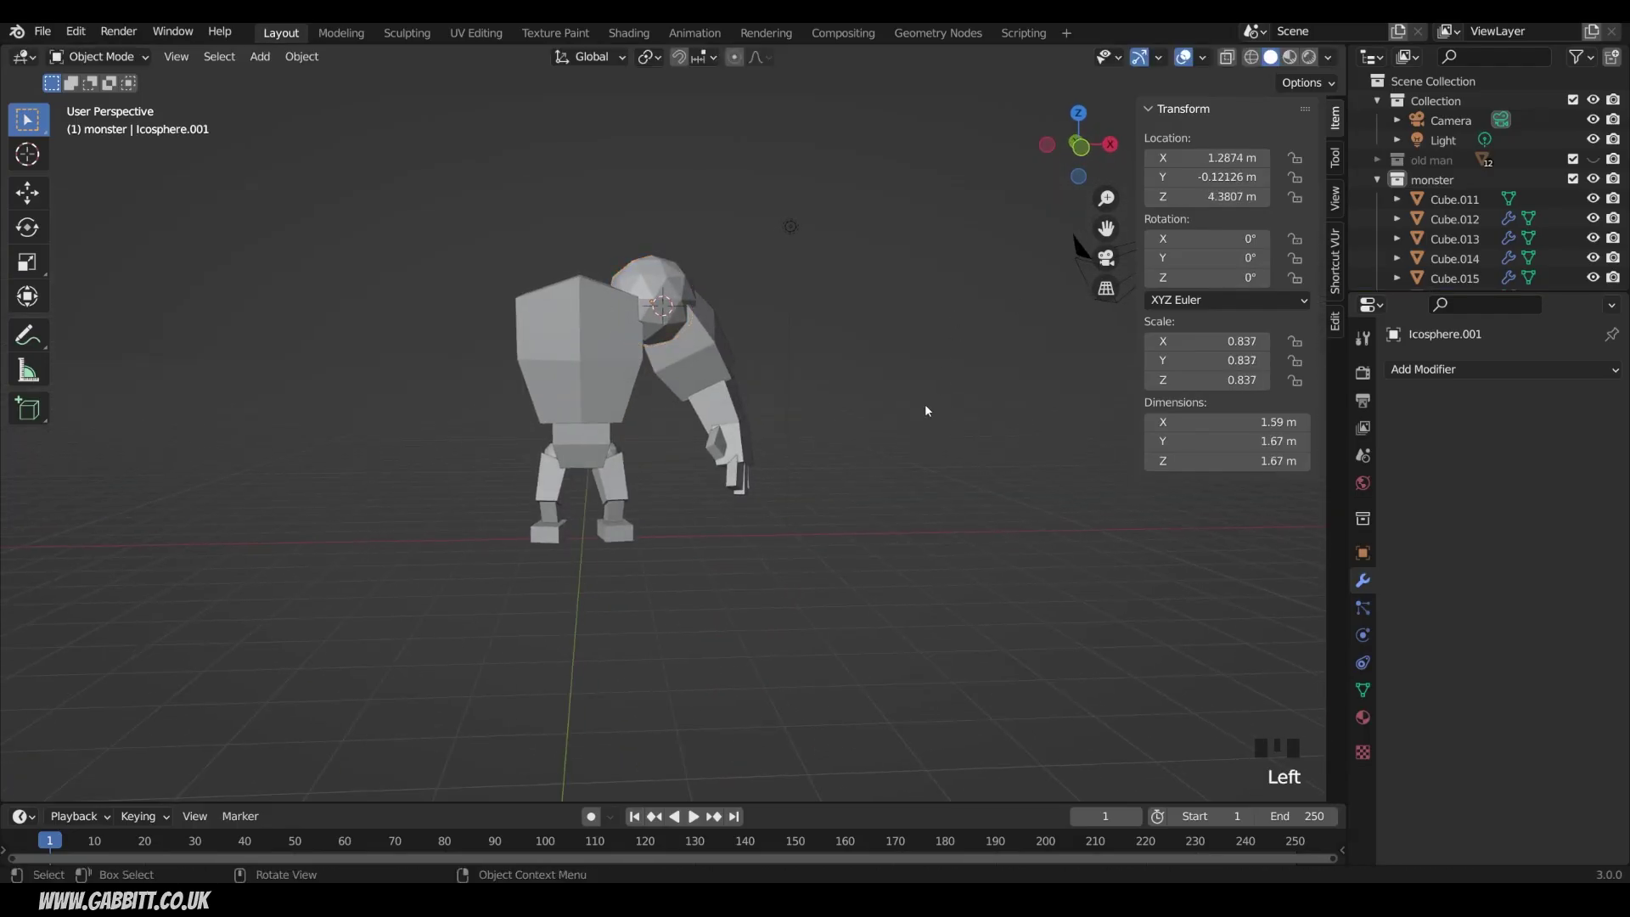
middle_drag(924, 404, 723, 353)
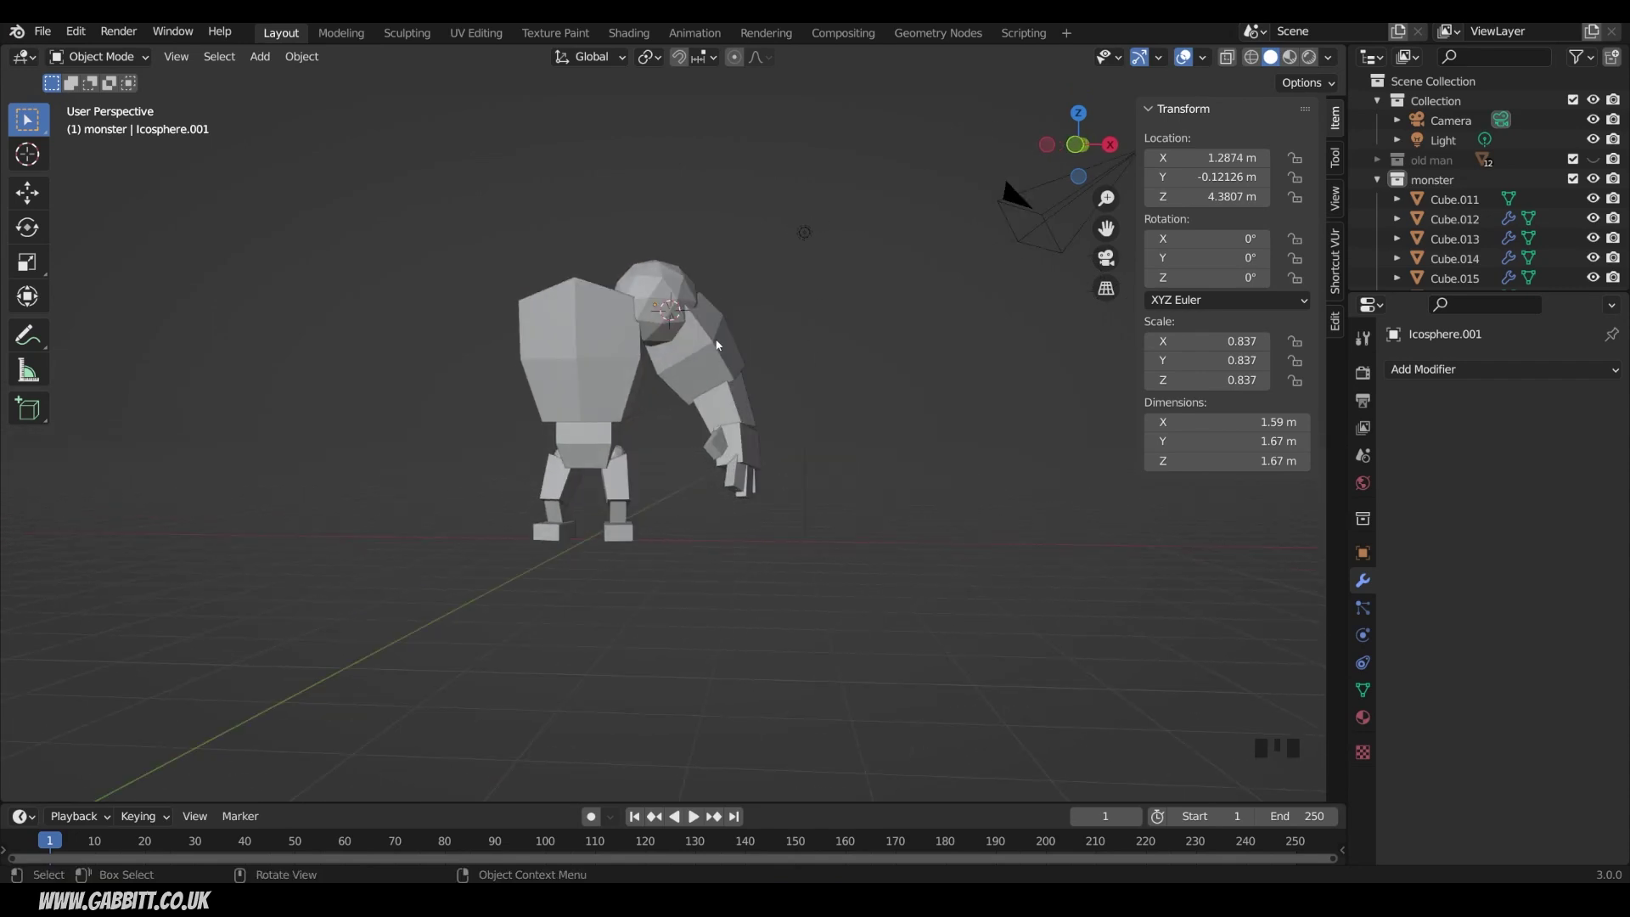
click(714, 343)
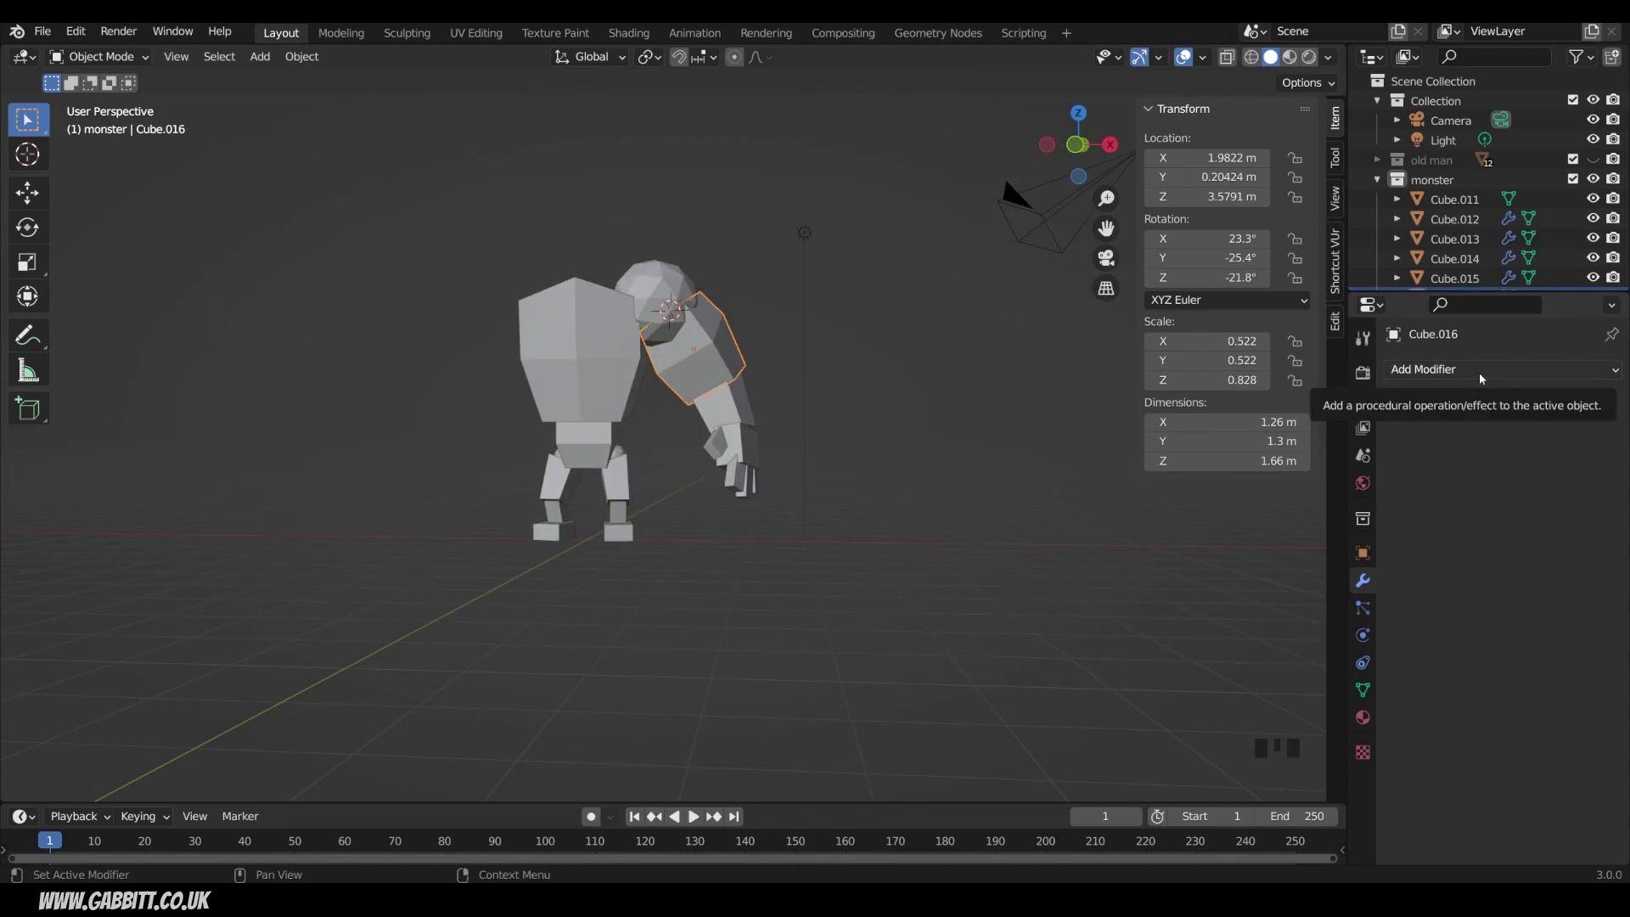
- Give the upper arm a Mirror modifier with Cube.015 as the mirror object
click(1450, 373)
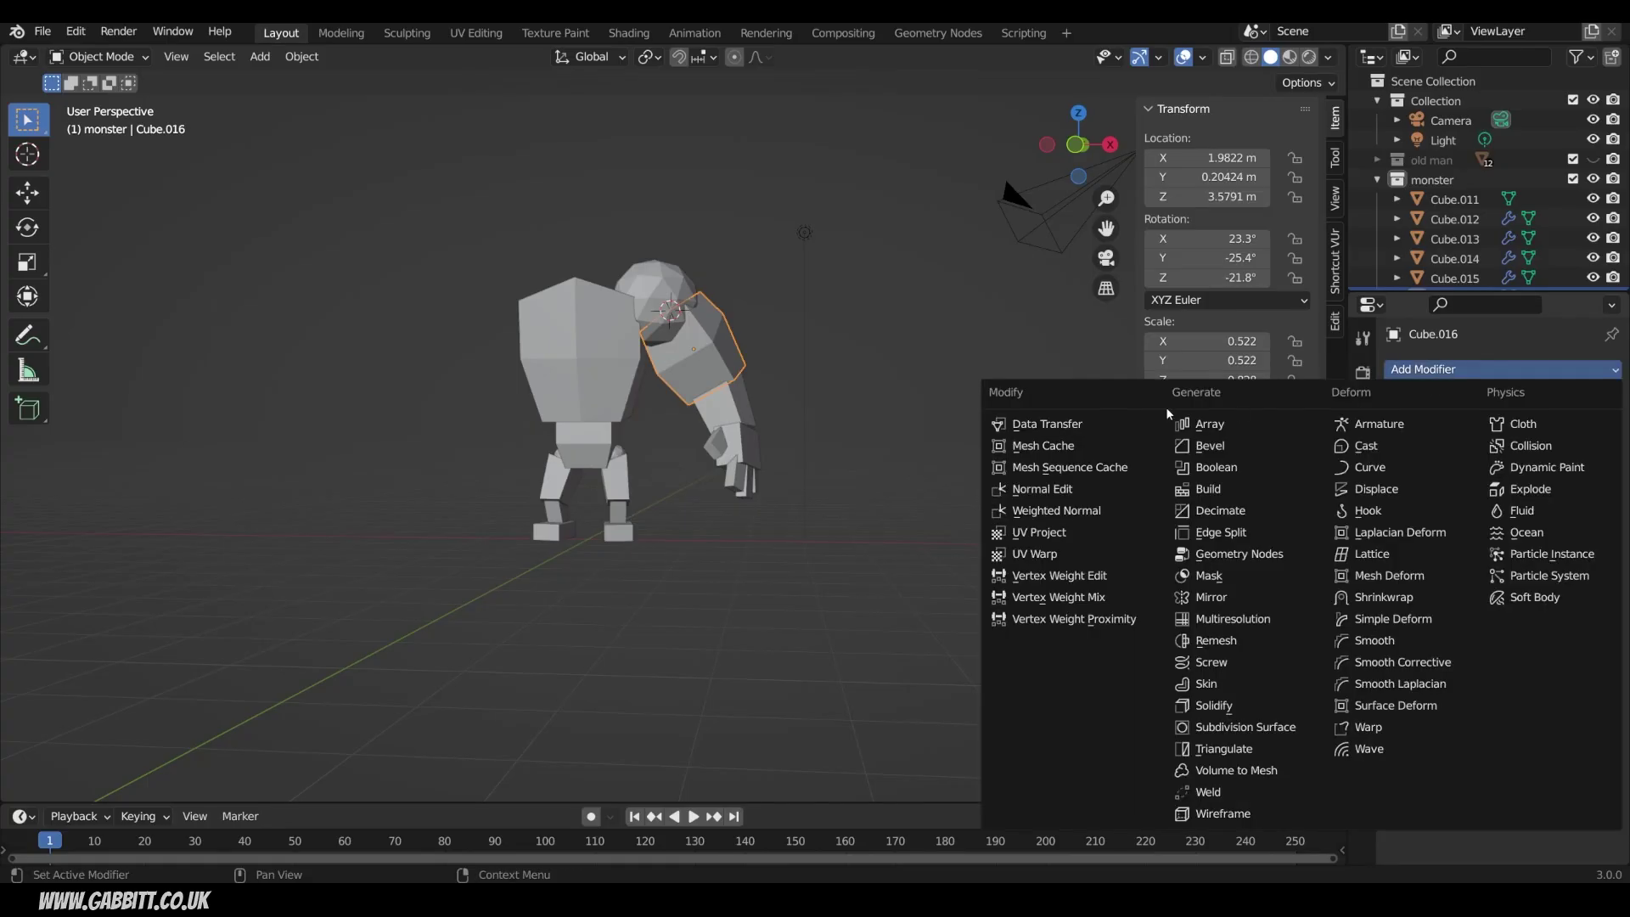
click(1212, 597)
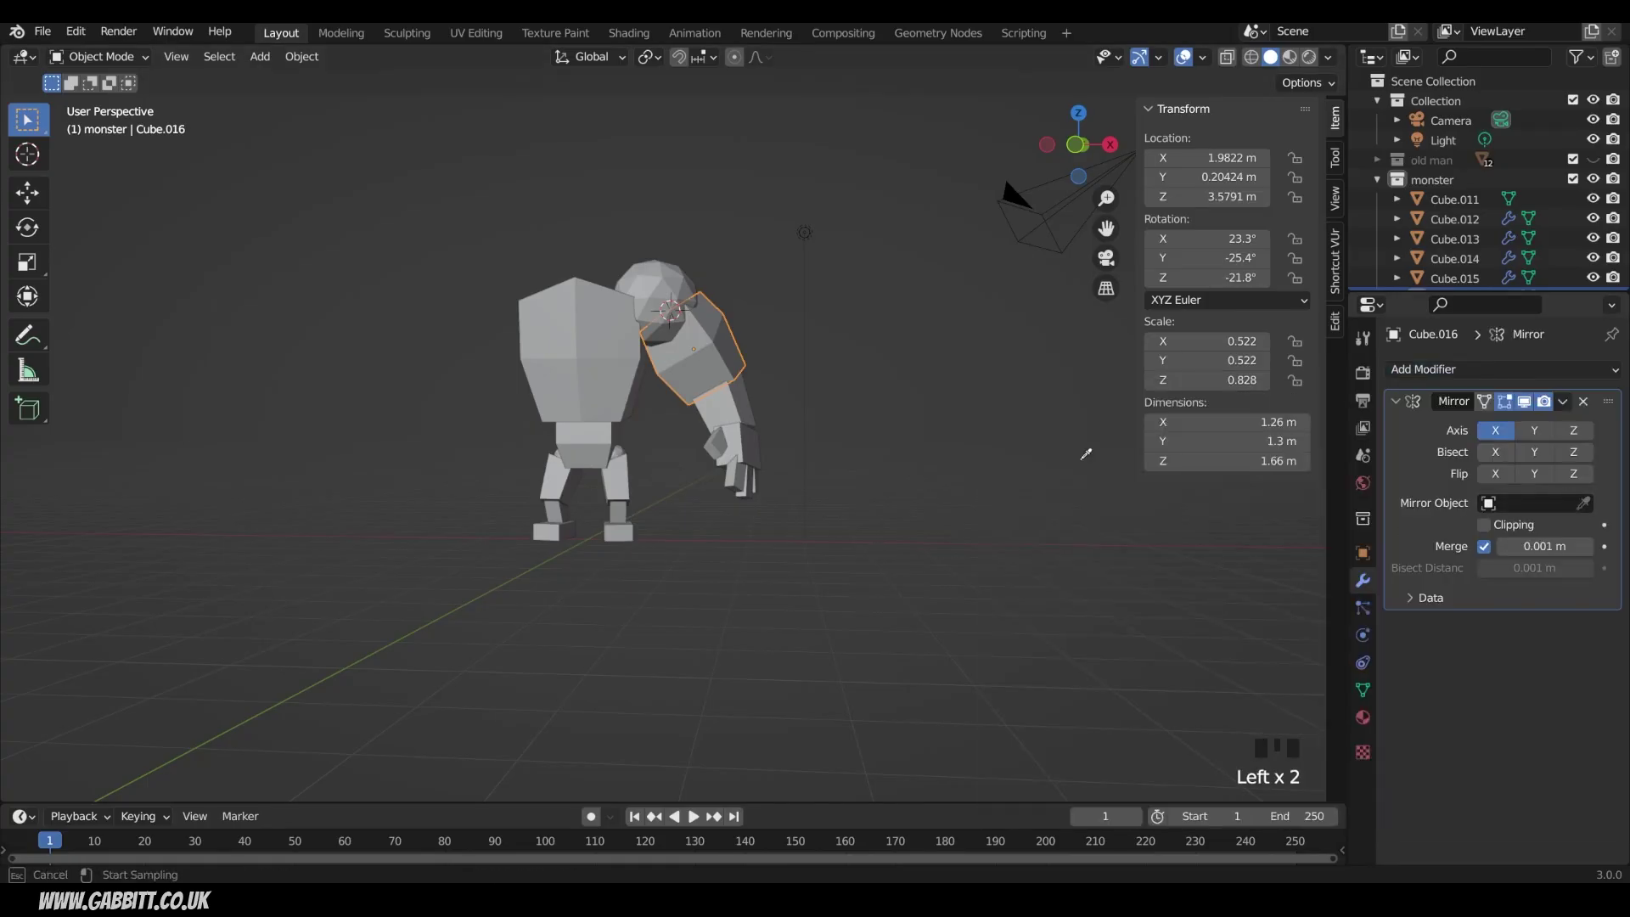
click(593, 371)
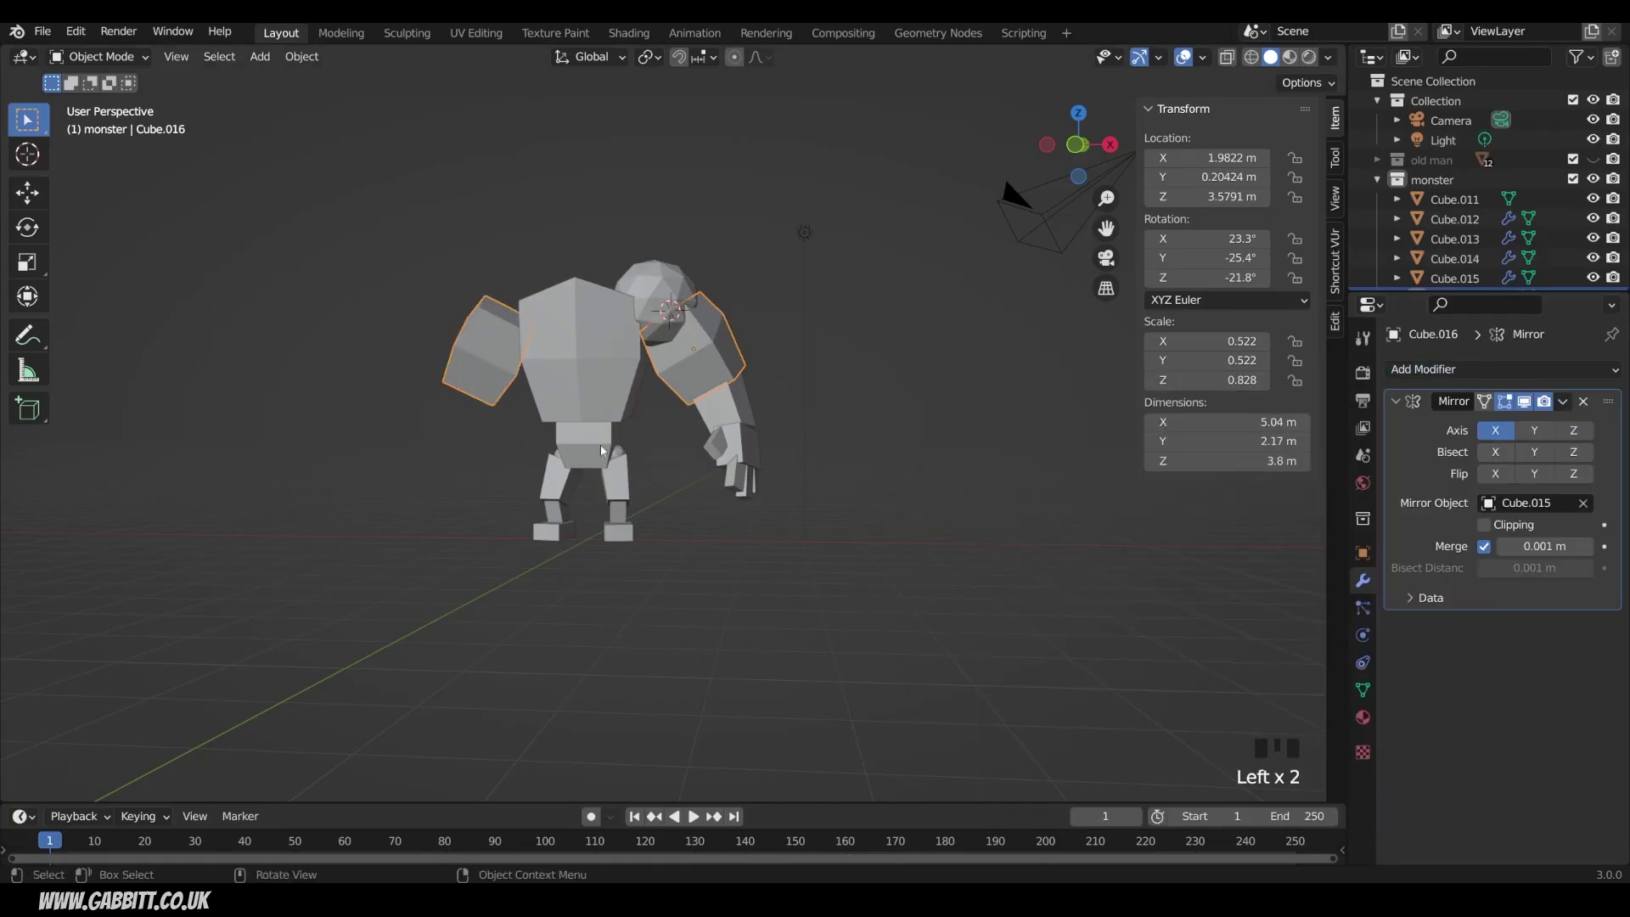
- Copy the upper arm's Mirror modifier to the shoulder sphere, forearm and hand
shift+drag(676, 204, 752, 501)
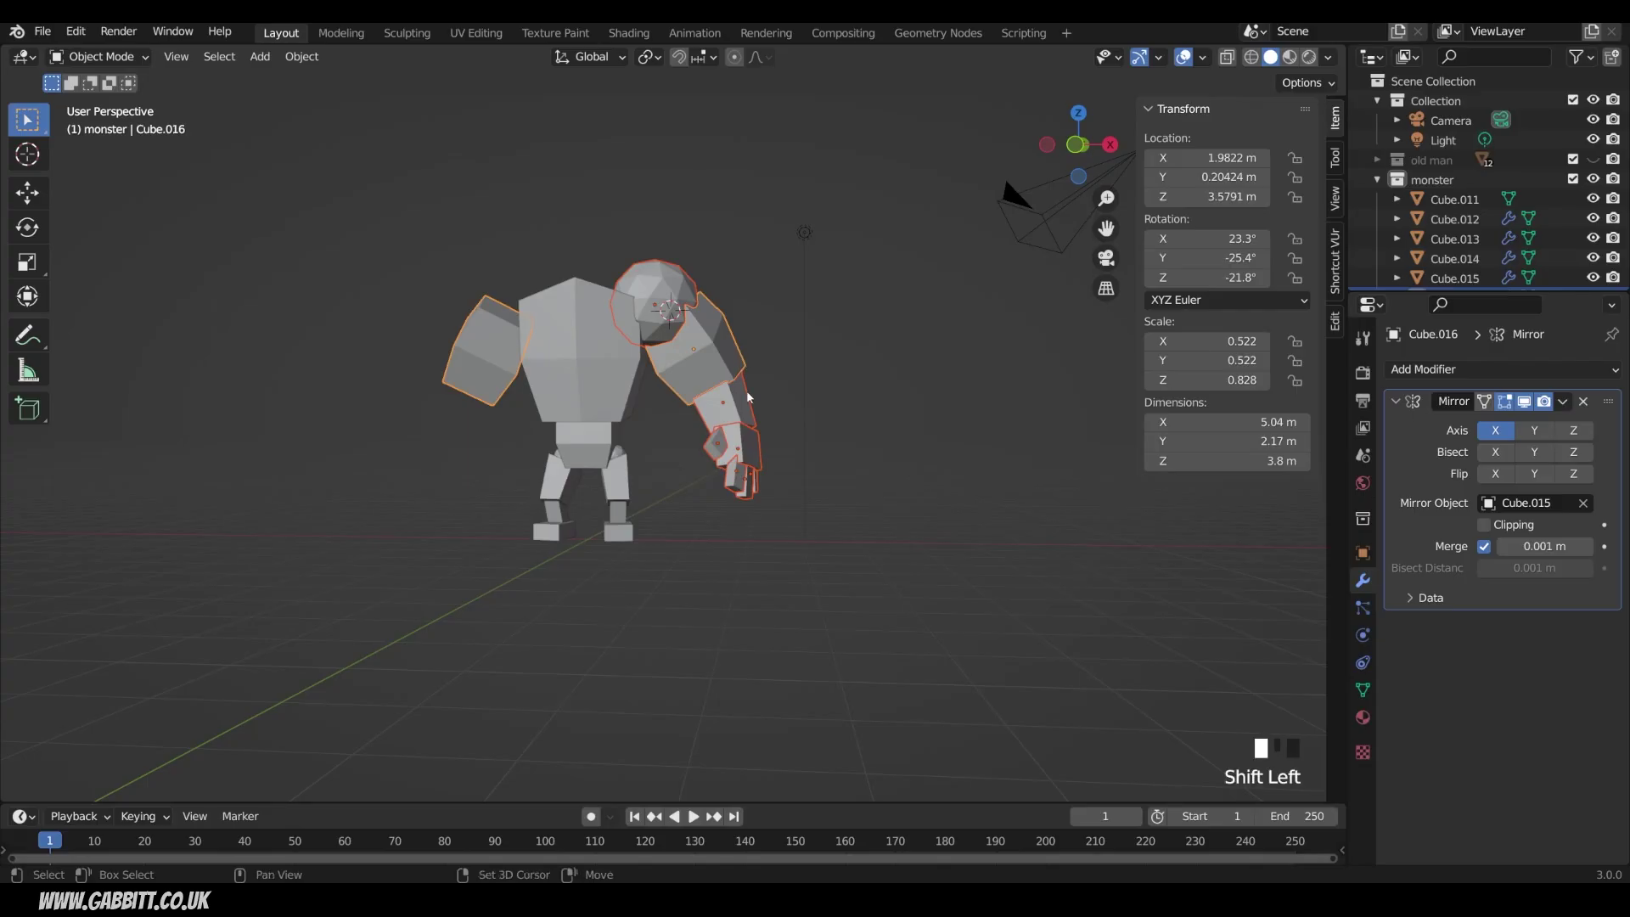
shift+click(726, 329)
shift+click(737, 375)
shift+click(747, 427)
shift+click(738, 348)
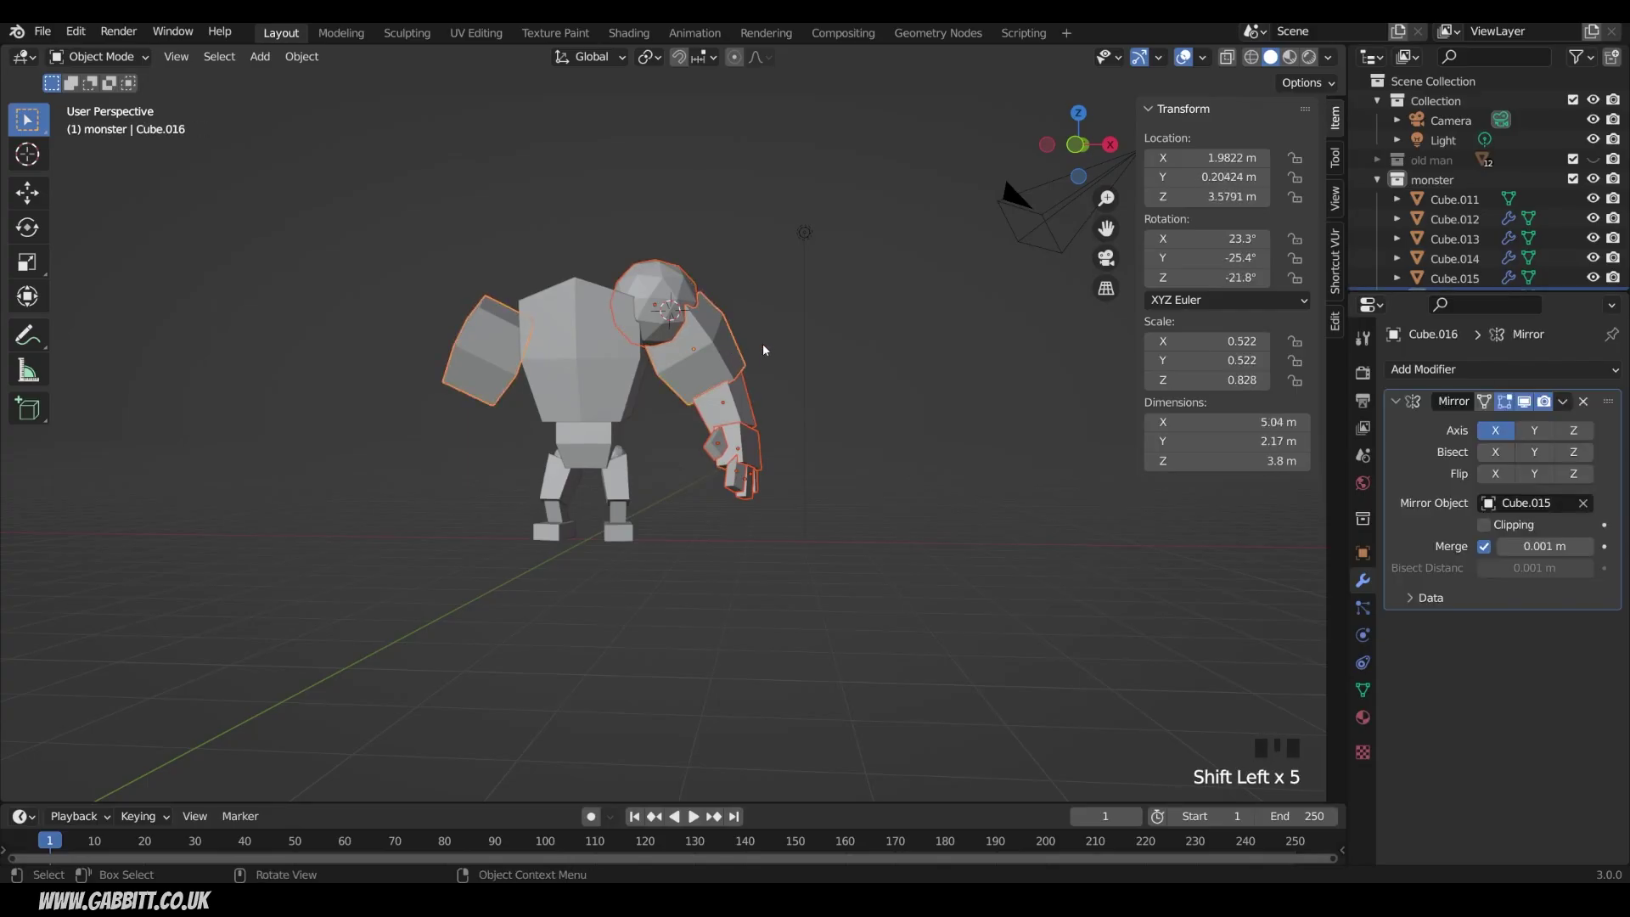
key(ctrl+l)
click(764, 345)
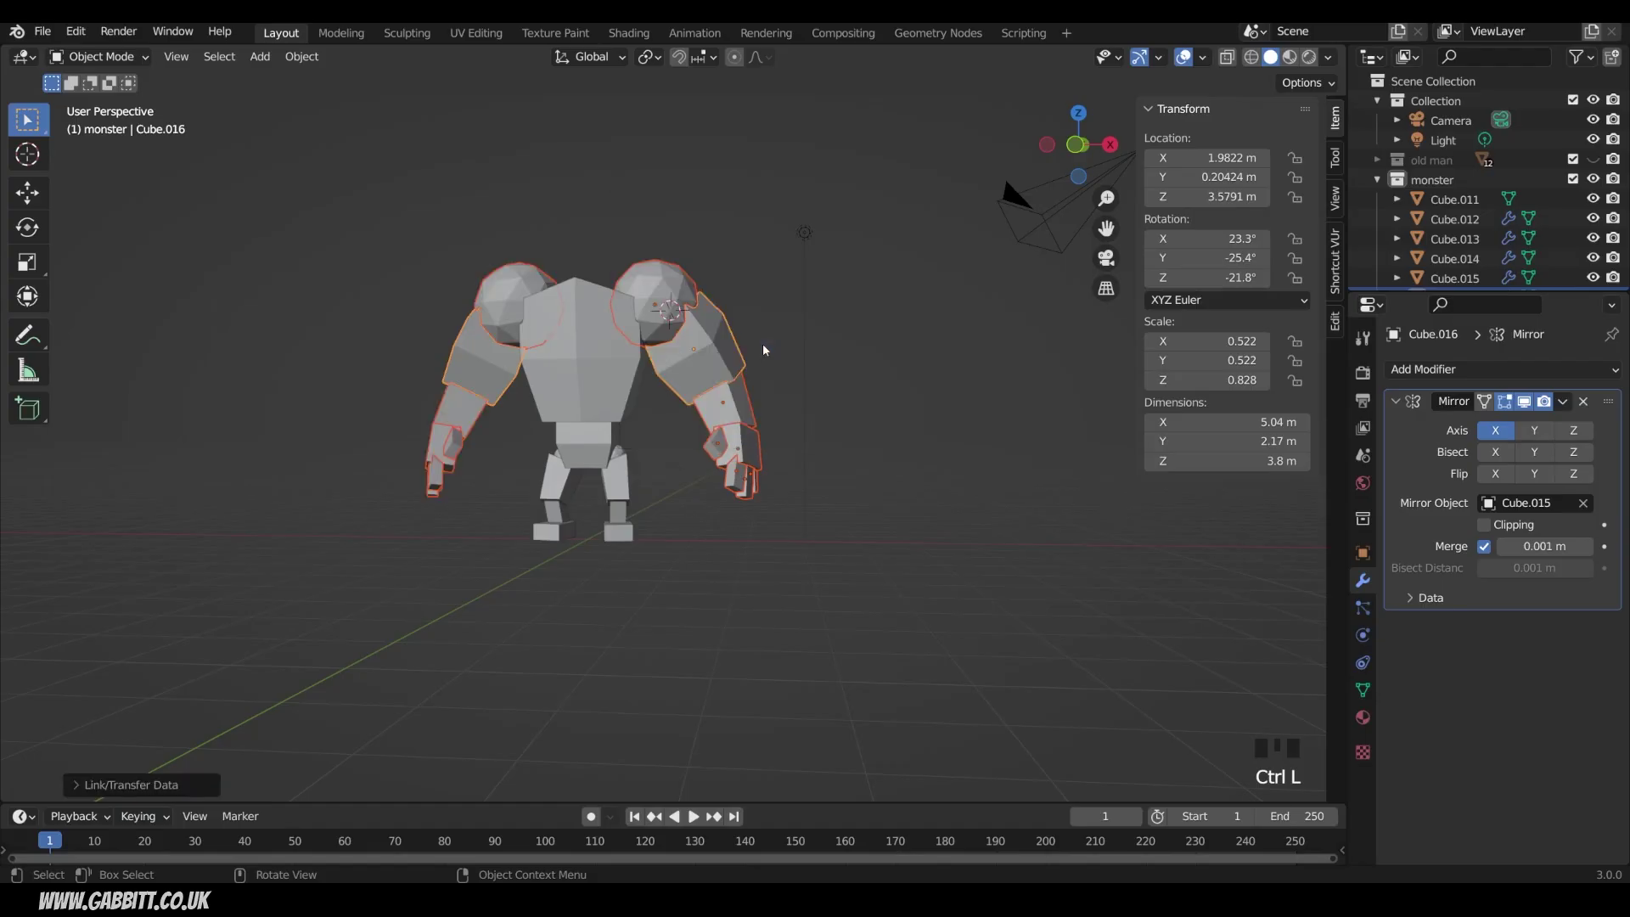
middle_click(793, 451)
- In front view, shift the right arm pieces slightly outward
drag(685, 232, 774, 525)
key(KP_1)
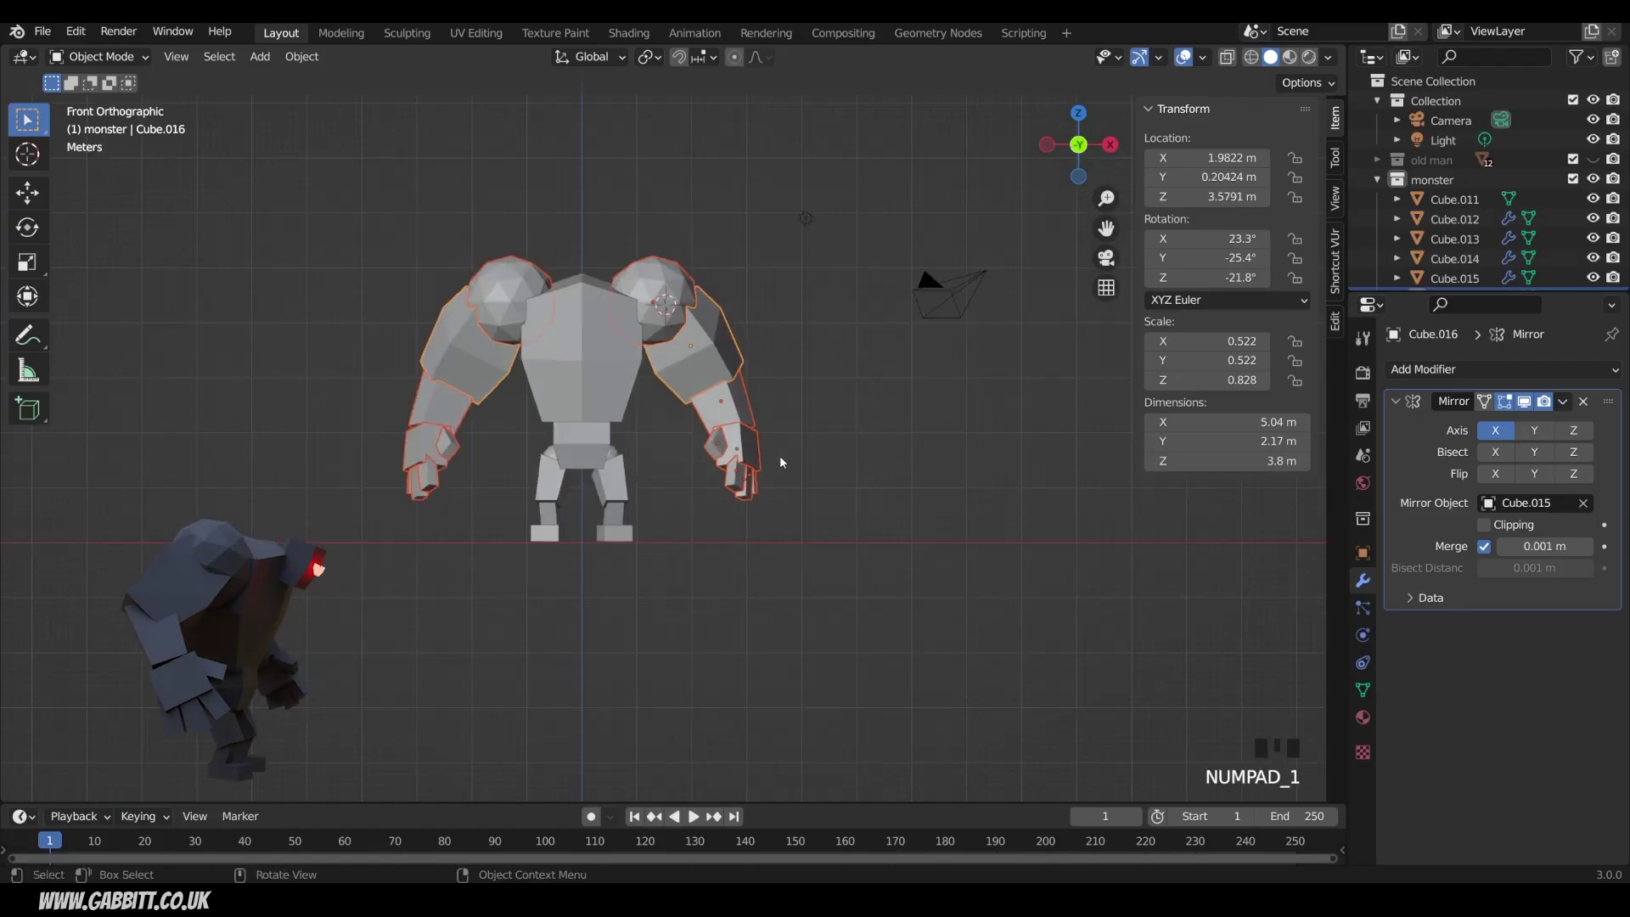
key(g)
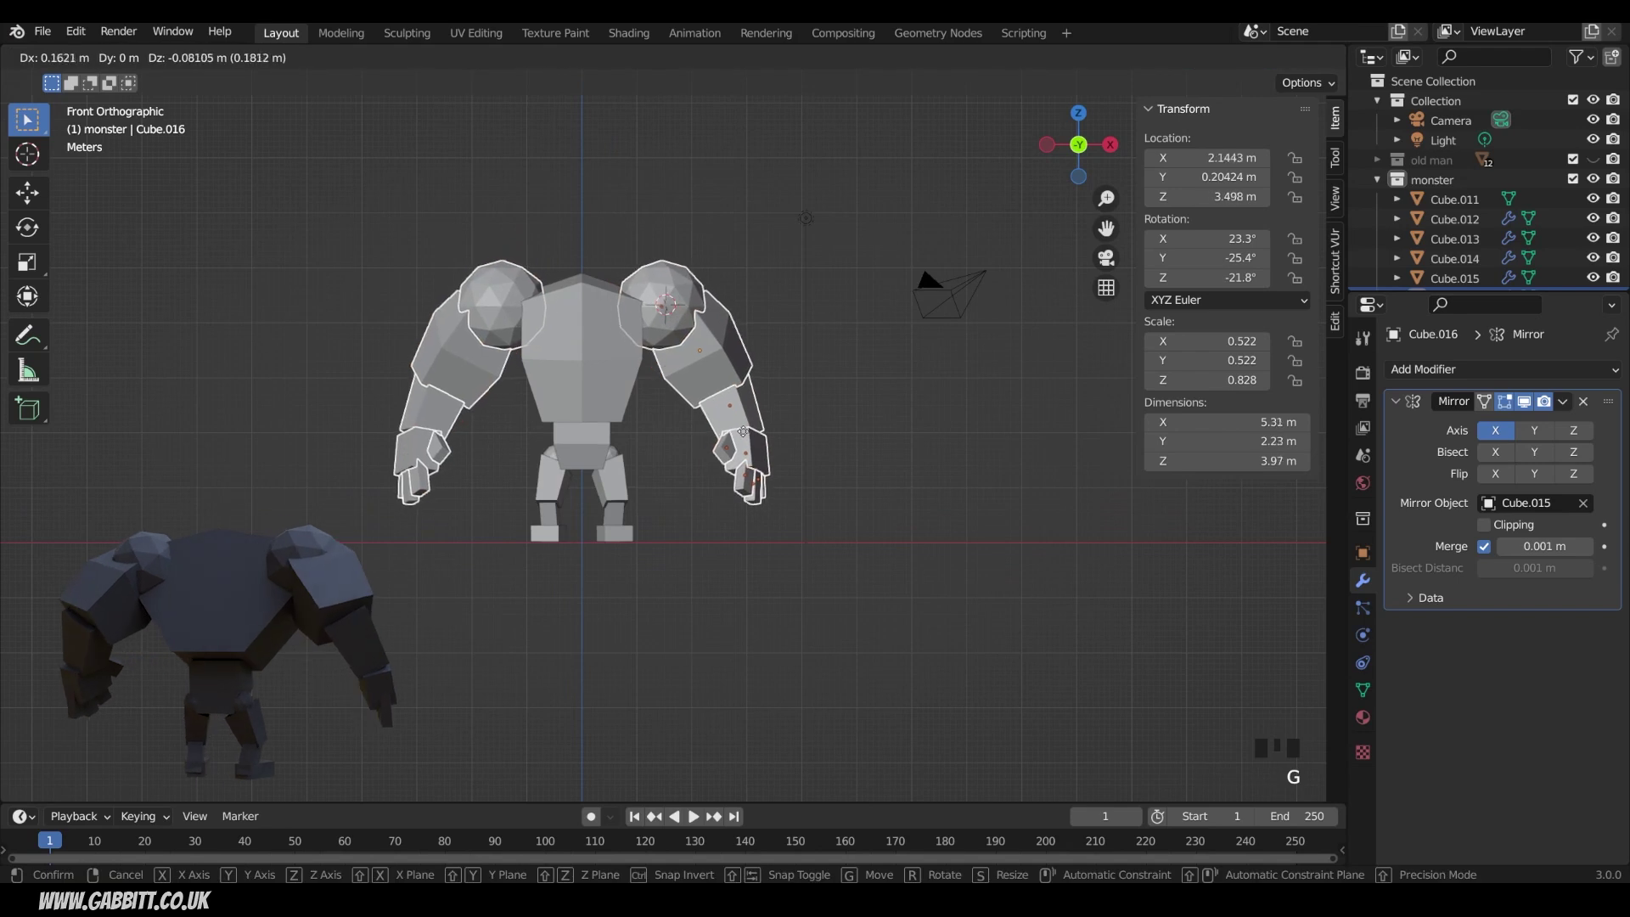
click(740, 425)
- Pull the torso's upper side edge out toward the shoulders, widening it to 3.2 m
click(662, 363)
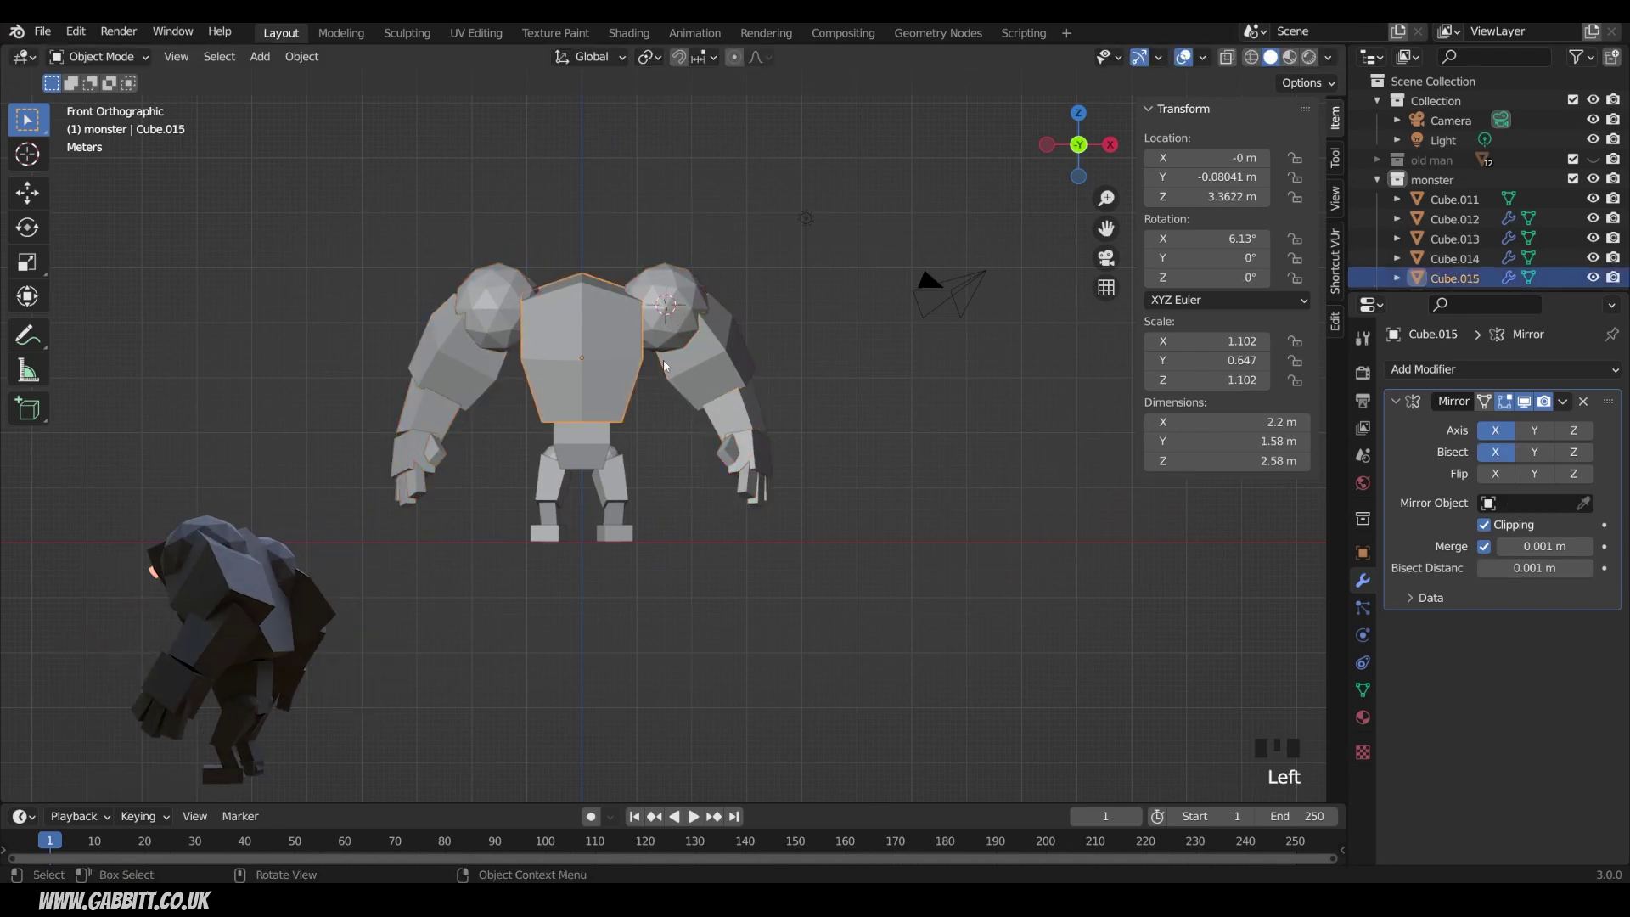
key(Tab)
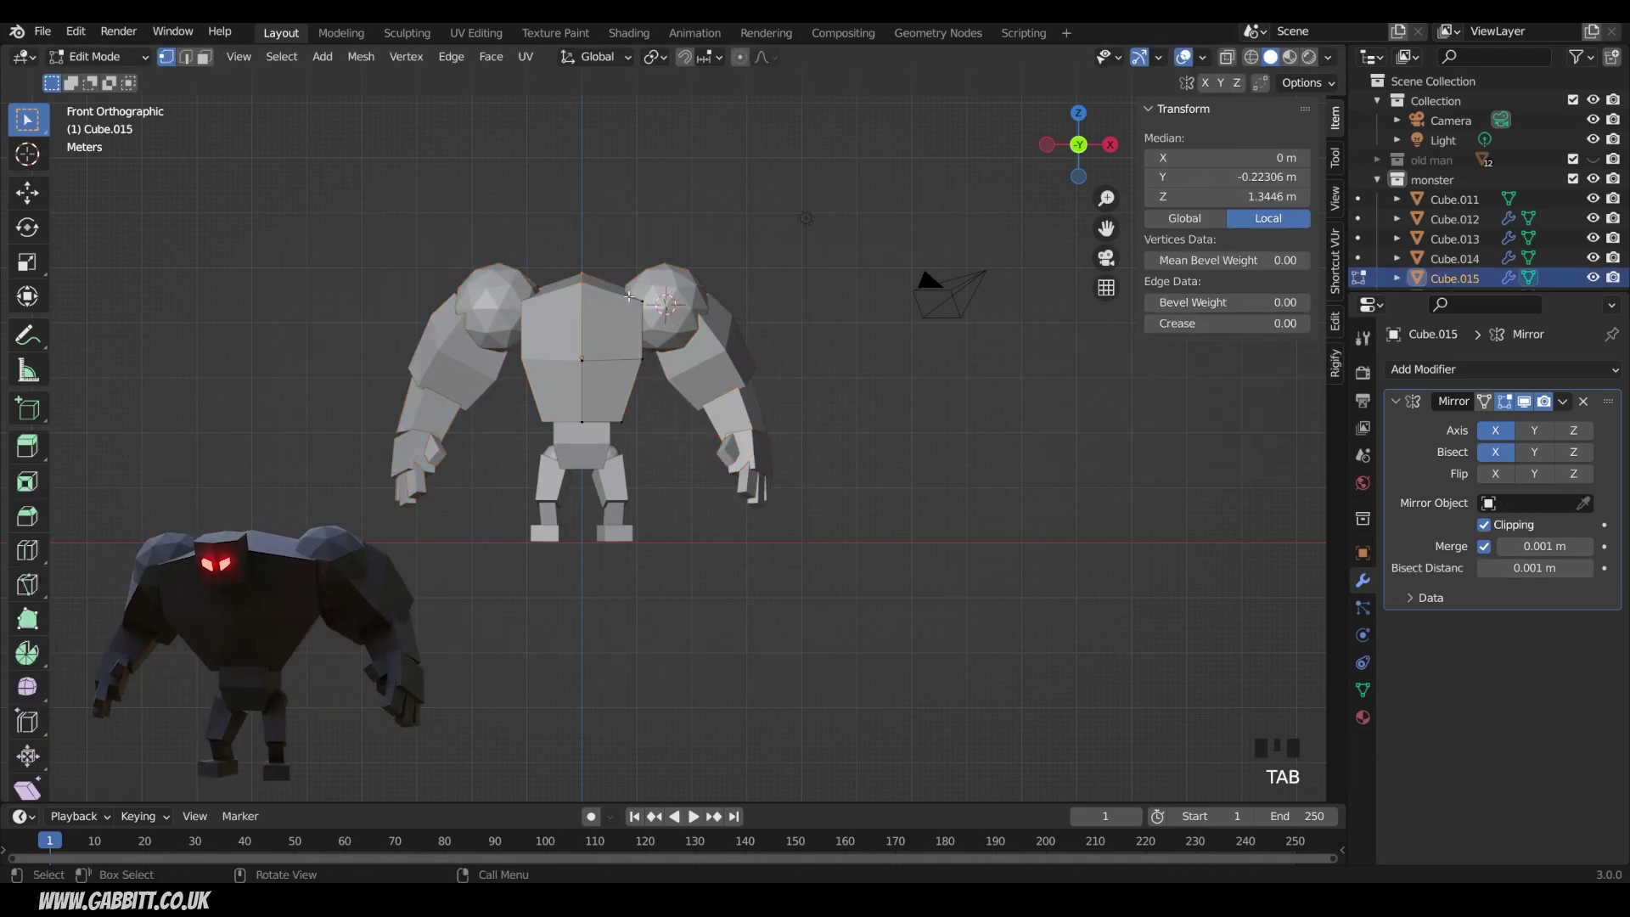
click(1226, 56)
click(637, 322)
key(g)
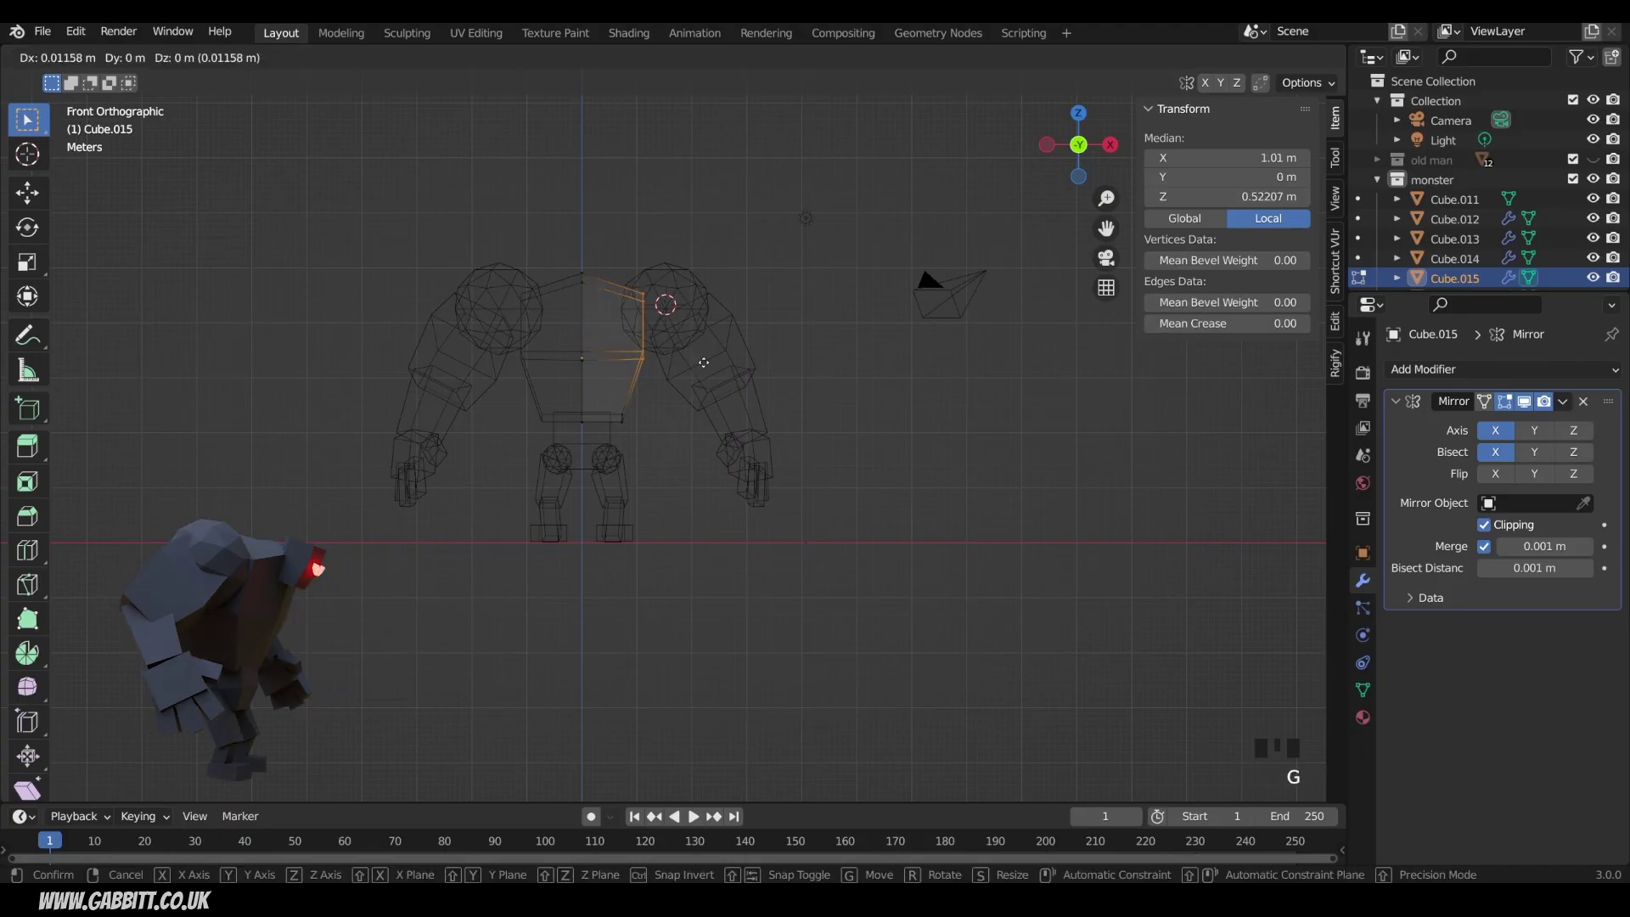
click(730, 362)
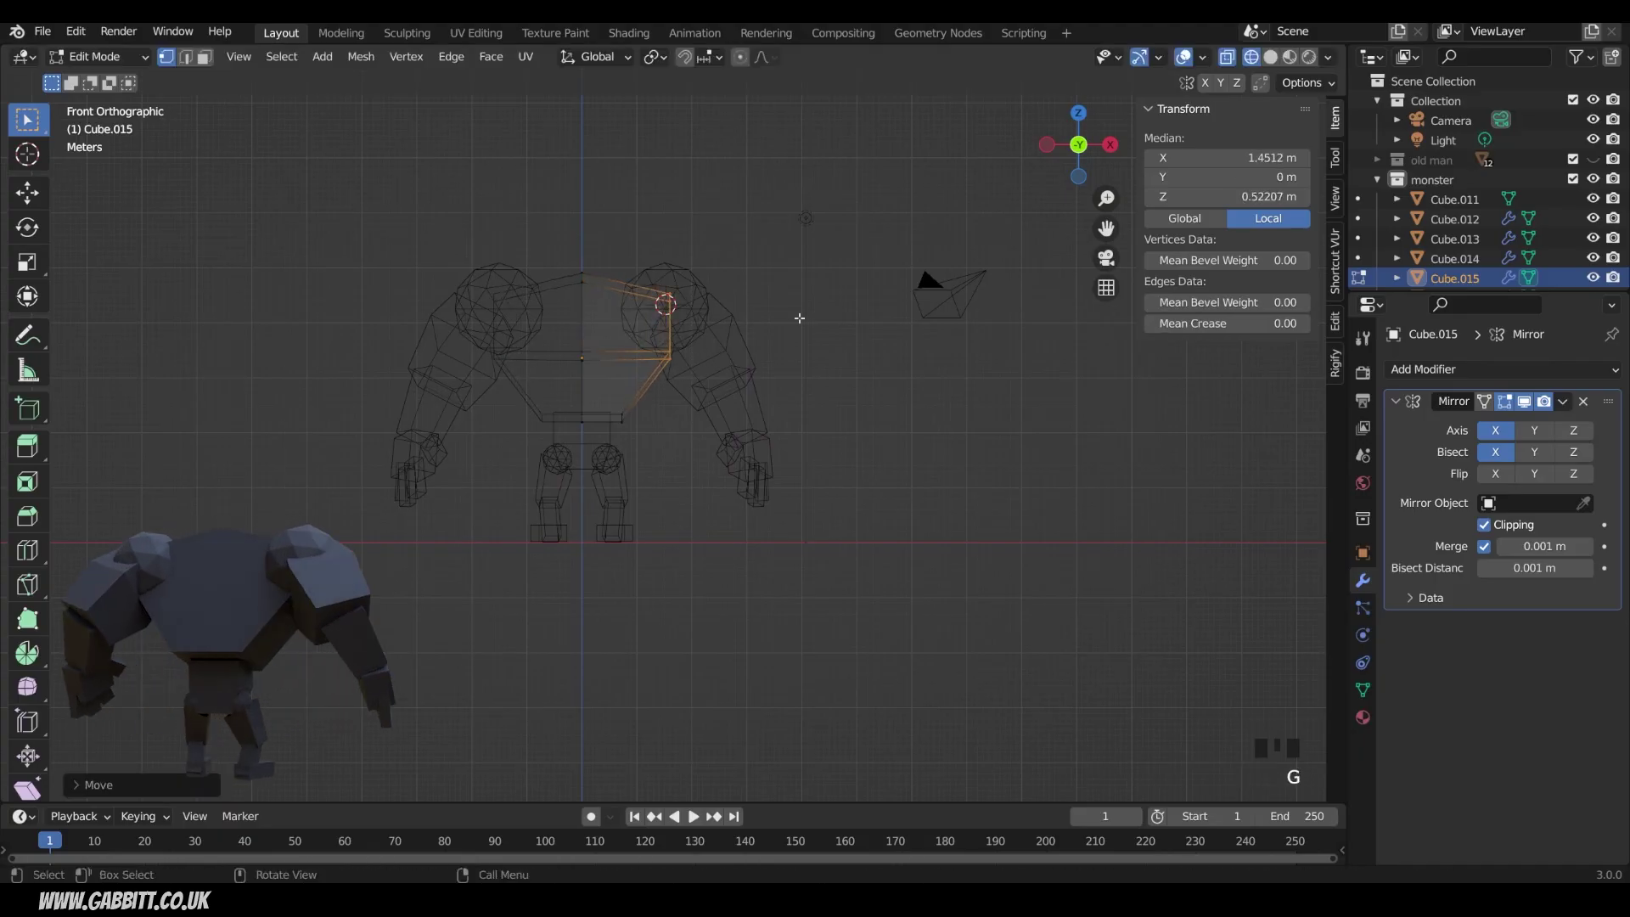
click(1270, 56)
mouse_move(849, 382)
middle_down()
mouse_move(695, 395)
mouse_move(833, 392)
middle_up()
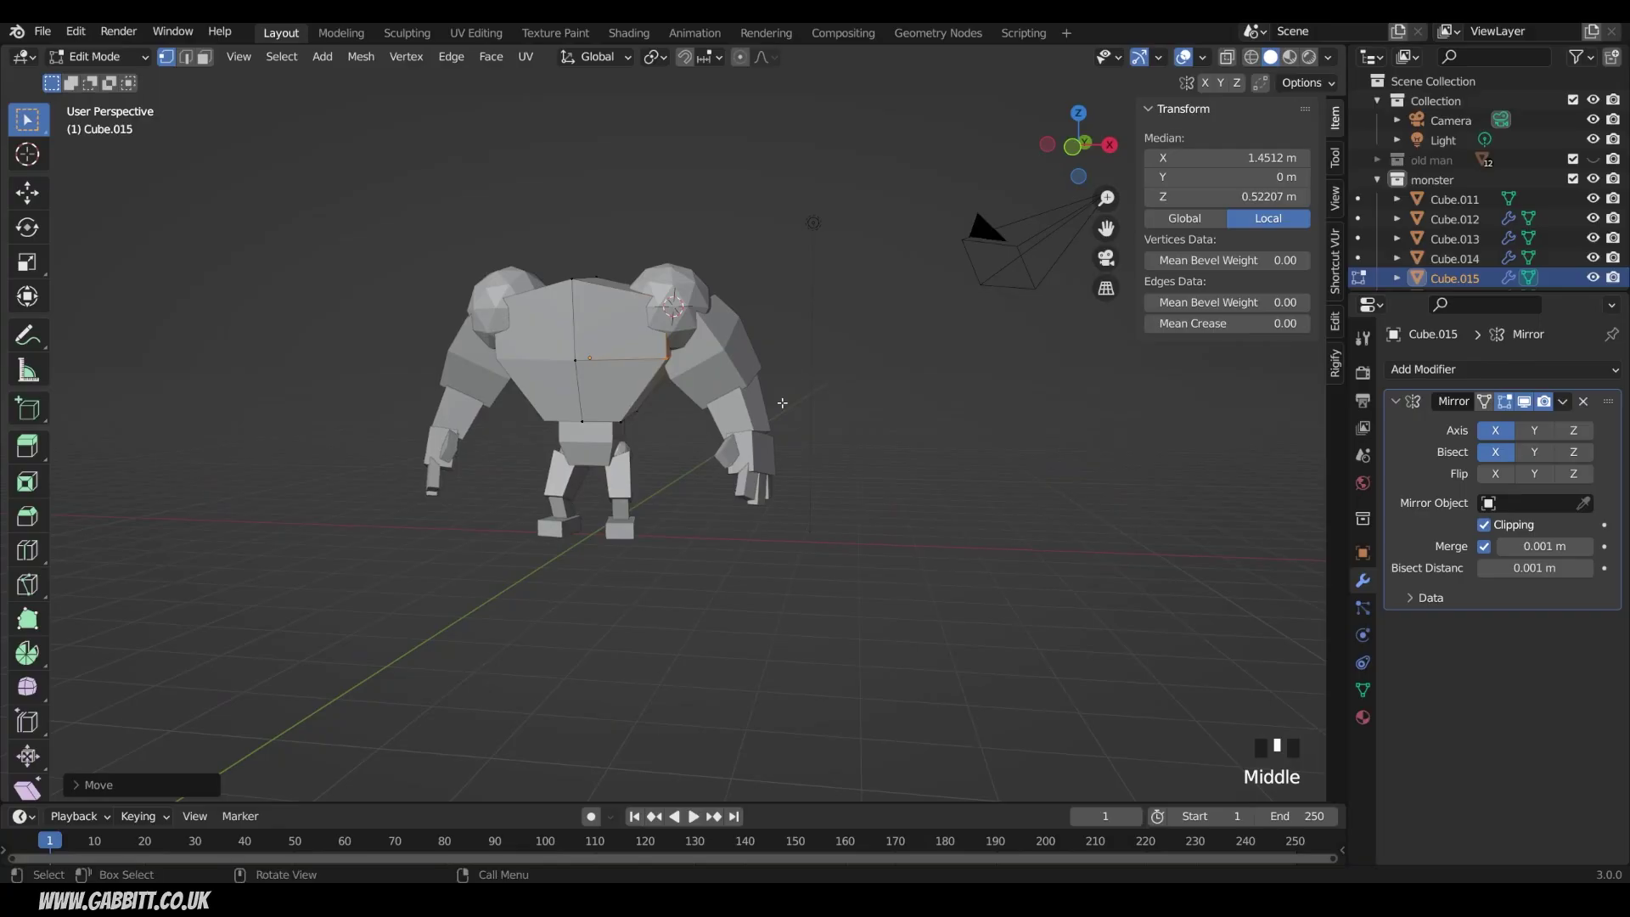
key(Tab)
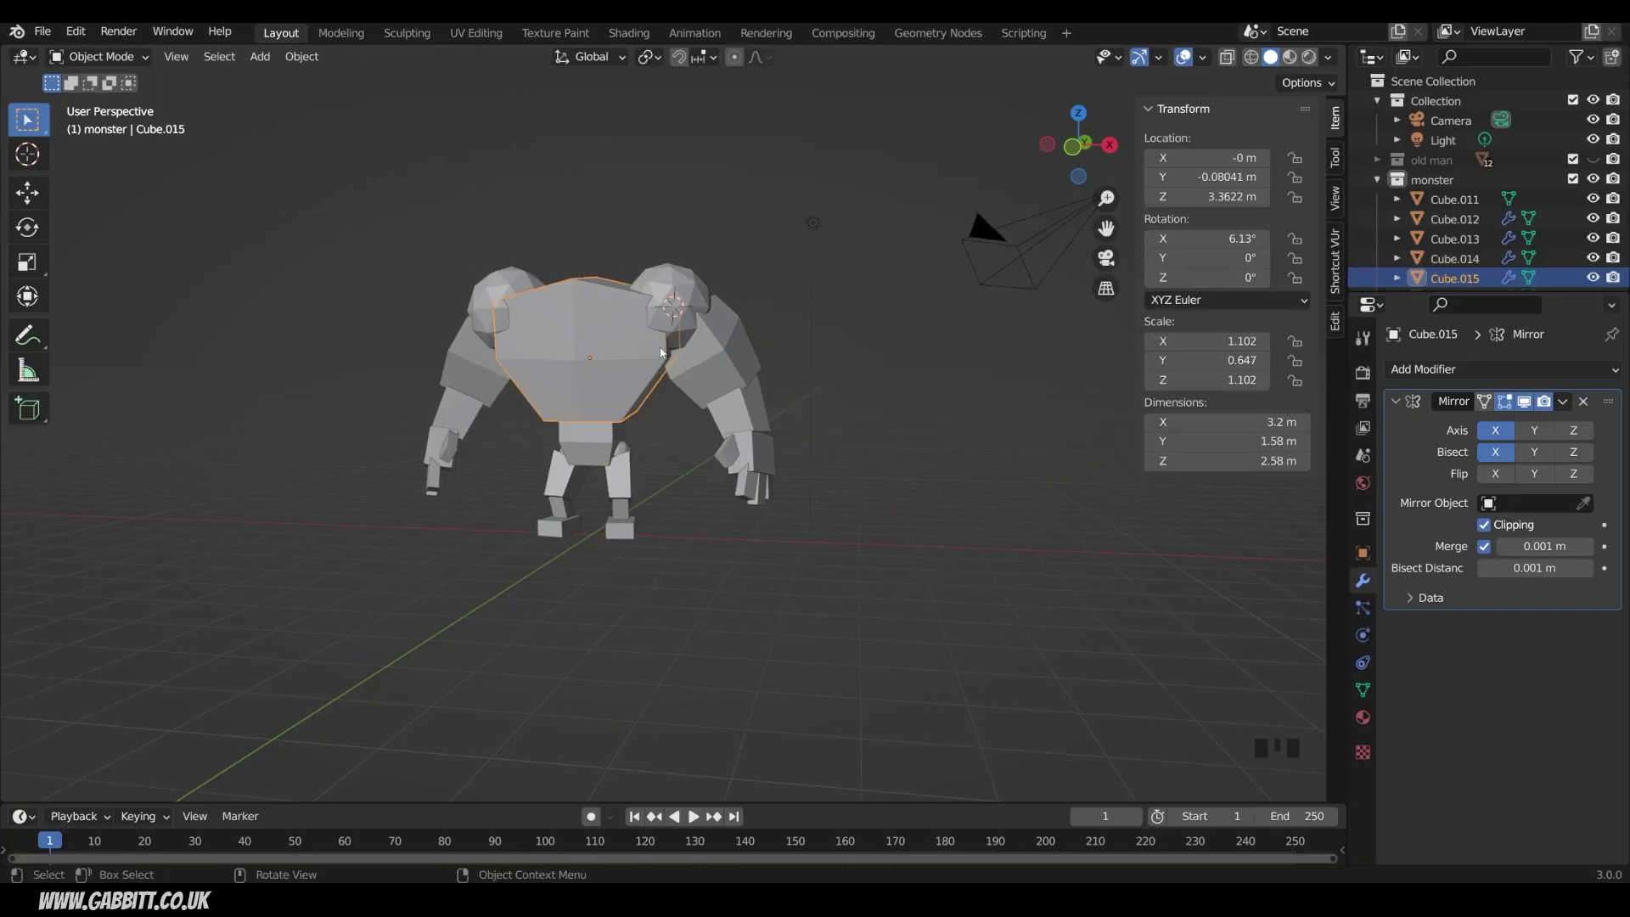
- Add a small, tilted cube on the torso mesh to serve as the monster's head
key(Tab)
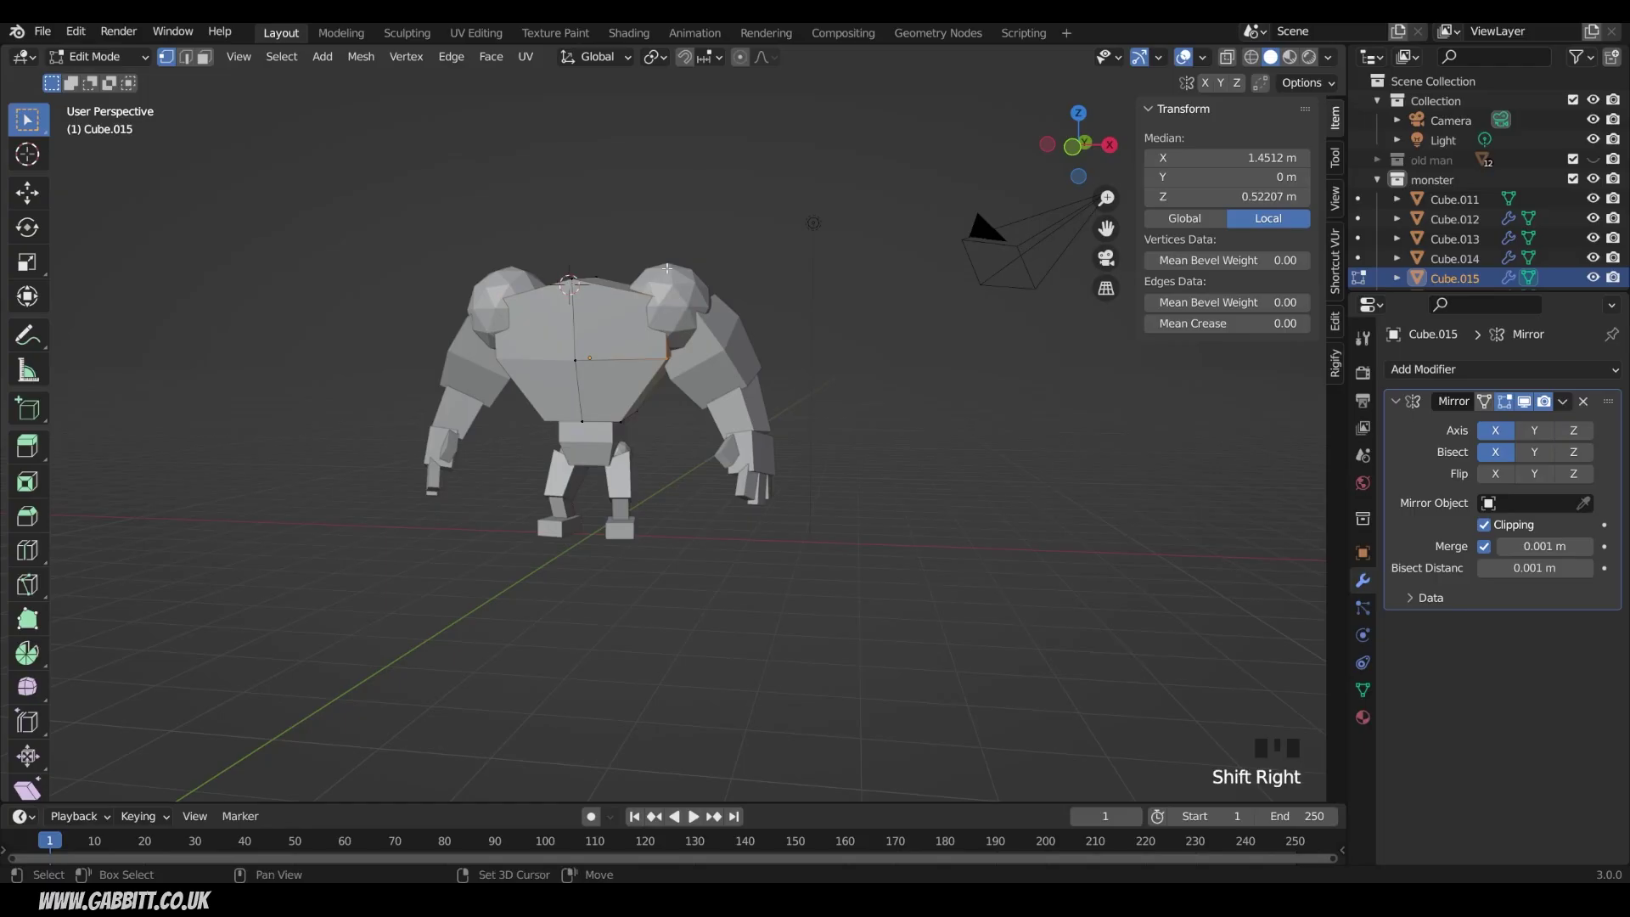
key(shift+a)
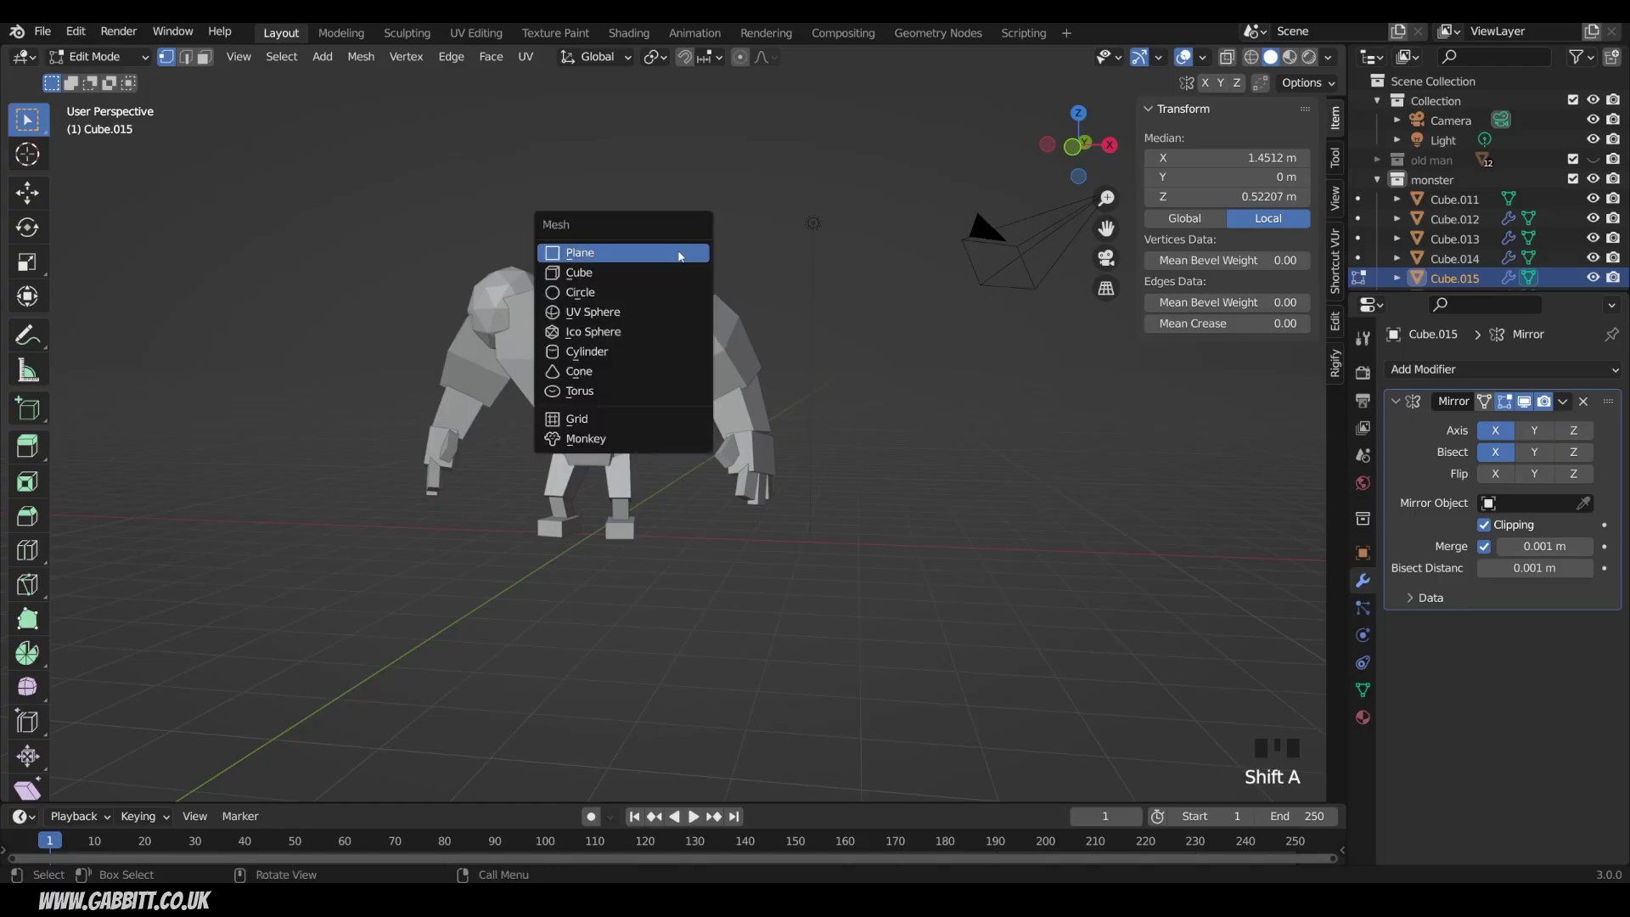
click(649, 274)
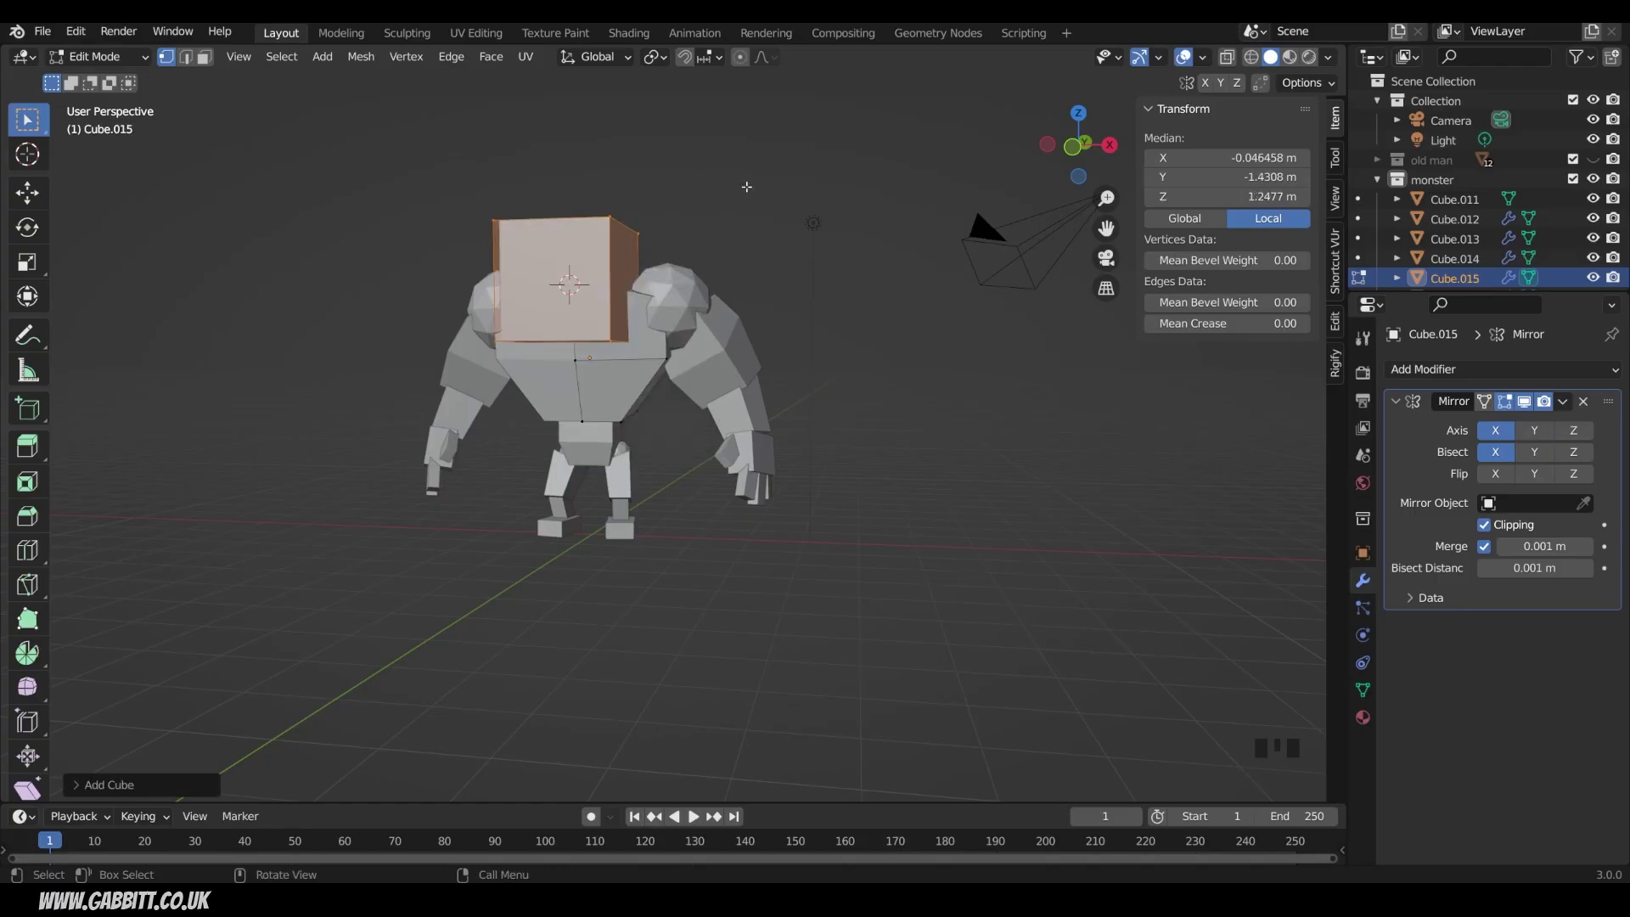
key(s)
middle_drag(723, 238, 581, 271)
key(r)
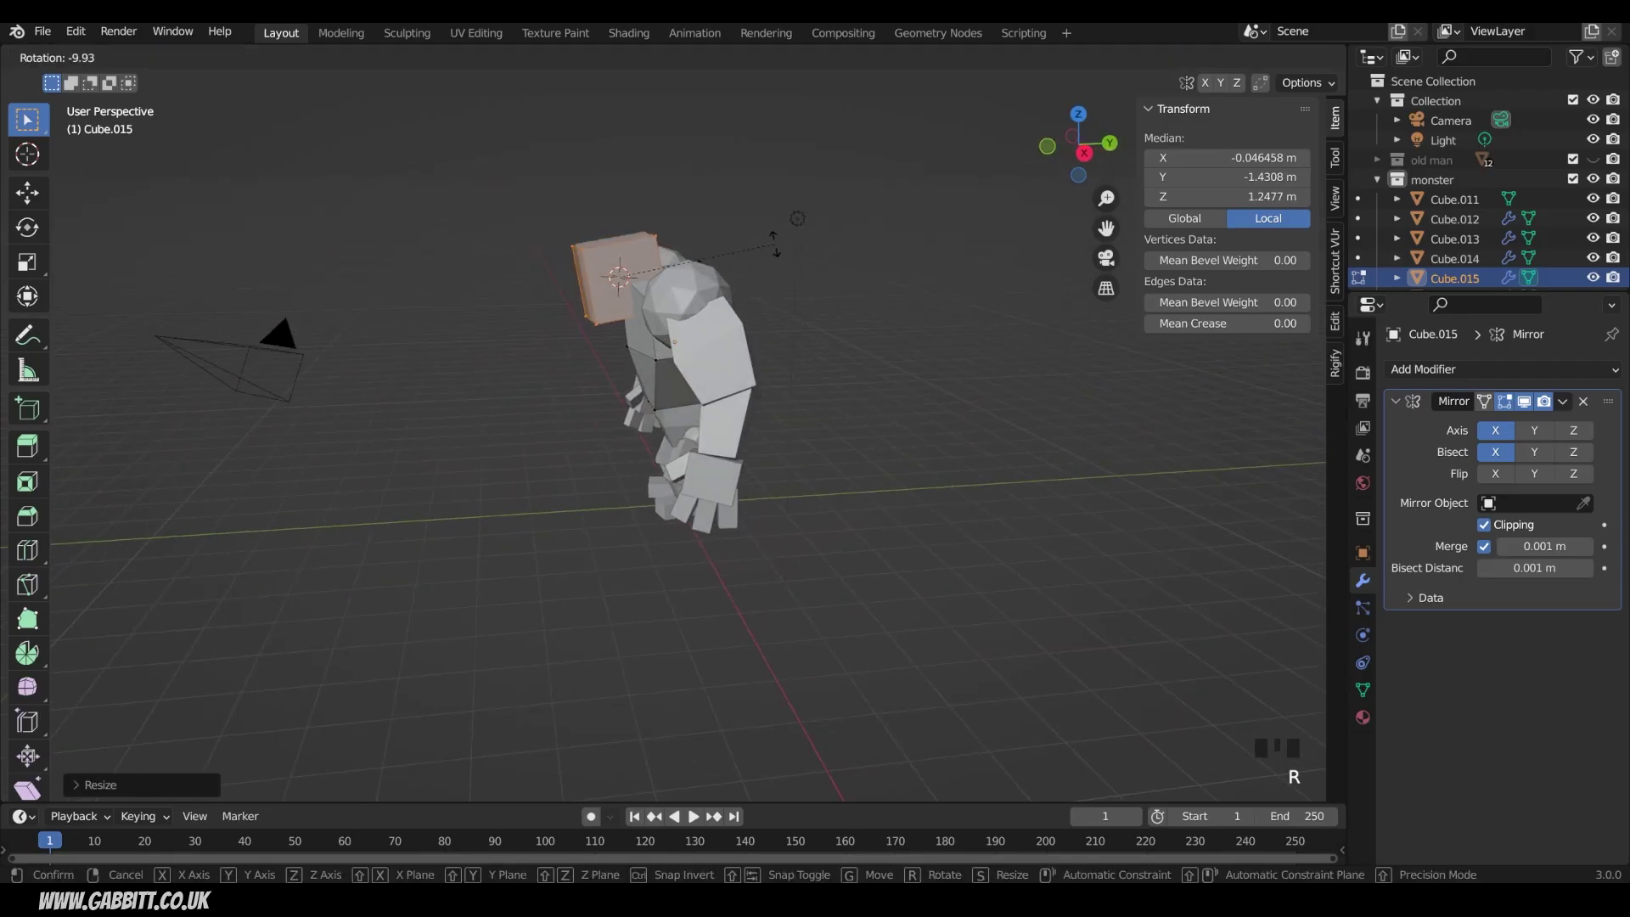
click(774, 244)
- Separate the head cube from the body mesh into its own object by loose parts
middle_drag(774, 243, 636, 375)
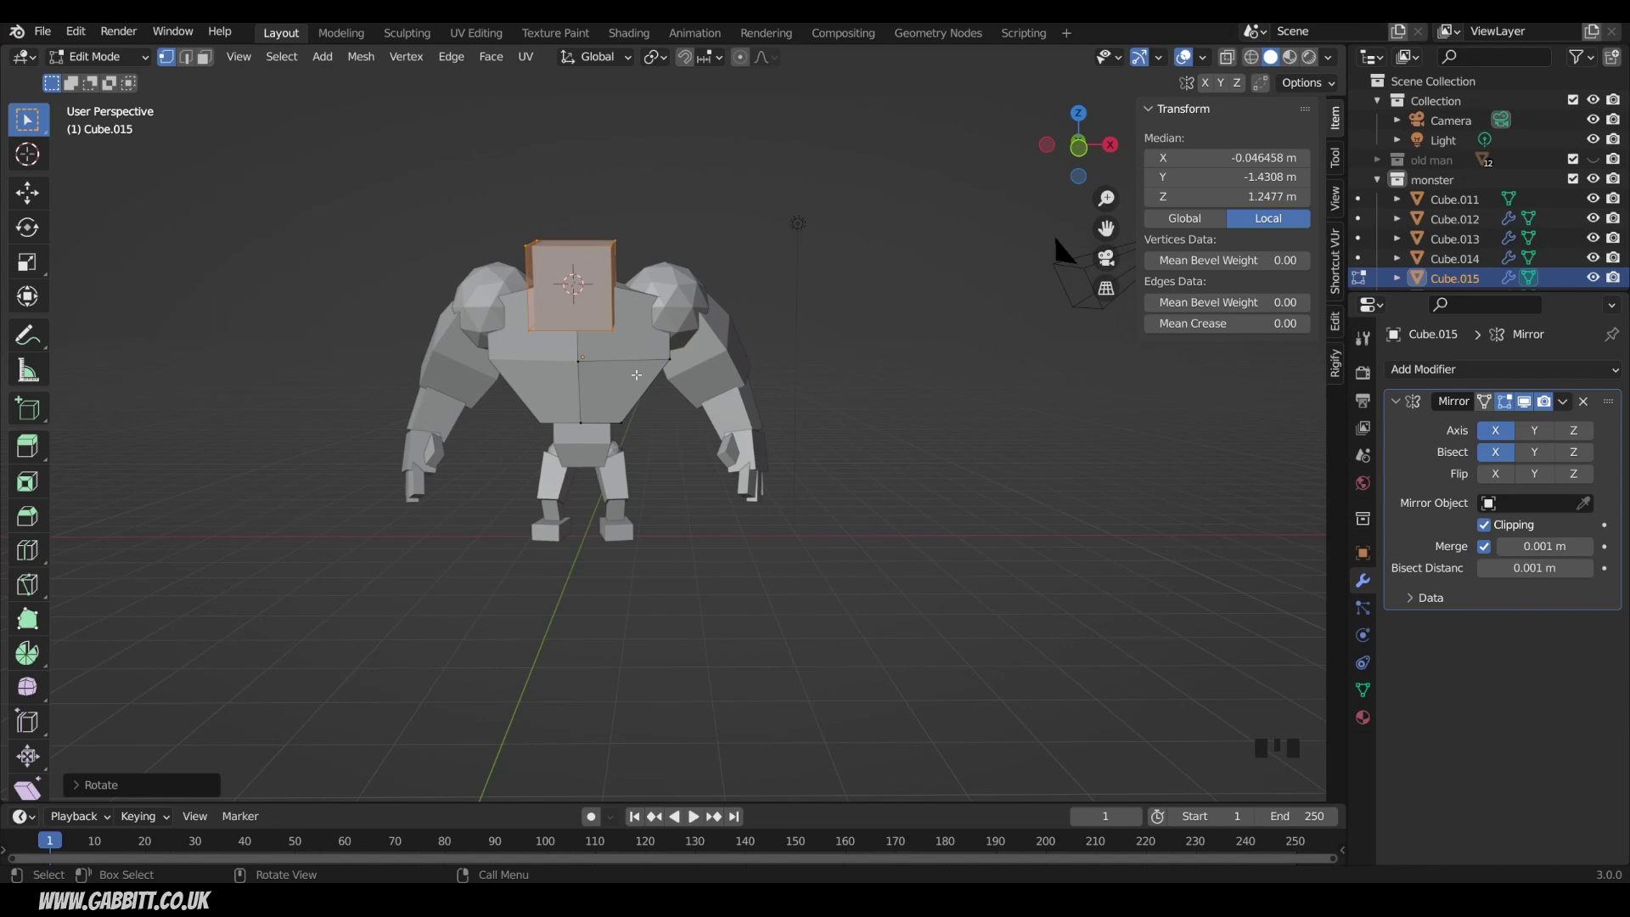
key(p)
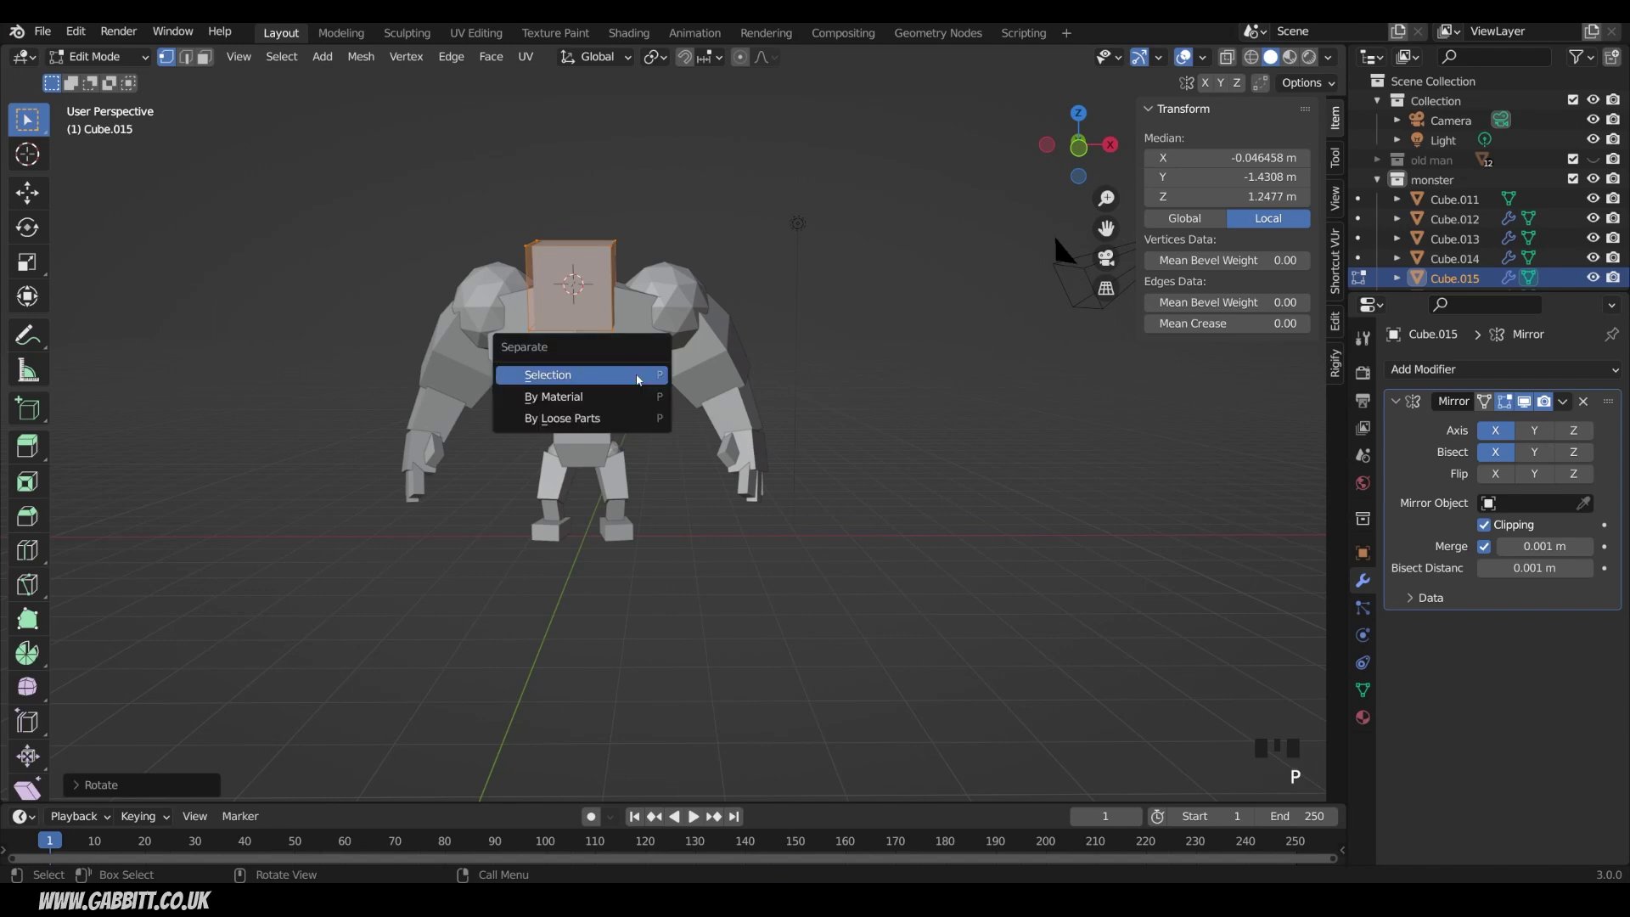
click(601, 418)
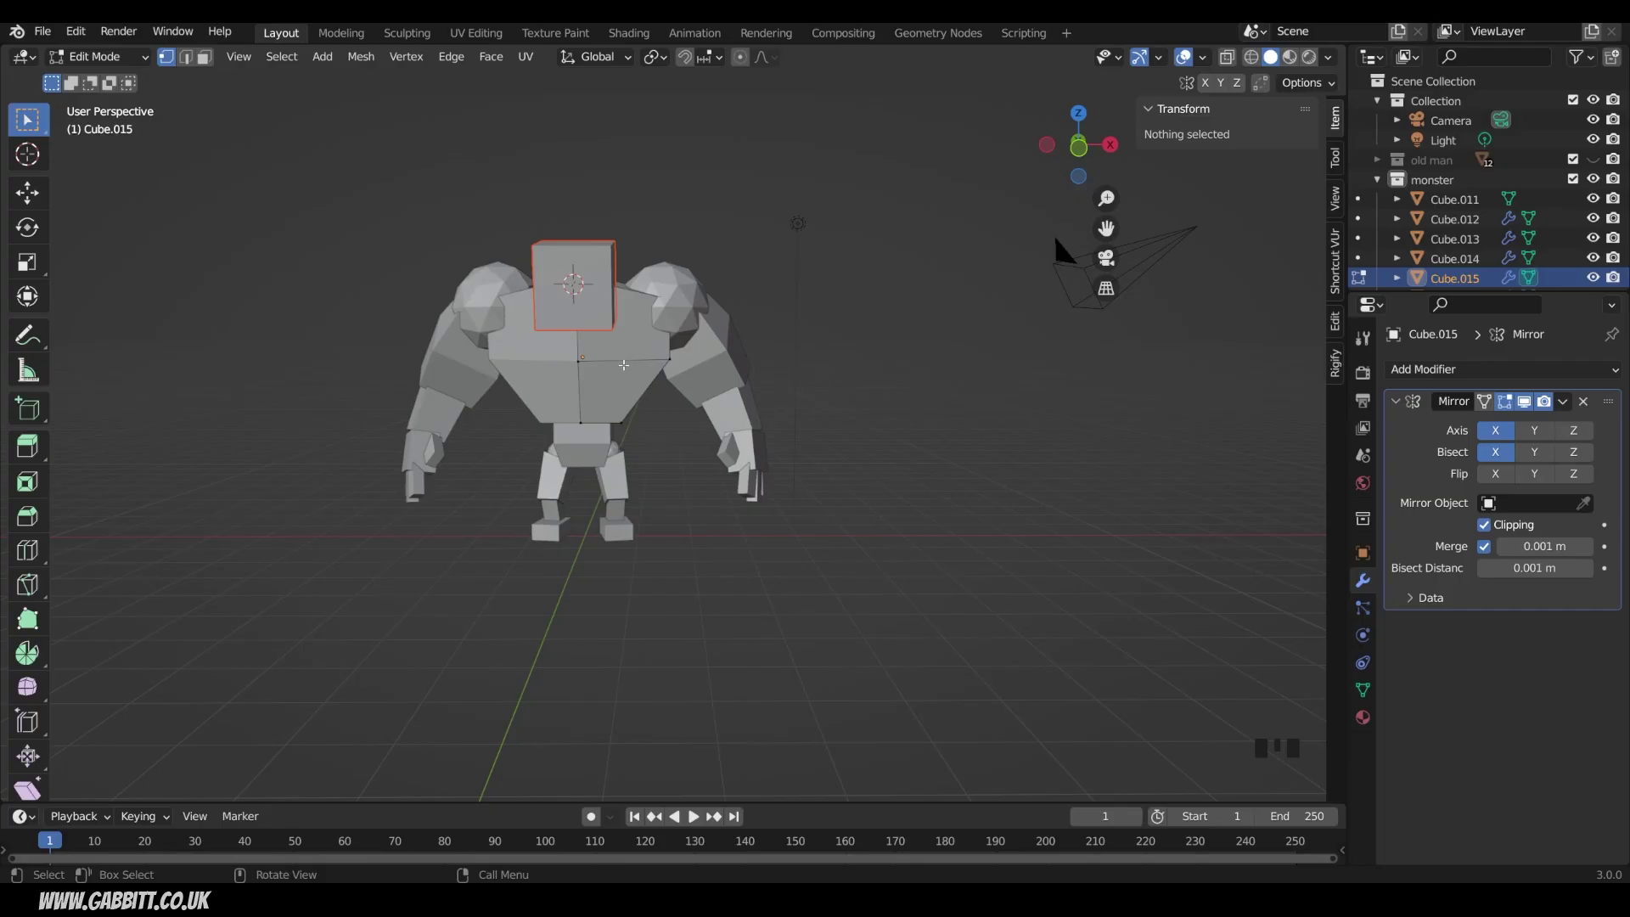
- Back in Object Mode, delete the Mirror modifier from the head cube
key(Tab)
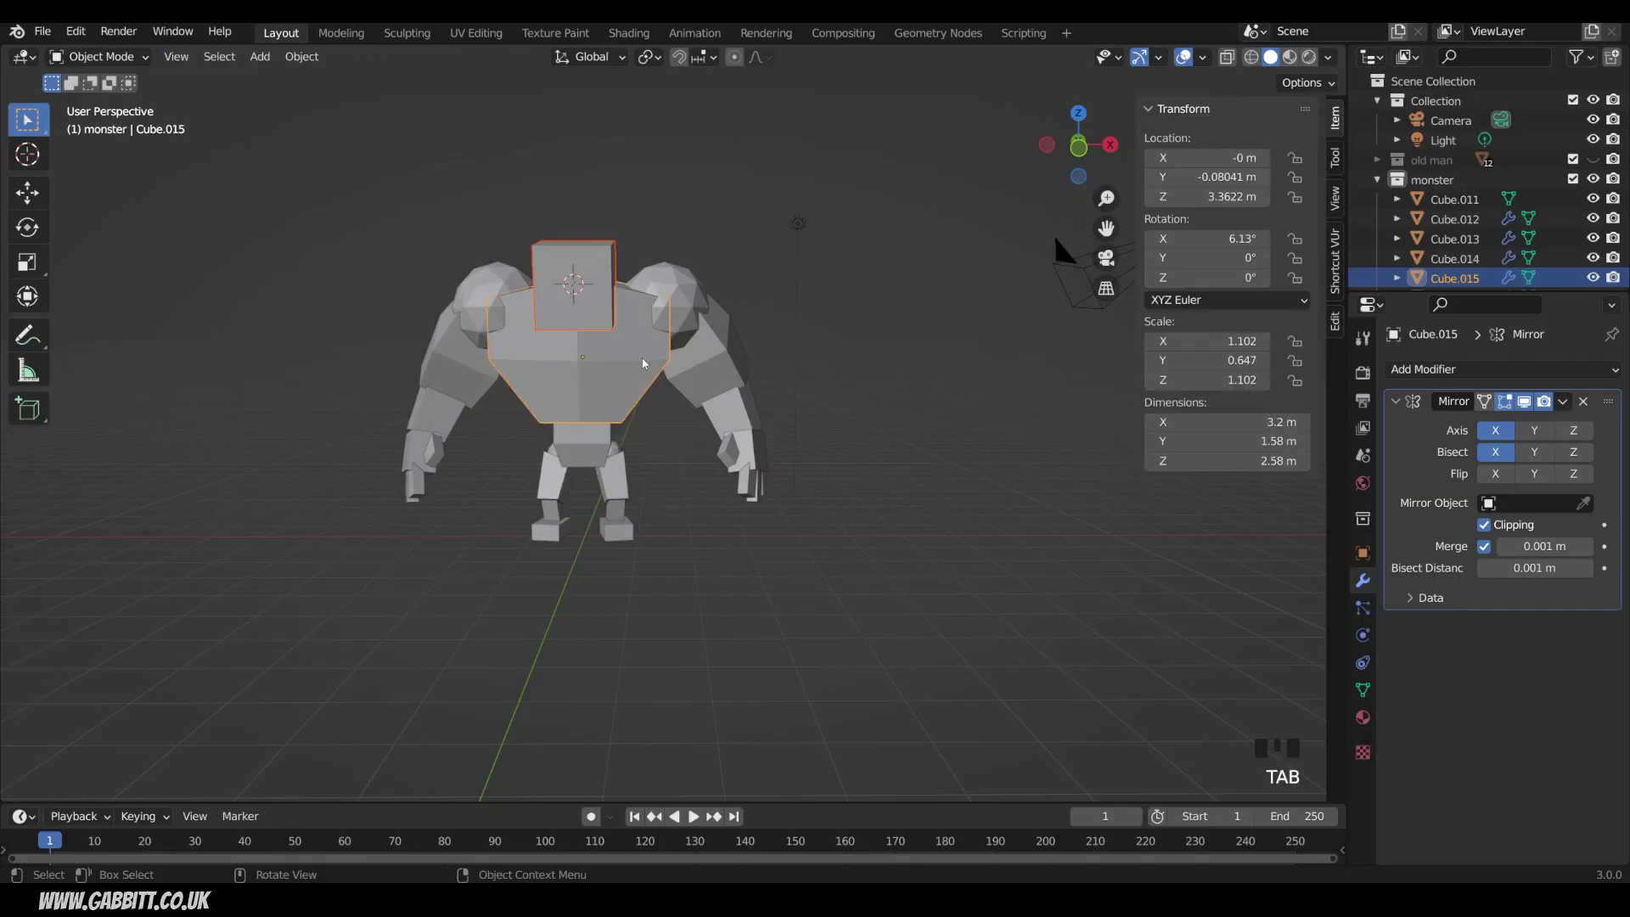
click(597, 251)
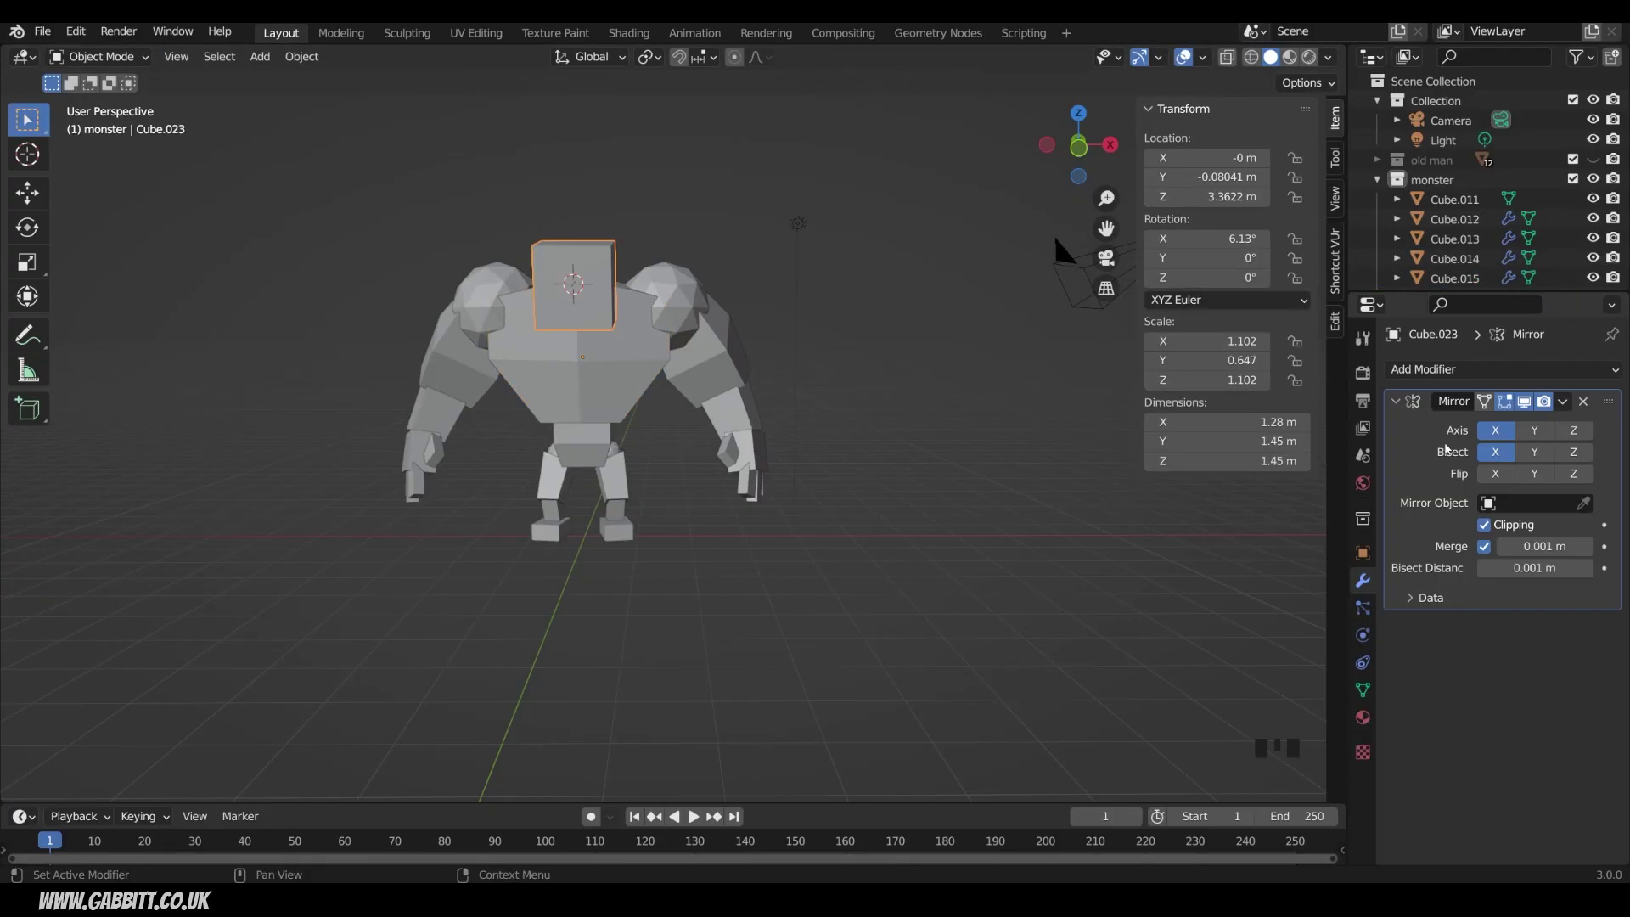
click(620, 381)
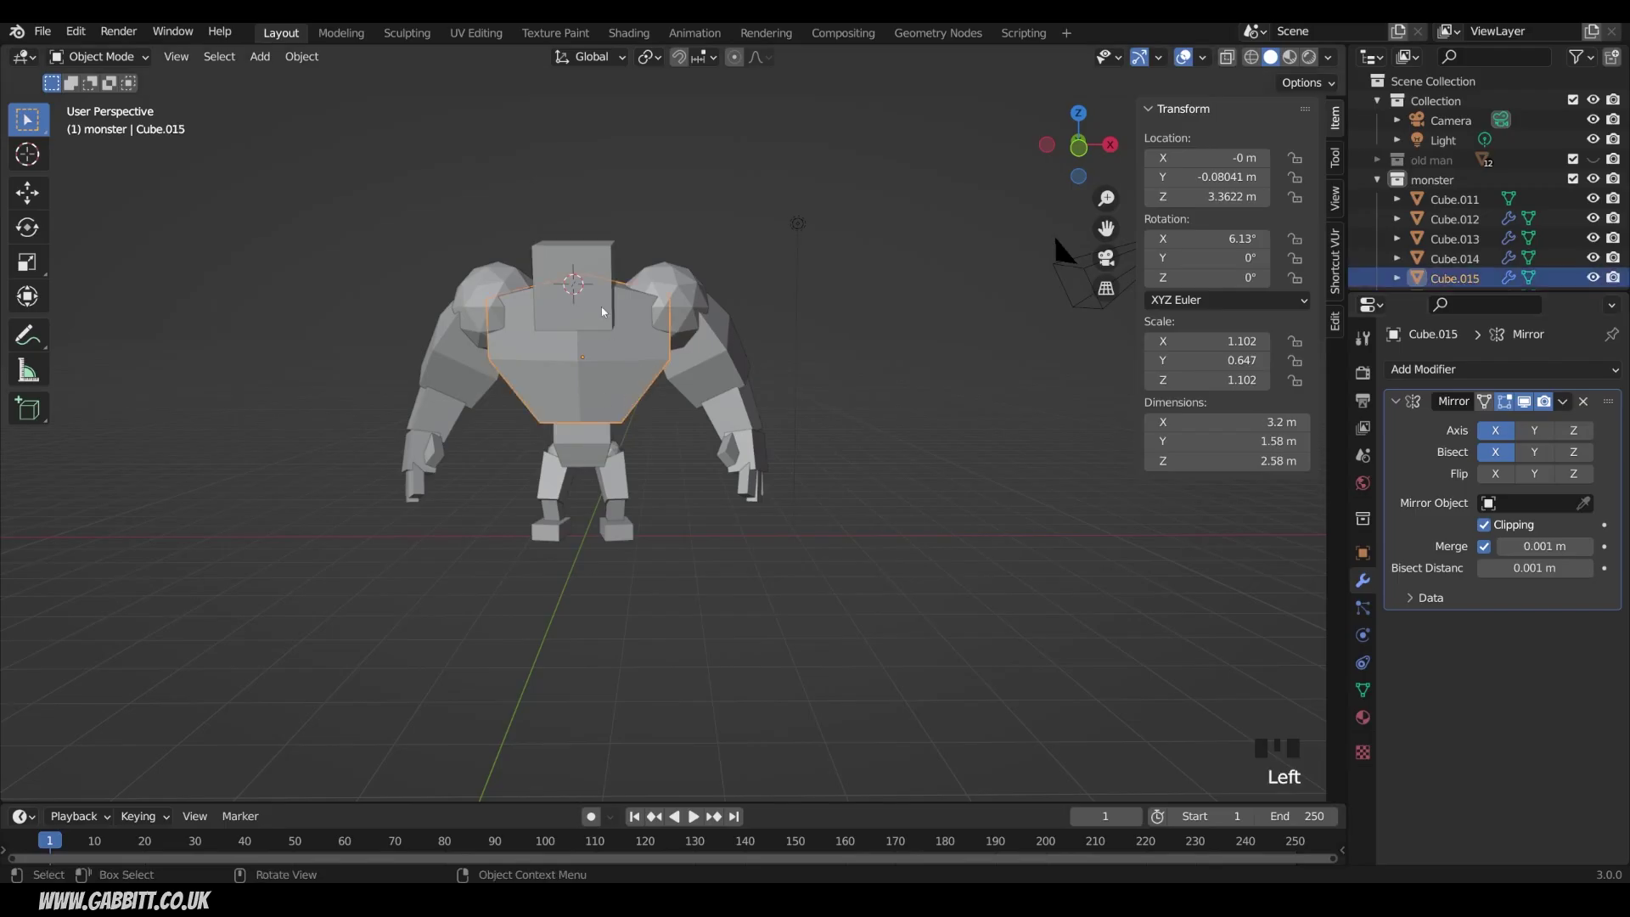
click(596, 269)
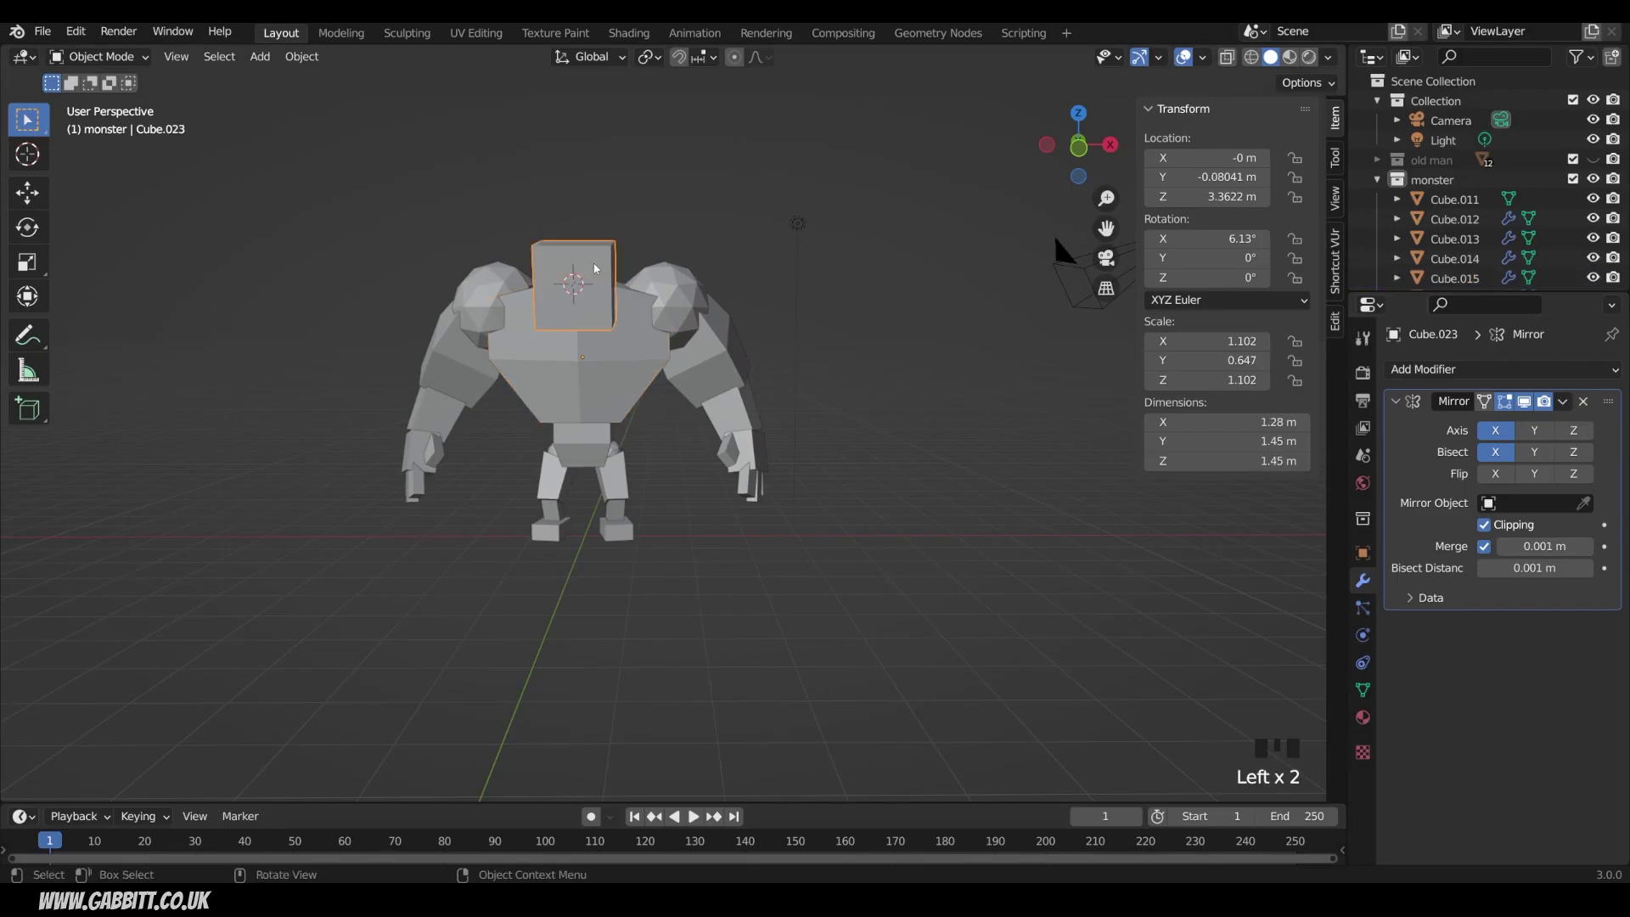
click(1584, 401)
- Scale the head cube down to about 1.18 × 1.24 × 1.24 m
middle_drag(586, 327, 675, 392)
key(s)
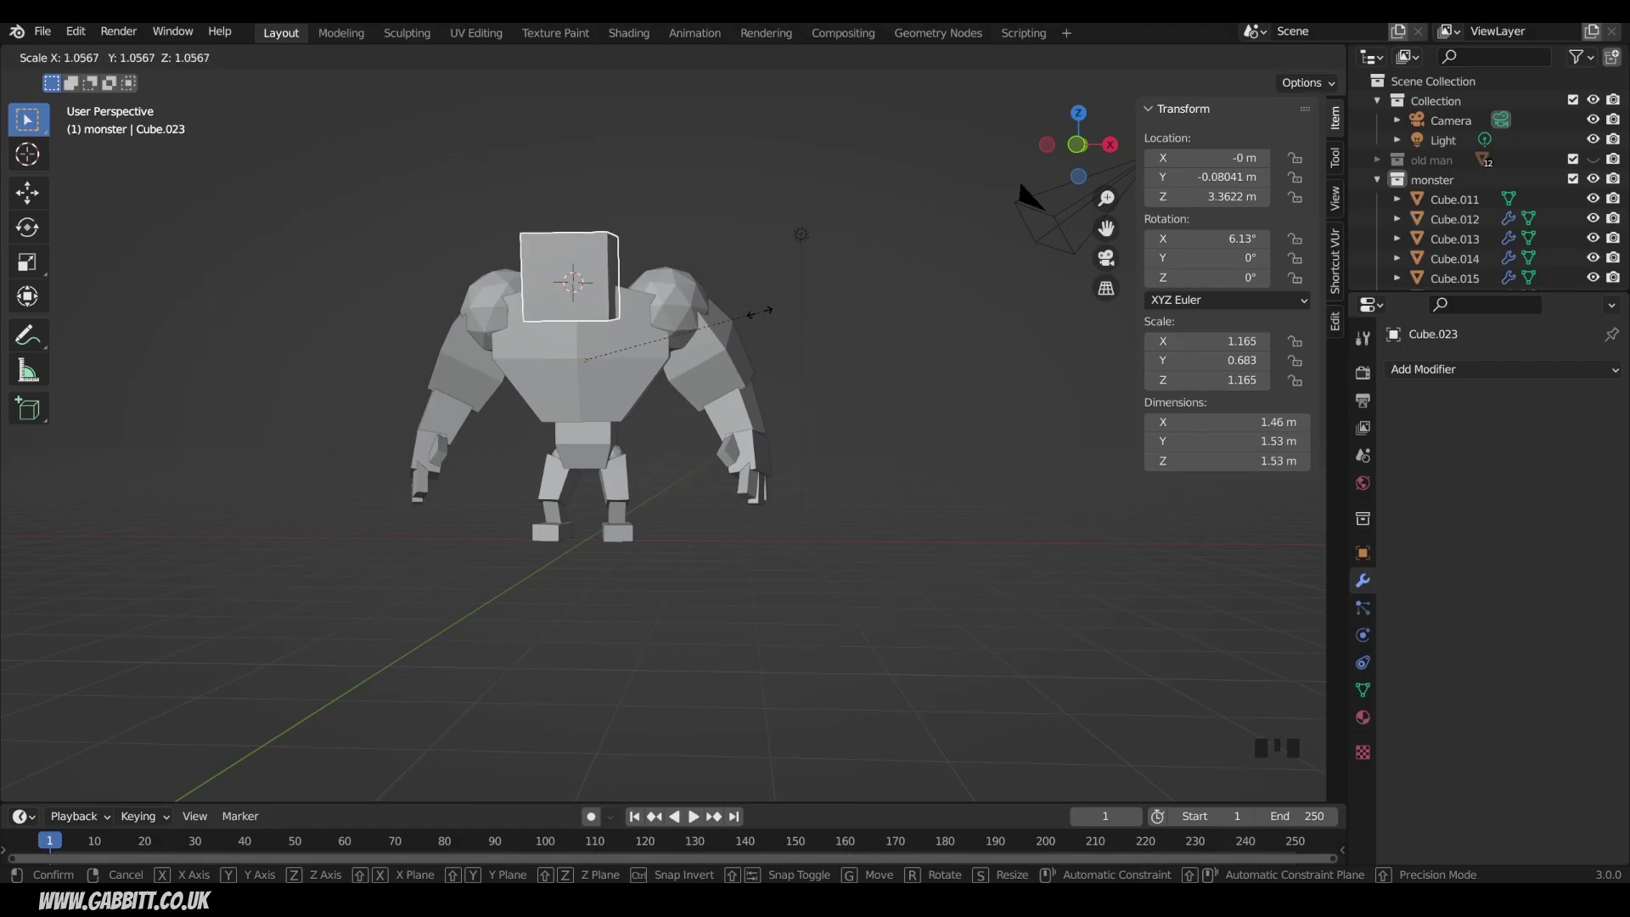
click(728, 315)
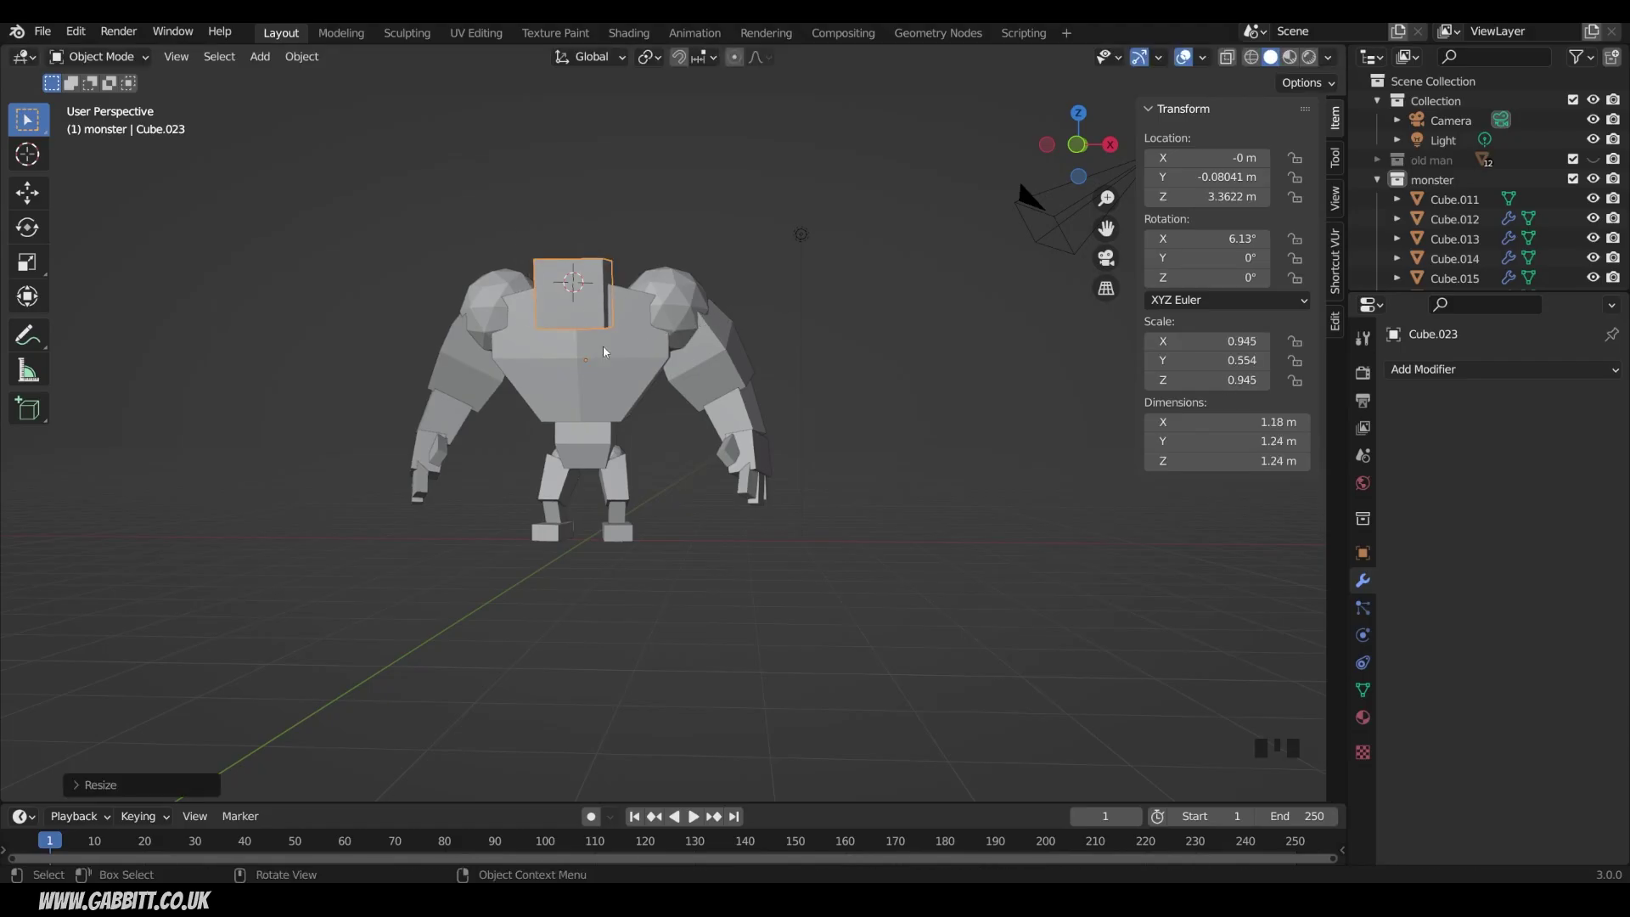
right_click(598, 271)
- Set the head cube's origin to its geometry and shrink it to about 0.868 × 0.912 × 0.912 m
mouse_move(543, 335)
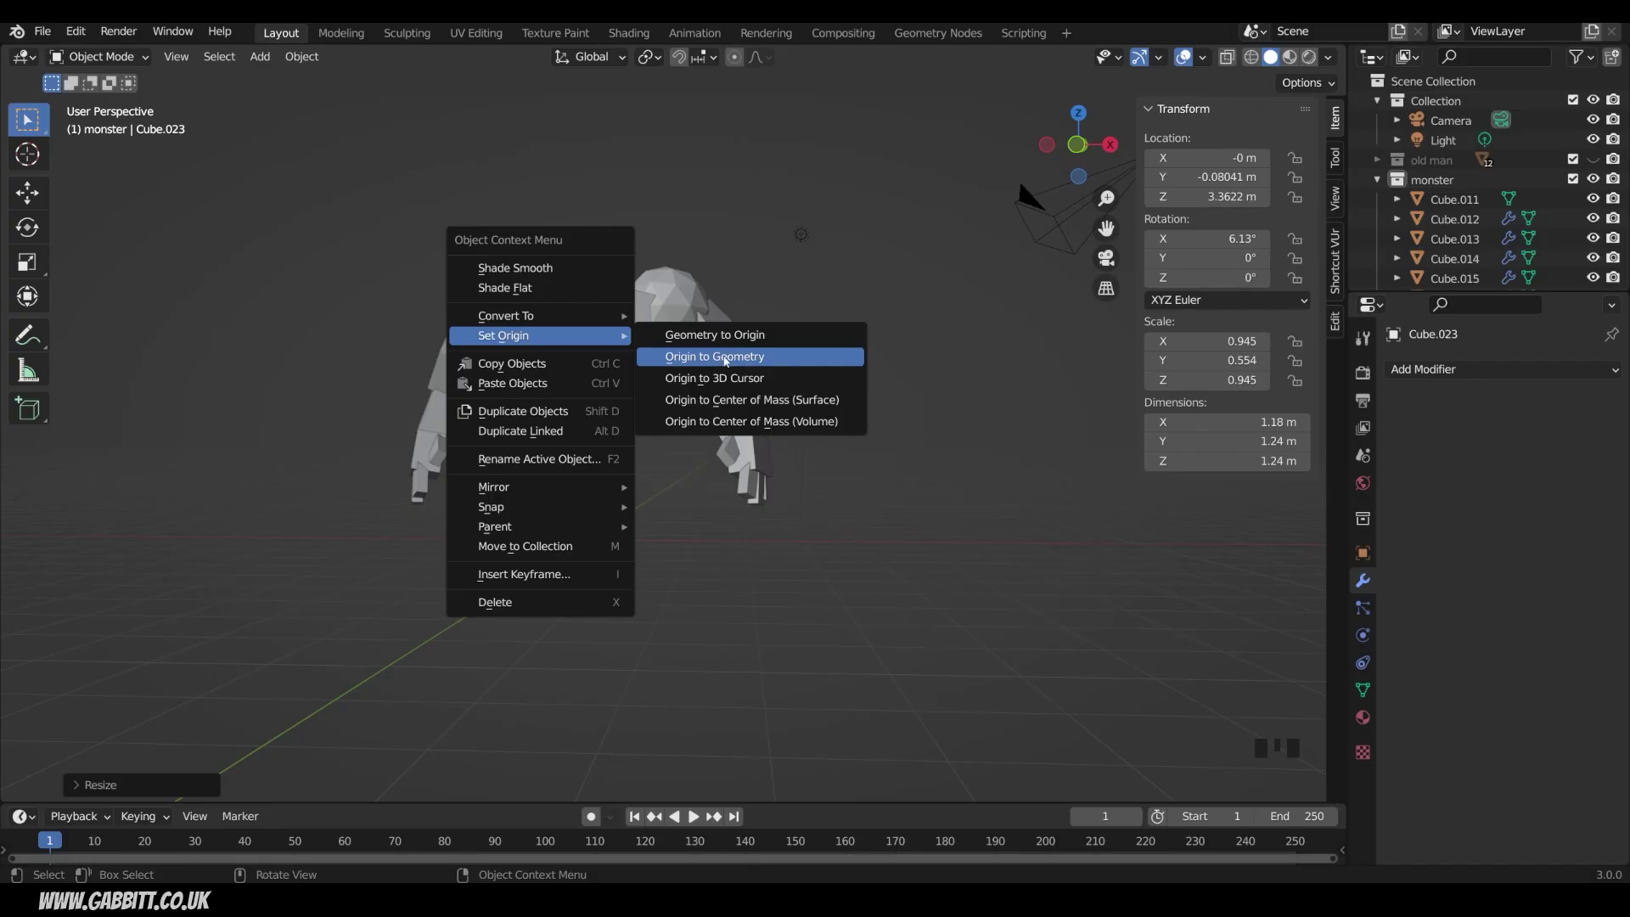
click(740, 361)
mouse_move(675, 340)
middle_down()
mouse_move(602, 358)
mouse_move(670, 340)
middle_up()
key(s)
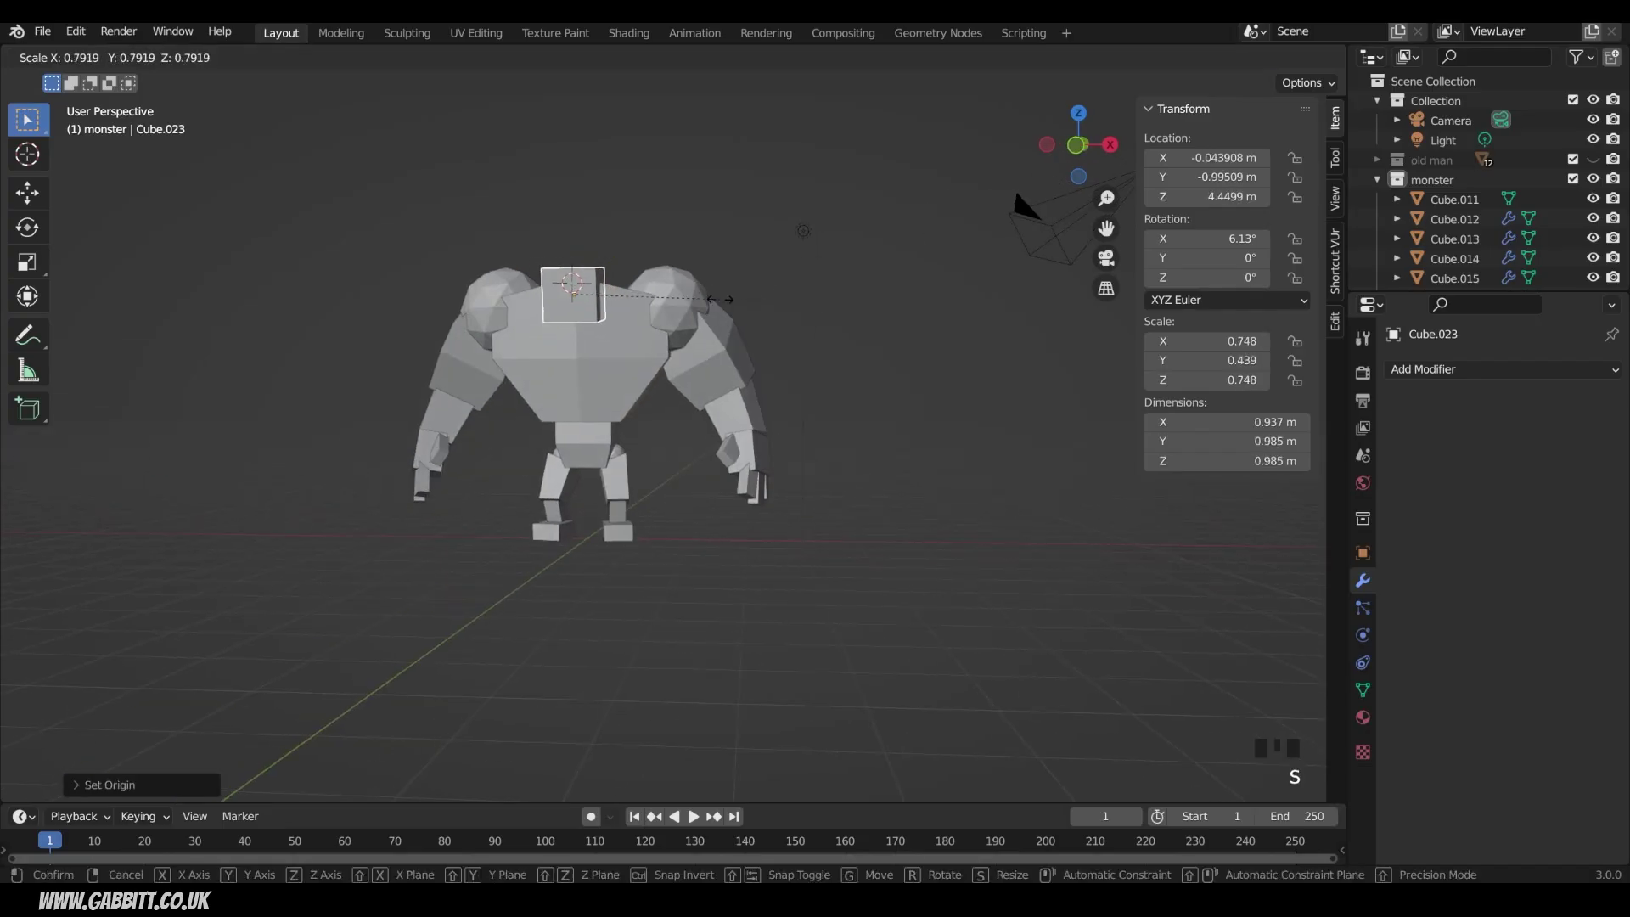
click(711, 305)
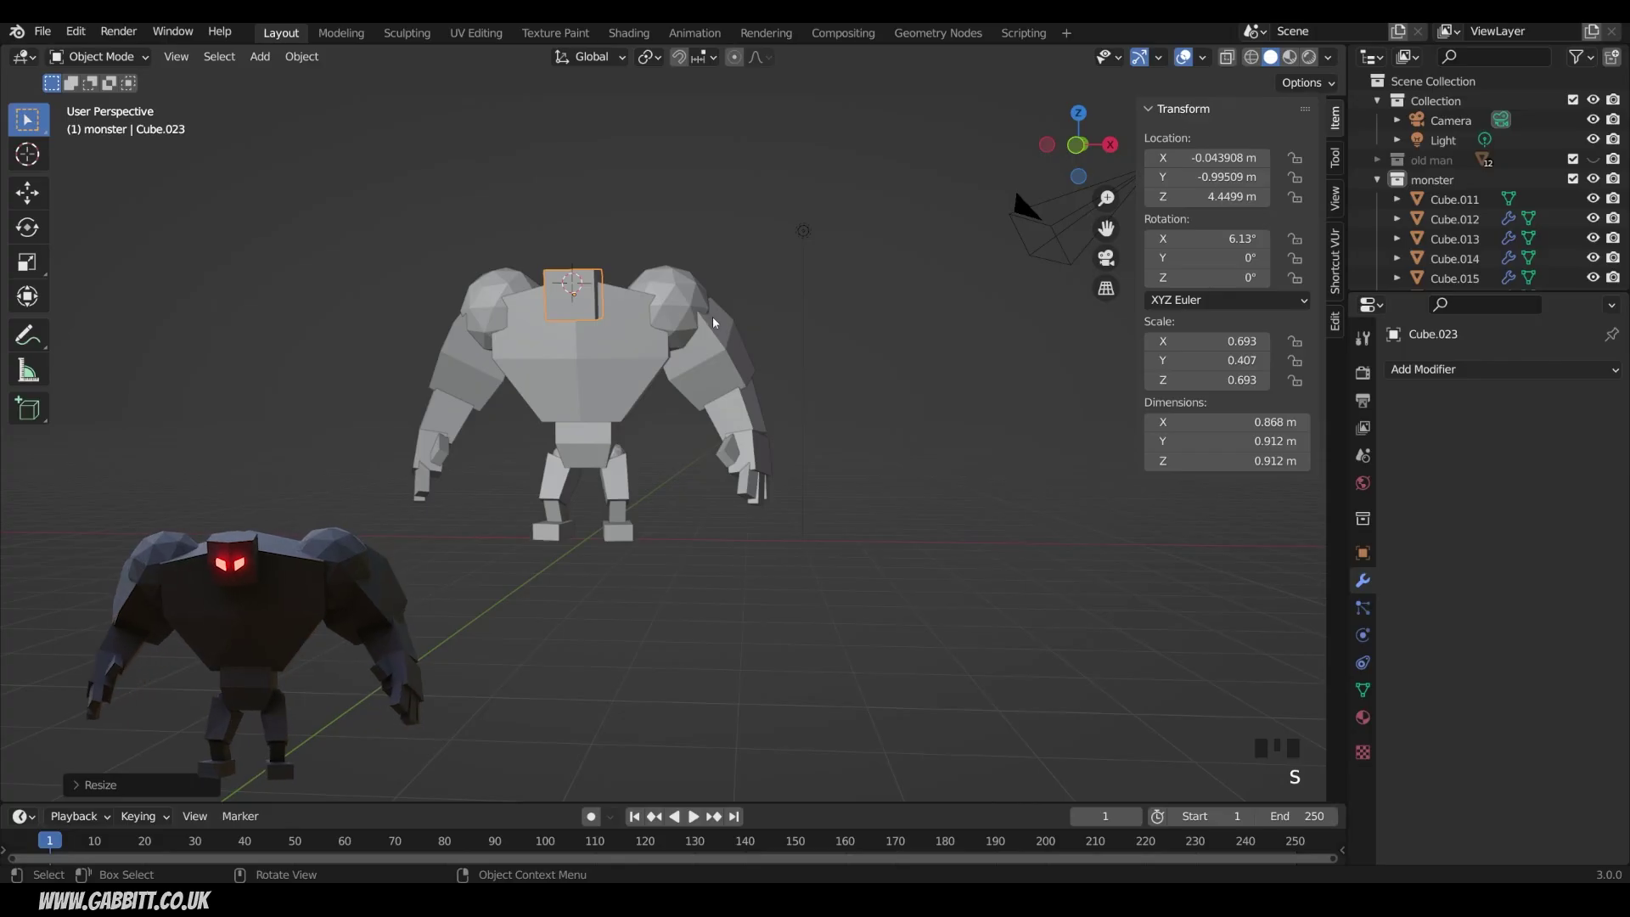
- From the right side view, nudge the head forward and up, then place the 3D cursor on its front
key(KP_3)
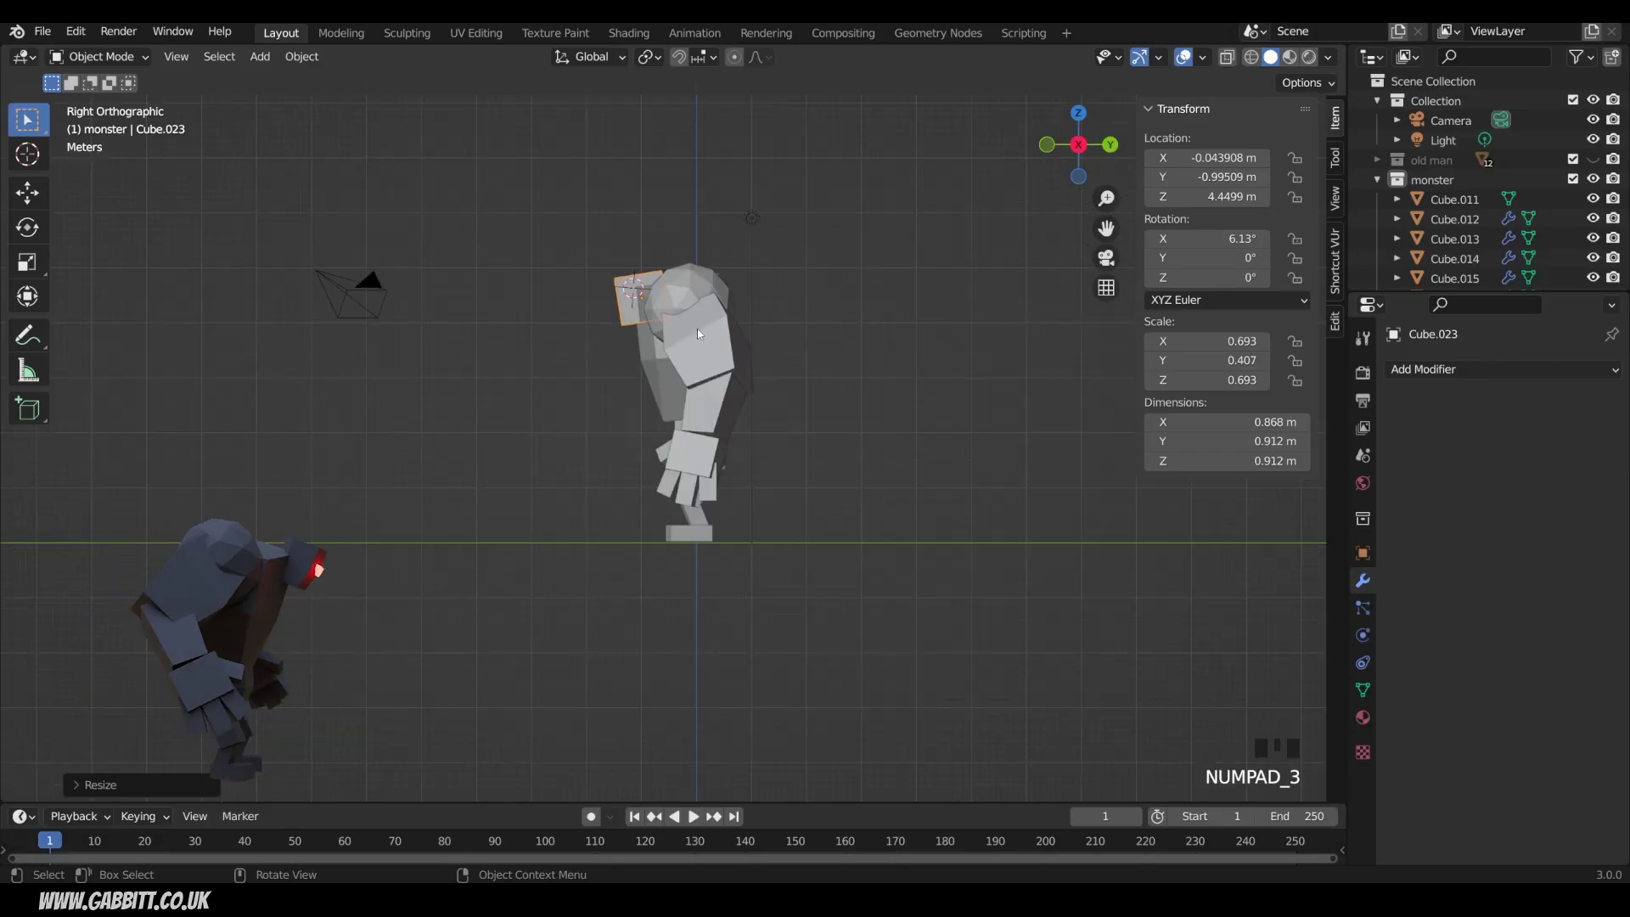
key(g)
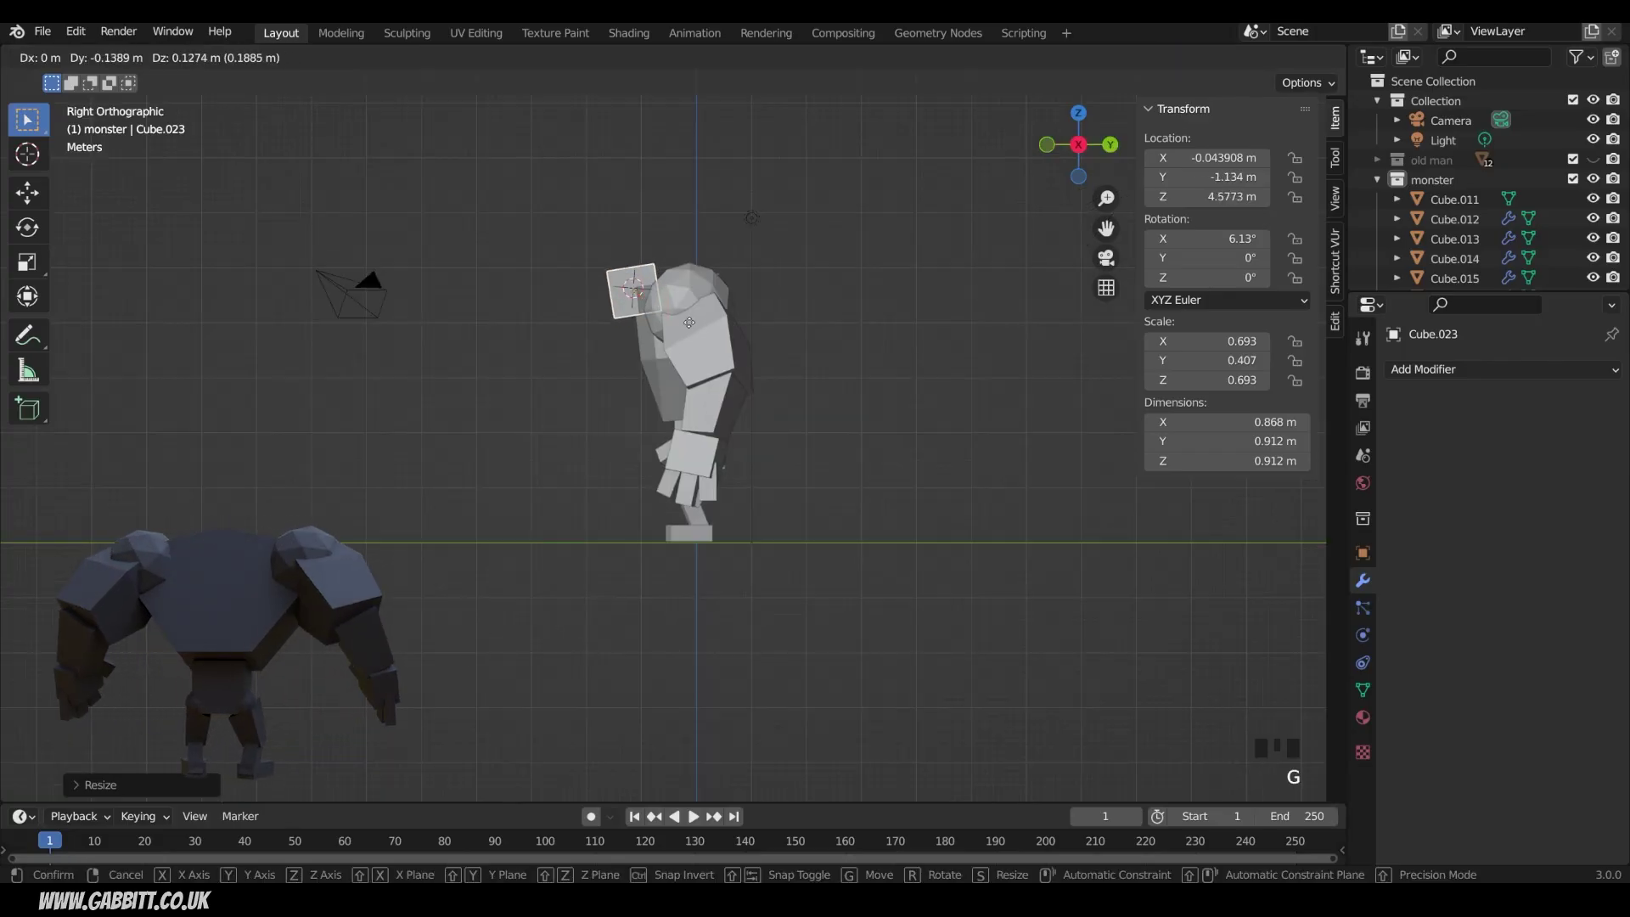
click(685, 336)
middle_drag(685, 338, 677, 297)
scroll(678, 298, up, 5)
shift+right_click(735, 281)
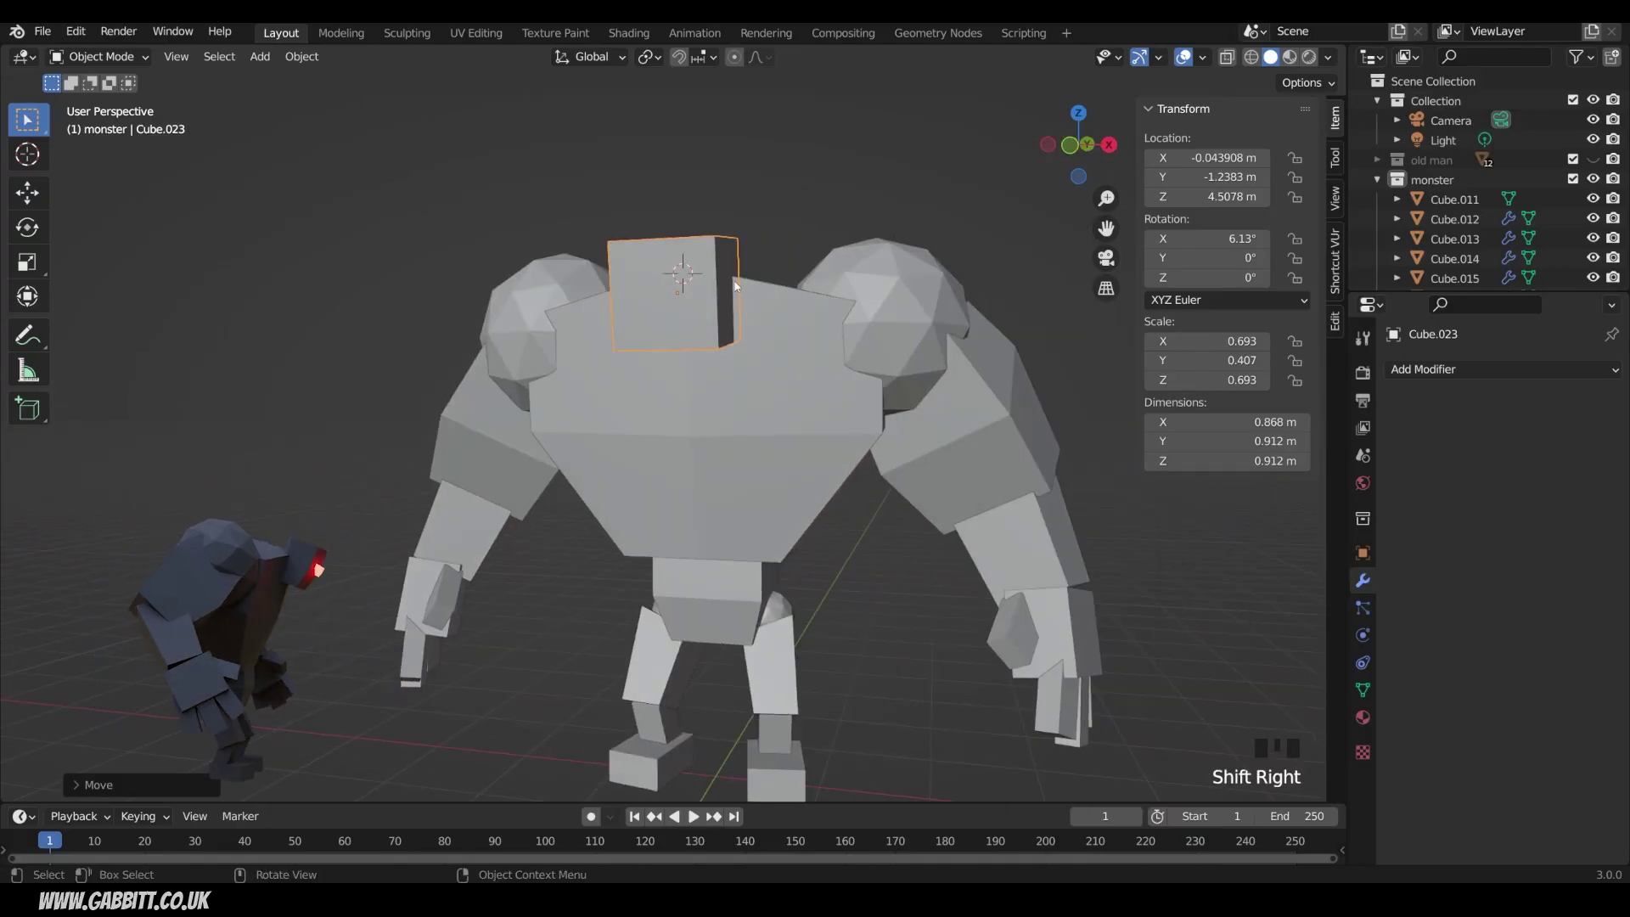
- Add a tiny 0.163 m cube at the front of the head as an eye
key(shift+a)
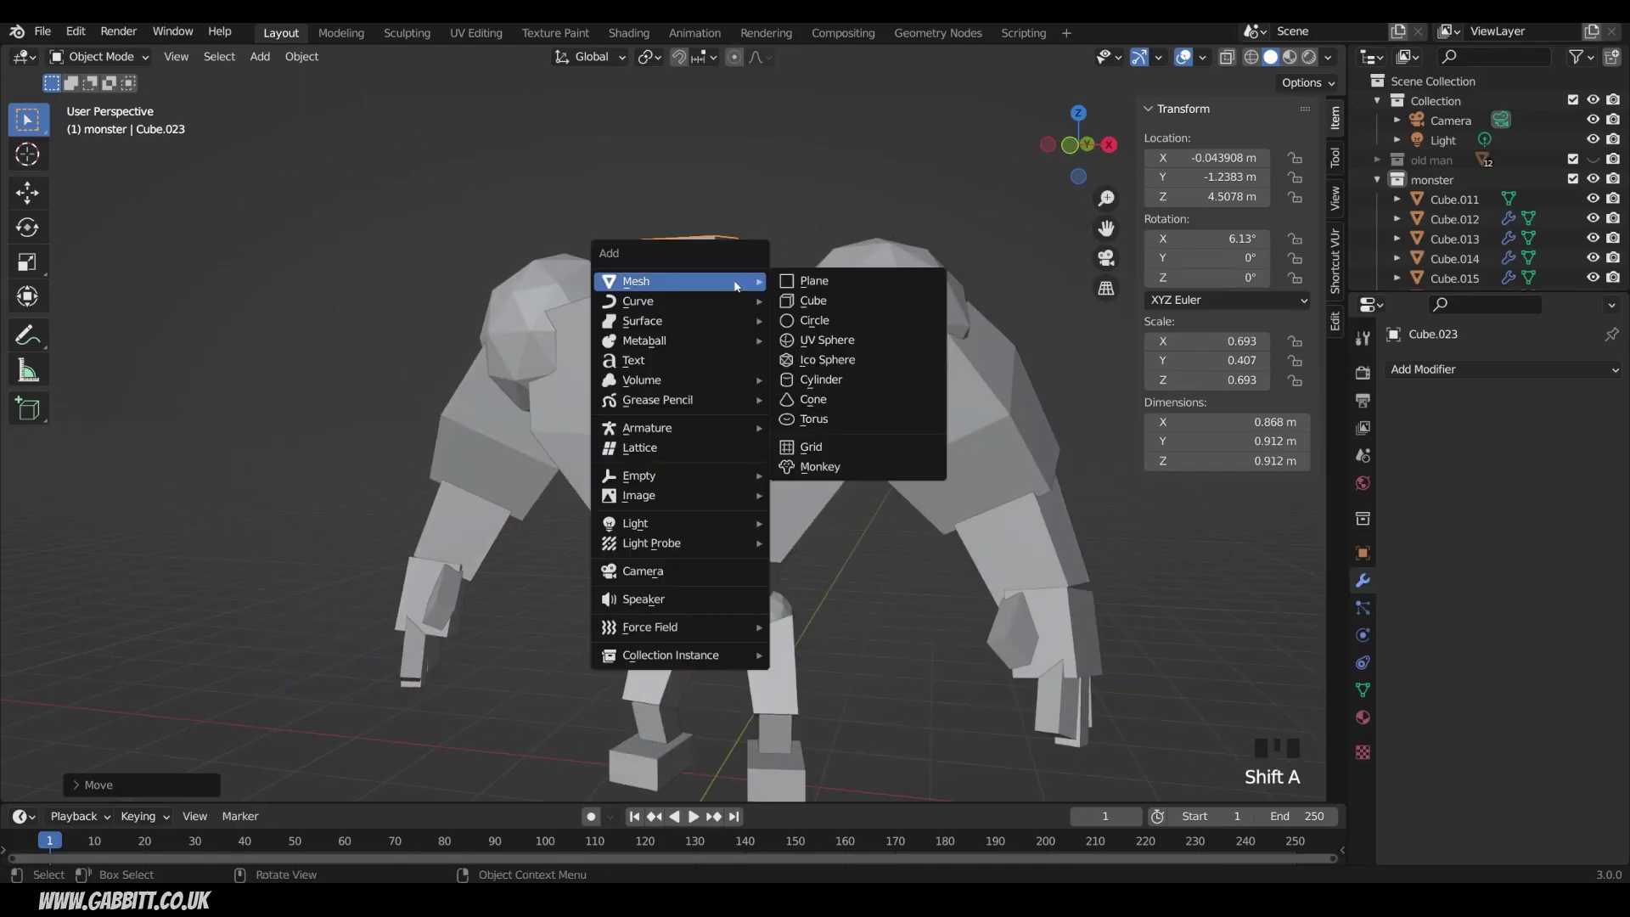
click(813, 300)
key(s)
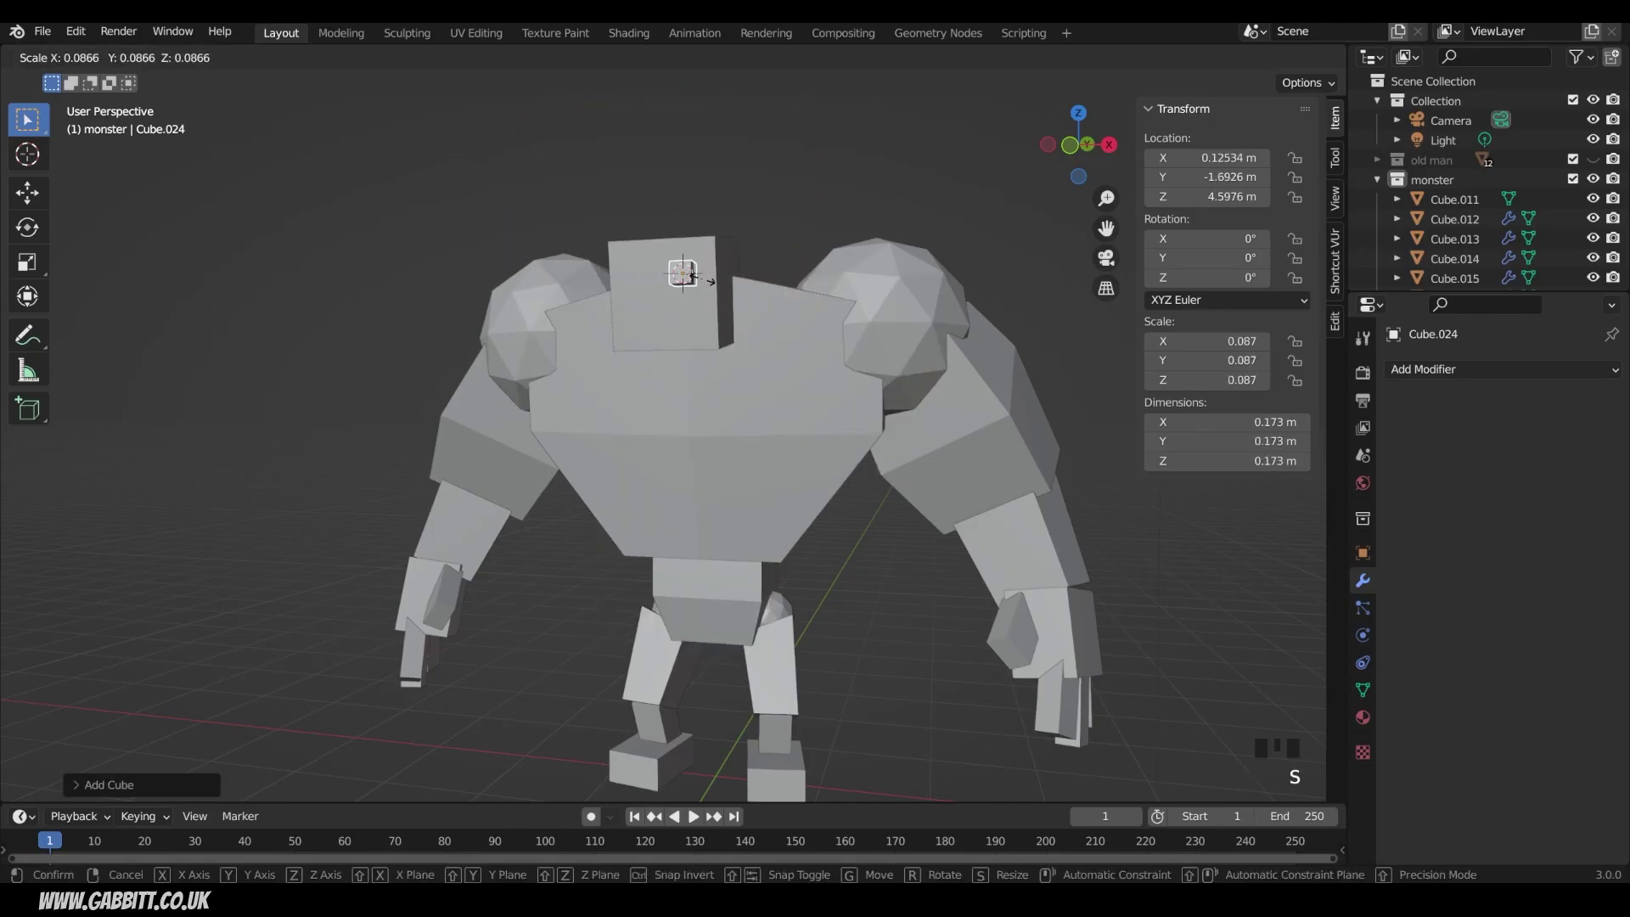
click(703, 270)
middle_drag(702, 269, 601, 298)
scroll(756, 262, up, 2)
shift+middle_drag(755, 269, 722, 349)
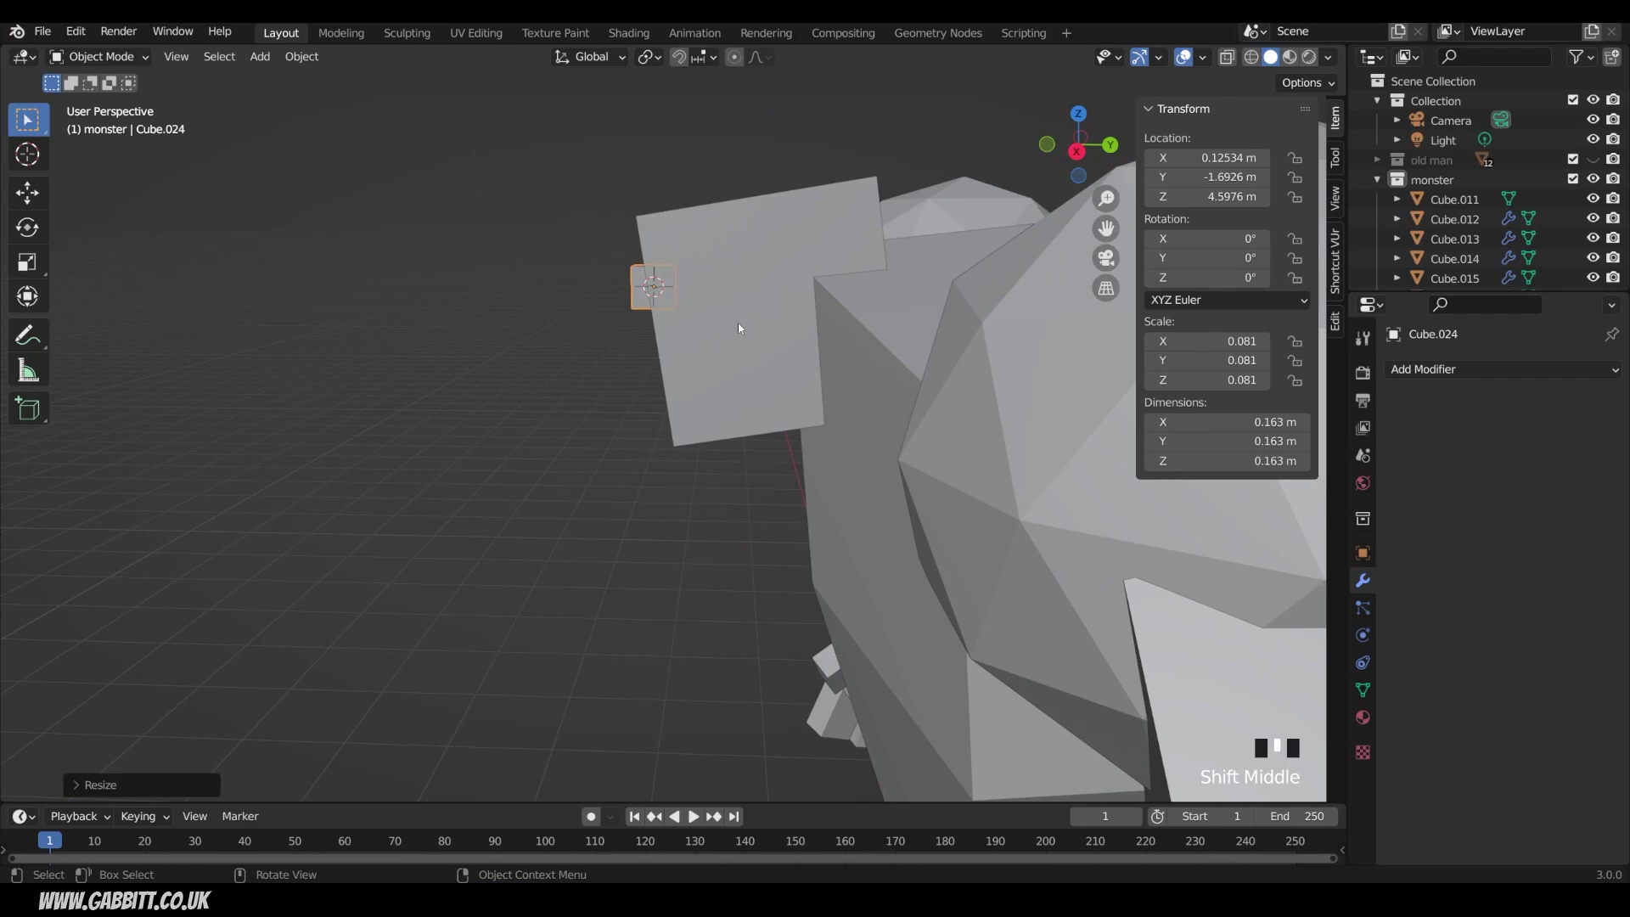
- Give the eye cube the head's 6.13° X rotation
click(737, 325)
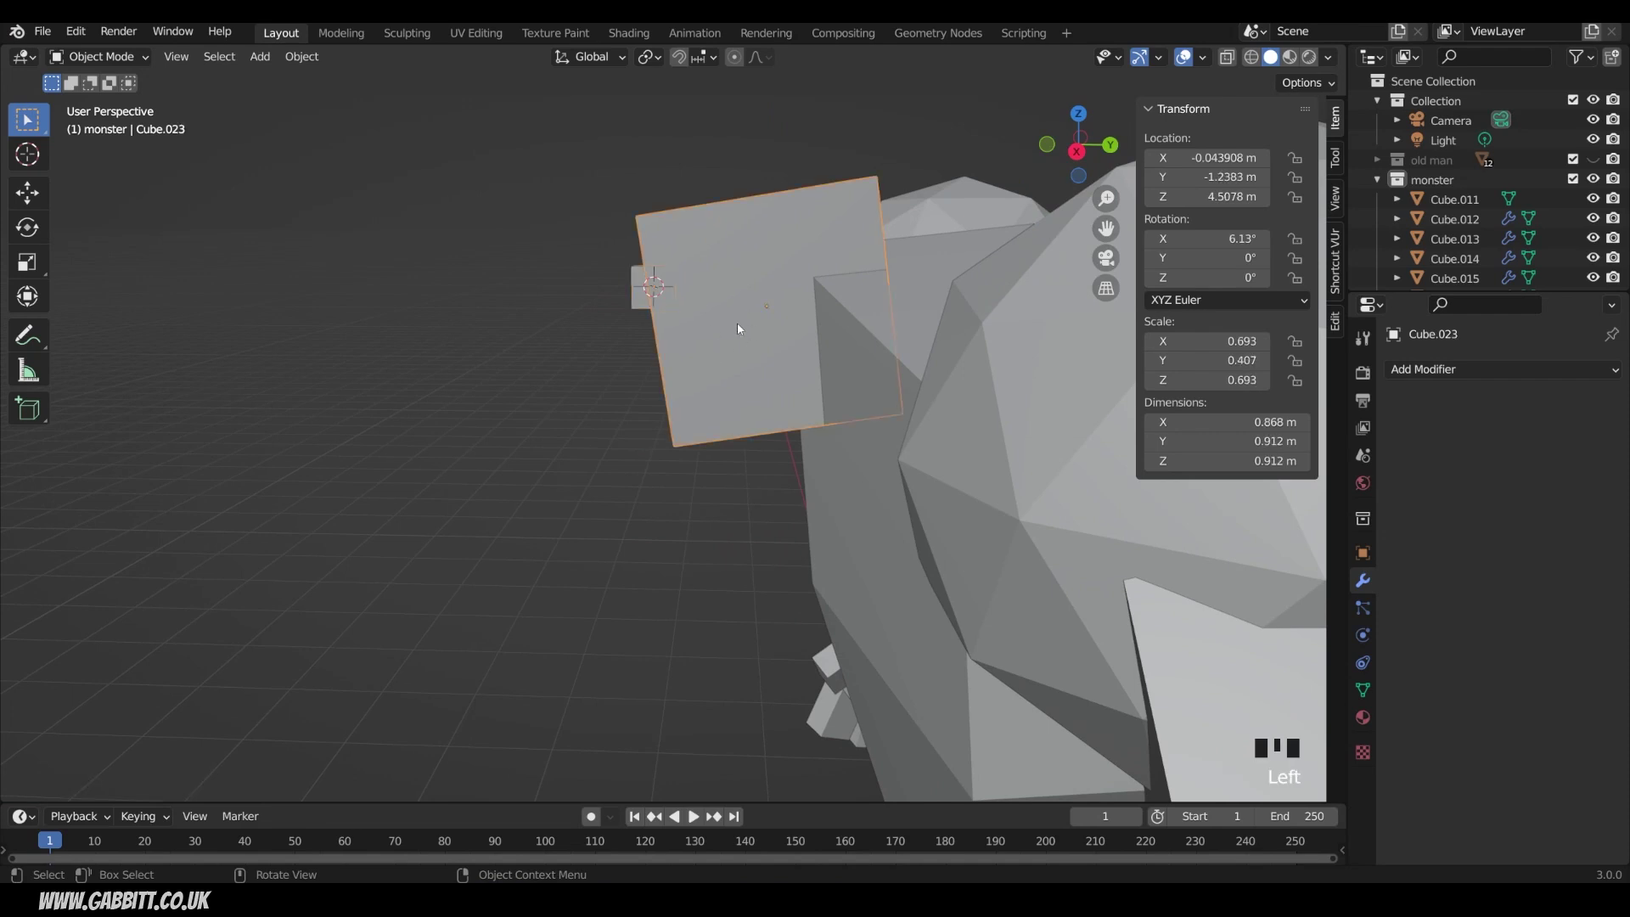
double_click(1220, 241)
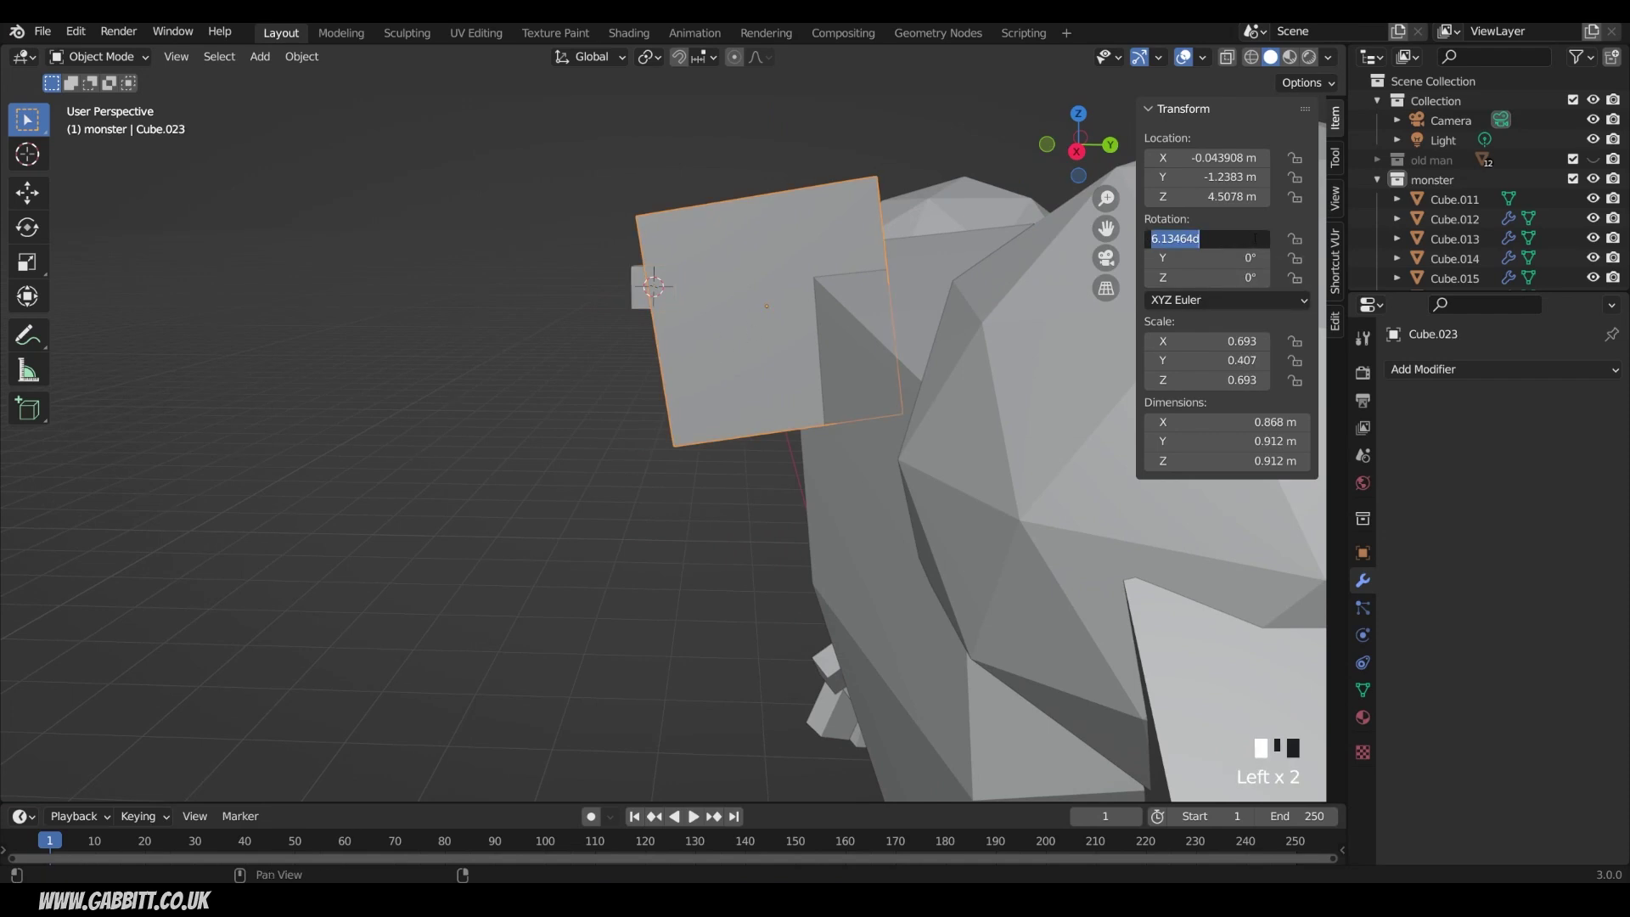
click(636, 307)
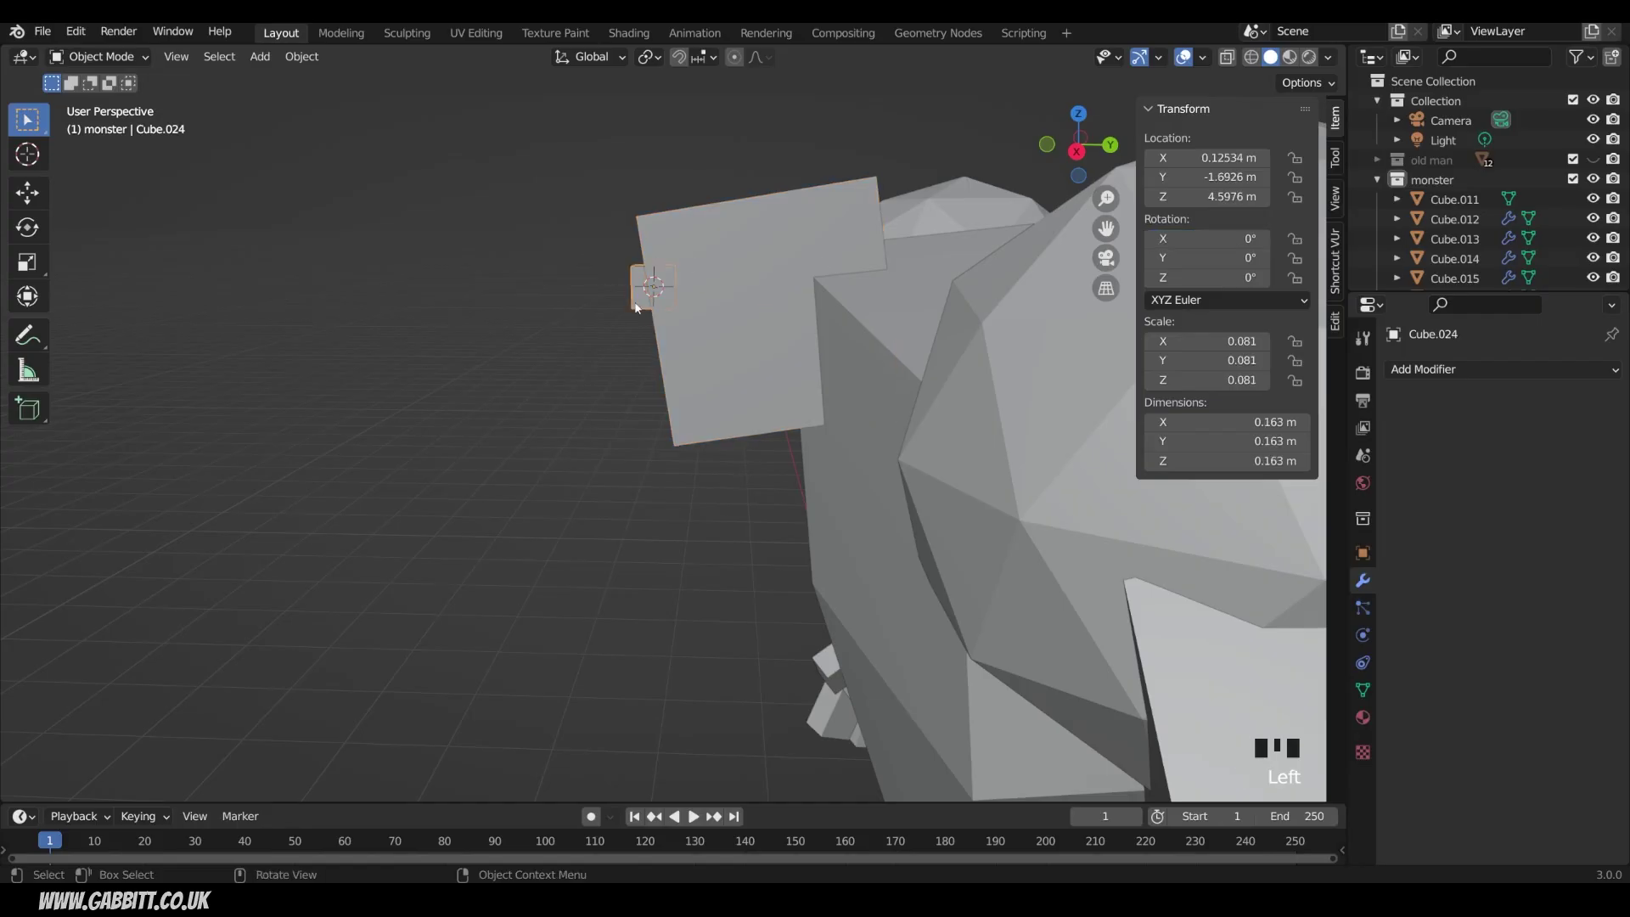
double_click(1231, 239)
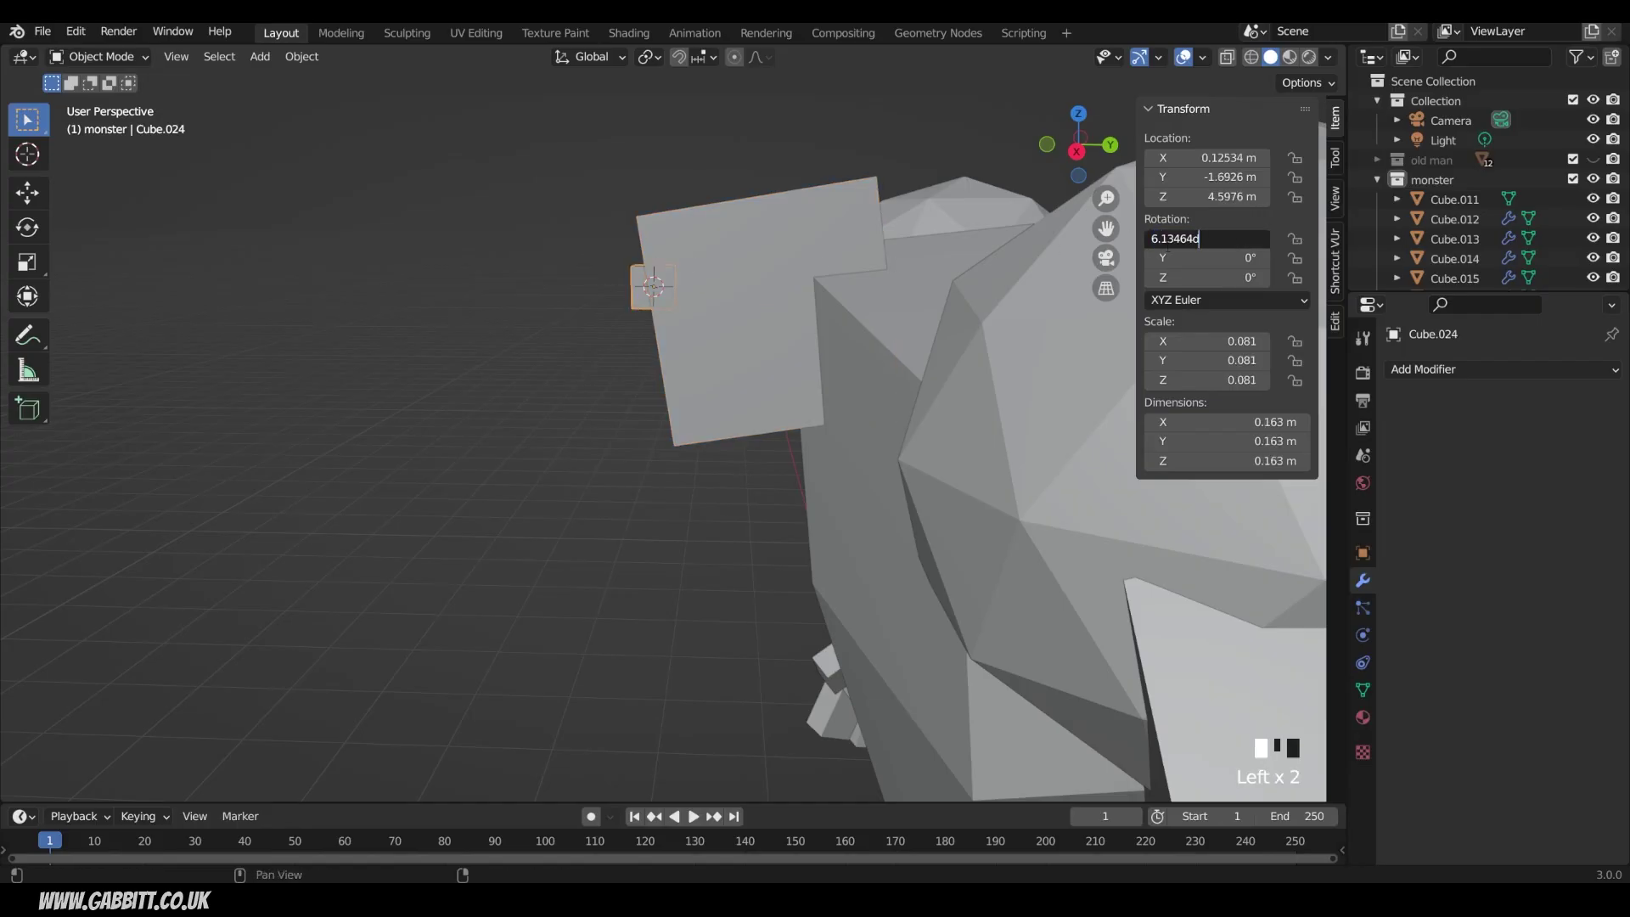
key(Return)
middle_drag(722, 331, 752, 290)
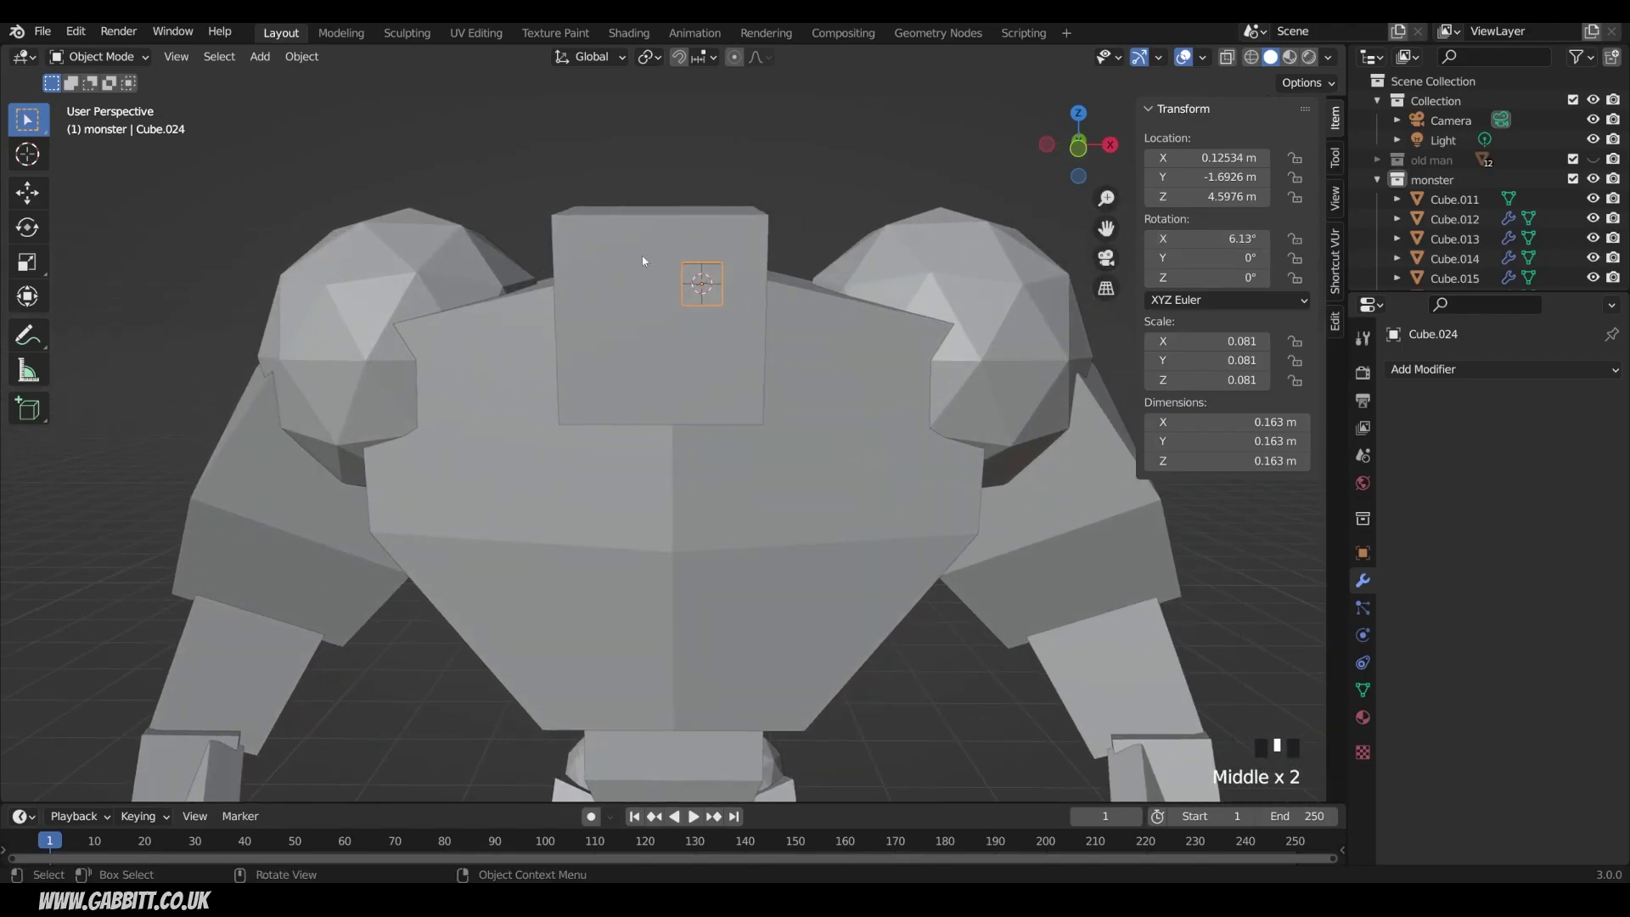
click(1581, 373)
- Mirror the eye cube across head Cube.023 and shift it along its own Z axis
click(1193, 598)
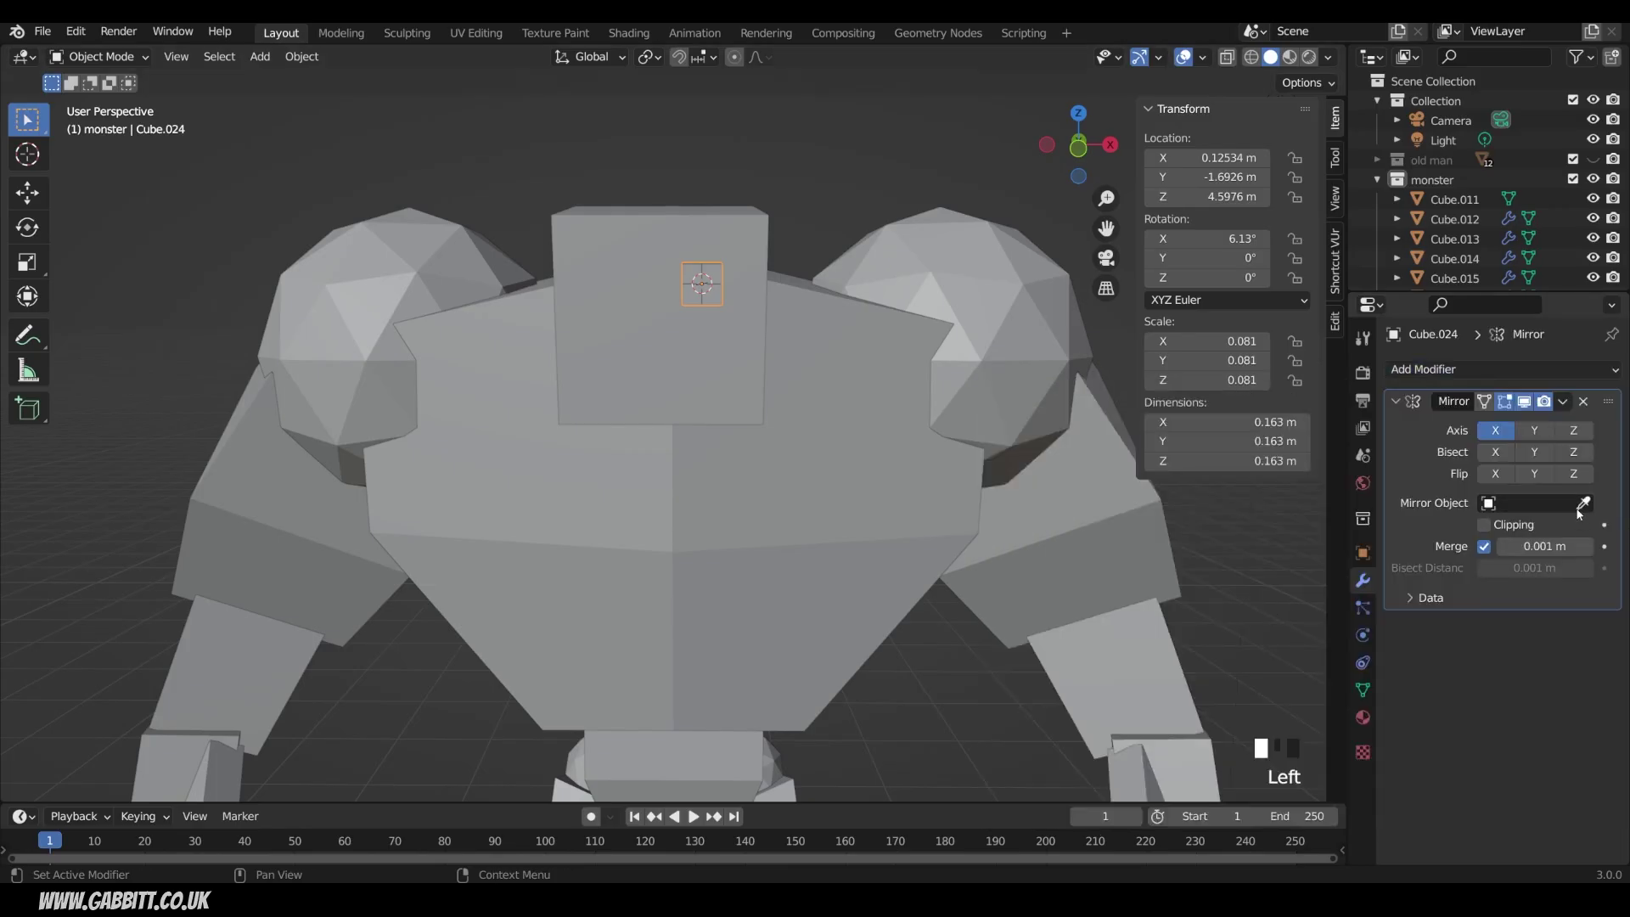
click(679, 223)
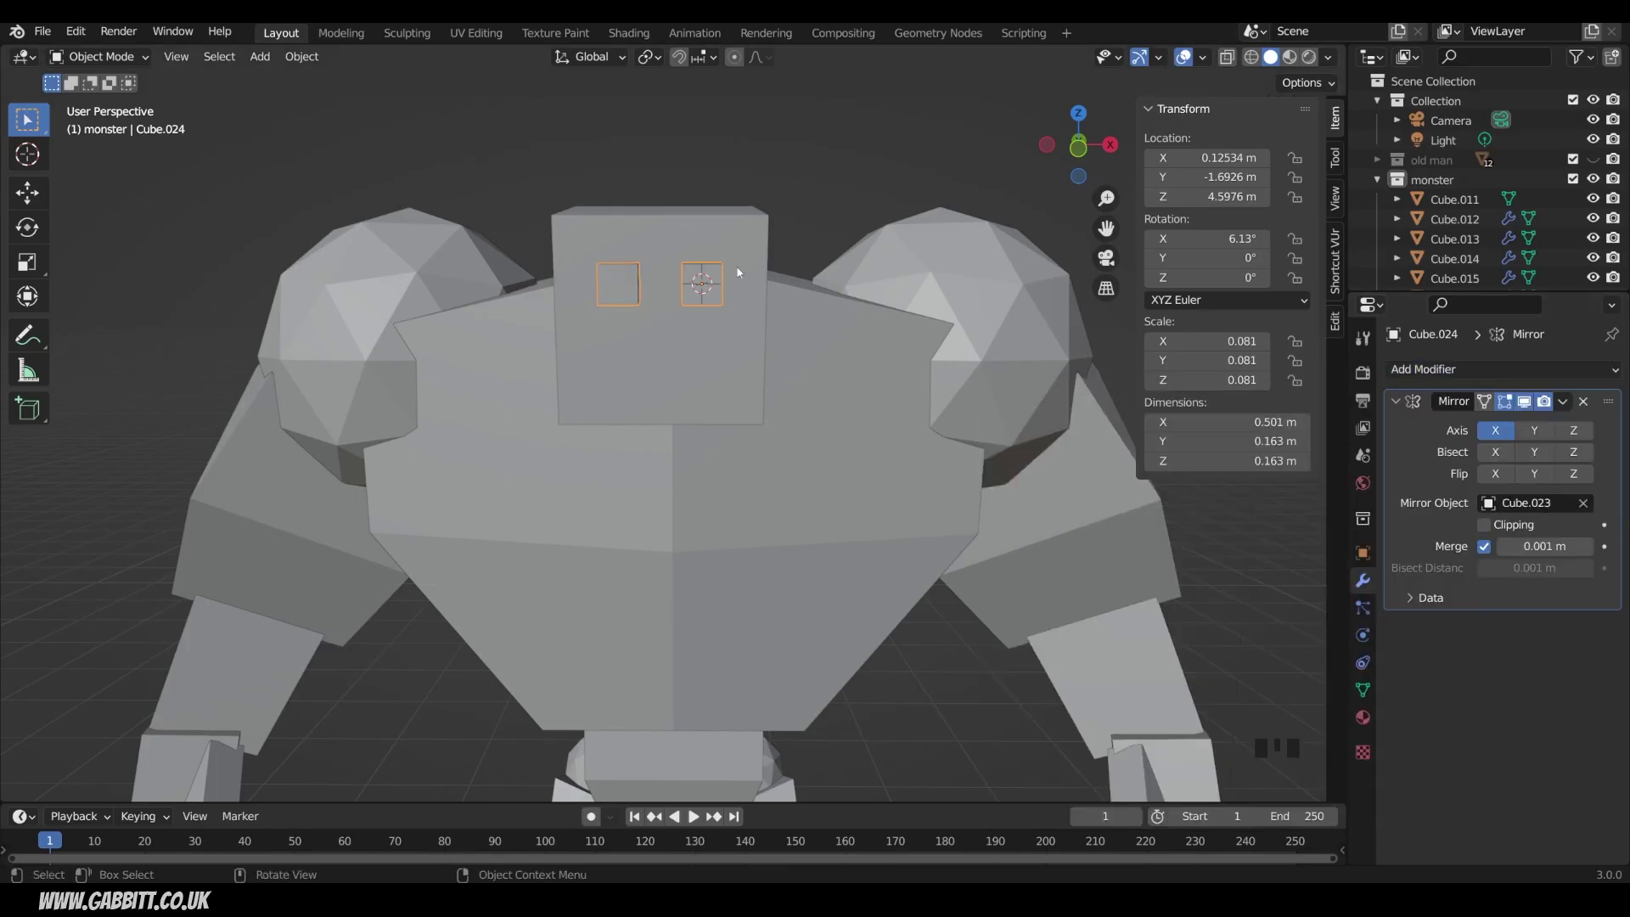
middle_drag(737, 272, 692, 286)
key(g)
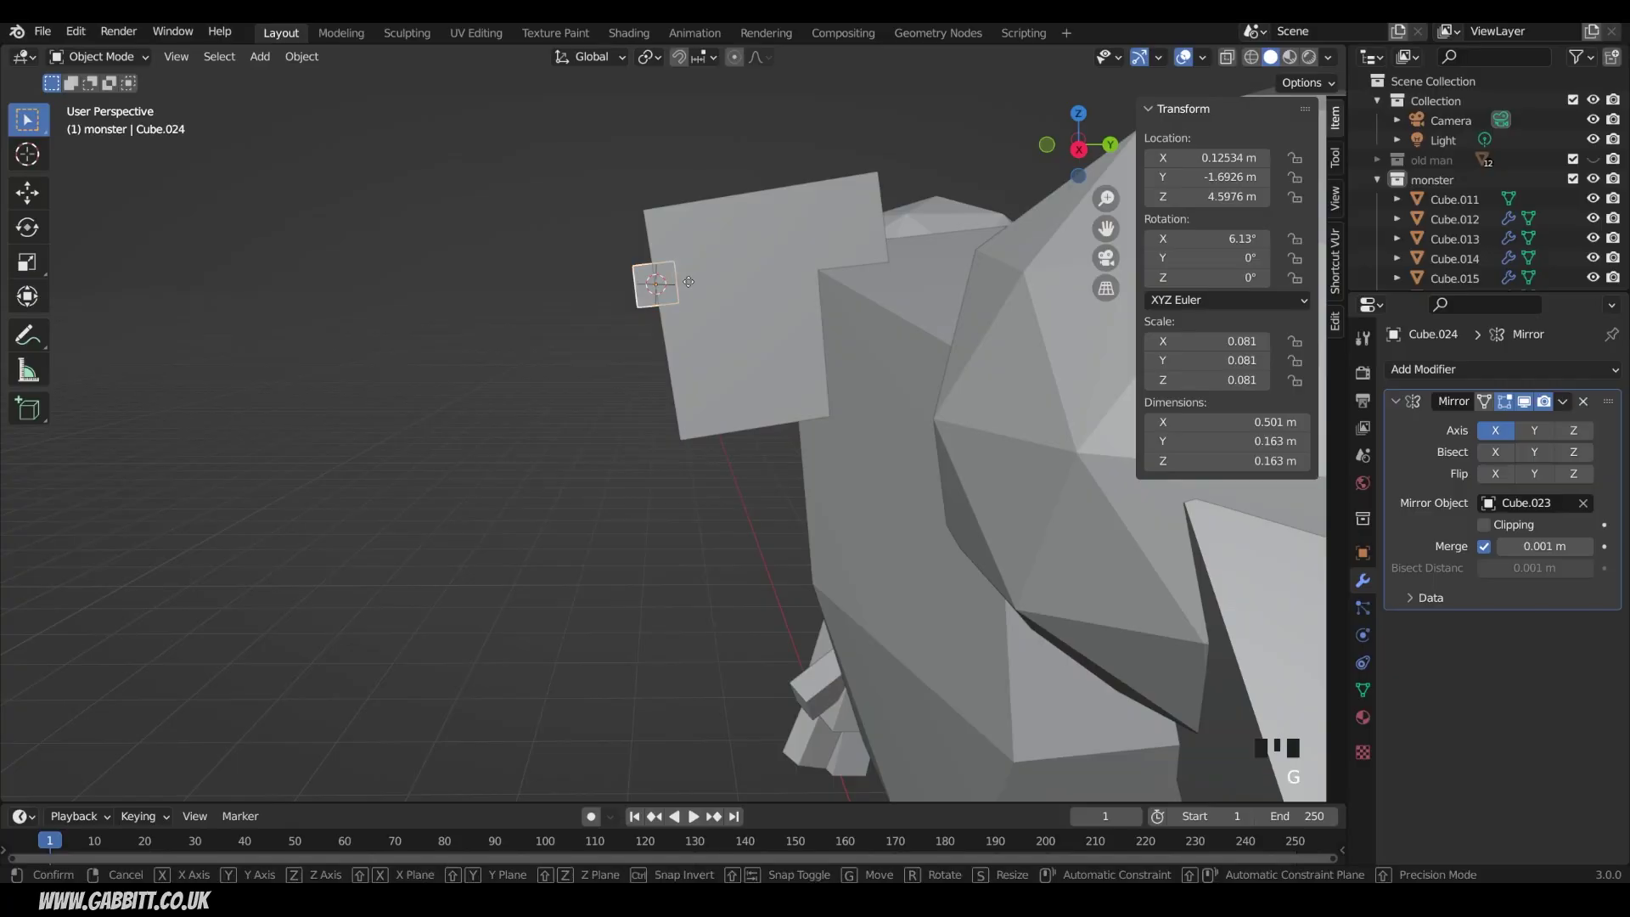
key(z)
key(z)
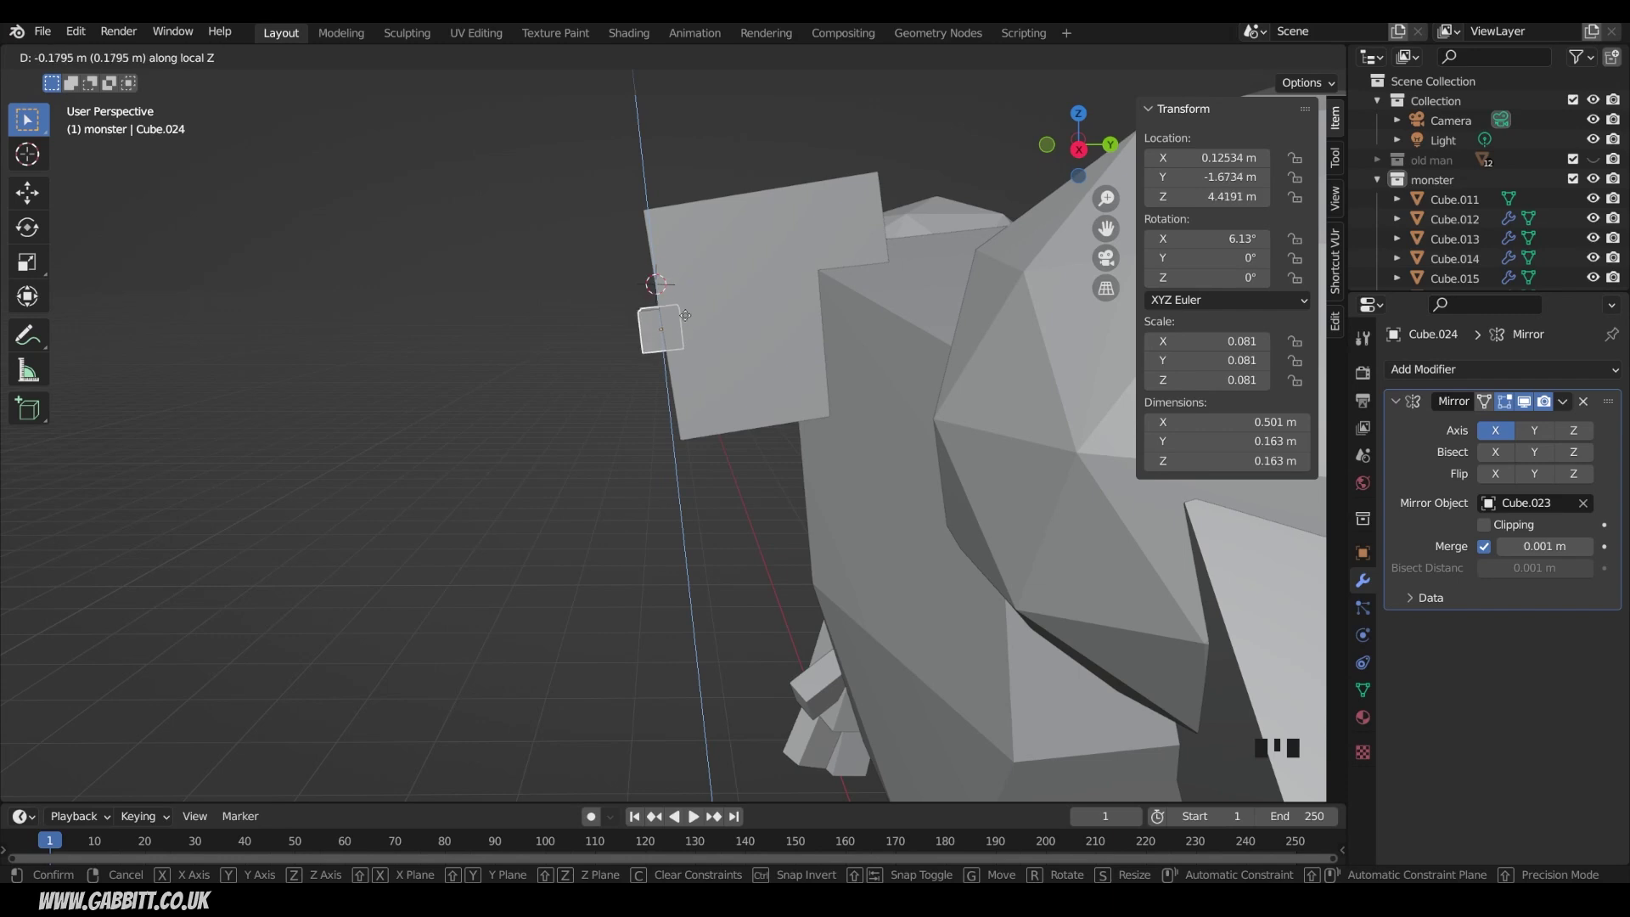
click(680, 289)
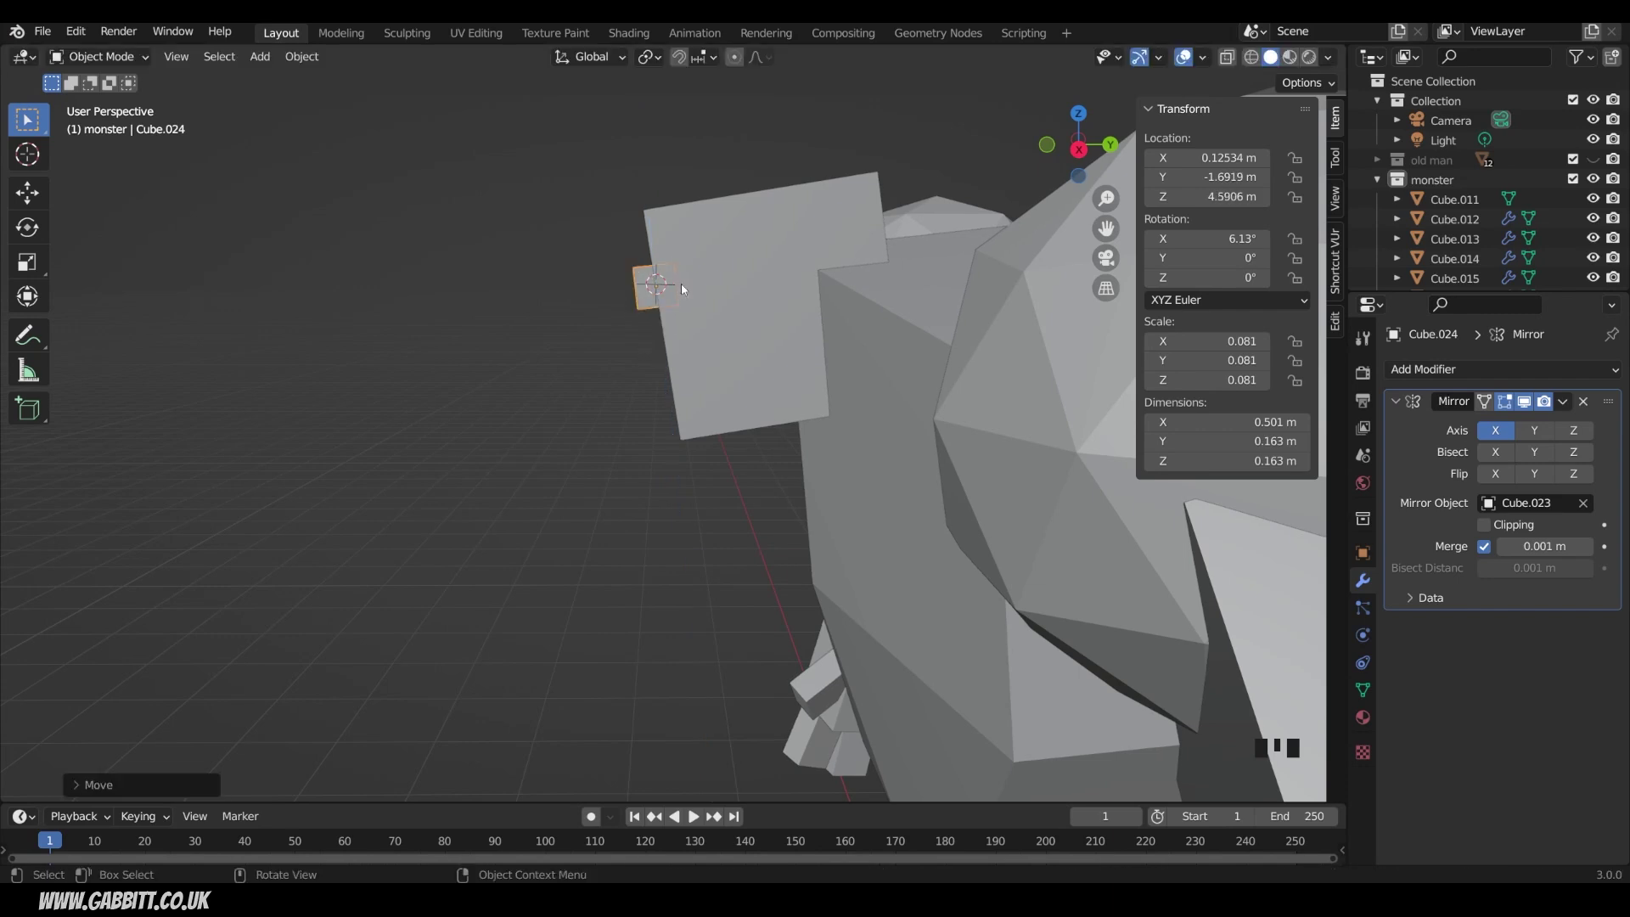
- Tilt the eye cube into a frowning angle, leaving the head in its original place
click(781, 287)
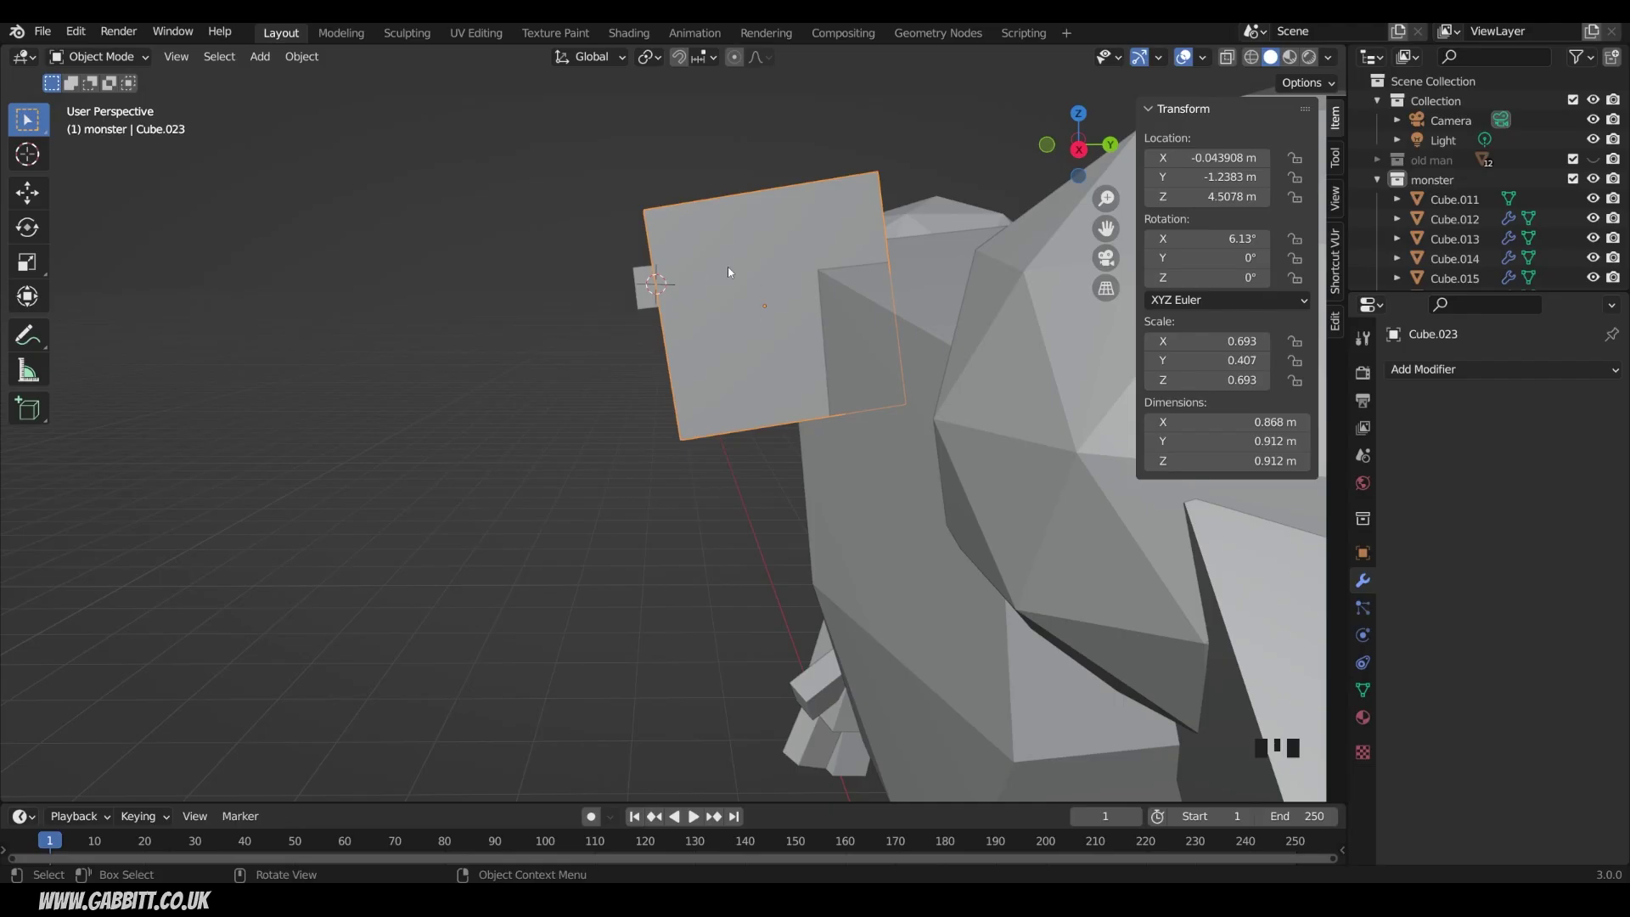
key(ctrl+z)
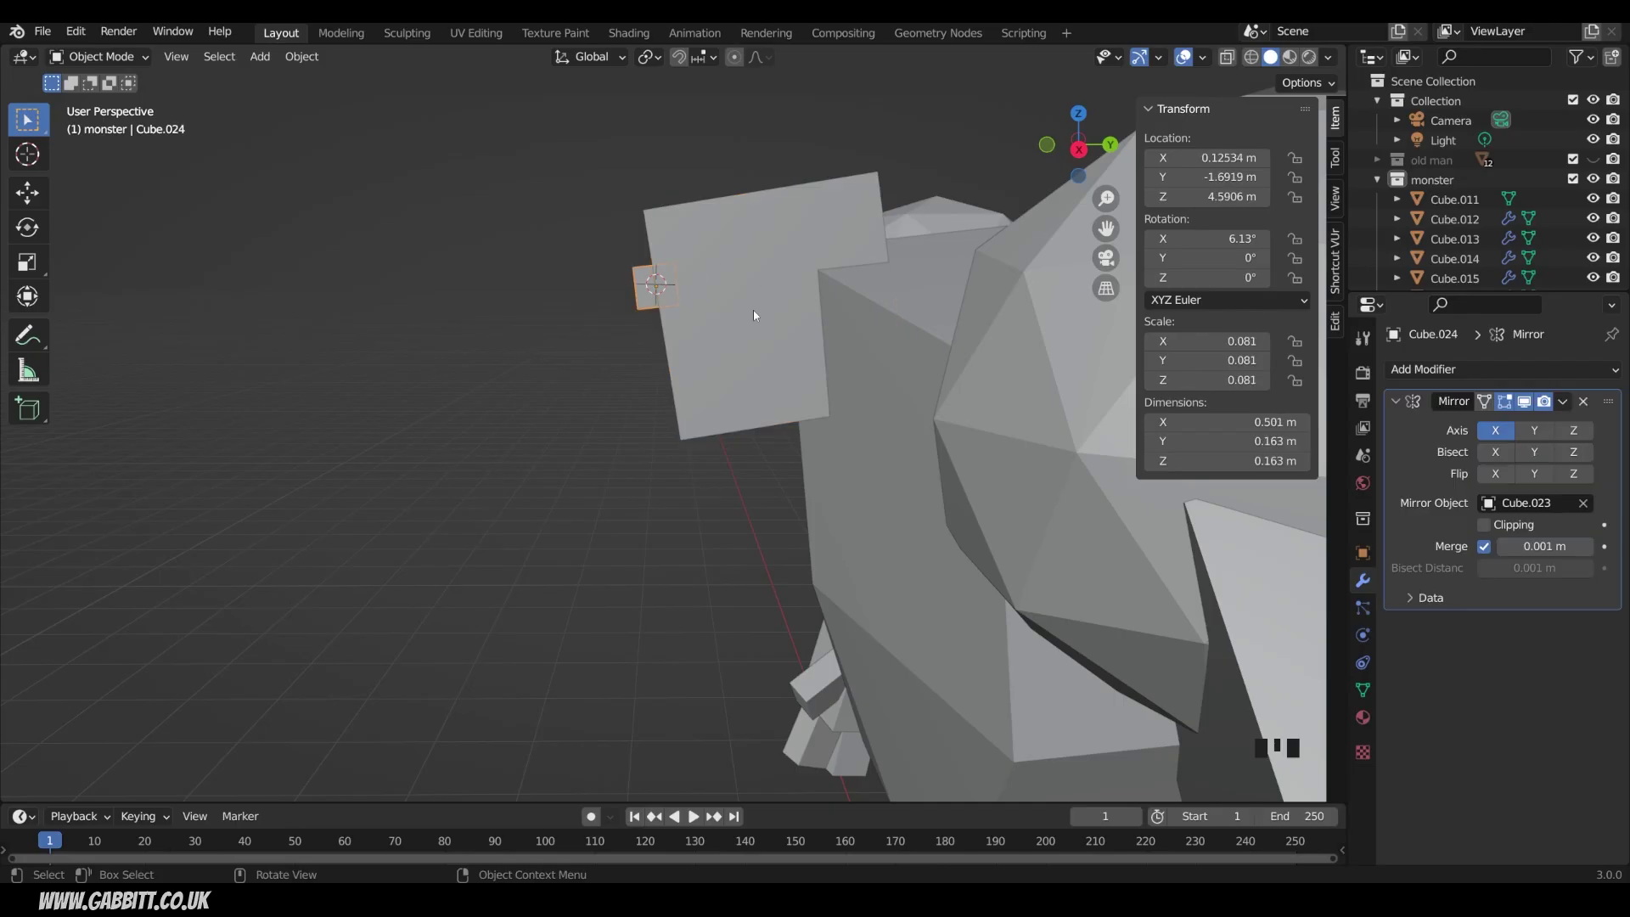
key(r)
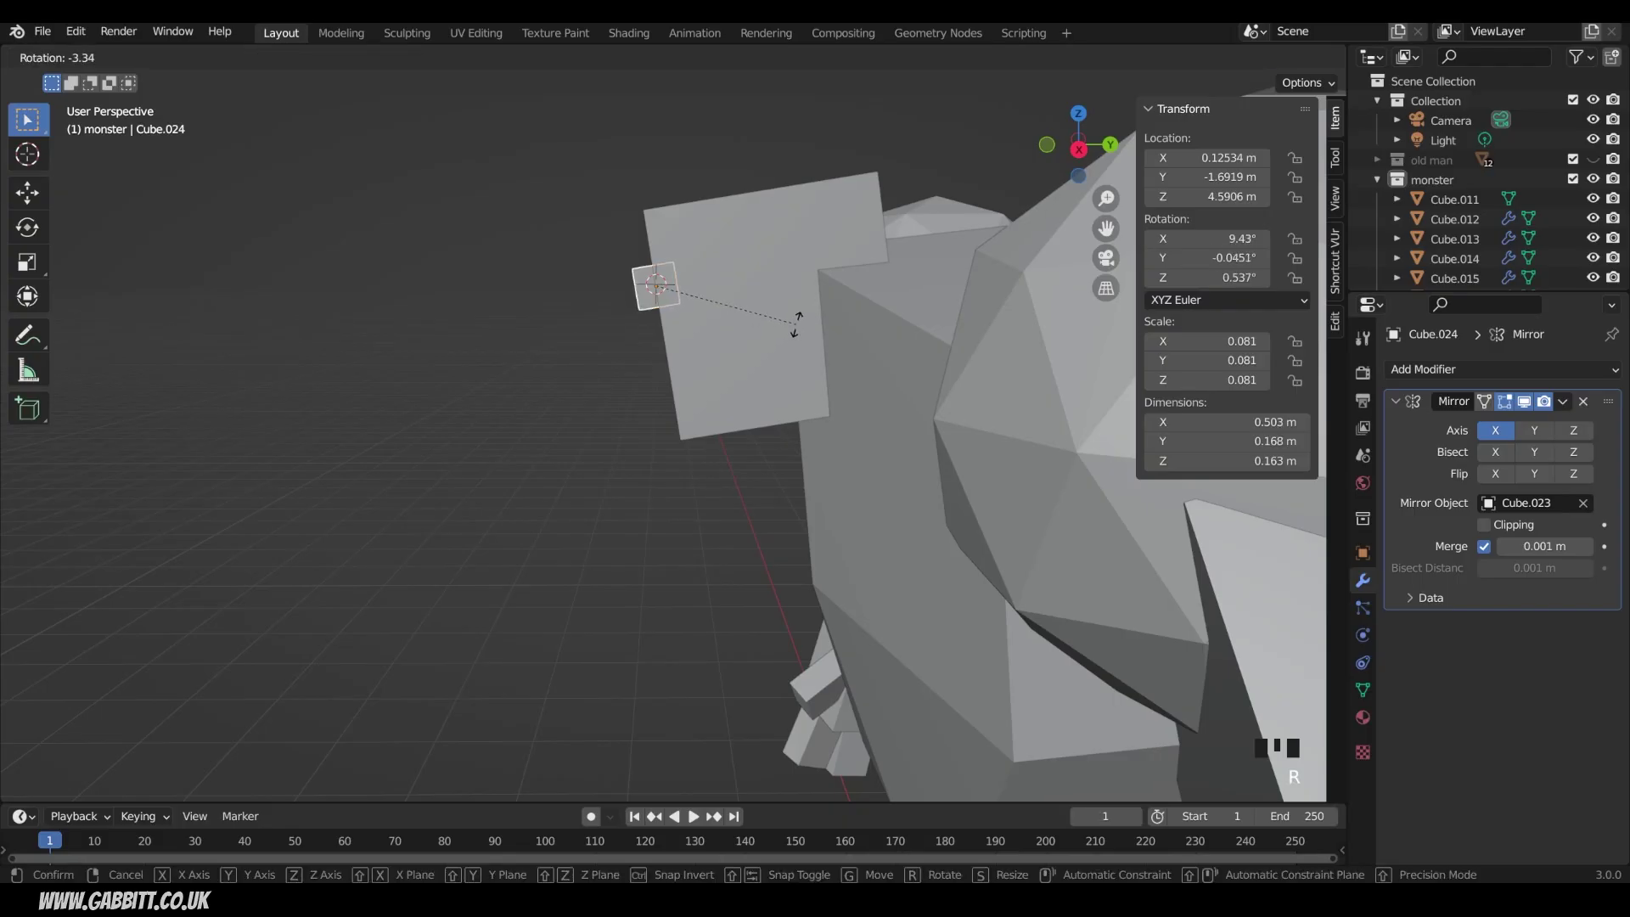
right_click(796, 324)
click(796, 215)
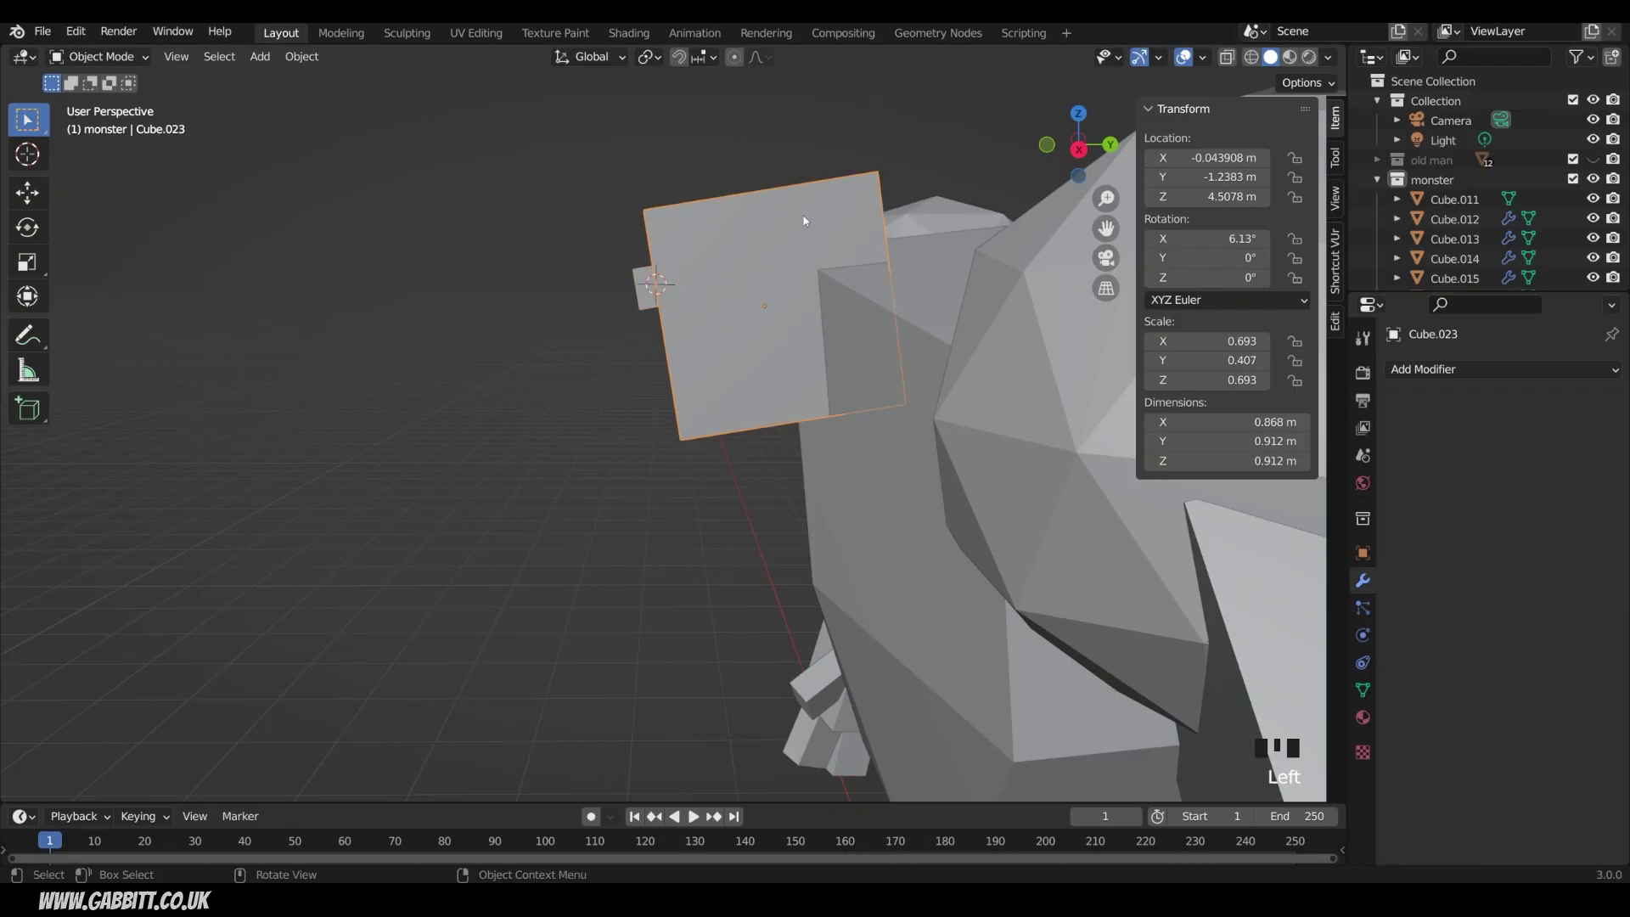
key(g)
key(z)
key(z)
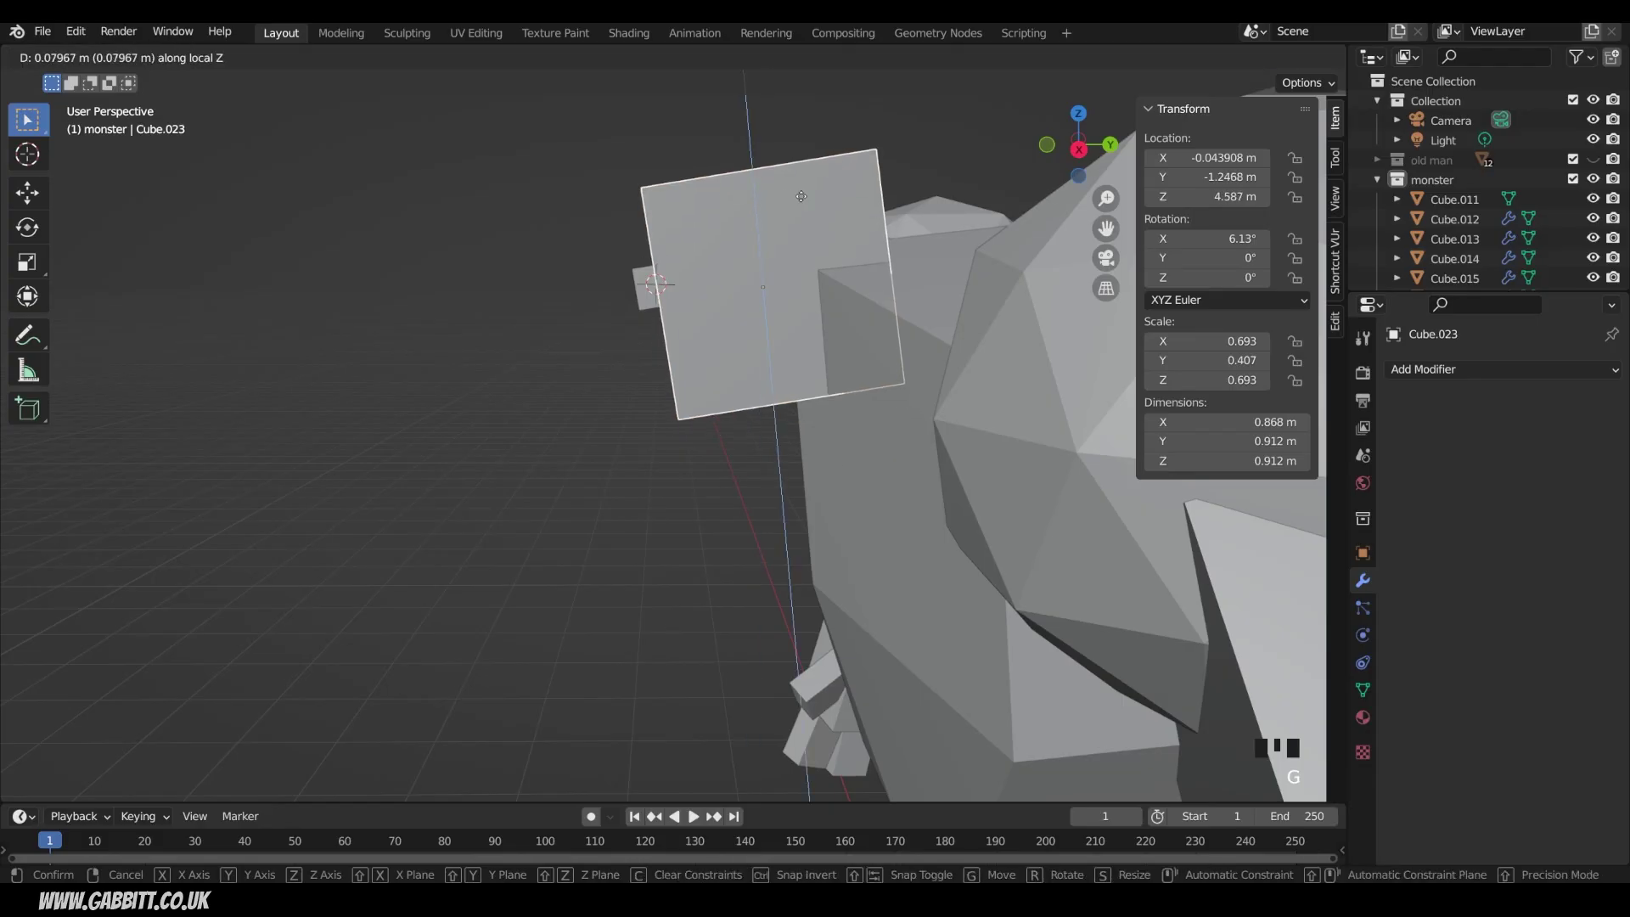
right_click(824, 222)
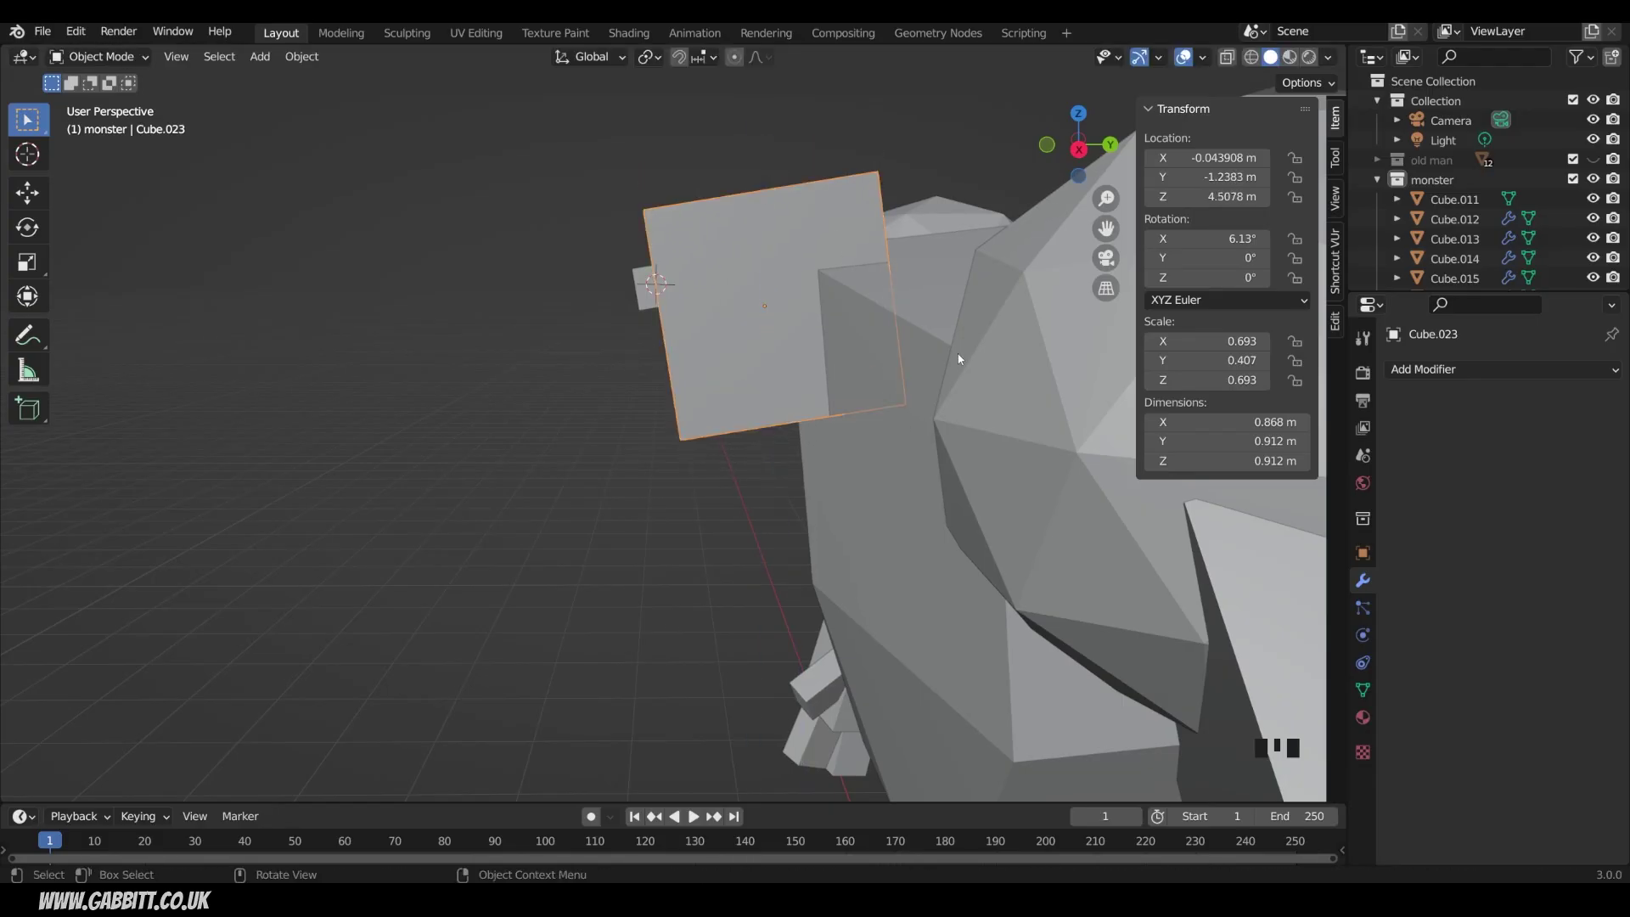
- Readjust the eye cube's height along its own Z axis from a side view
middle_drag(860, 366, 821, 381)
click(712, 298)
mouse_move(711, 299)
middle_down()
mouse_move(826, 324)
mouse_move(670, 314)
mouse_move(643, 329)
mouse_move(685, 303)
middle_up()
key(g)
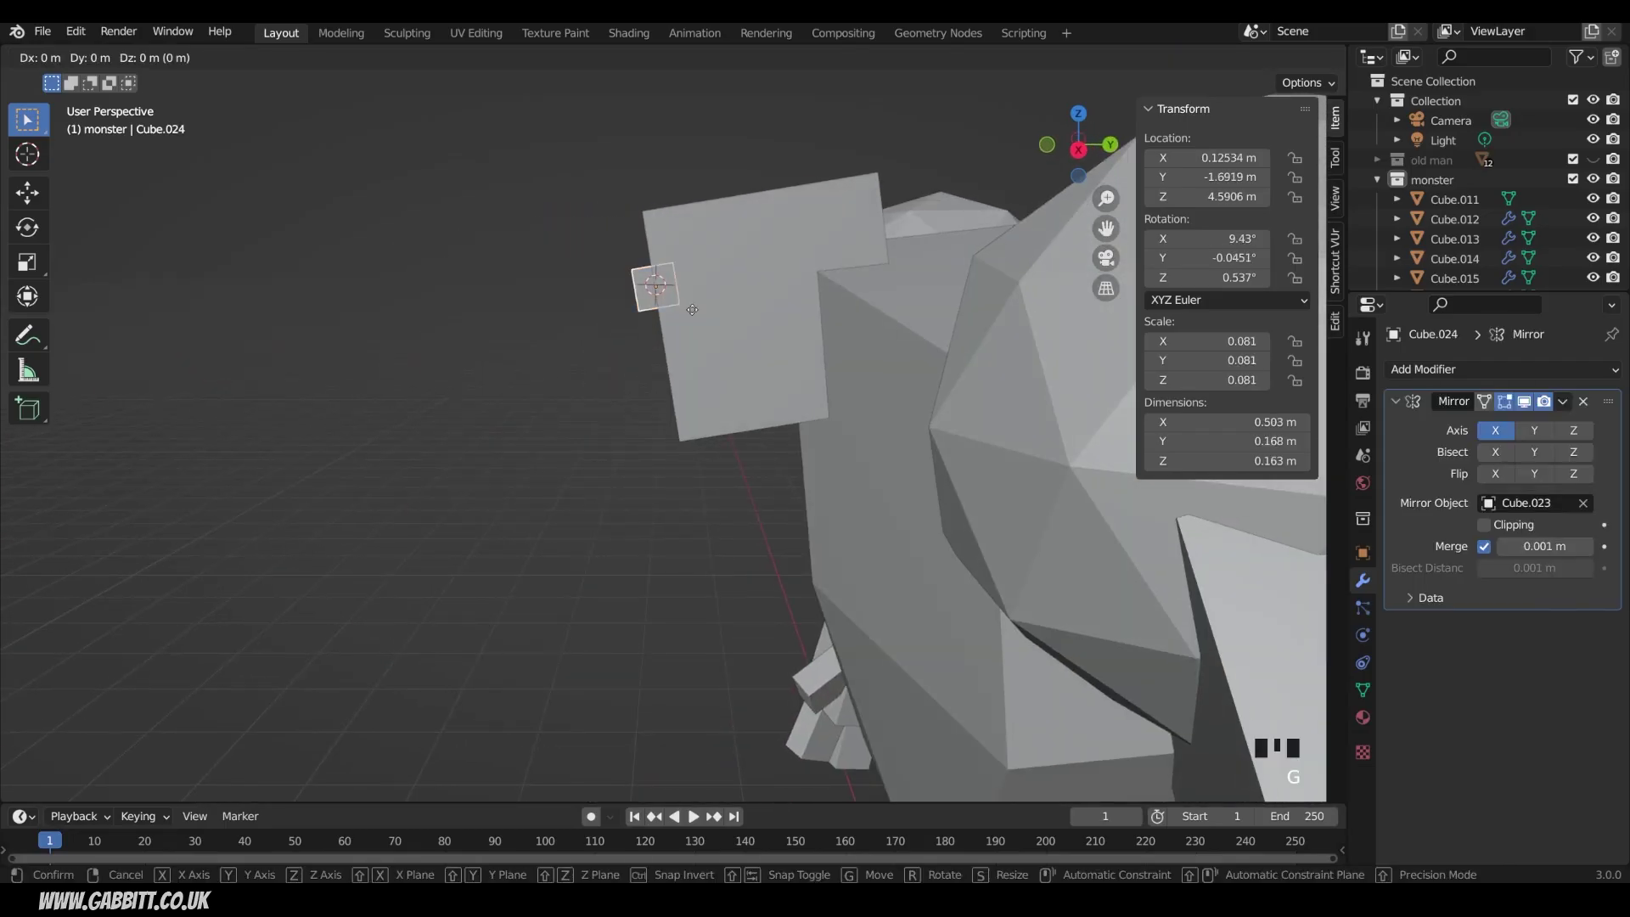
key(z)
key(z)
click(694, 334)
middle_drag(694, 334, 807, 331)
key(Tab)
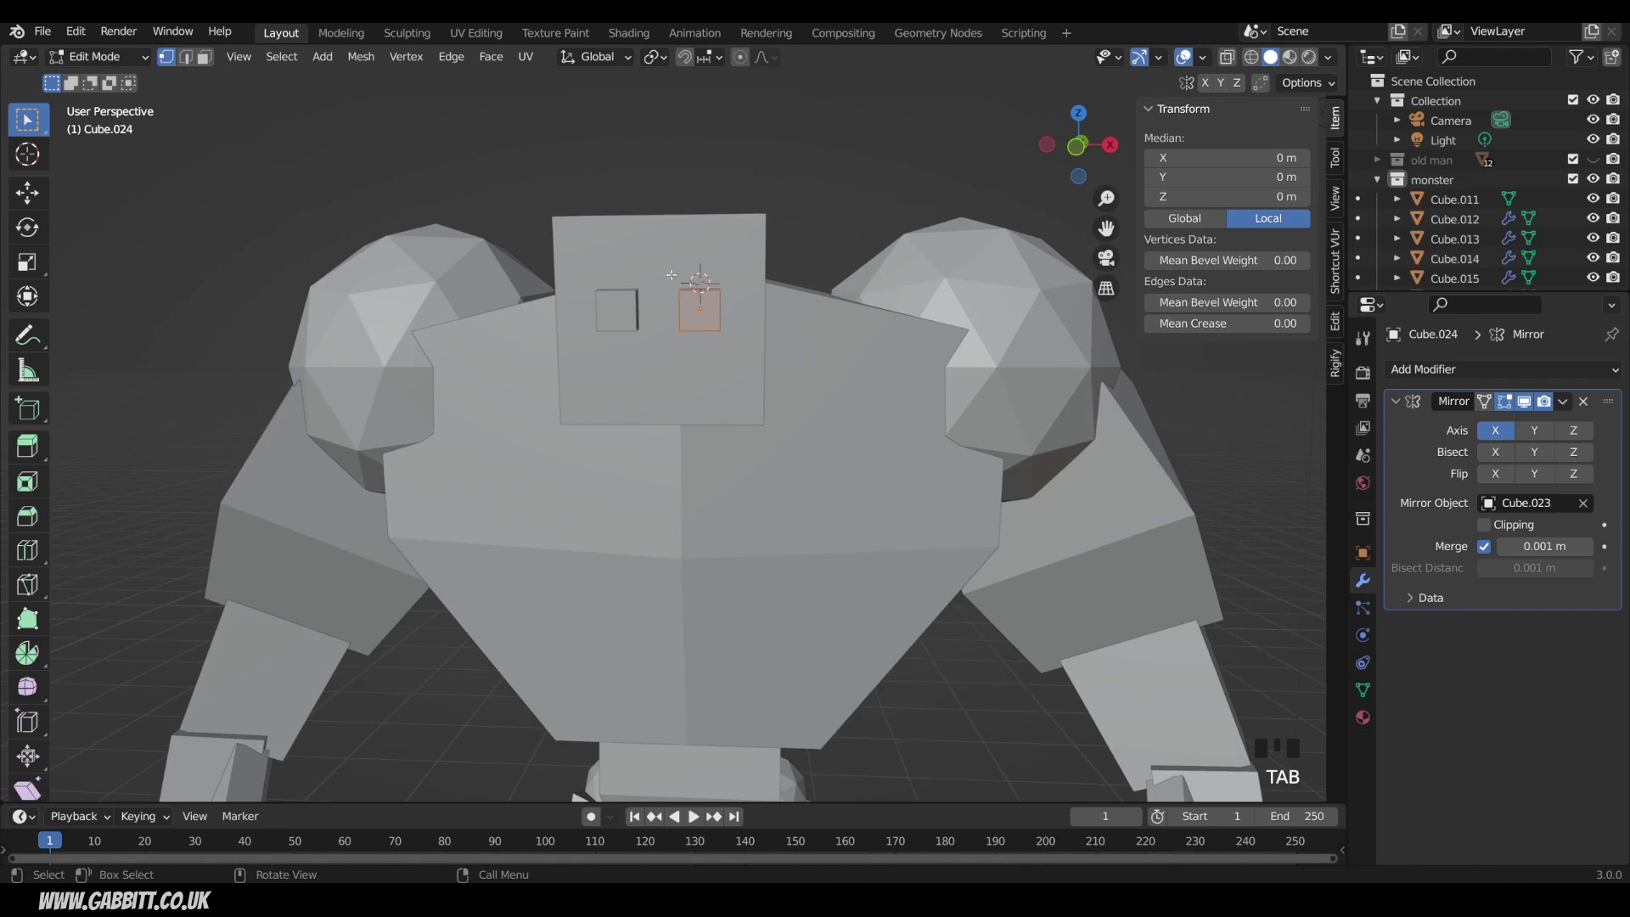
- In wireframe front view, shrink one side of the eye cube vertically
click(718, 330)
middle_drag(747, 331, 745, 374)
click(1250, 58)
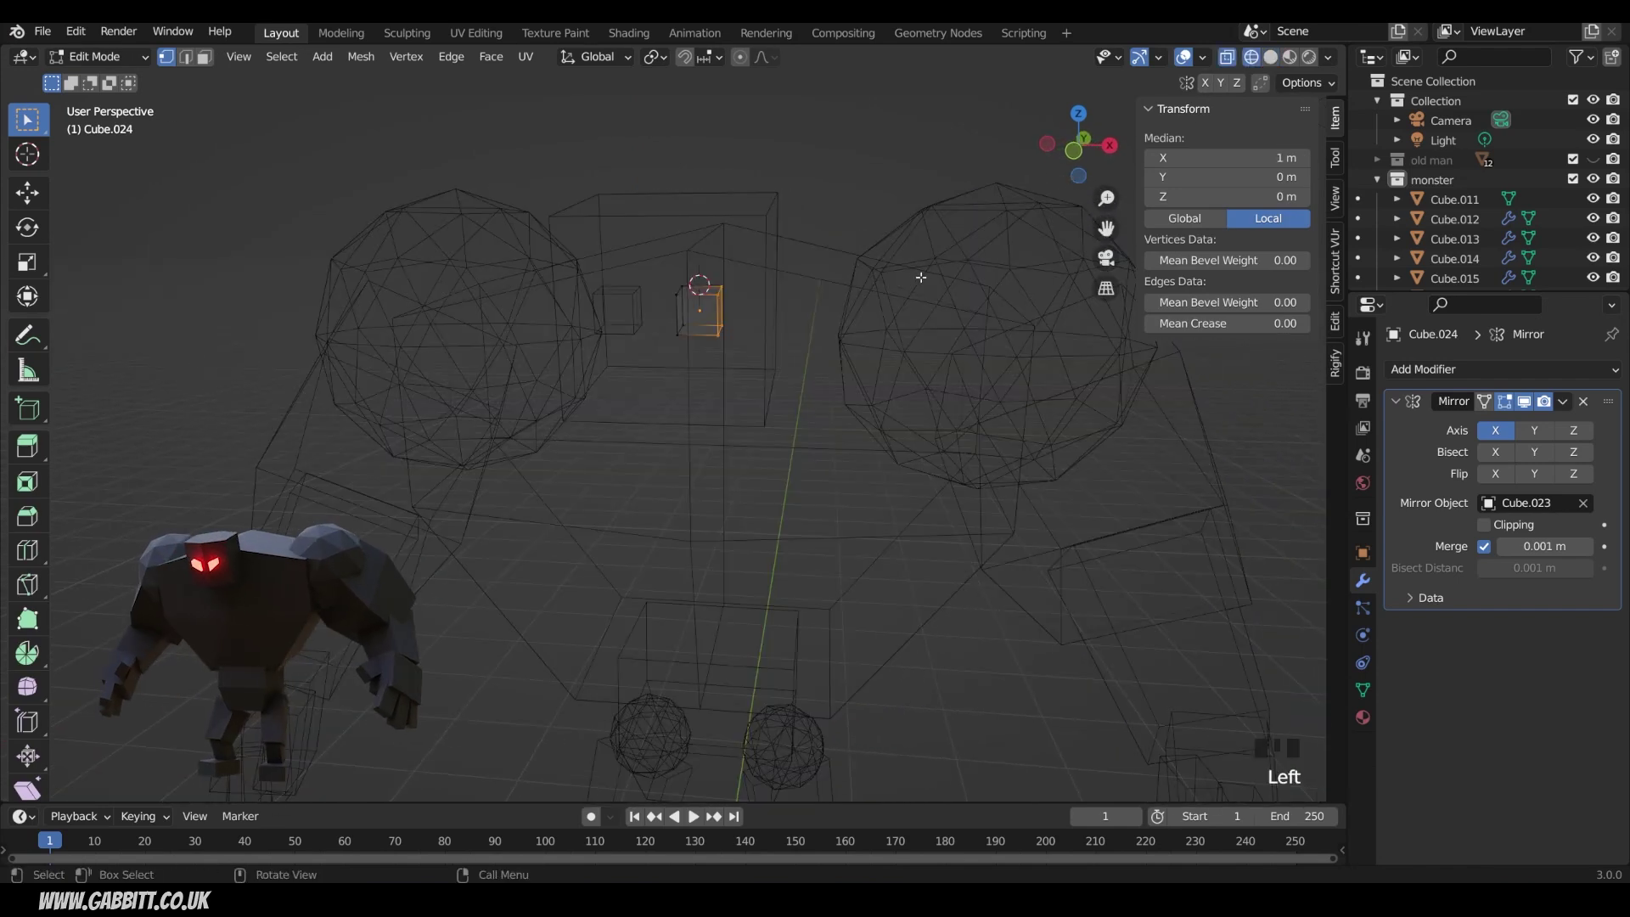
middle_drag(803, 305, 761, 297)
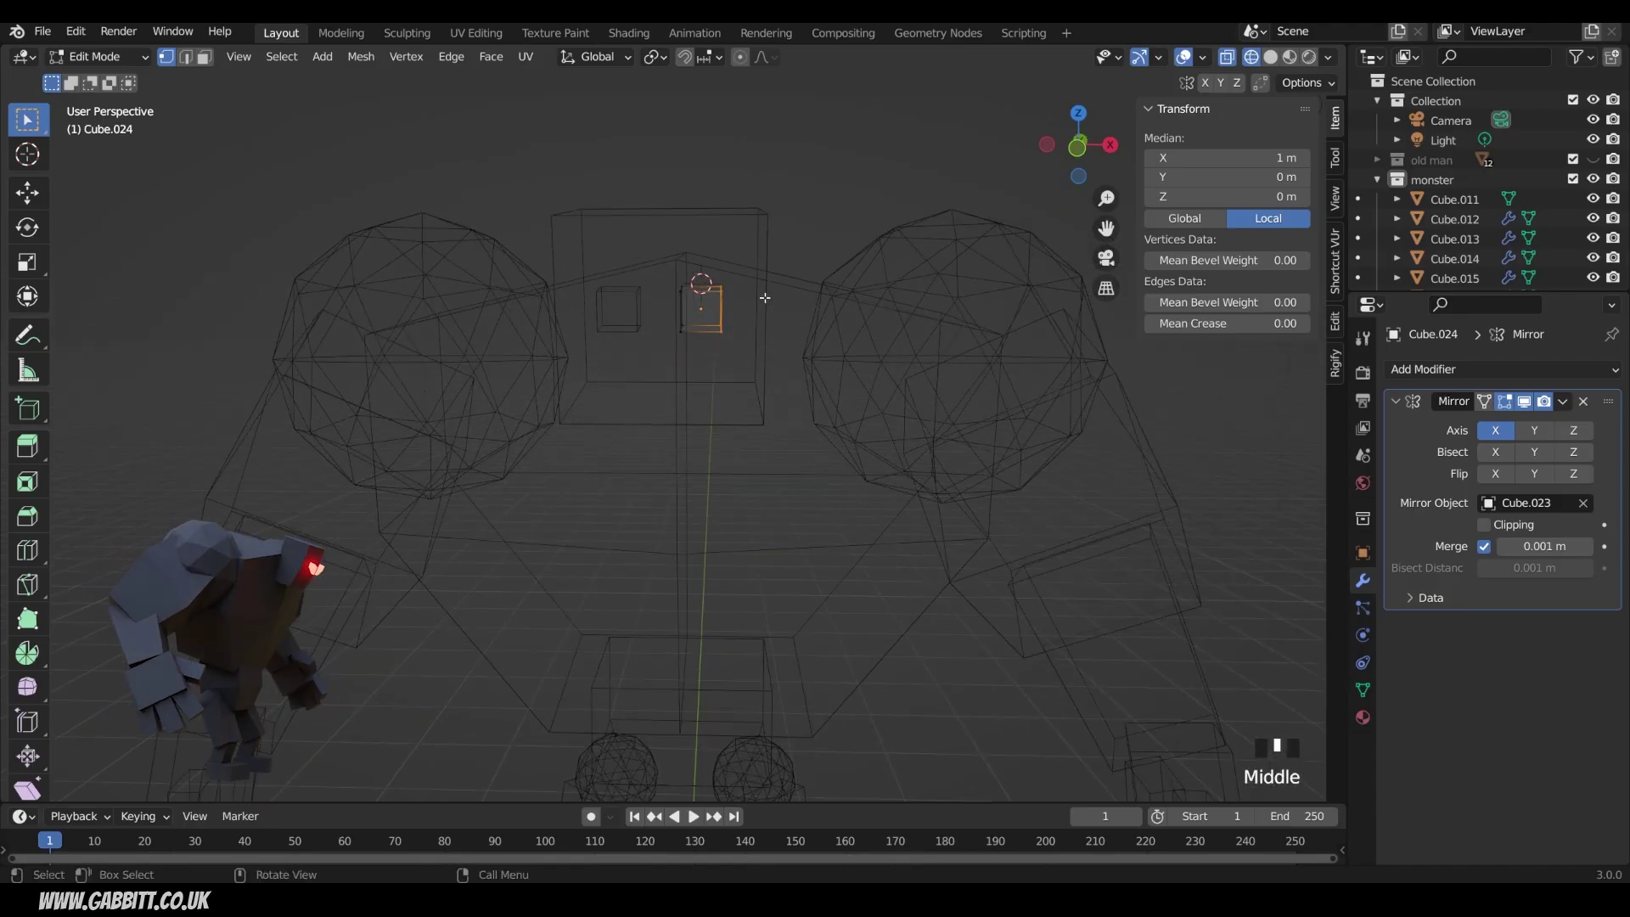
click(747, 352)
key(s)
key(z)
key(z)
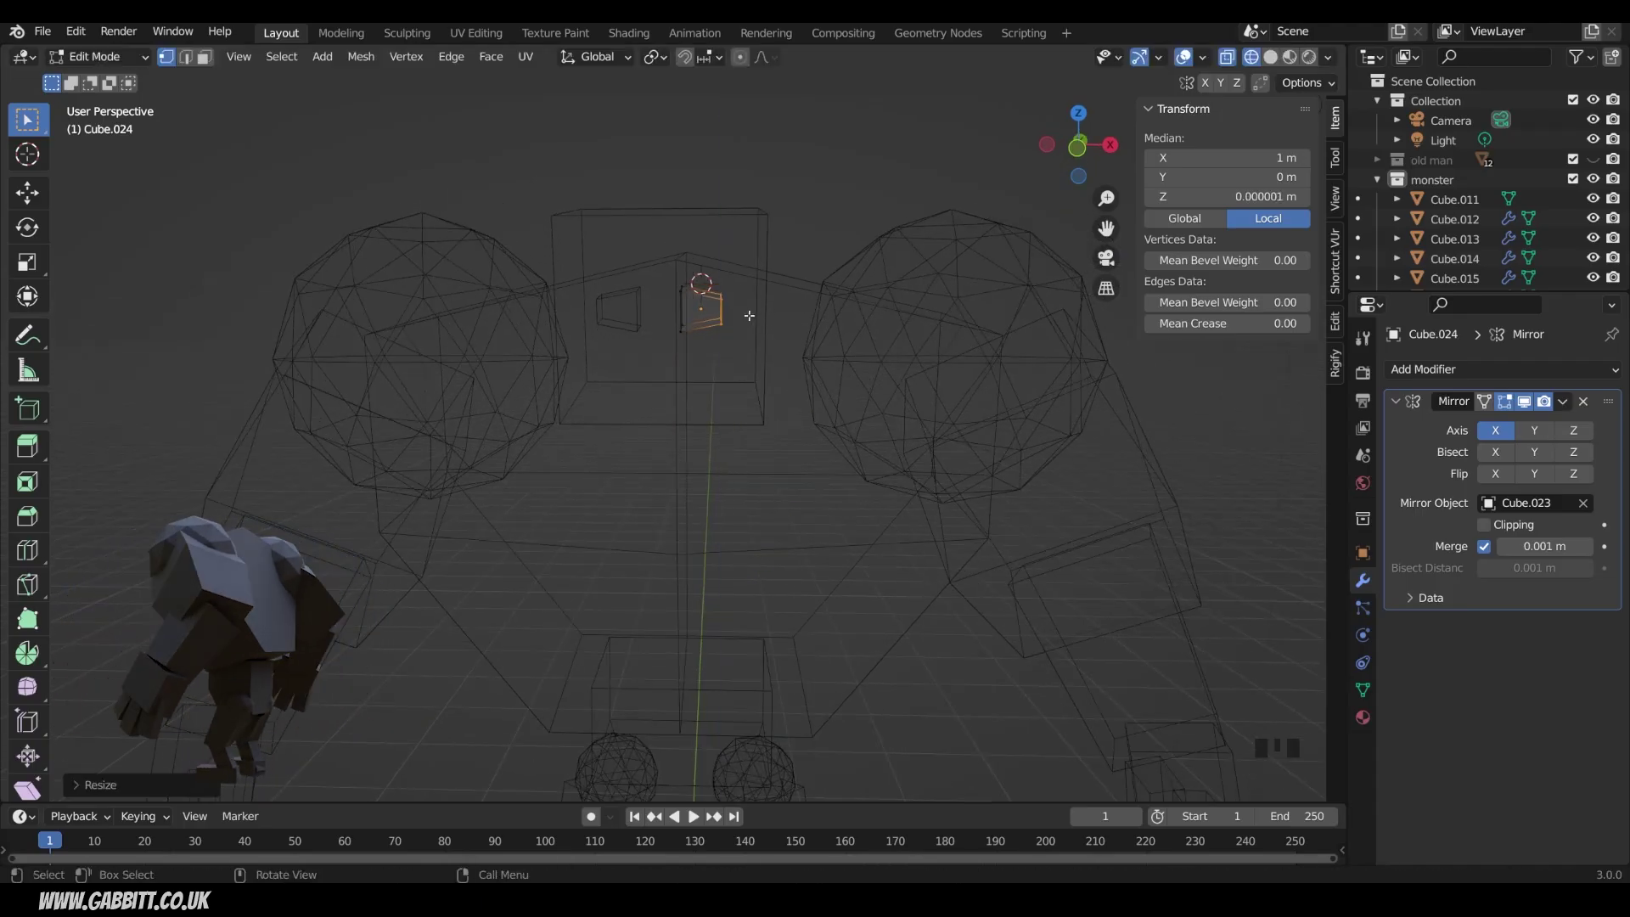
click(761, 313)
- Raise that side into a frowning slant, then return to Object Mode with solid shading
key(g)
key(z)
key(z)
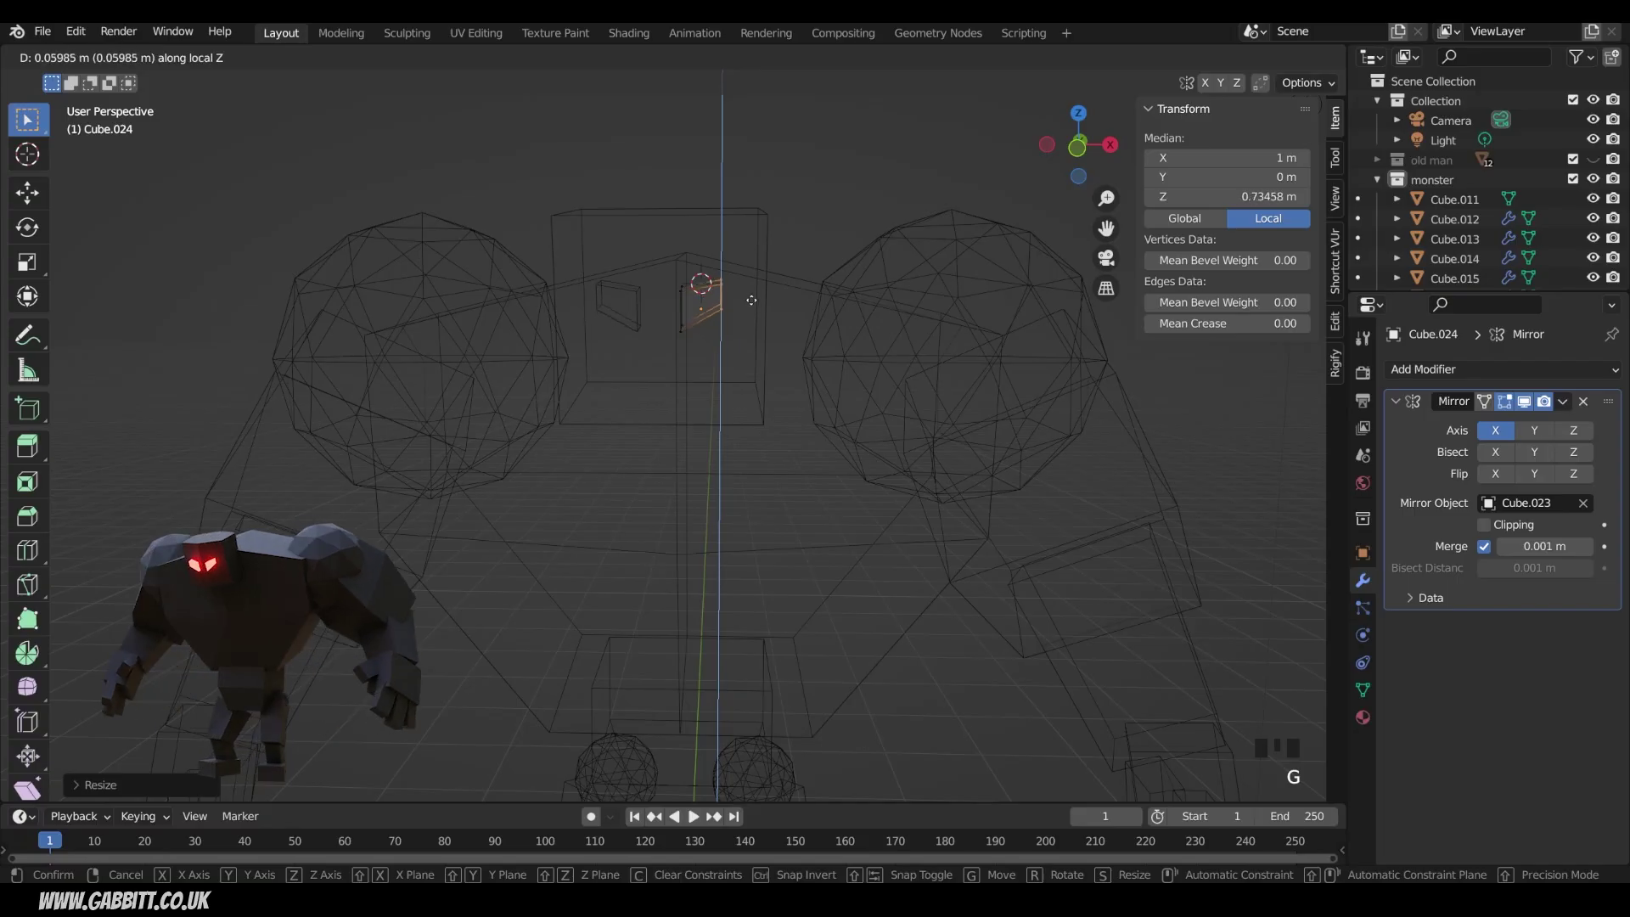
click(694, 329)
middle_drag(695, 329, 733, 372)
key(Tab)
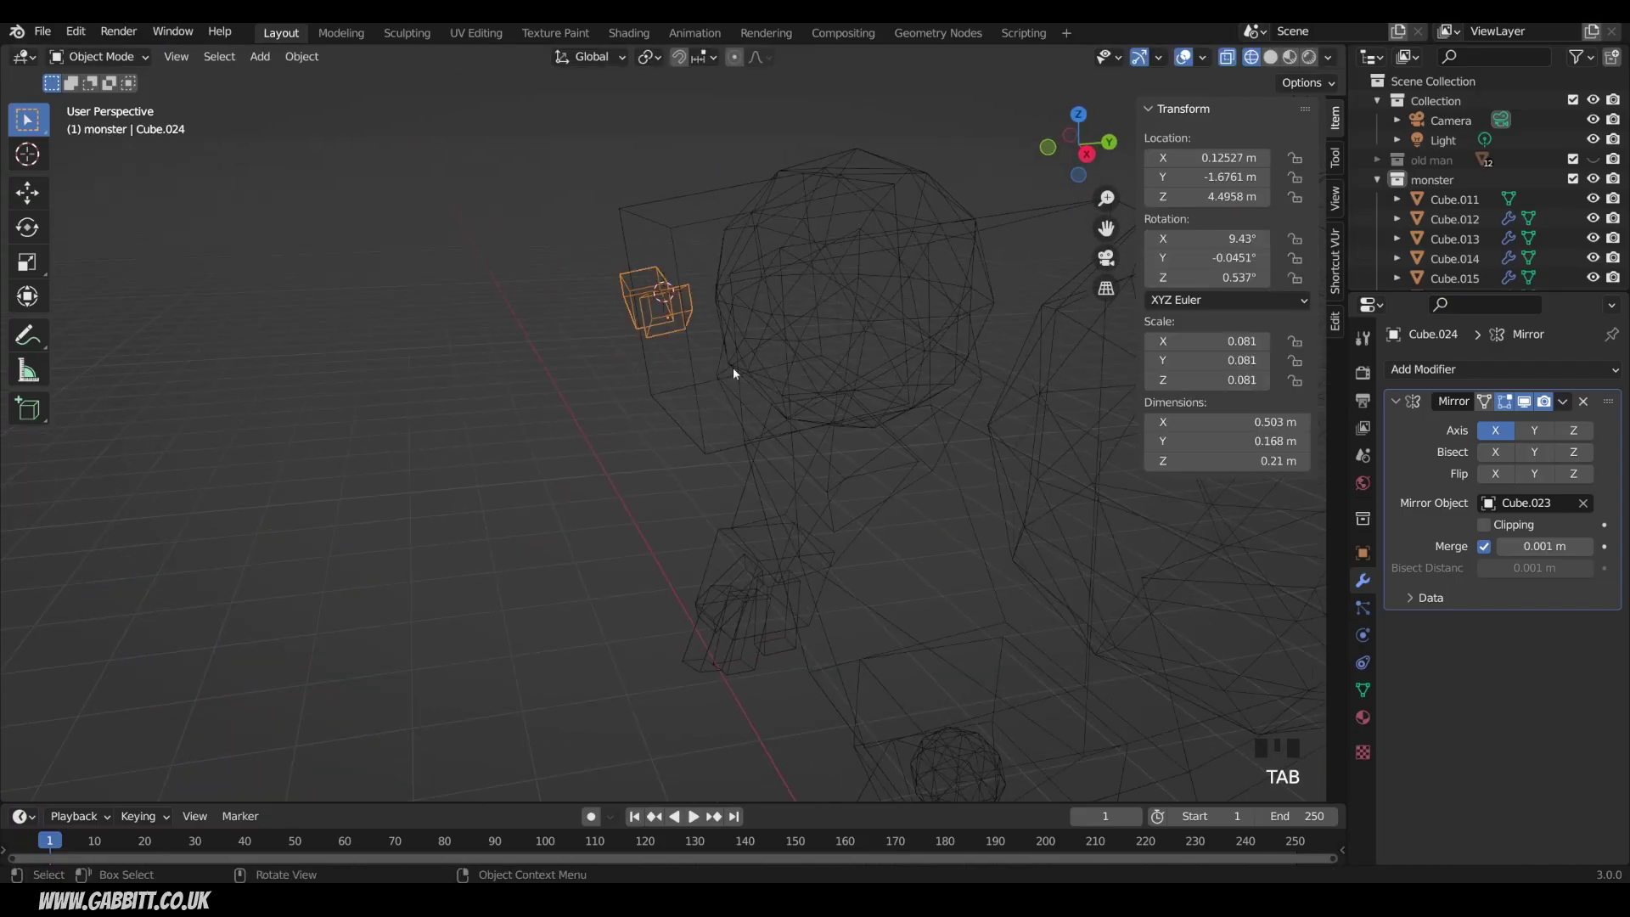
click(1270, 58)
scroll(713, 665, down, 4)
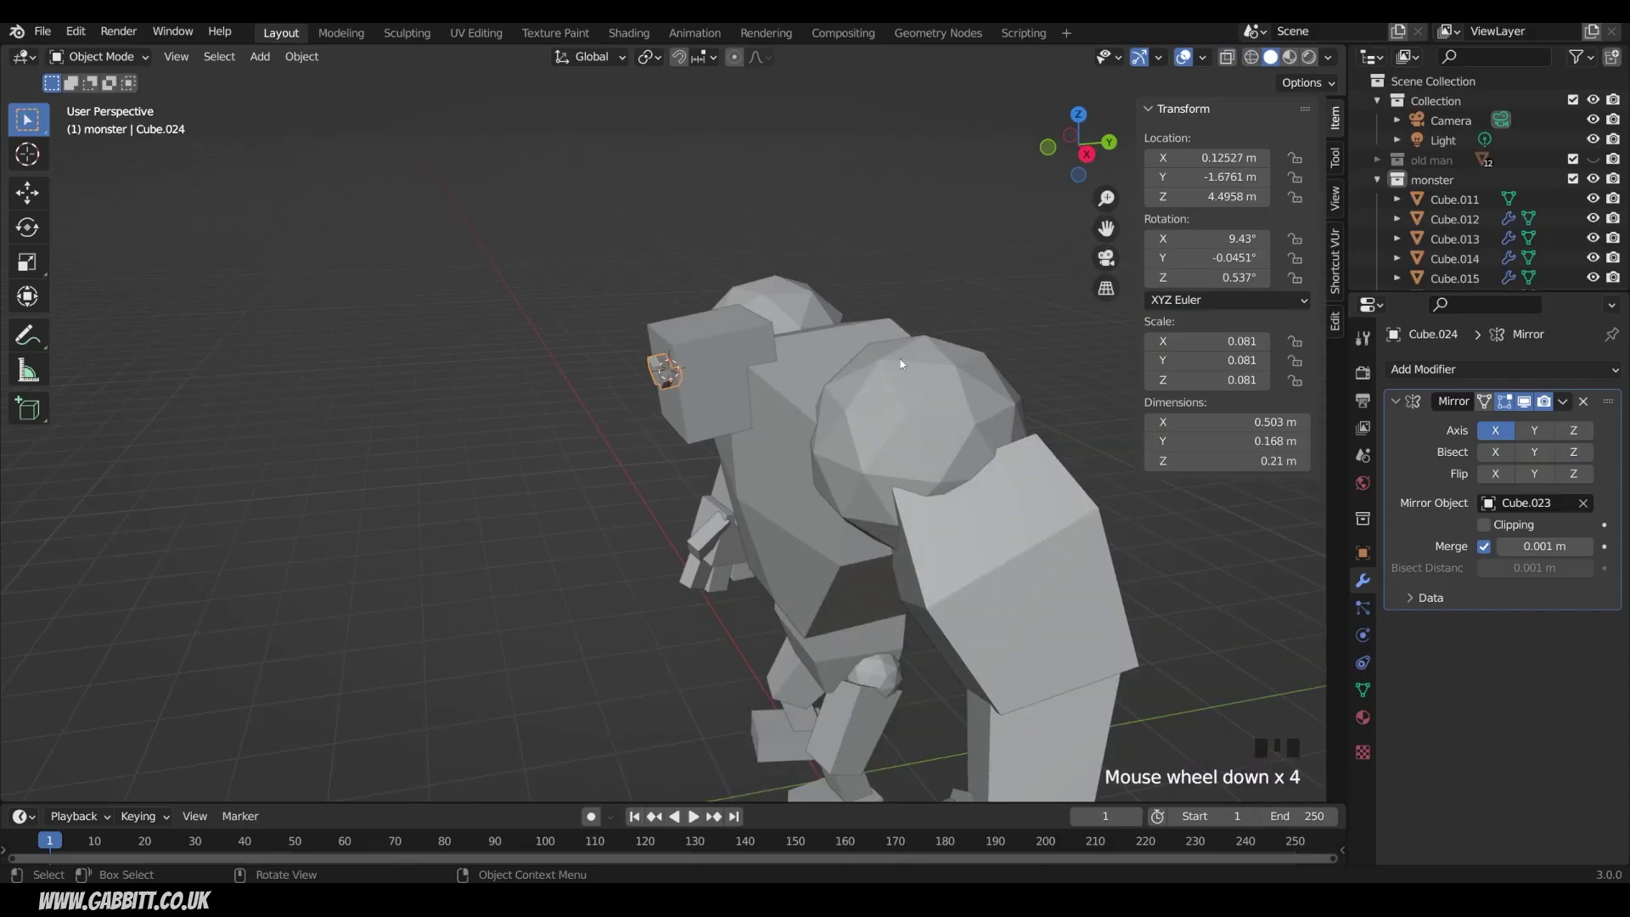
mouse_move(713, 666)
middle_down()
mouse_move(858, 680)
mouse_move(781, 505)
mouse_move(656, 498)
mouse_move(788, 470)
mouse_move(901, 500)
mouse_move(664, 521)
mouse_move(763, 324)
middle_up()
click(751, 309)
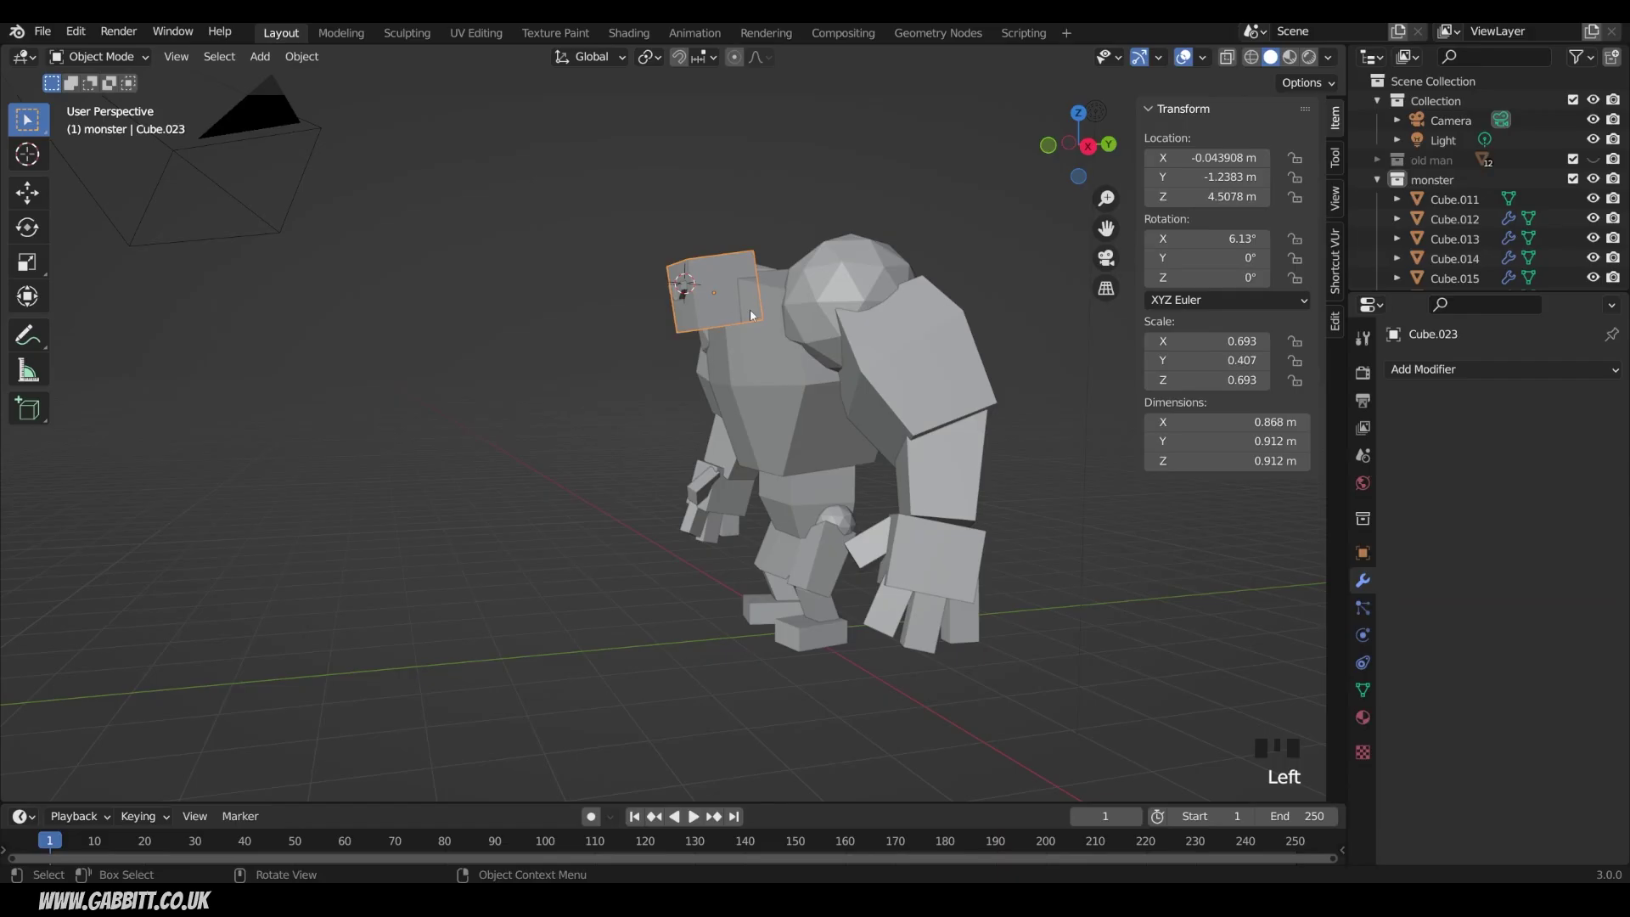
key(Tab)
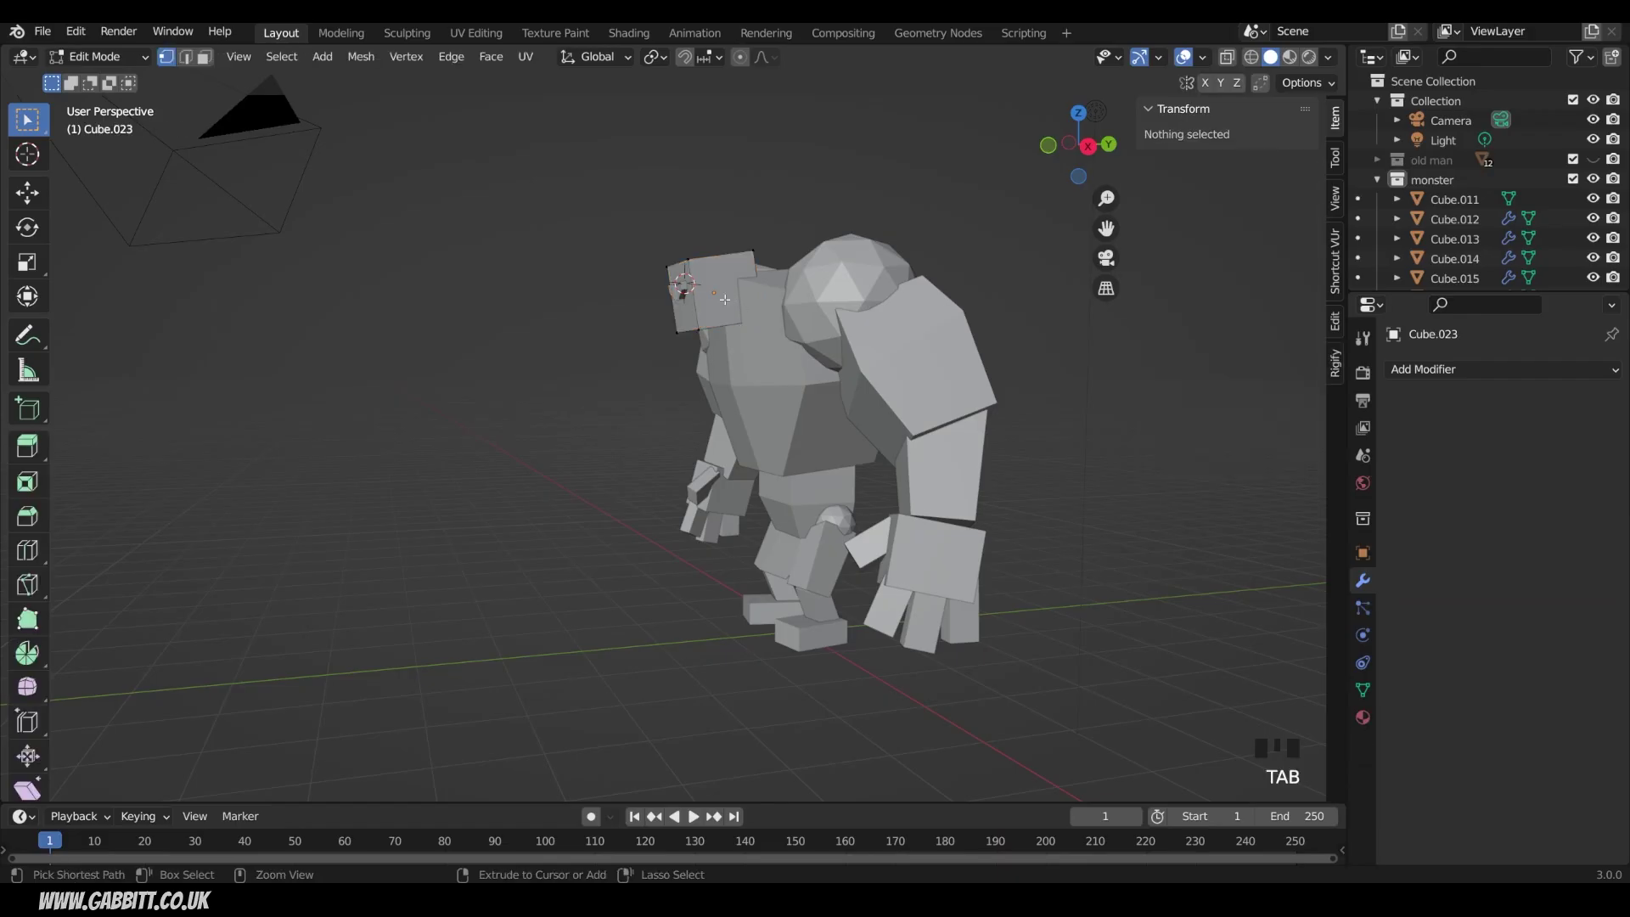
key(ctrl+r)
click(713, 315)
right_click(713, 315)
click(671, 328)
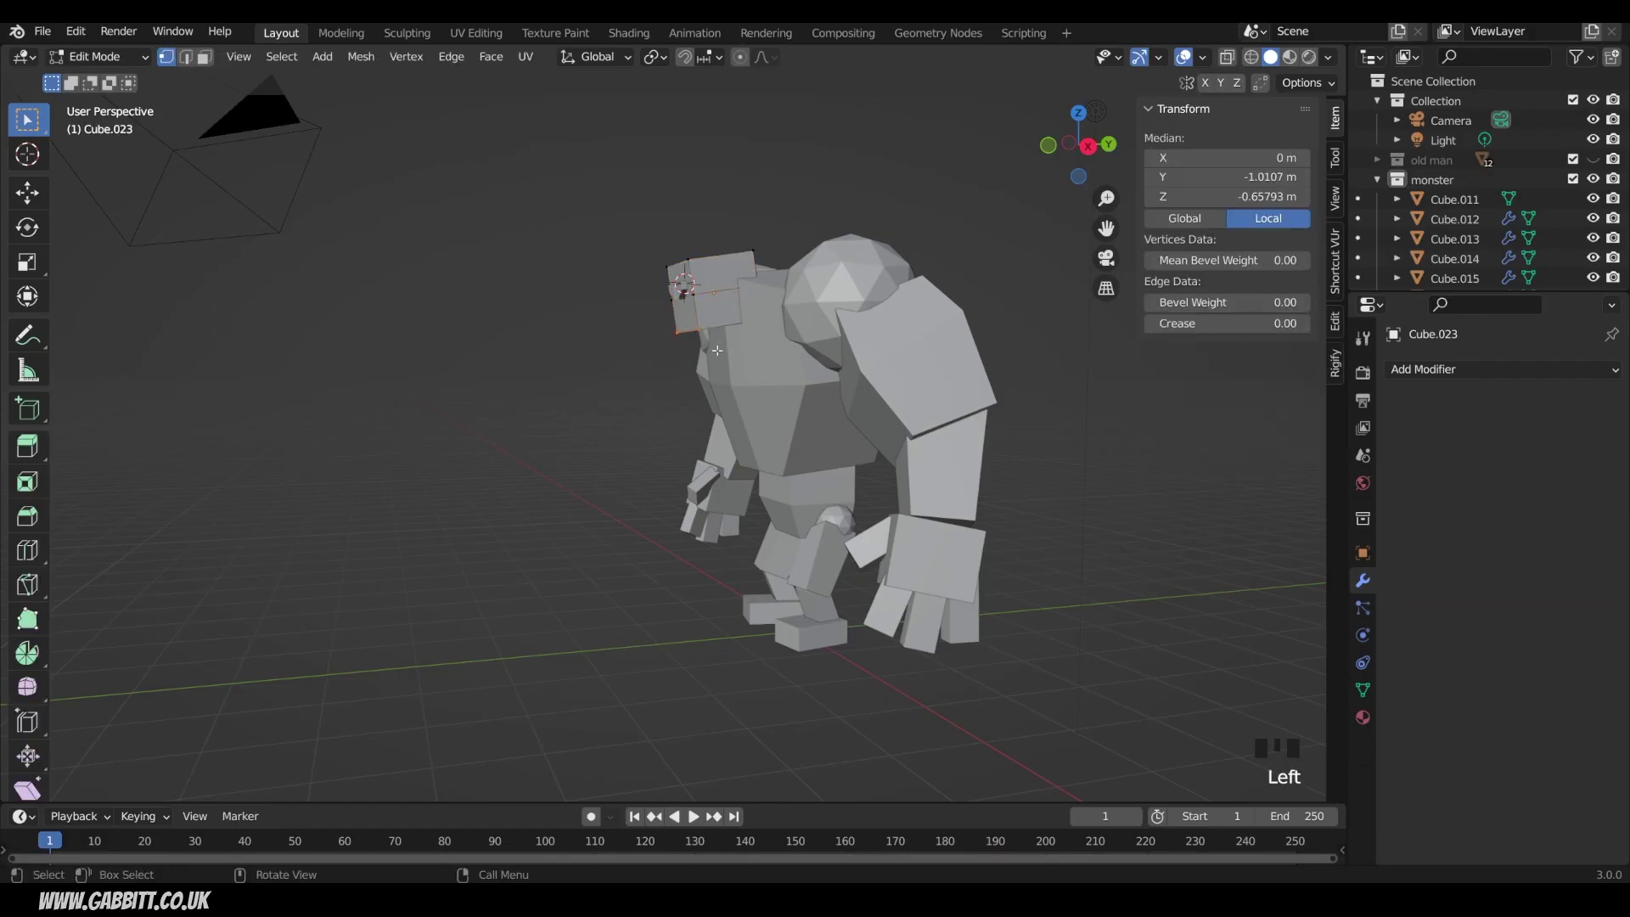
key(g)
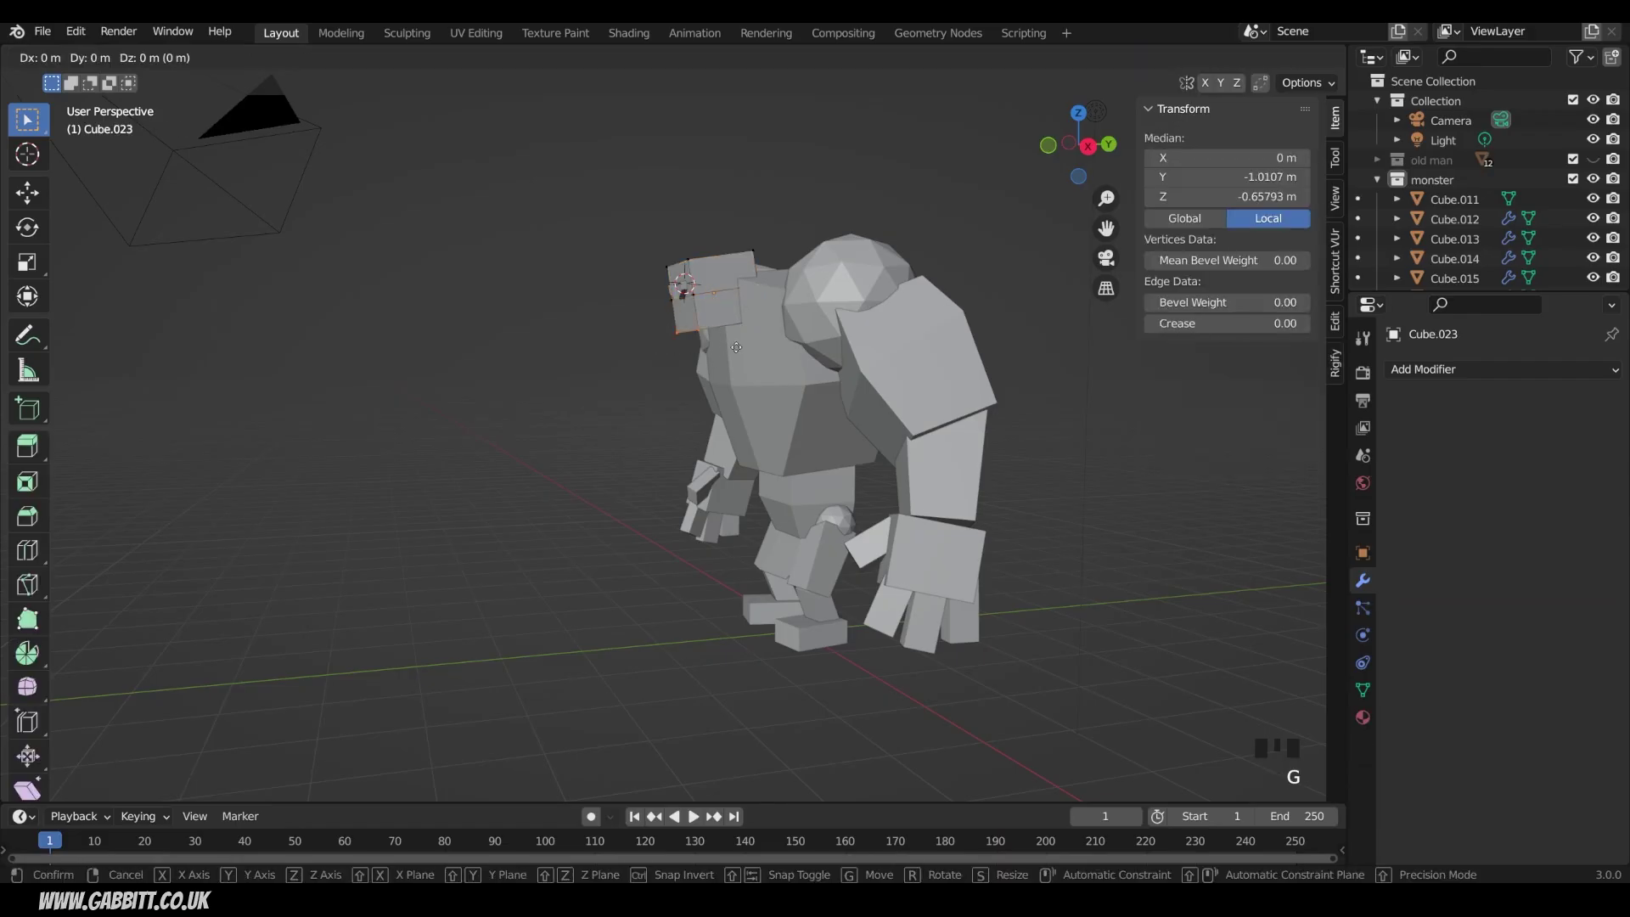
key(y)
key(y)
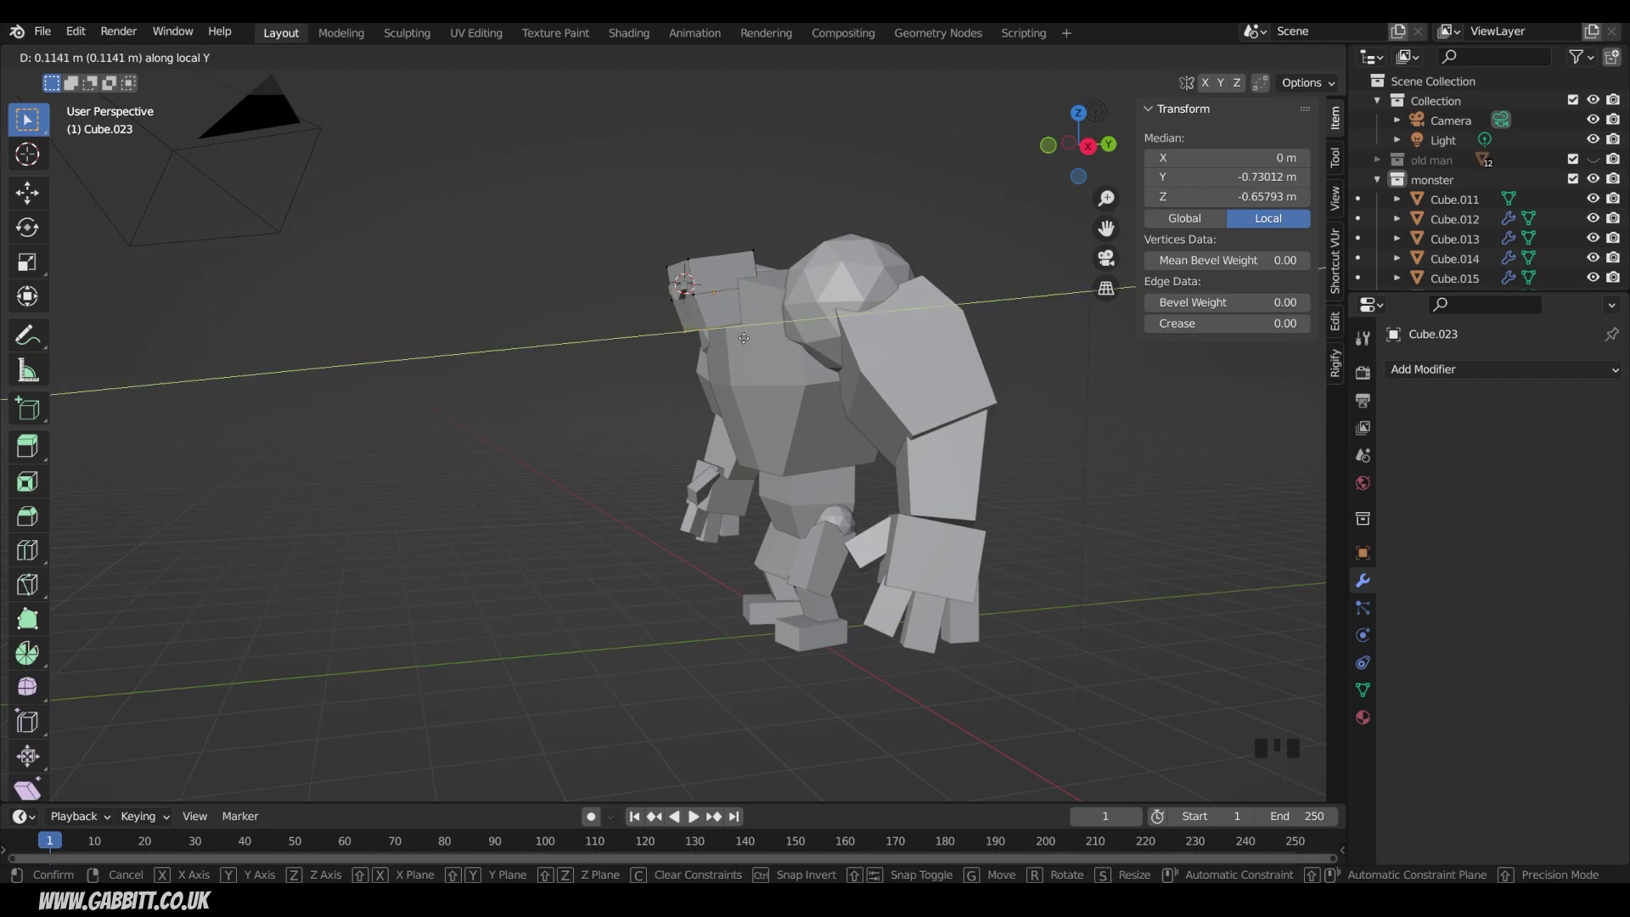
click(746, 337)
middle_drag(745, 337, 648, 481)
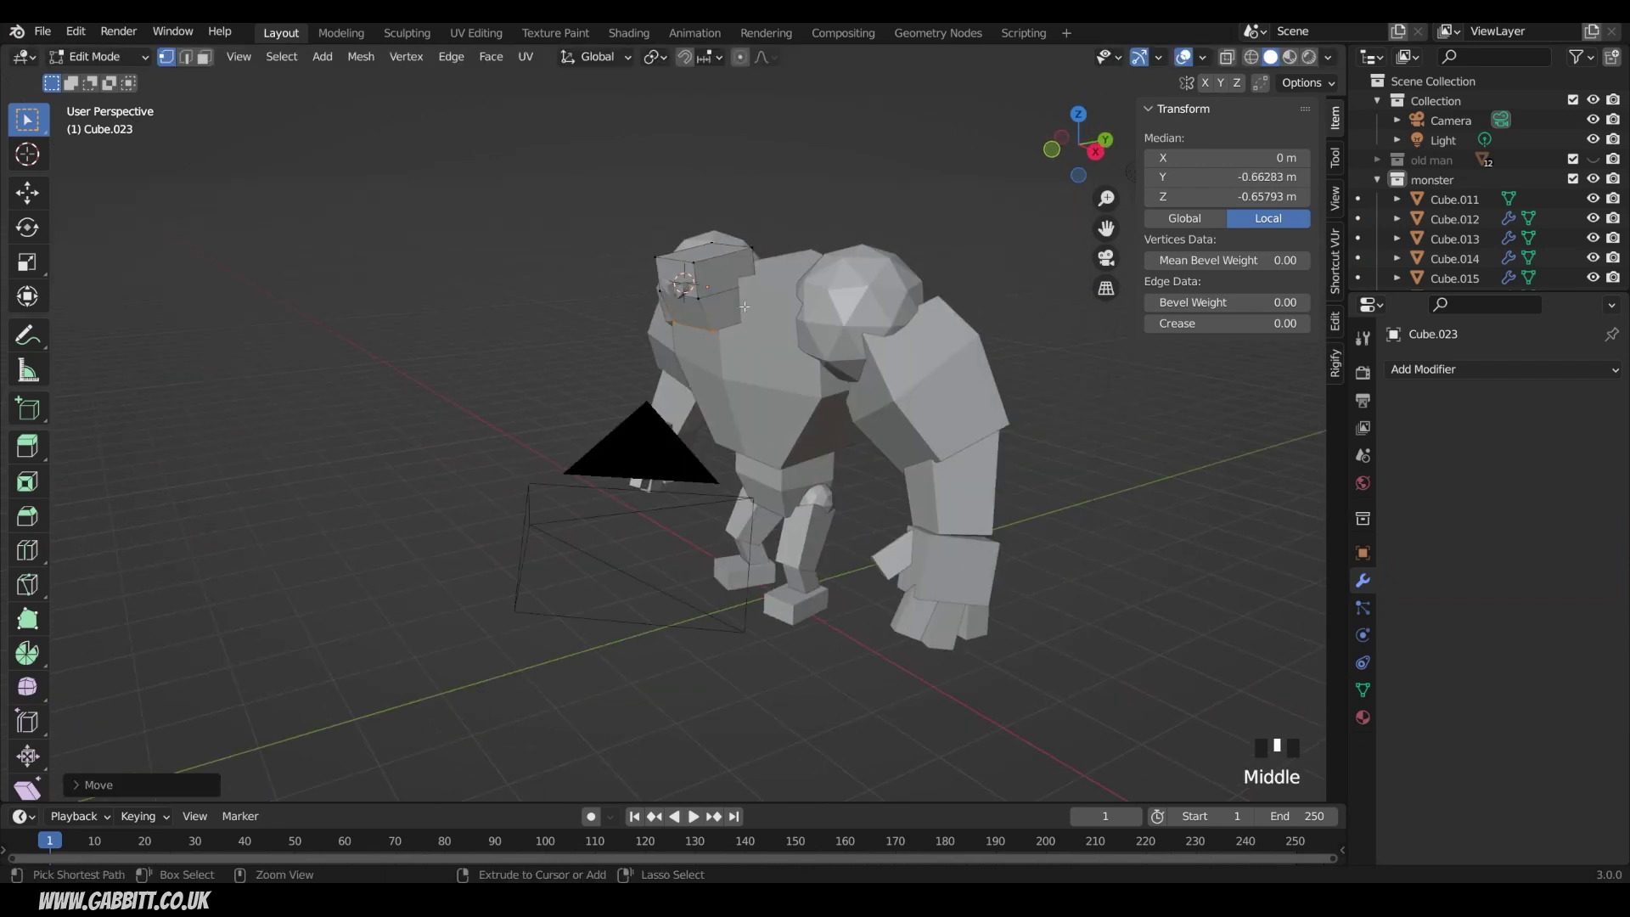
key(ctrl+r)
click(732, 293)
click(713, 253)
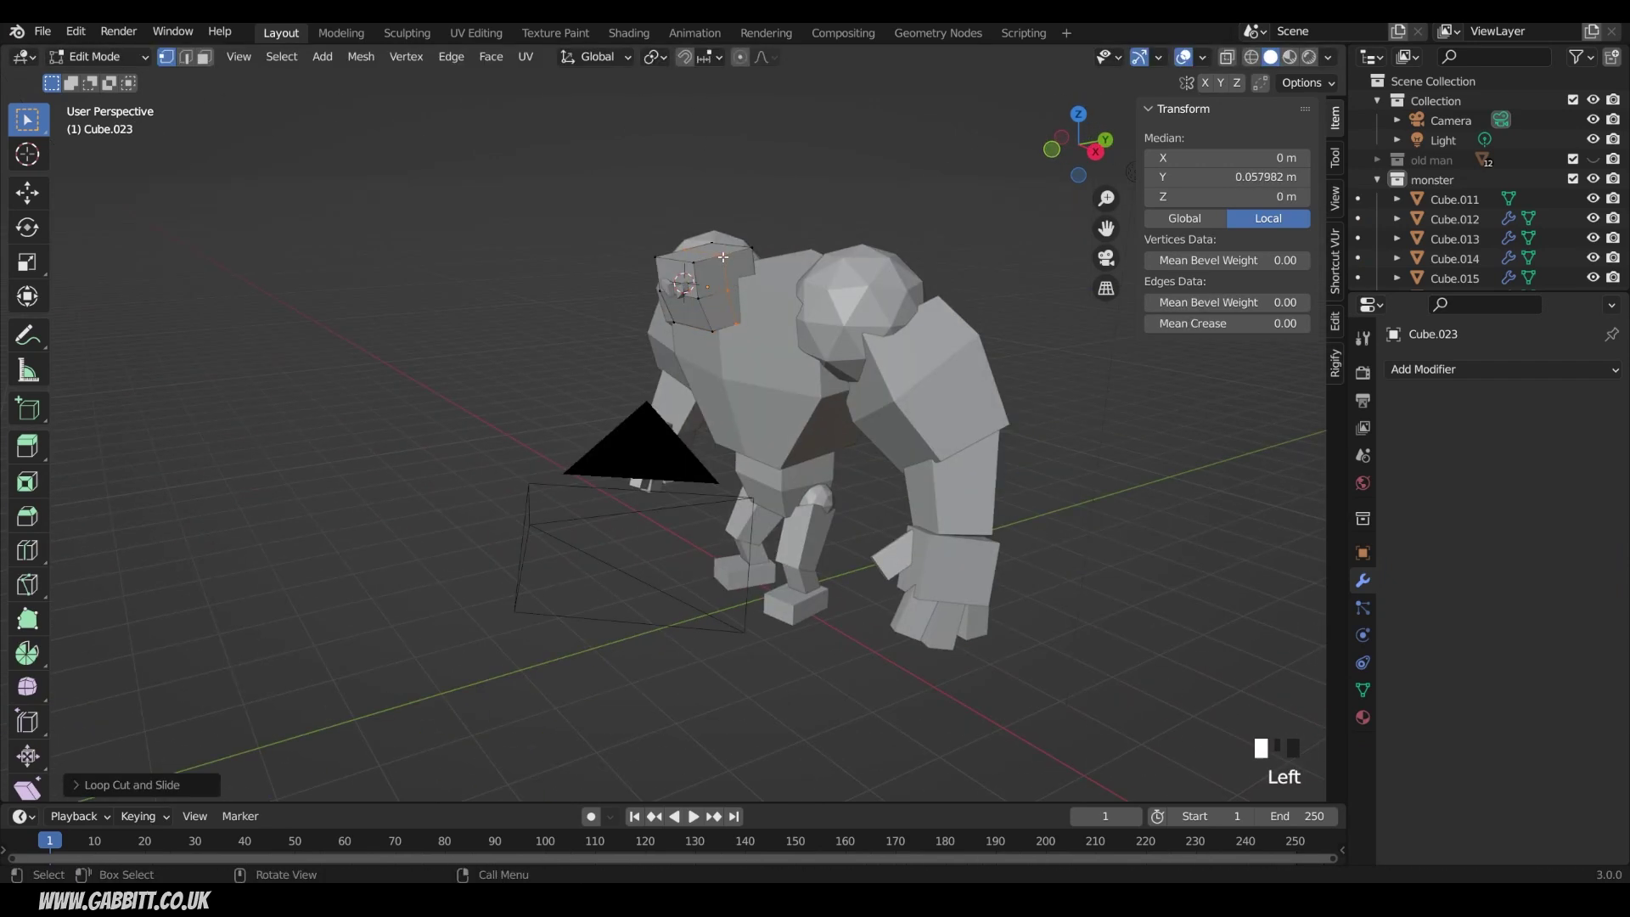
shift+click(740, 241)
key(g)
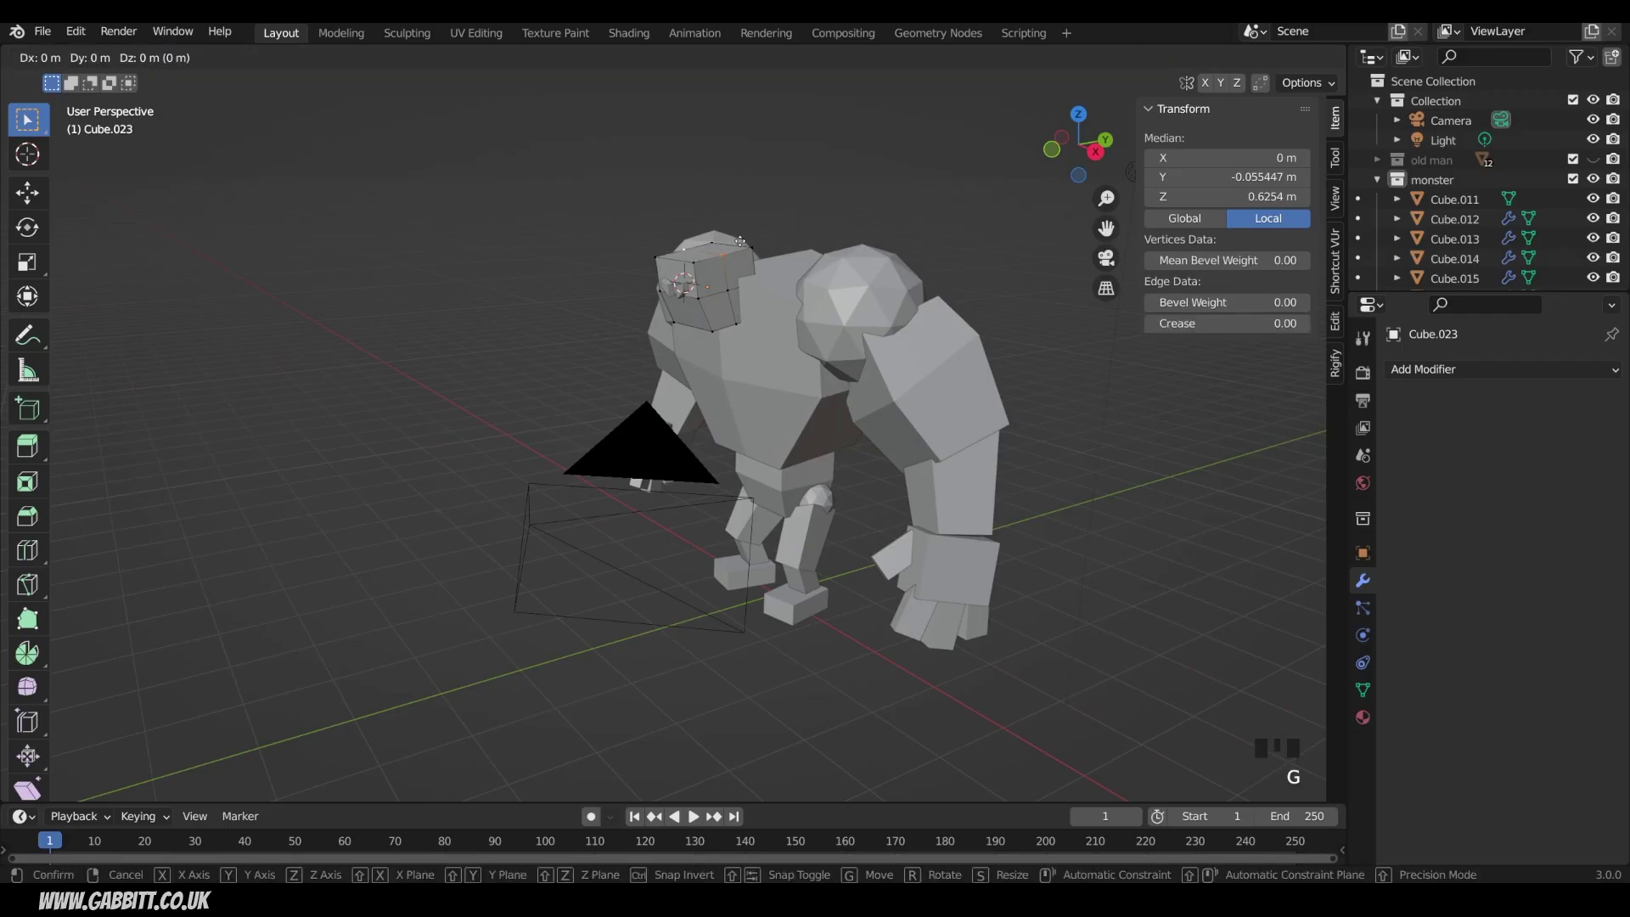
key(z)
click(740, 222)
middle_drag(740, 222, 830, 311)
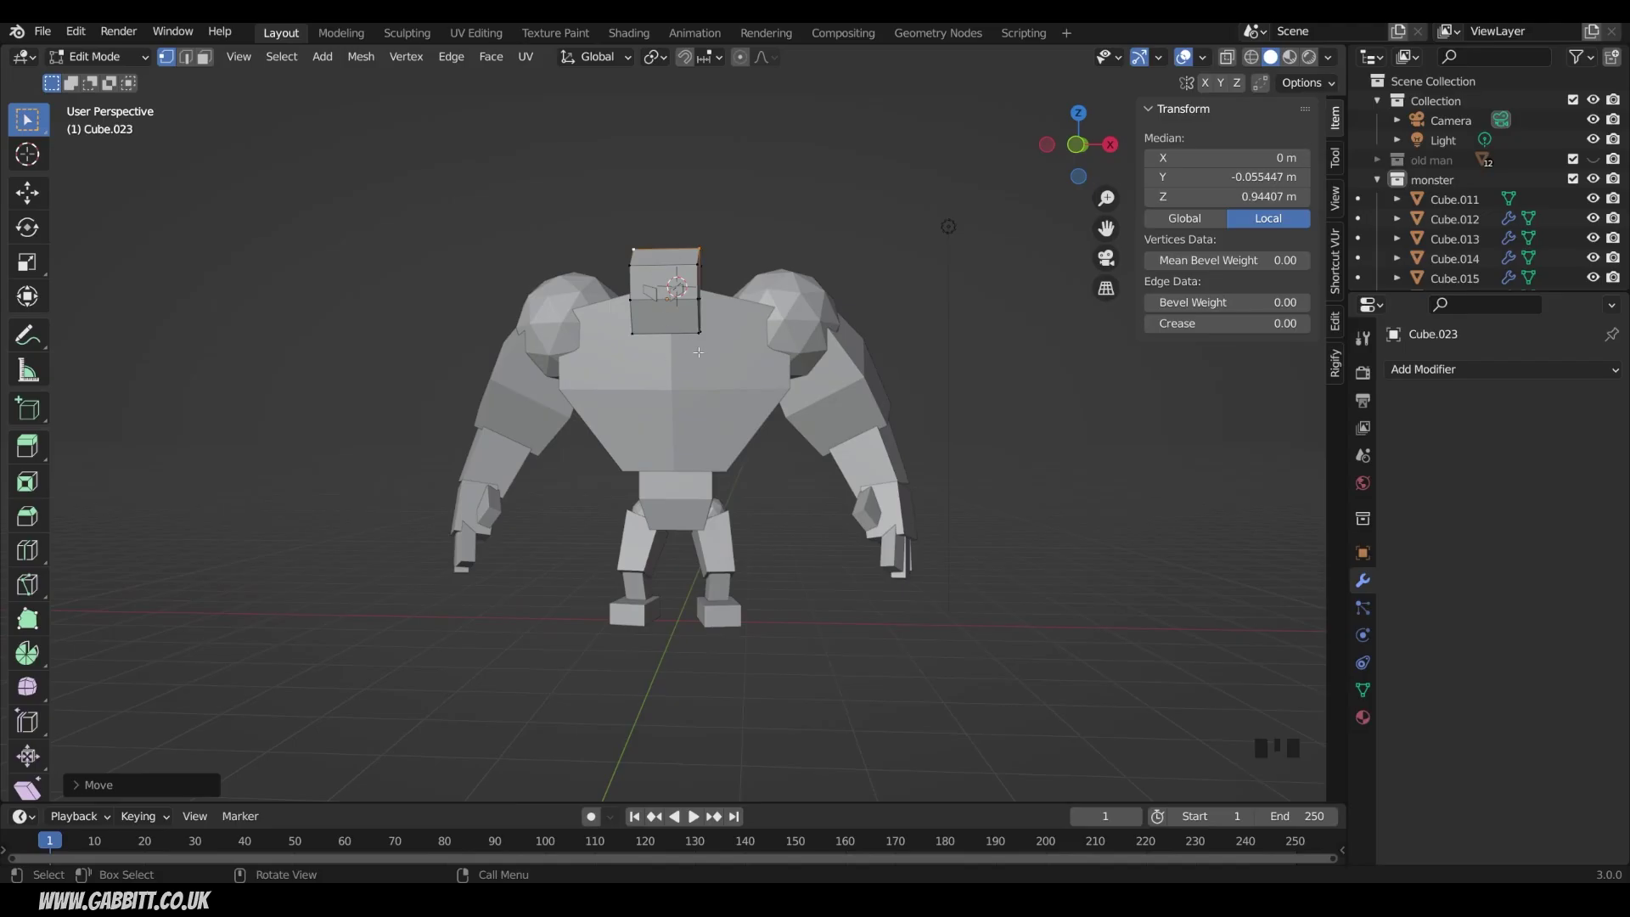
middle_drag(698, 352, 759, 360)
key(ctrl+z)
key(ctrl+z)
key(ctrl+z)
key(ctrl+z)
key(ctrl+z)
key(ctrl+z)
key(ctrl+z)
key(ctrl+shift+z)
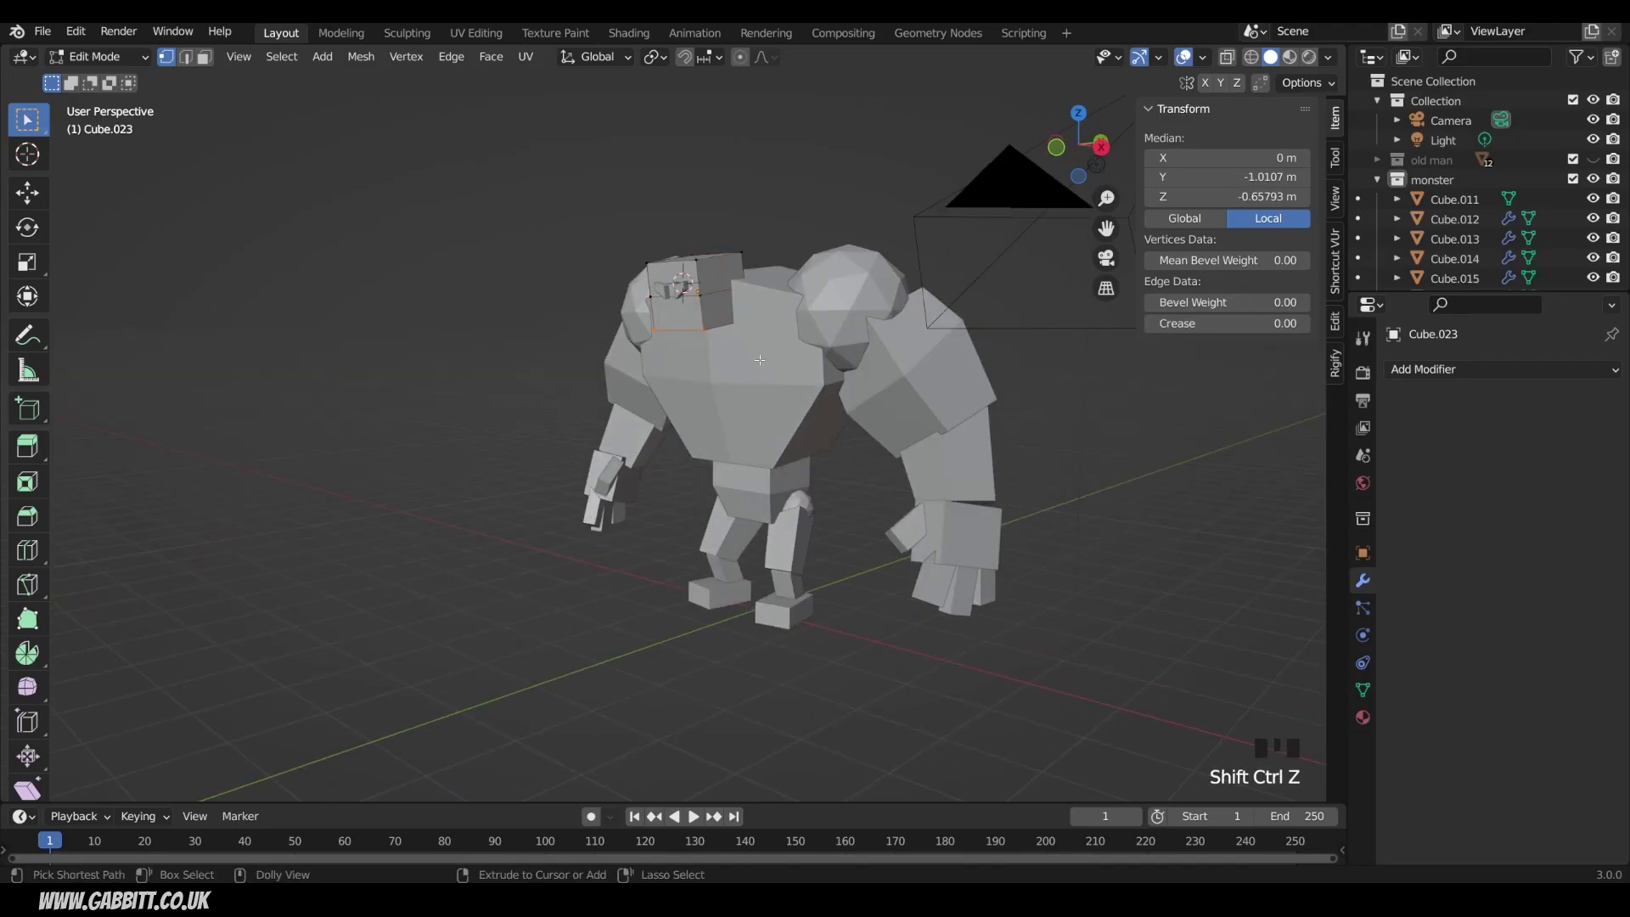
key(ctrl+shift+z)
key(Tab)
middle_drag(759, 359, 829, 334)
scroll(828, 333, down, 2)
shift+middle_drag(850, 444, 839, 396)
click(838, 396)
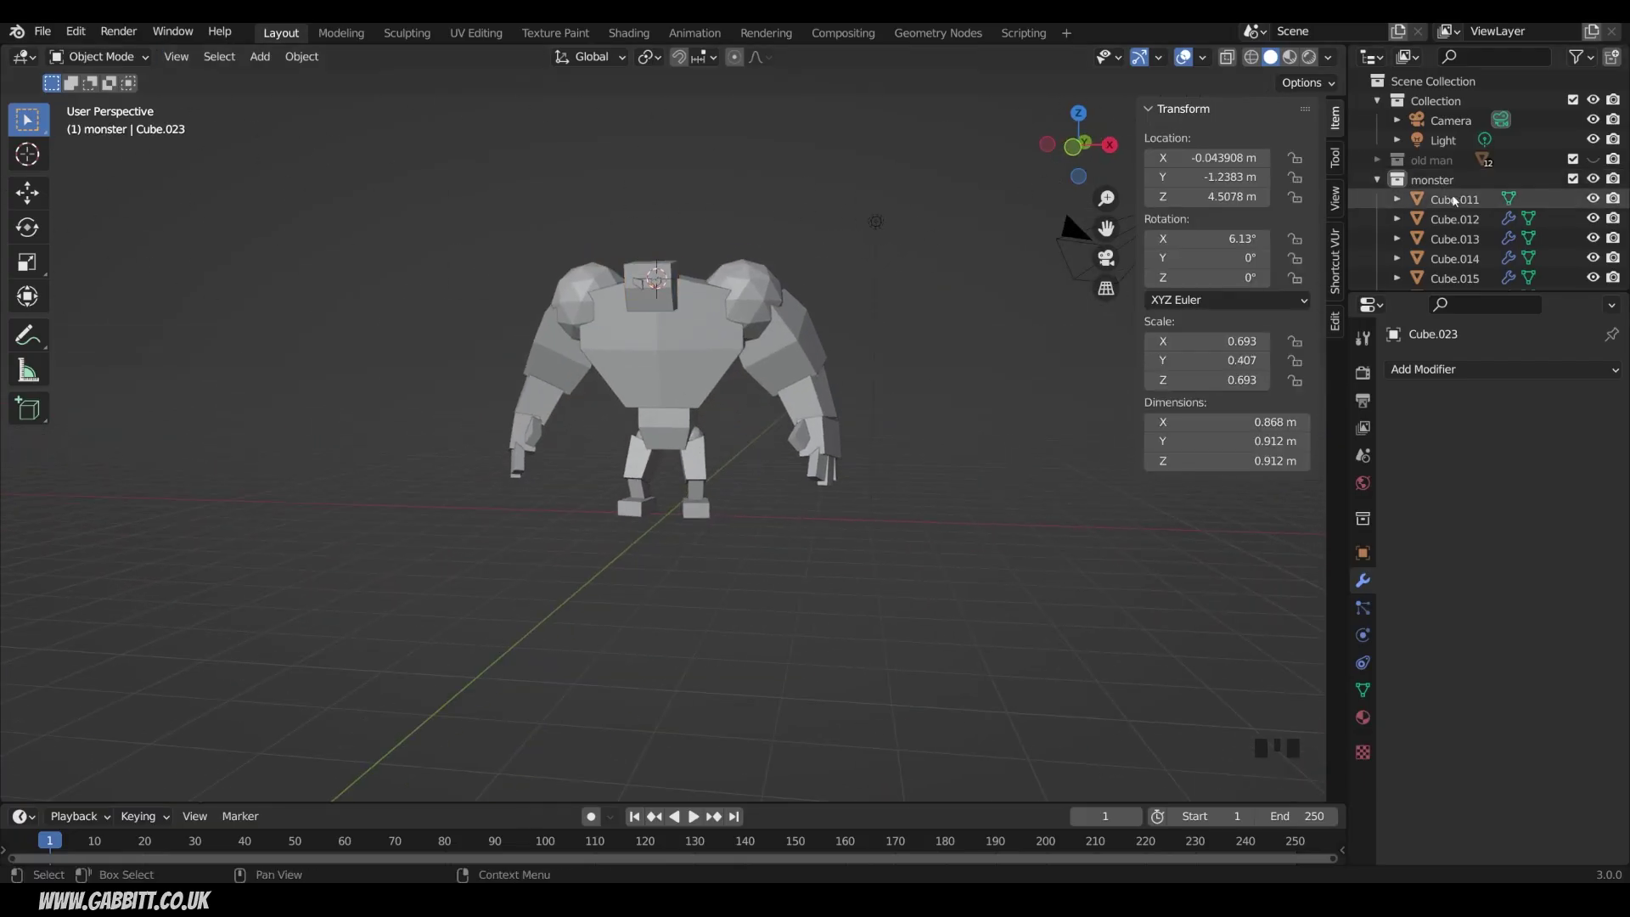
- Select all objects in the monster collection from the Outliner
scroll(1457, 204, down, 11)
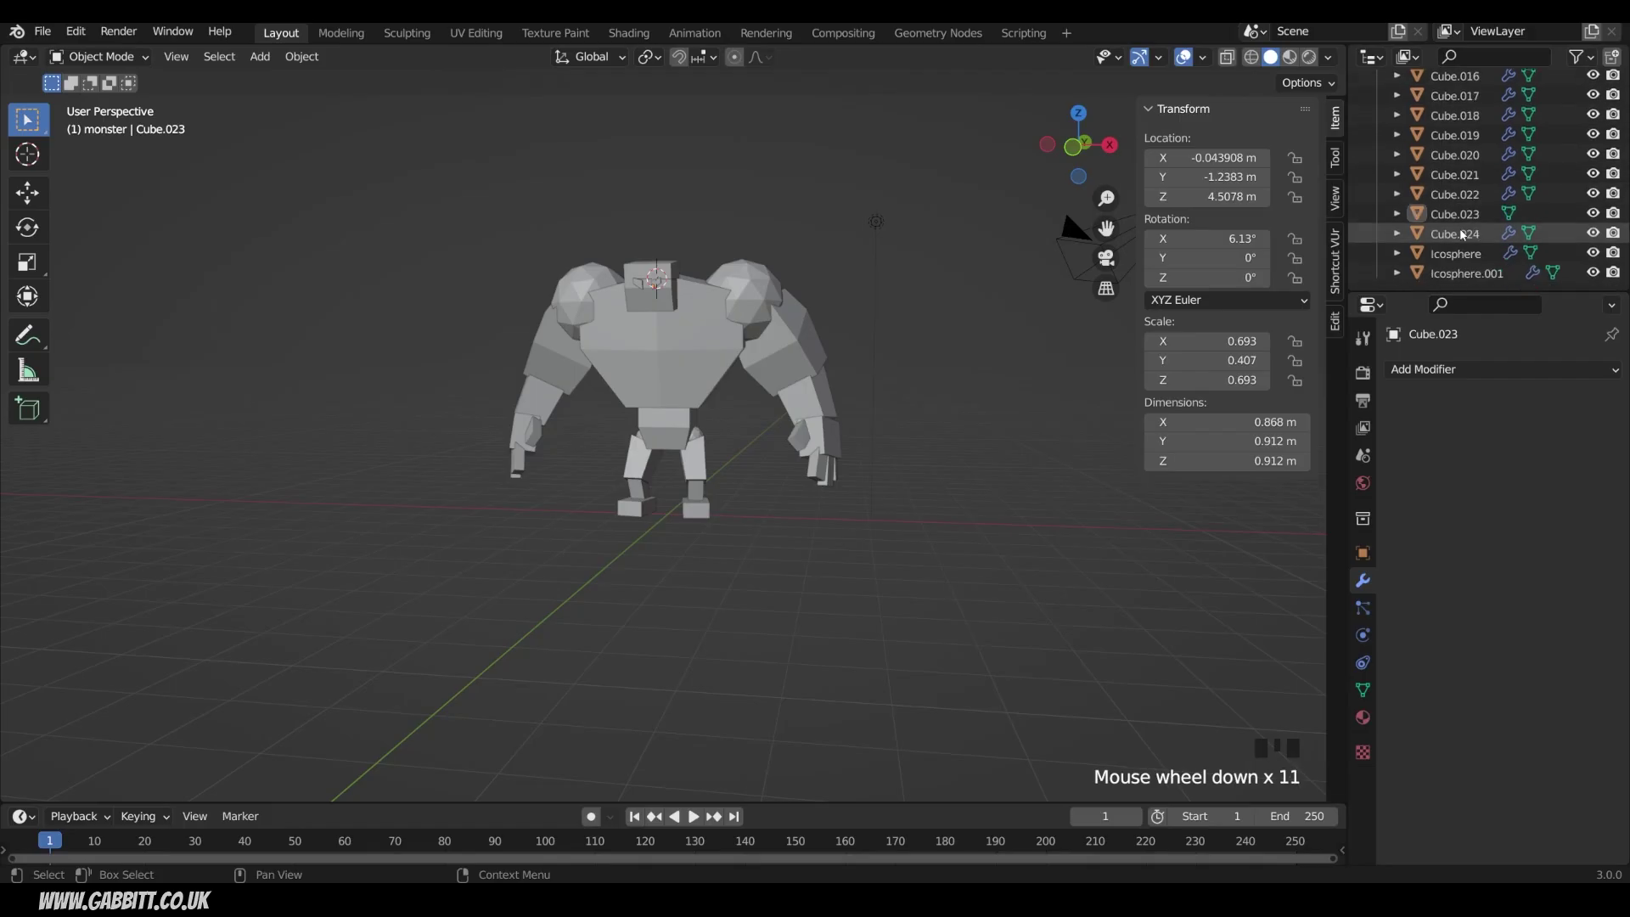
scroll(1461, 235, up, 8)
click(1592, 160)
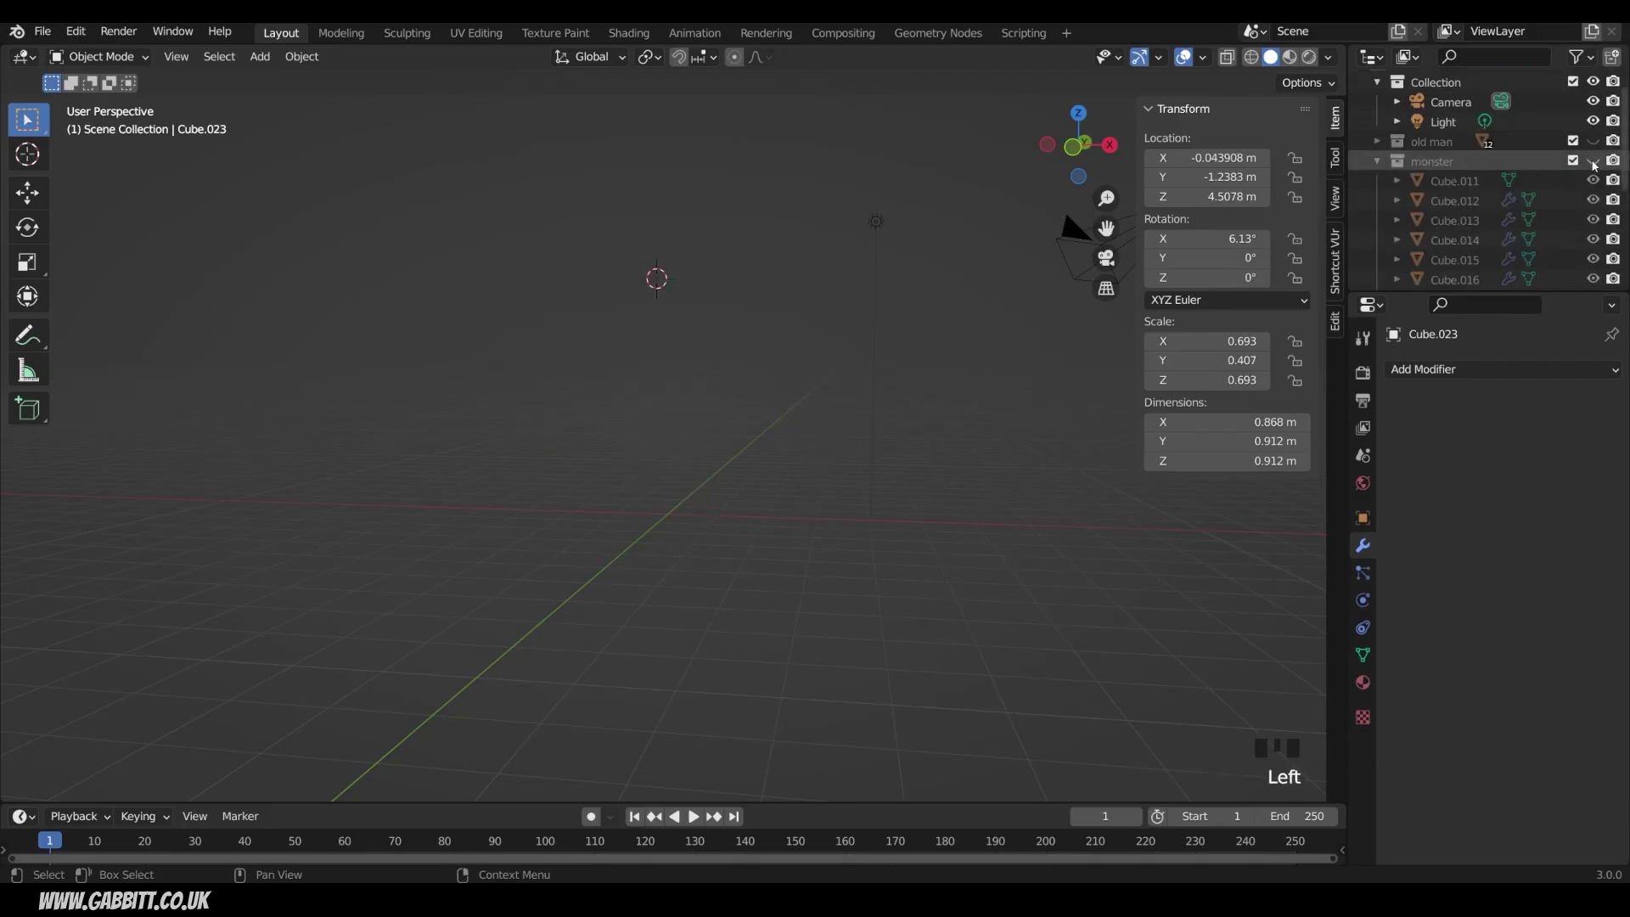
click(1593, 162)
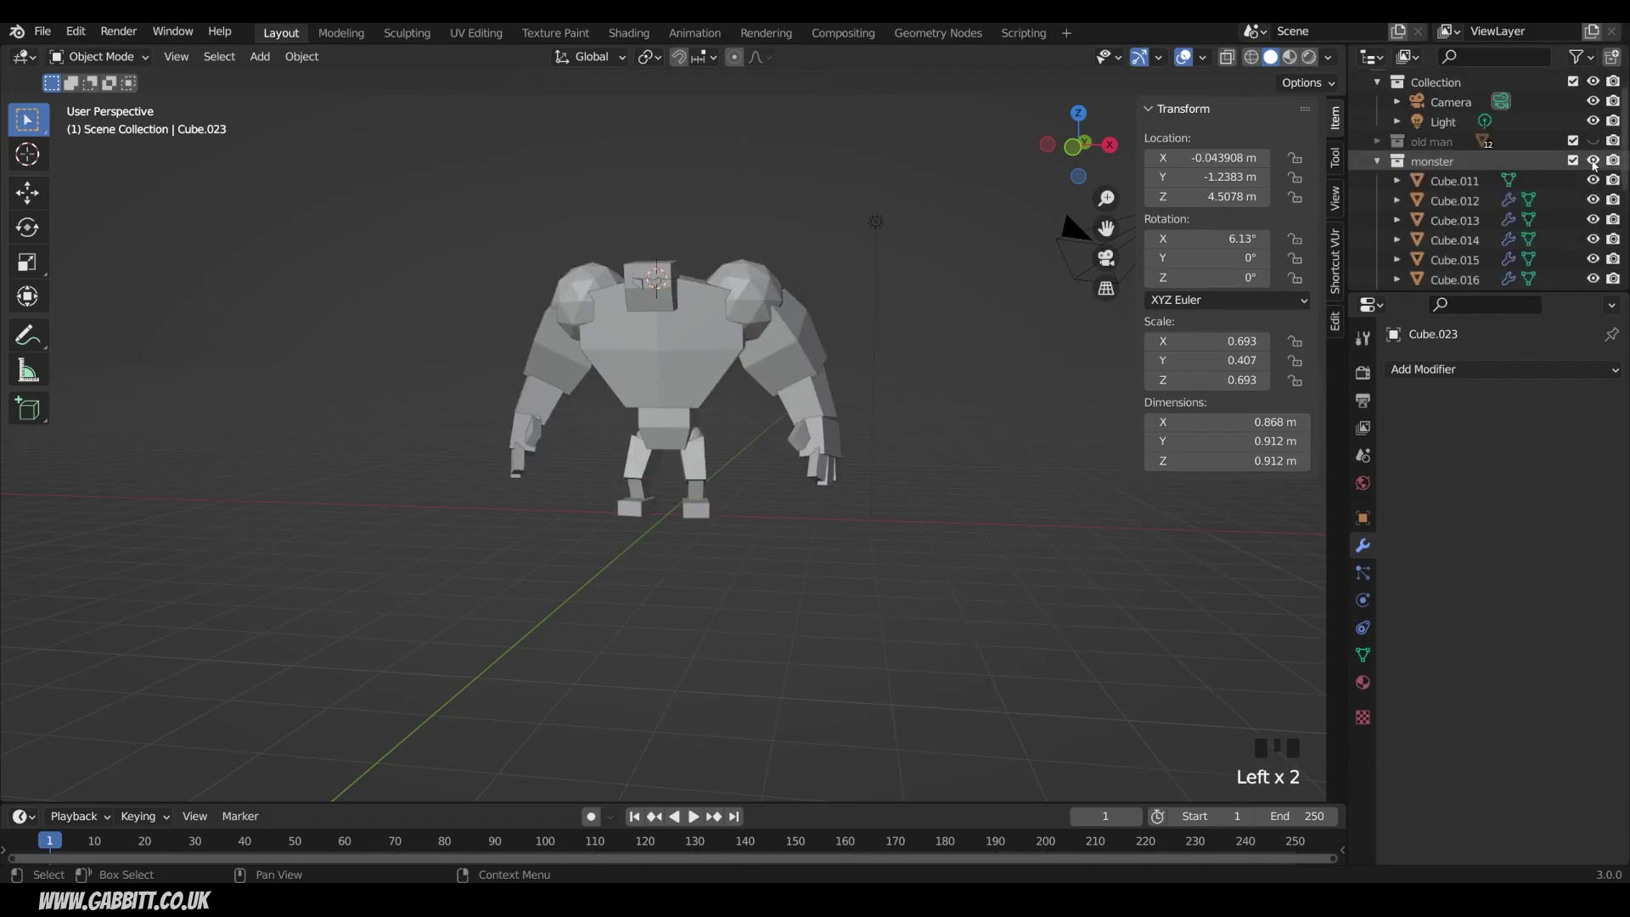
right_click(1453, 160)
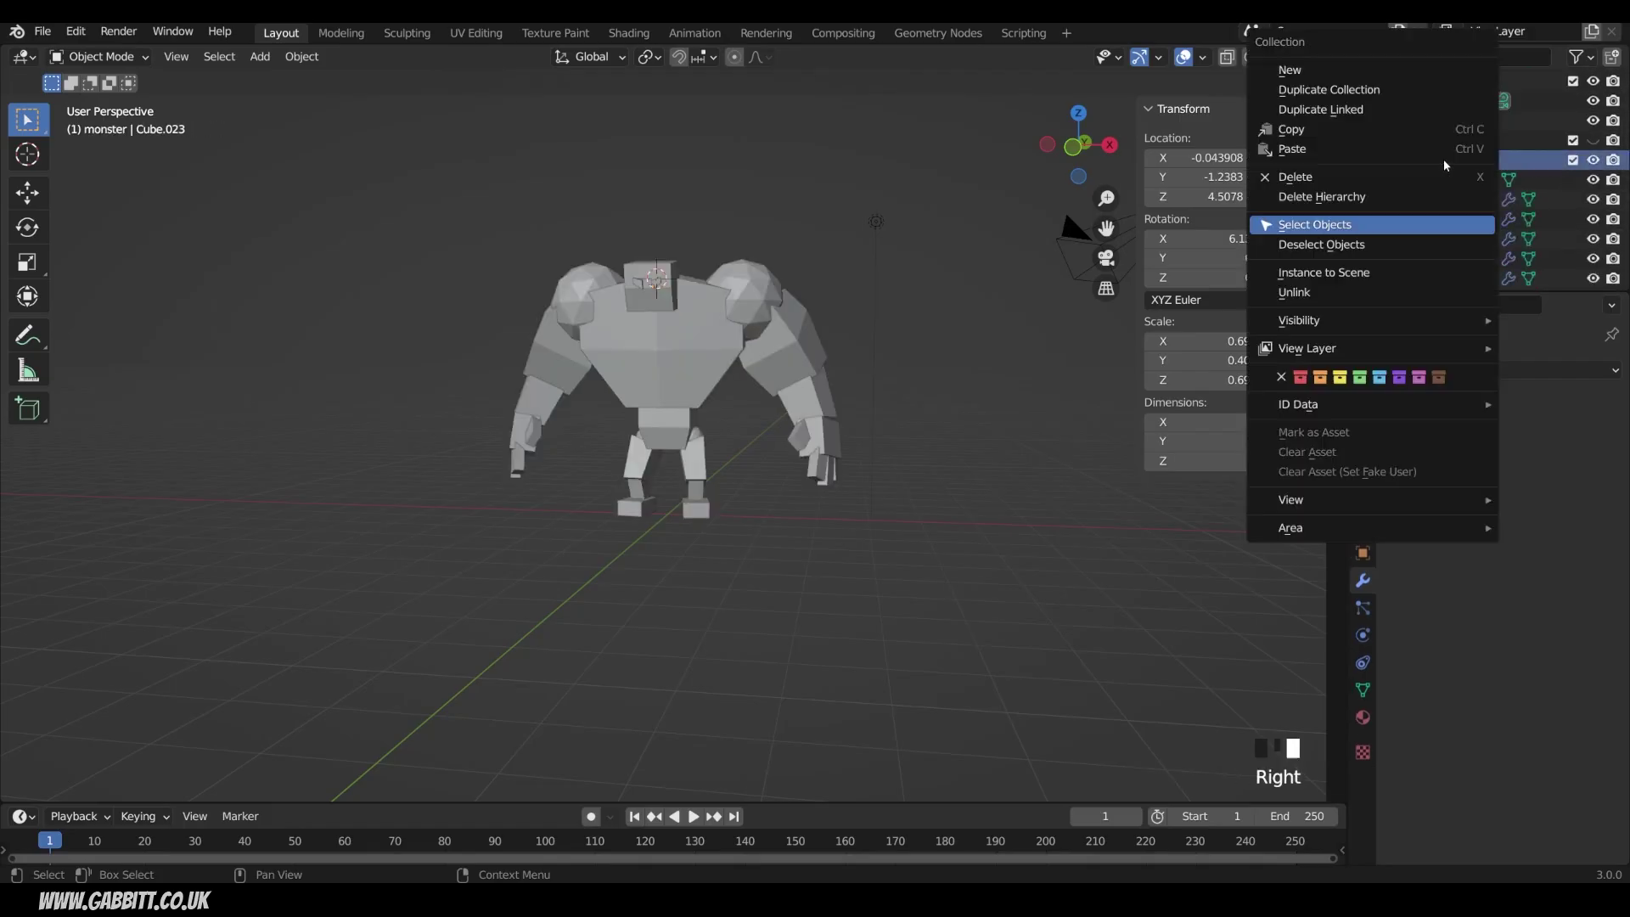
click(1358, 225)
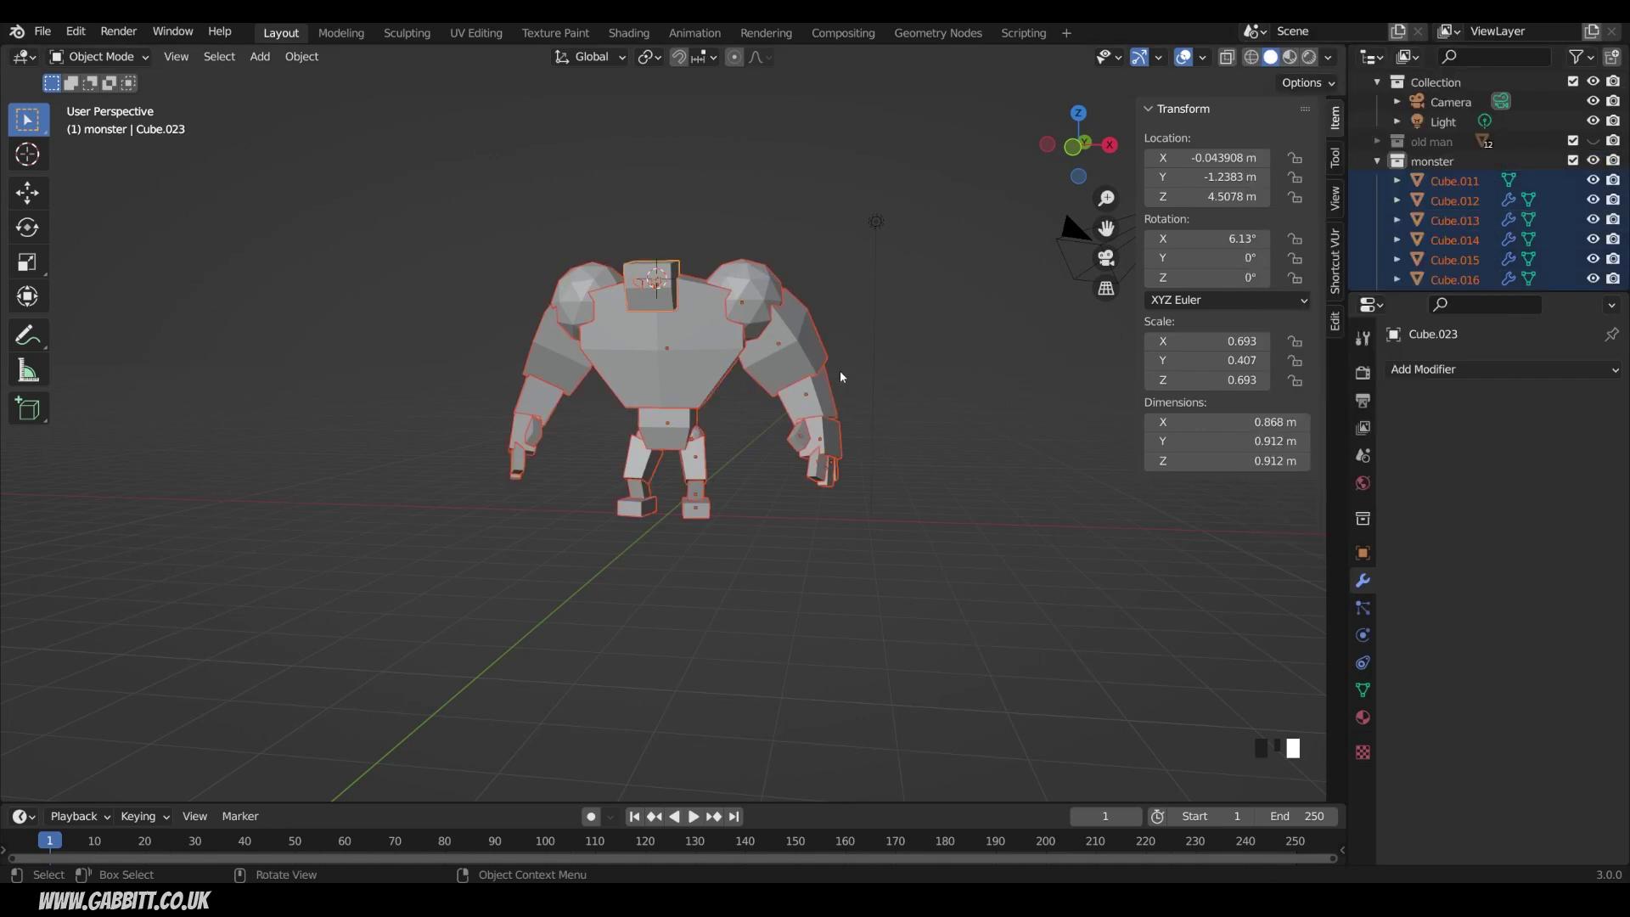
- Move the monster left along X to about −6.23 m and unhide the old man figure
key(g)
key(x)
click(538, 345)
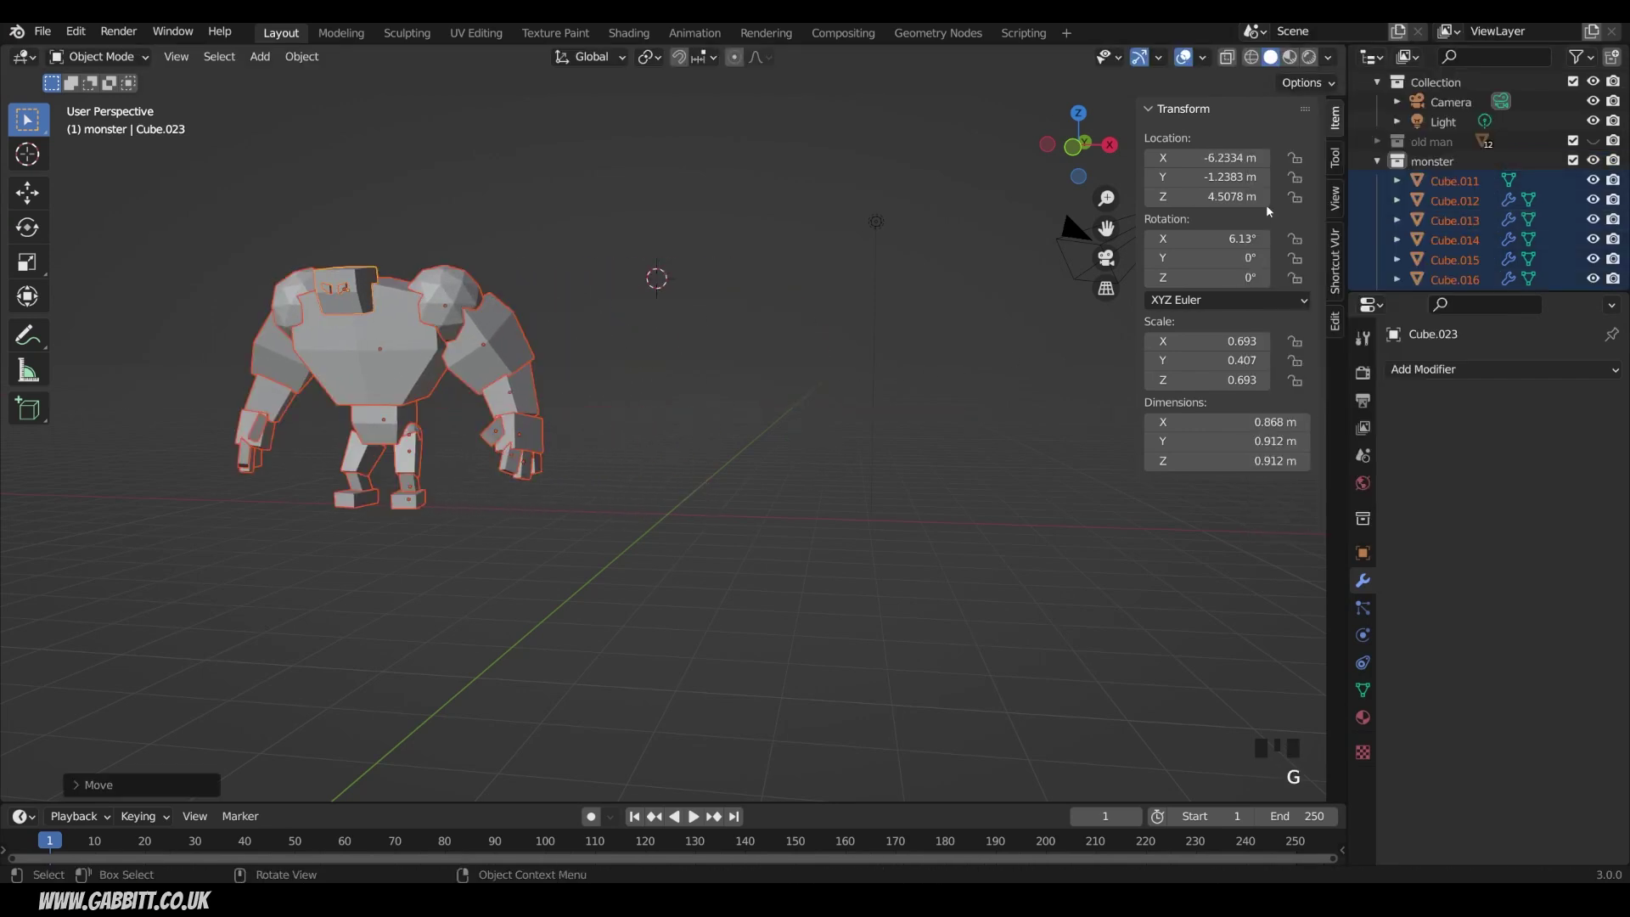
click(1593, 141)
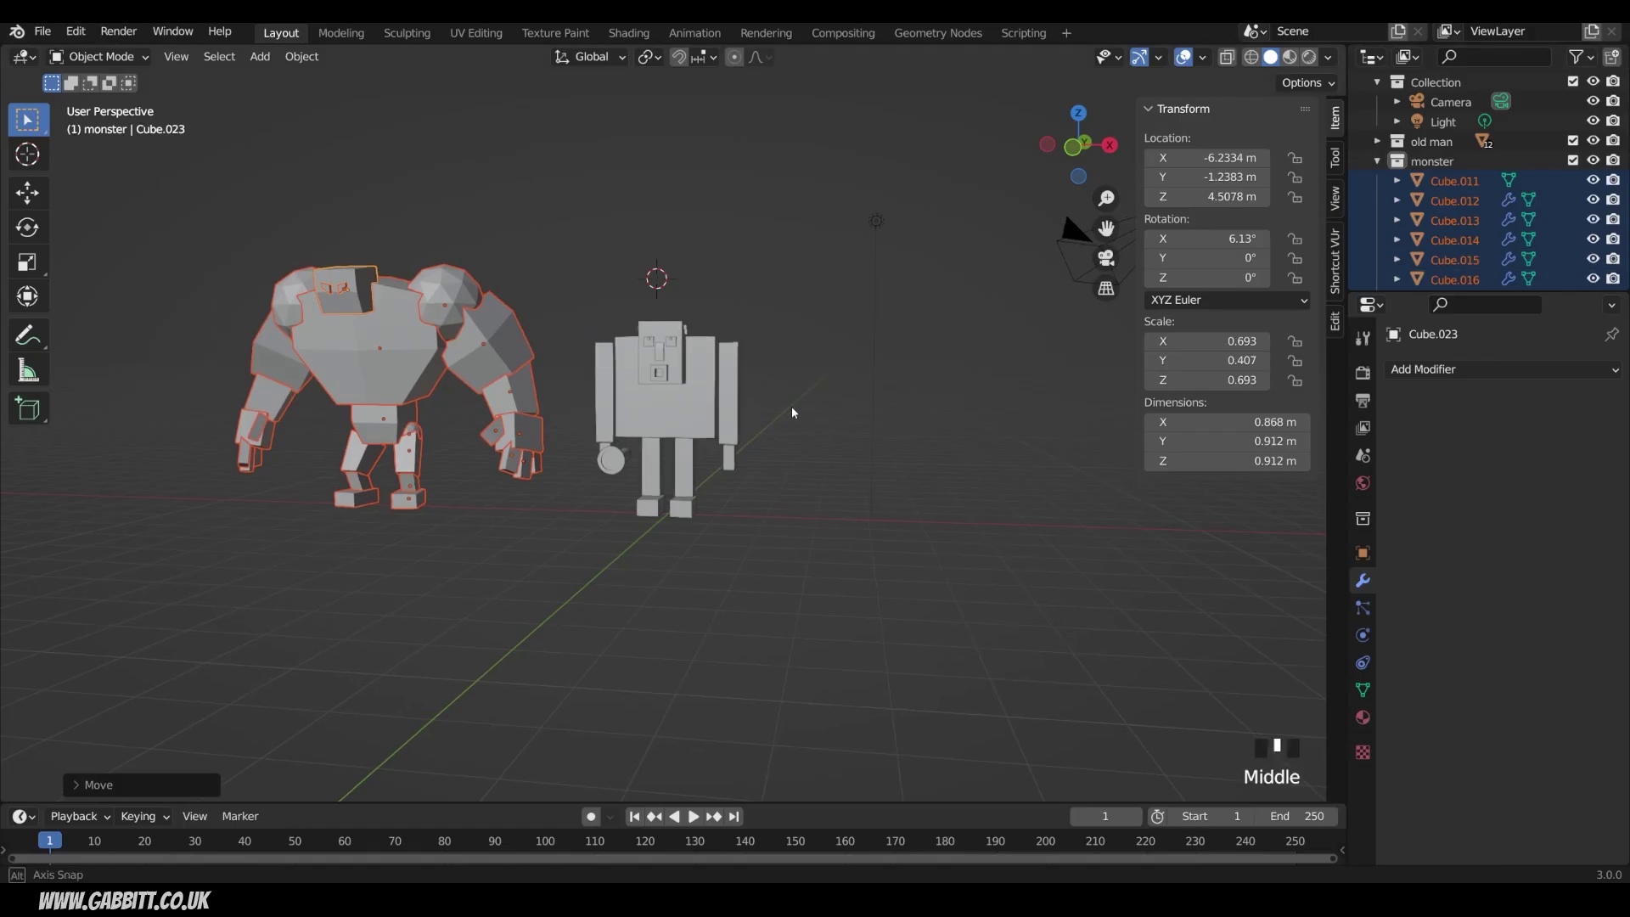
middle_drag(791, 405, 477, 353)
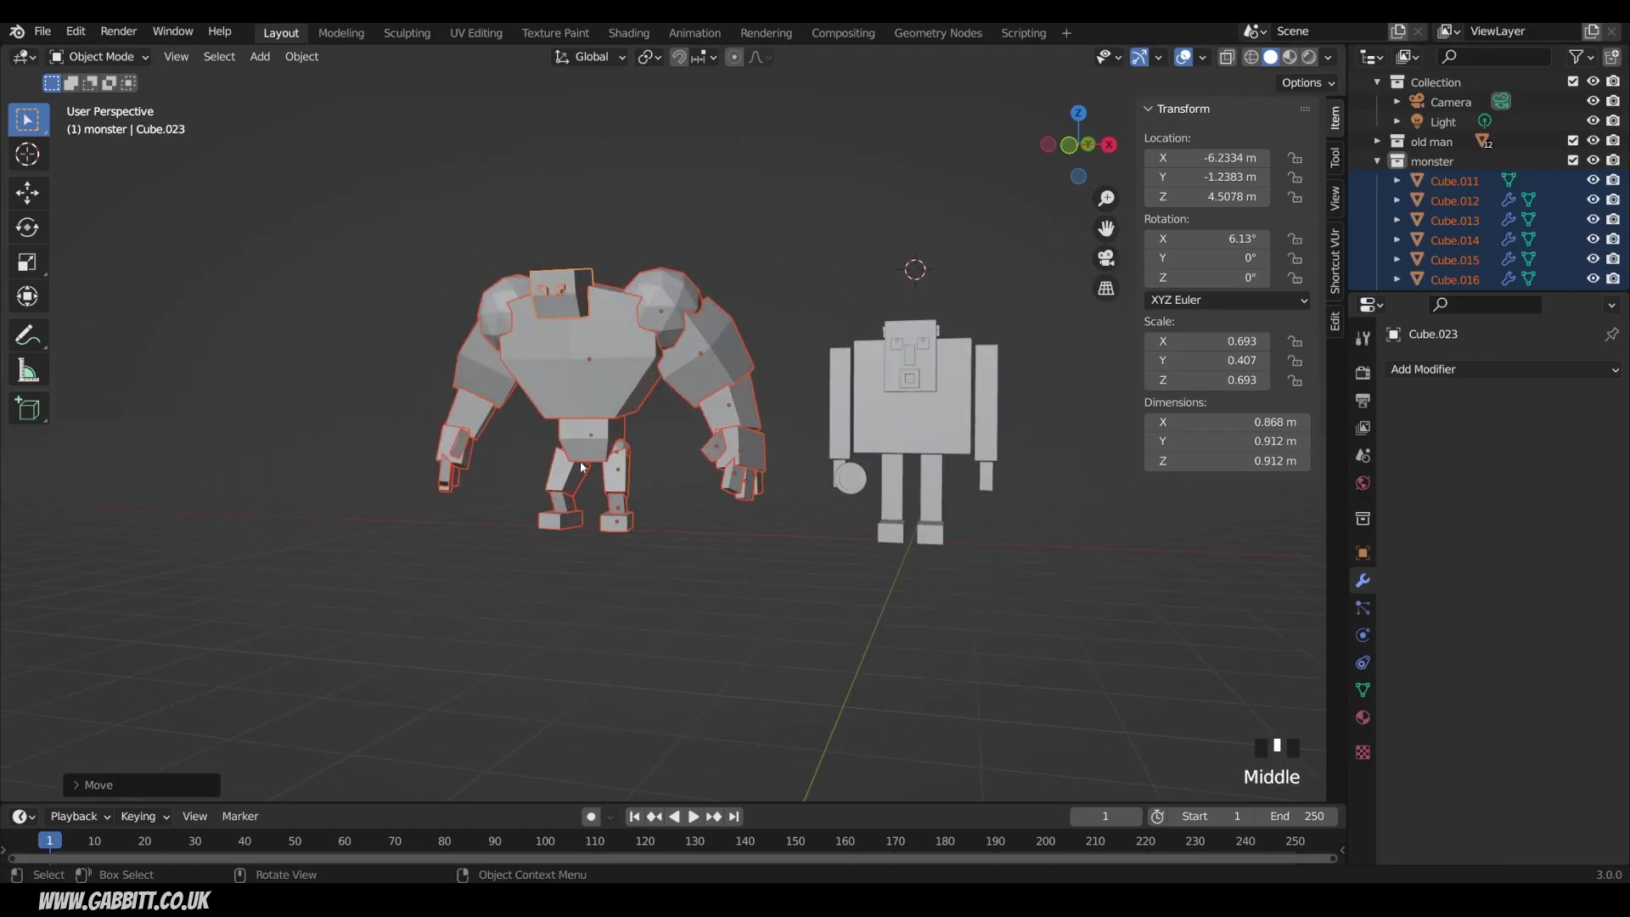